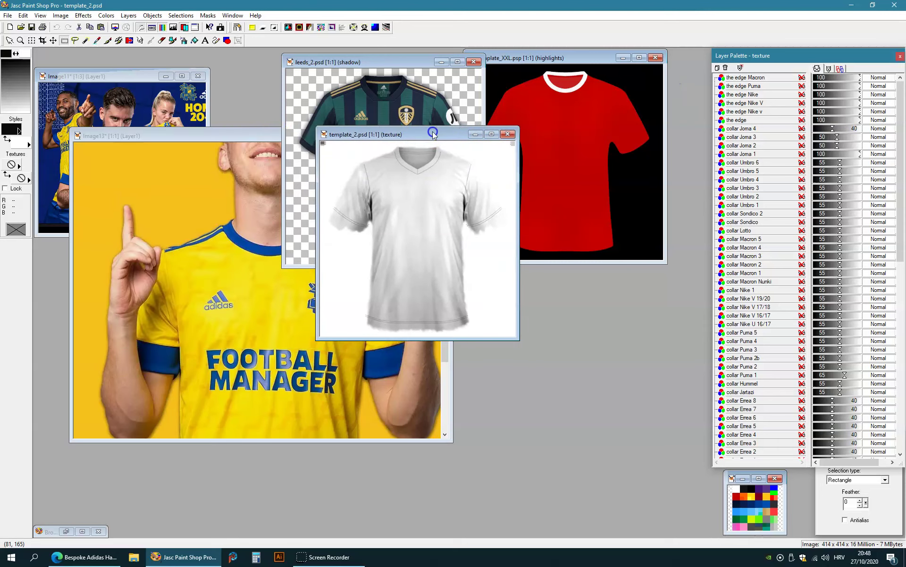
- Switch the shirt template to a round neck by hiding collar line V and collar V a and showing collar line U and collar U2
{"action": "left_click_drag", "start_coordinate": [901, 152], "coordinate": [902, 373]}
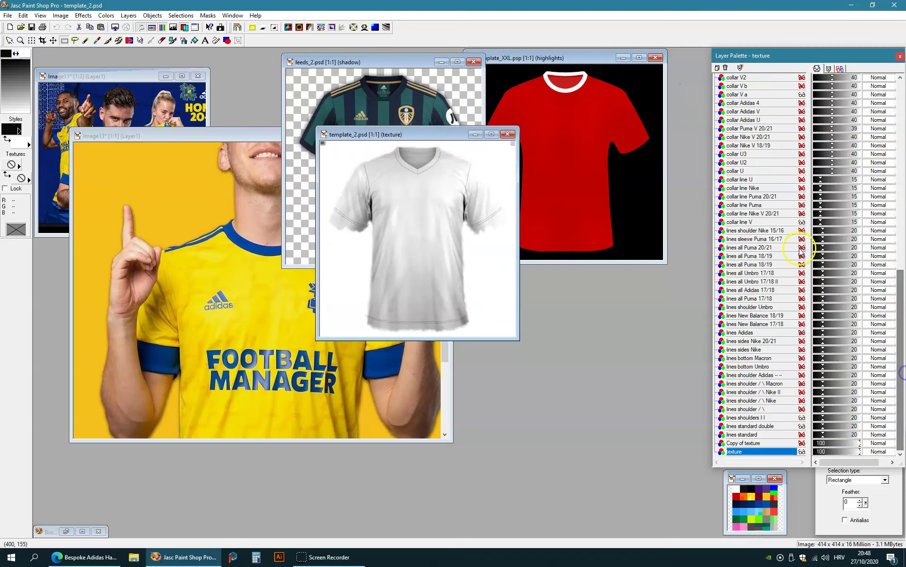
{"action": "left_click", "coordinate": [802, 222]}
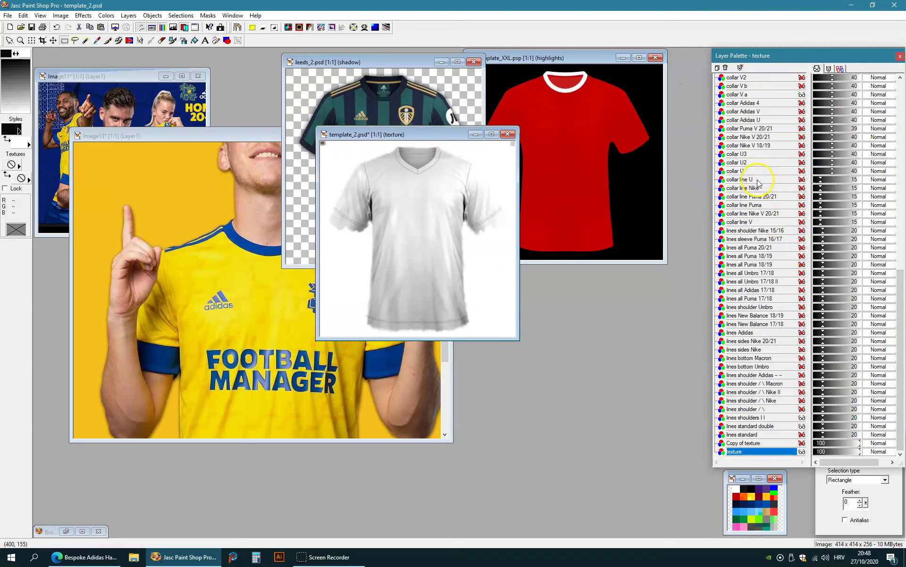
{"action": "left_click", "coordinate": [758, 182]}
{"action": "left_click", "coordinate": [757, 172]}
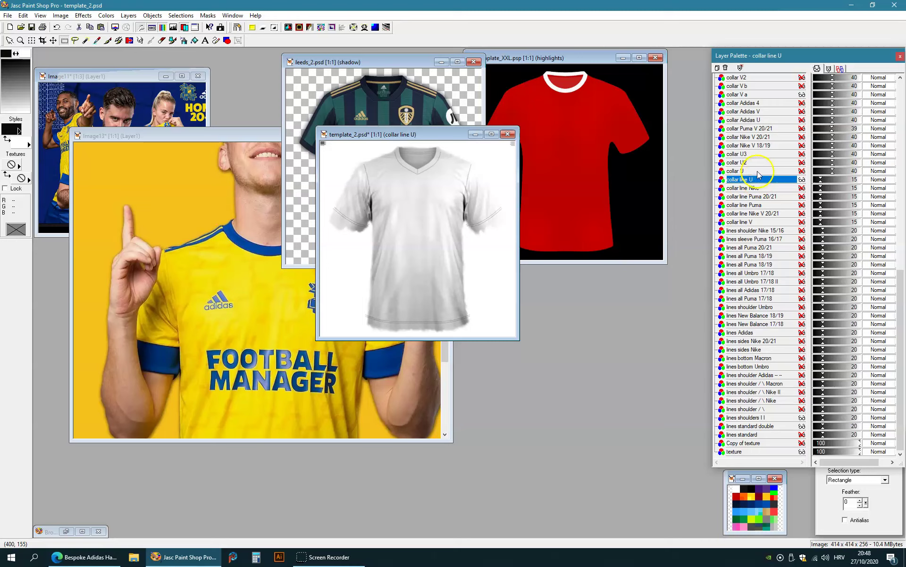
{"action": "left_click", "coordinate": [758, 163]}
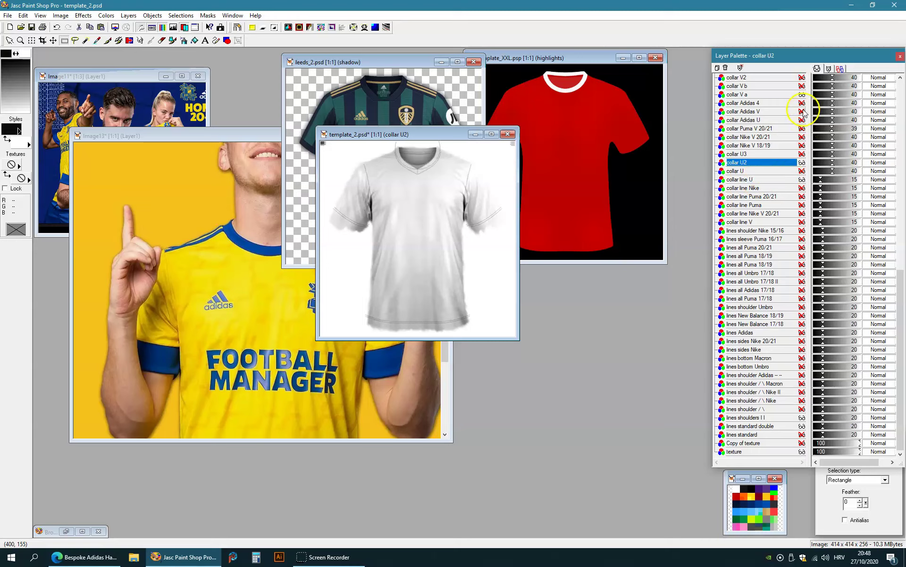
{"action": "left_click", "coordinate": [801, 94]}
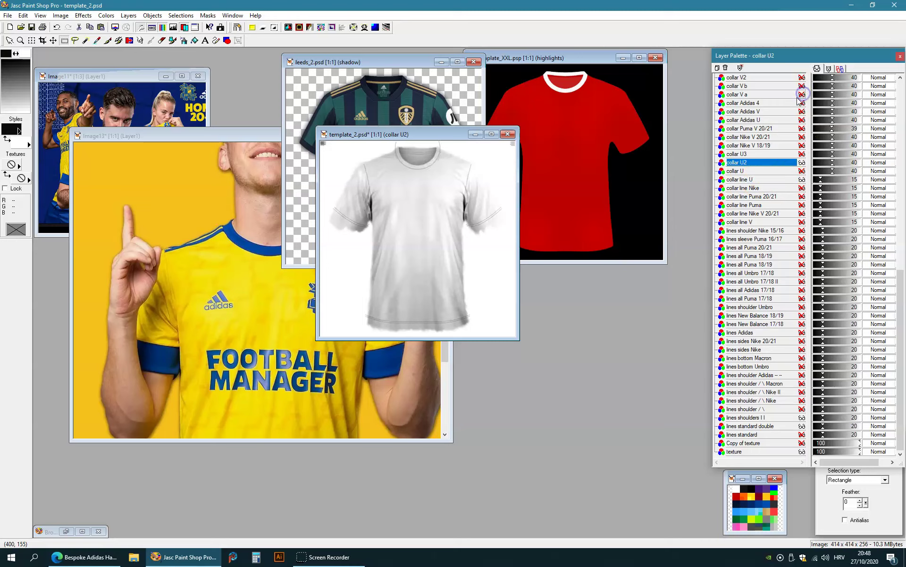
- Delete the cuff lines of both sleeves from the lines standard double layer
{"action": "left_click", "coordinate": [758, 426]}
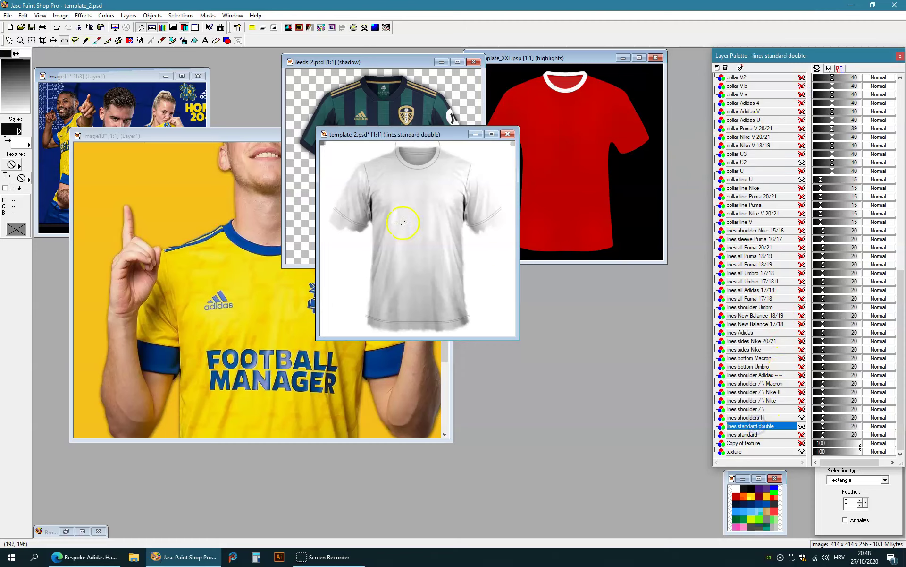
{"action": "left_click_drag", "start_coordinate": [326, 192], "coordinate": [517, 257]}
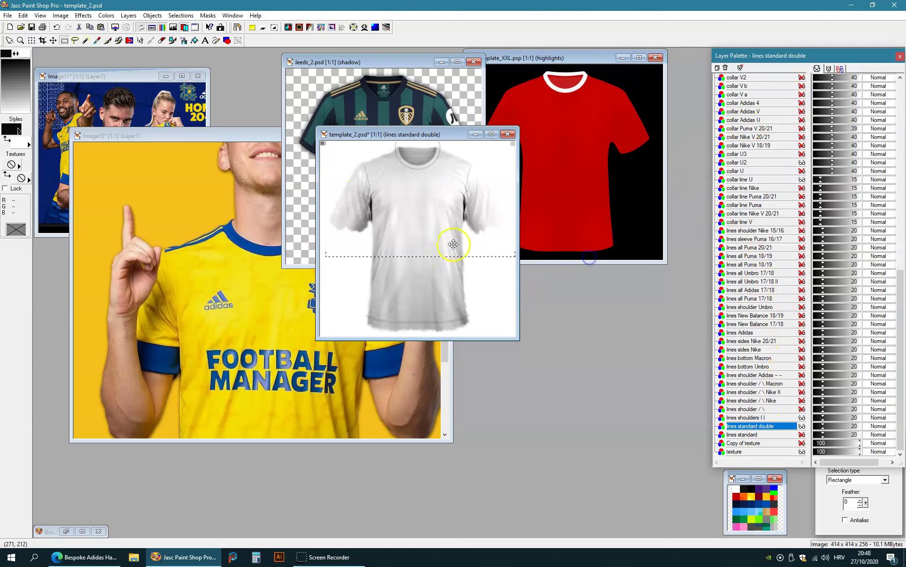
{"action": "scroll", "coordinate": [173, 365], "scroll_direction": "up", "scroll_amount": 1}
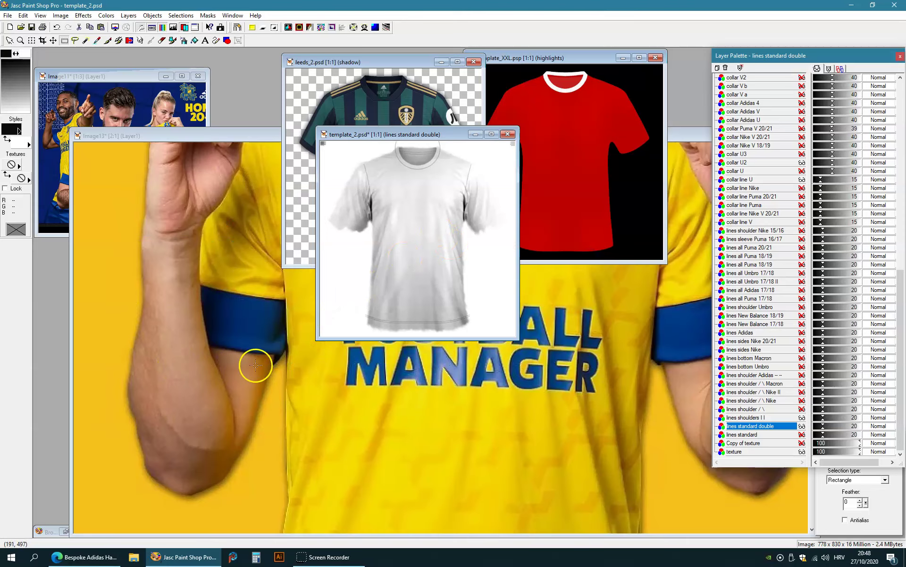
{"action": "scroll", "coordinate": [240, 307], "scroll_direction": "down", "scroll_amount": 1}
- Show the layer named the edge around the shirt and set the Draw tool to a Bezier curve with width 1
{"action": "left_click_drag", "start_coordinate": [372, 135], "coordinate": [332, 173]}
{"action": "left_click_drag", "start_coordinate": [901, 279], "coordinate": [901, 79]}
{"action": "left_click", "coordinate": [802, 120]}
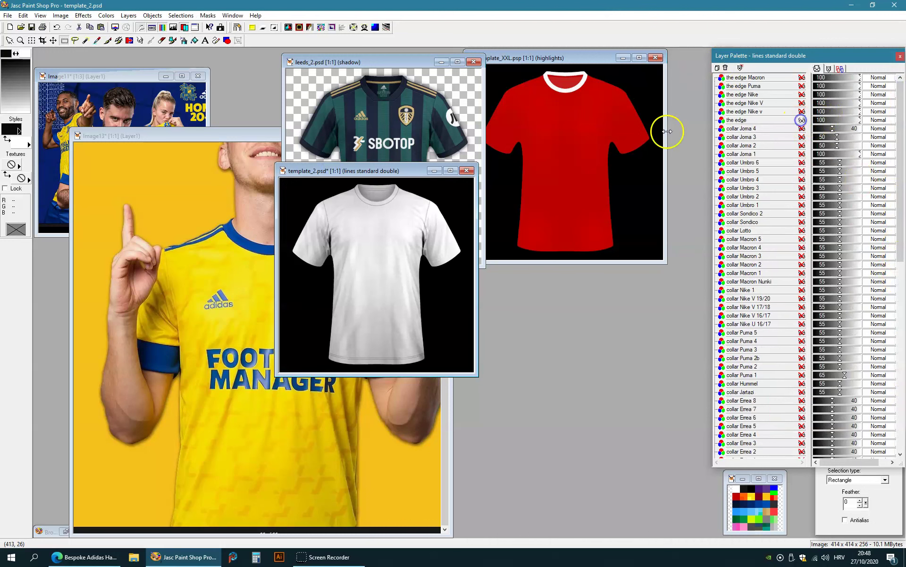
{"action": "left_click_drag", "start_coordinate": [364, 171], "coordinate": [362, 149]}
{"action": "scroll", "coordinate": [367, 259], "scroll_direction": "up", "scroll_amount": 2}
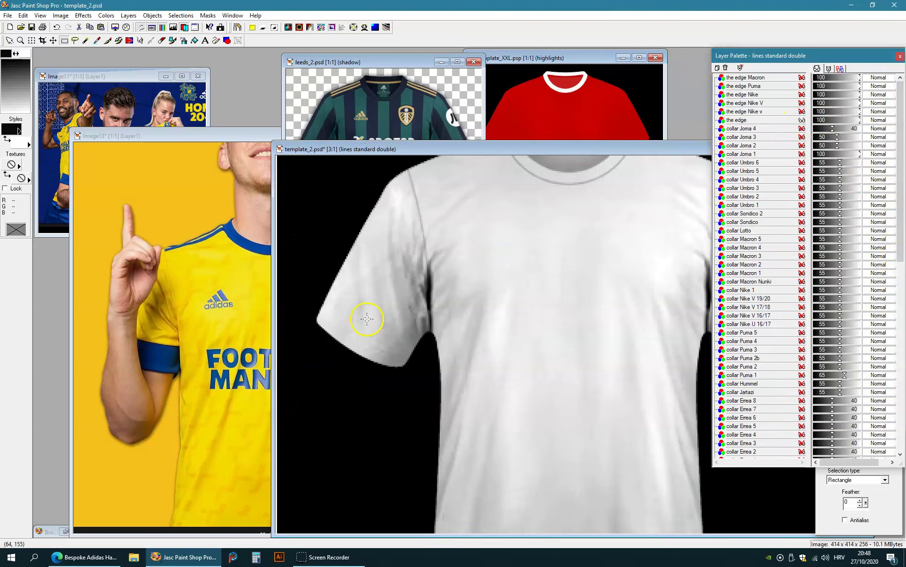
{"action": "left_click", "coordinate": [216, 41]}
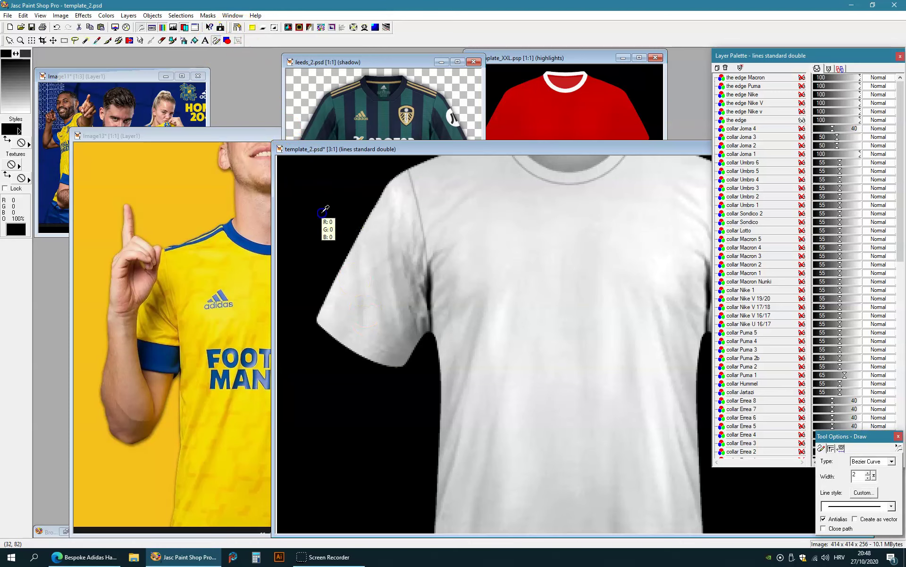
{"action": "left_click", "coordinate": [874, 478]}
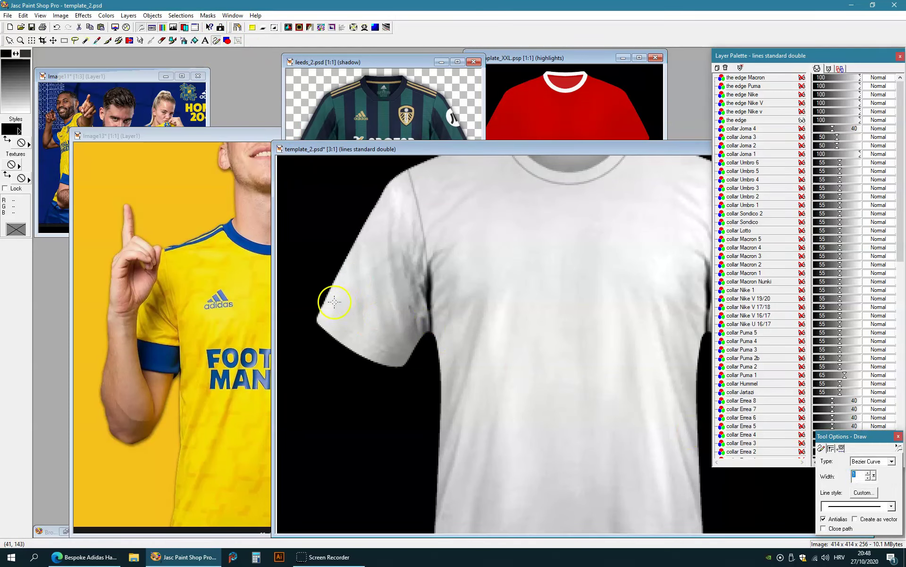
{"action": "left_click_drag", "start_coordinate": [321, 287], "coordinate": [363, 322]}
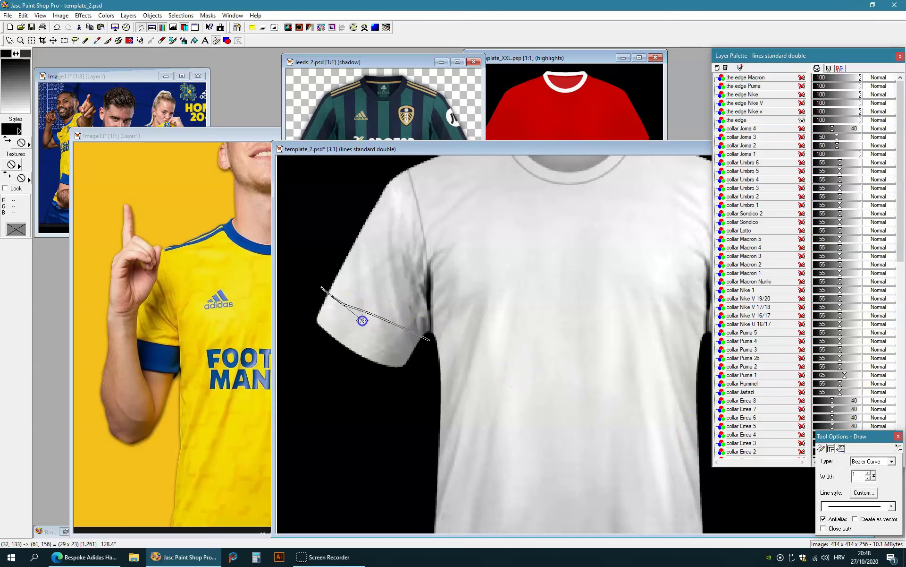
{"action": "left_click_drag", "start_coordinate": [404, 346], "coordinate": [405, 345]}
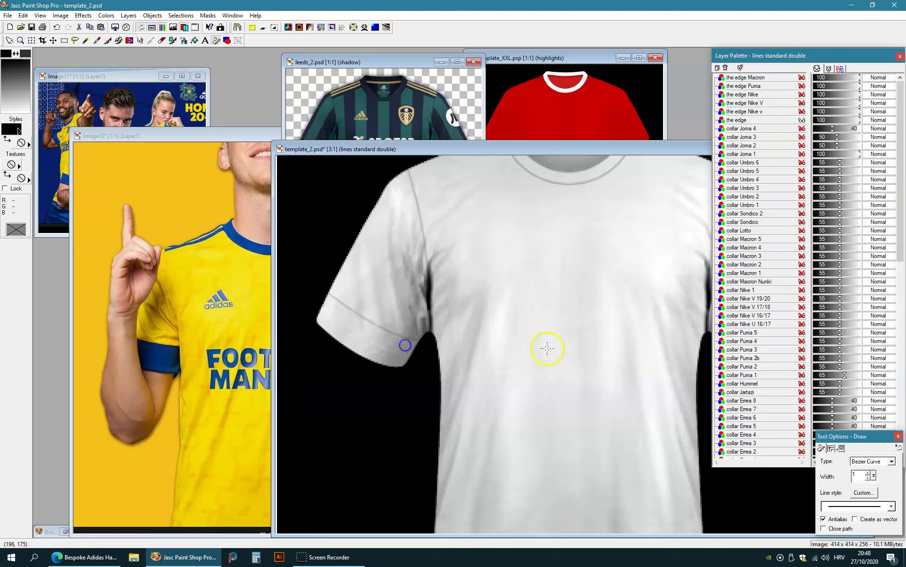
{"action": "left_click", "coordinate": [62, 41]}
{"action": "left_click_drag", "start_coordinate": [297, 259], "coordinate": [355, 320]}
{"action": "left_click_drag", "start_coordinate": [315, 281], "coordinate": [481, 420]}
{"action": "left_click_drag", "start_coordinate": [447, 367], "coordinate": [455, 367]}
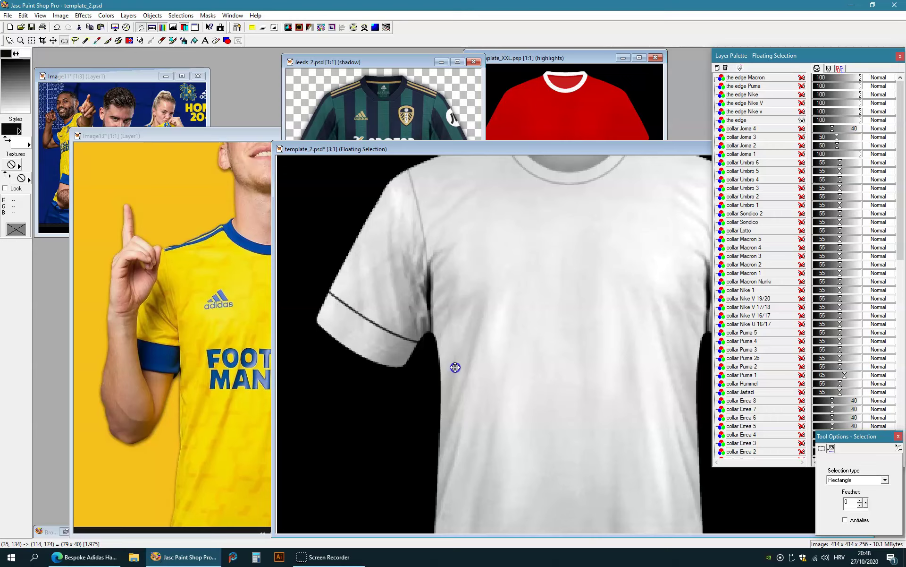
{"action": "left_click", "coordinate": [388, 318]}
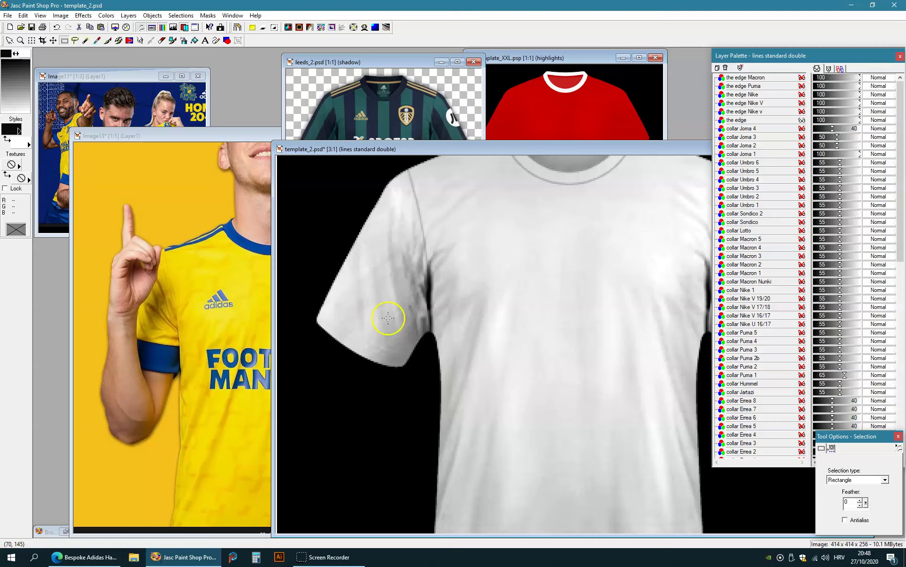
- Draw a curved Bezier cuff line across the left sleeve, then select it and move it into place above the hem
{"action": "left_click", "coordinate": [216, 40]}
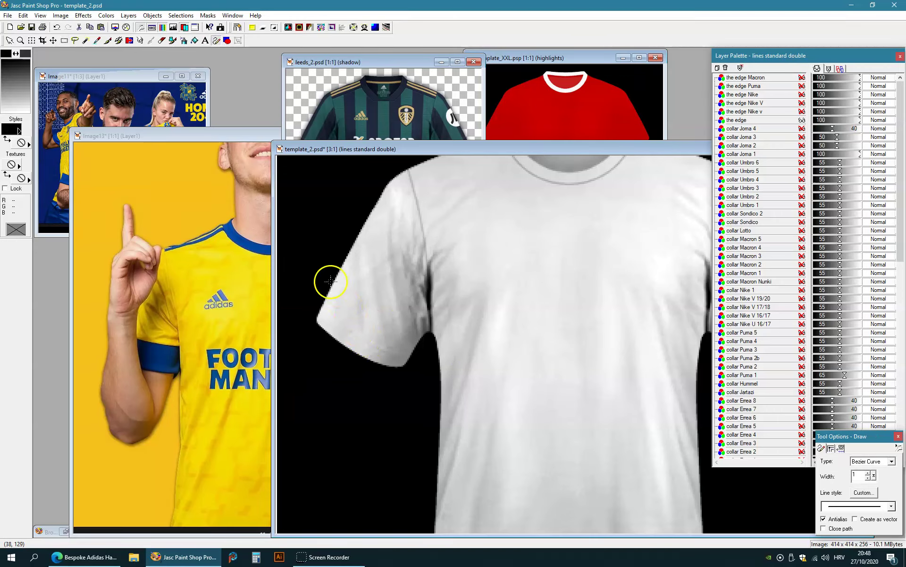
{"action": "mouse_move", "coordinate": [320, 277]}
{"action": "left_mouse_down"}
{"action": "mouse_move", "coordinate": [418, 338]}
{"action": "mouse_move", "coordinate": [367, 316]}
{"action": "mouse_move", "coordinate": [396, 333]}
{"action": "left_mouse_up"}
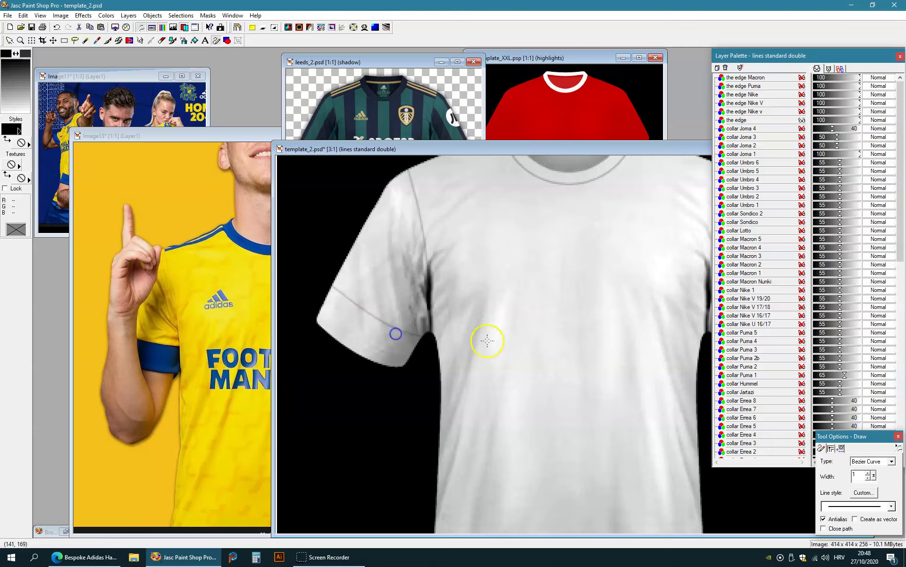
{"action": "left_click", "coordinate": [64, 40]}
{"action": "left_click_drag", "start_coordinate": [463, 275], "coordinate": [141, 398]}
{"action": "left_click_drag", "start_coordinate": [483, 333], "coordinate": [477, 339]}
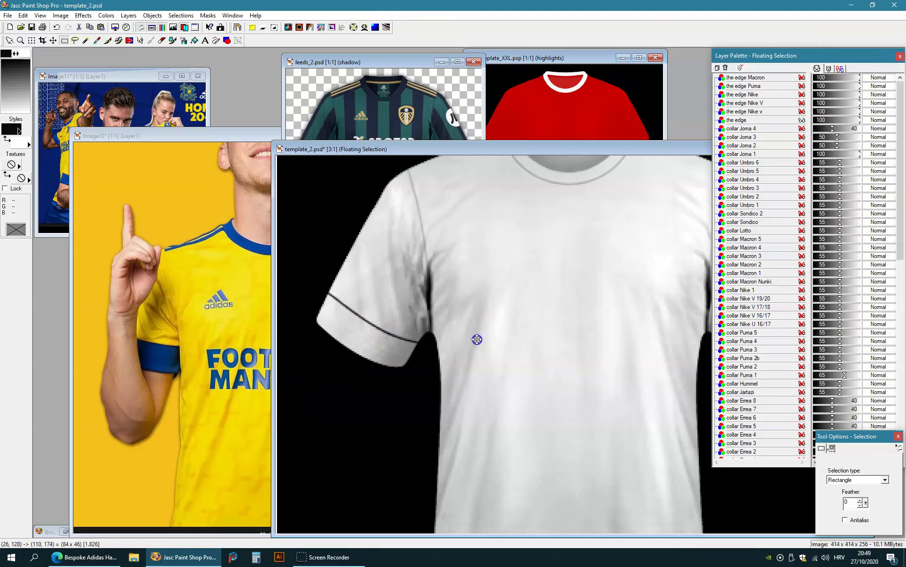
{"action": "left_click_drag", "start_coordinate": [477, 338], "coordinate": [477, 339]}
{"action": "right_click", "coordinate": [485, 339]}
{"action": "scroll", "coordinate": [392, 264], "scroll_direction": "down", "scroll_amount": 1}
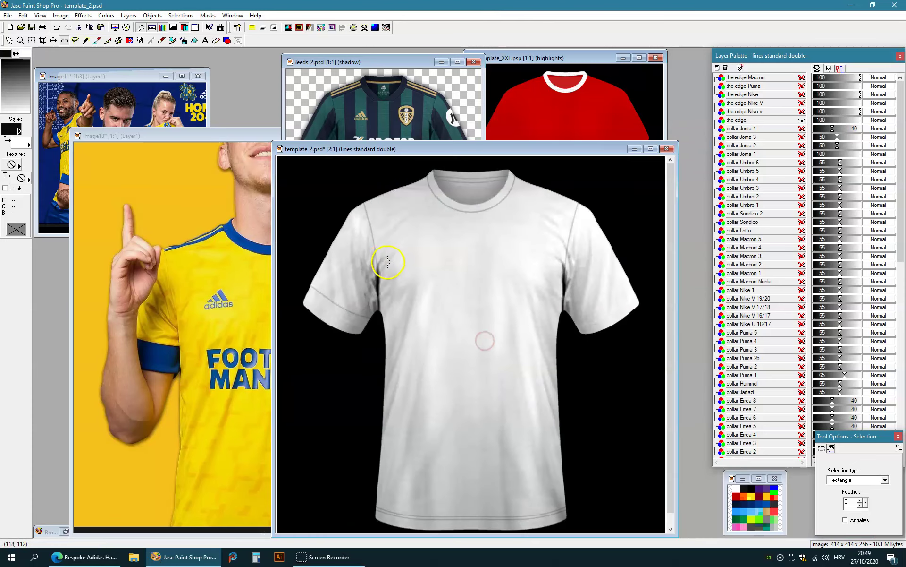
- Shift the left sleeve's cuff line slightly down to fine-tune its position
{"action": "scroll", "coordinate": [369, 288], "scroll_direction": "up", "scroll_amount": 1}
{"action": "mouse_move", "coordinate": [287, 269]}
{"action": "left_mouse_down"}
{"action": "mouse_move", "coordinate": [449, 439]}
{"action": "mouse_move", "coordinate": [532, 470]}
{"action": "left_mouse_up"}
{"action": "left_click_drag", "start_coordinate": [486, 416], "coordinate": [488, 417]}
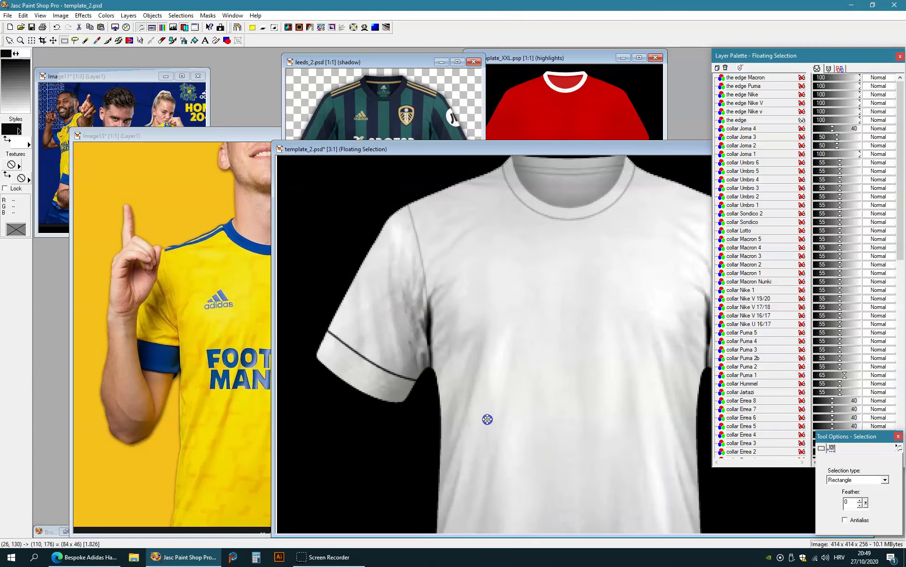
{"action": "right_click", "coordinate": [506, 404]}
- Duplicate the left cuff line, mirror the copy and place it at the matching spot on the right sleeve
{"action": "scroll", "coordinate": [502, 344], "scroll_direction": "down", "scroll_amount": 1}
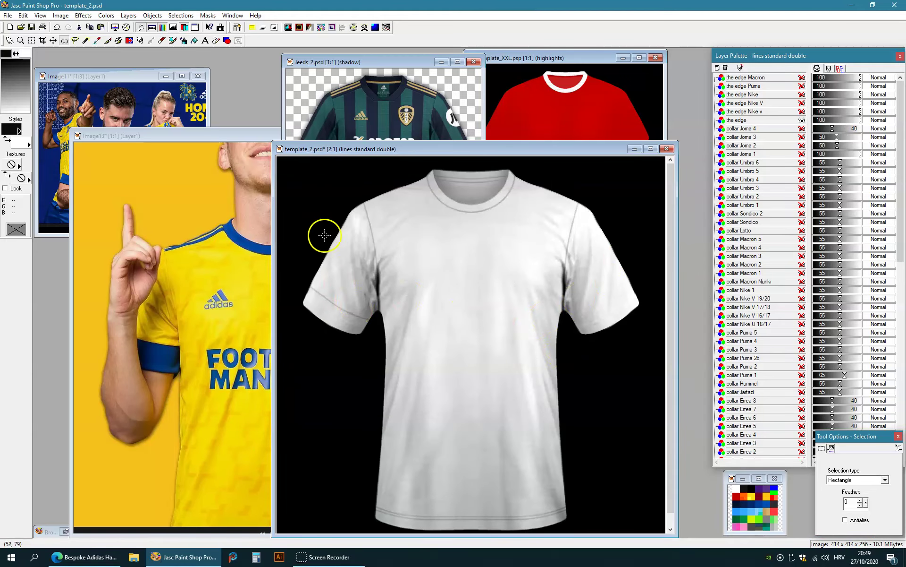
{"action": "left_click_drag", "start_coordinate": [401, 380], "coordinate": [372, 327]}
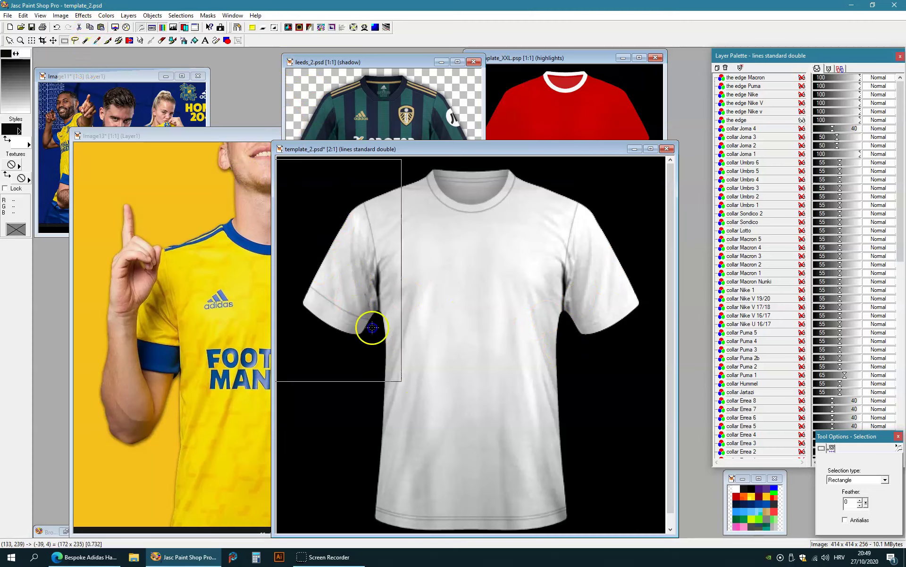
{"action": "left_click", "coordinate": [330, 178]}
{"action": "left_click_drag", "start_coordinate": [526, 280], "coordinate": [480, 371]}
{"action": "key", "text": "ctrl+m"}
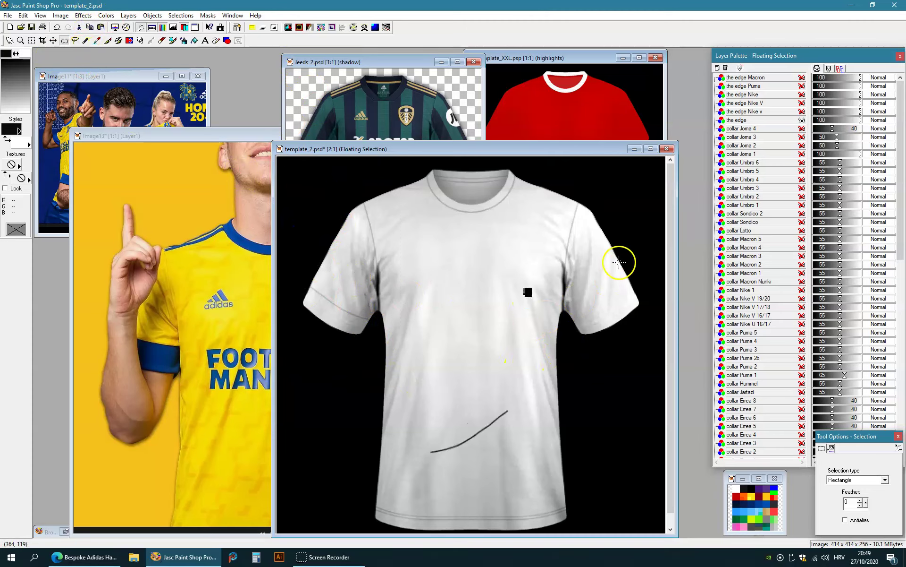
{"action": "left_click_drag", "start_coordinate": [483, 429], "coordinate": [617, 299]}
{"action": "right_click", "coordinate": [535, 256]}
- In leeds_2.psd, draw a small dark red rectangle in the corner of the multiply layer and paste the layer's copy as a floating selection
{"action": "left_click", "coordinate": [394, 61]}
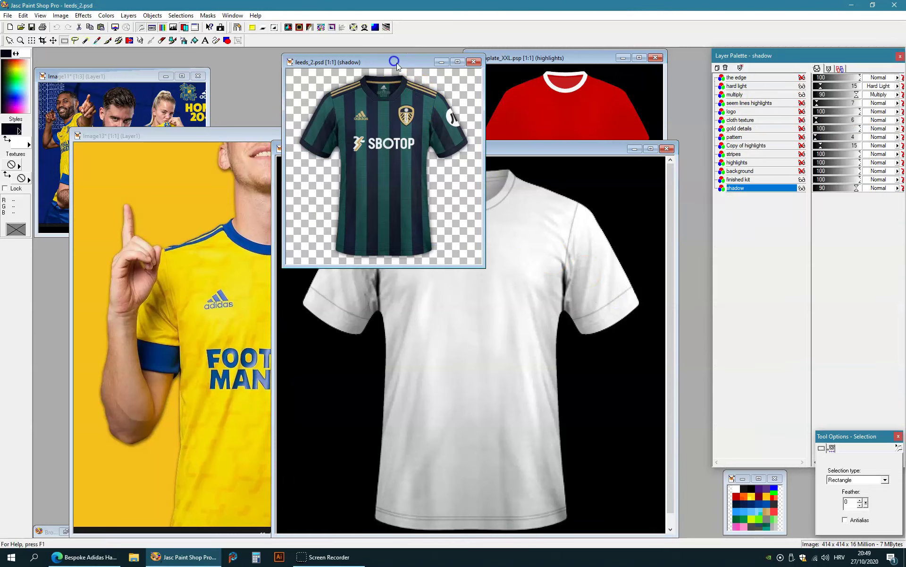
{"action": "left_click", "coordinate": [763, 93]}
{"action": "left_click", "coordinate": [228, 40]}
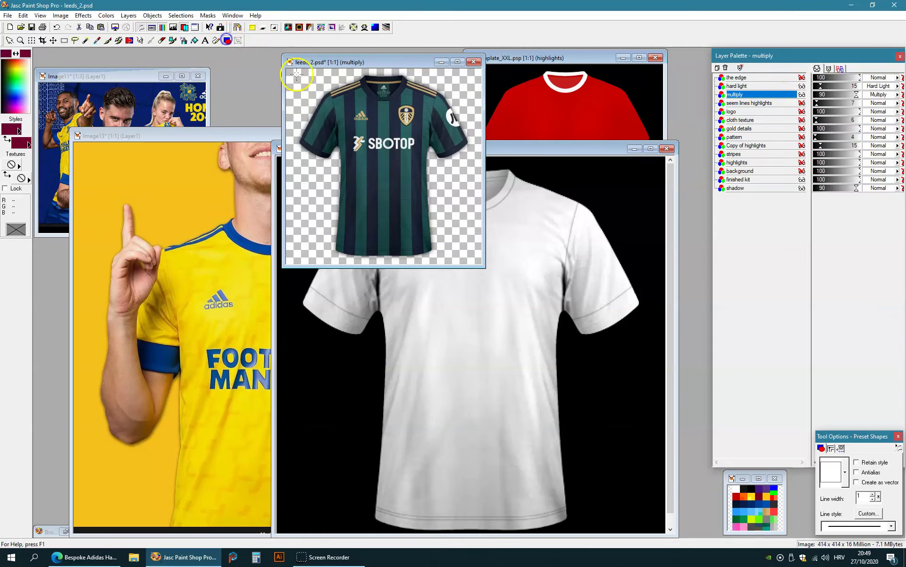
{"action": "left_click", "coordinate": [64, 40]}
{"action": "key", "text": "ctrl+e"}
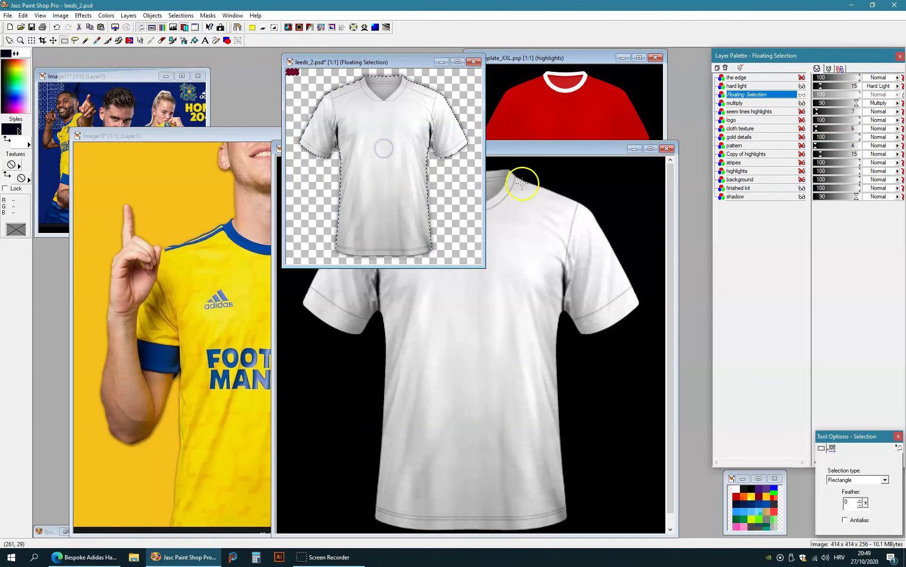
- In template_2.psd, hide the layer named the edge and show and activate the Copy of texture layer
{"action": "left_click_drag", "start_coordinate": [502, 147], "coordinate": [469, 104]}
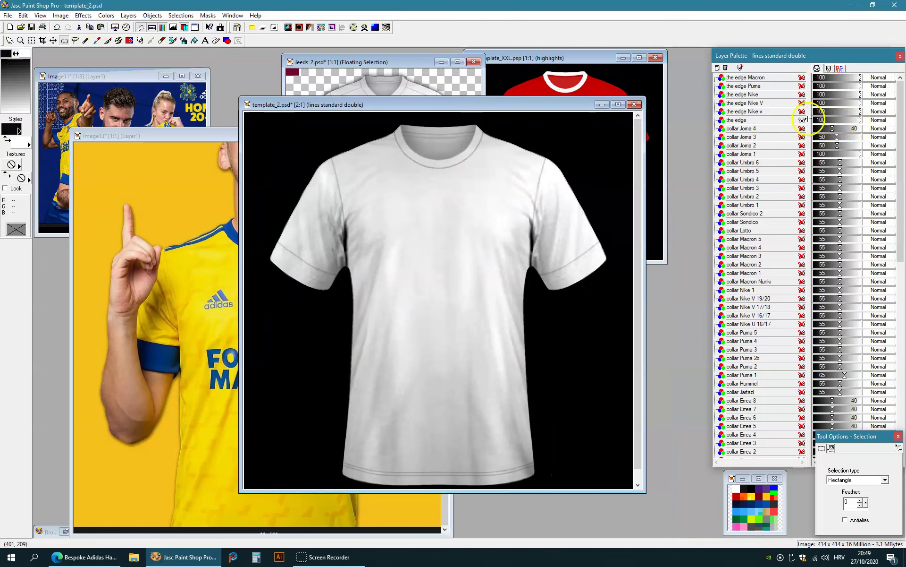
{"action": "left_click", "coordinate": [802, 120]}
{"action": "left_click_drag", "start_coordinate": [900, 164], "coordinate": [905, 353]}
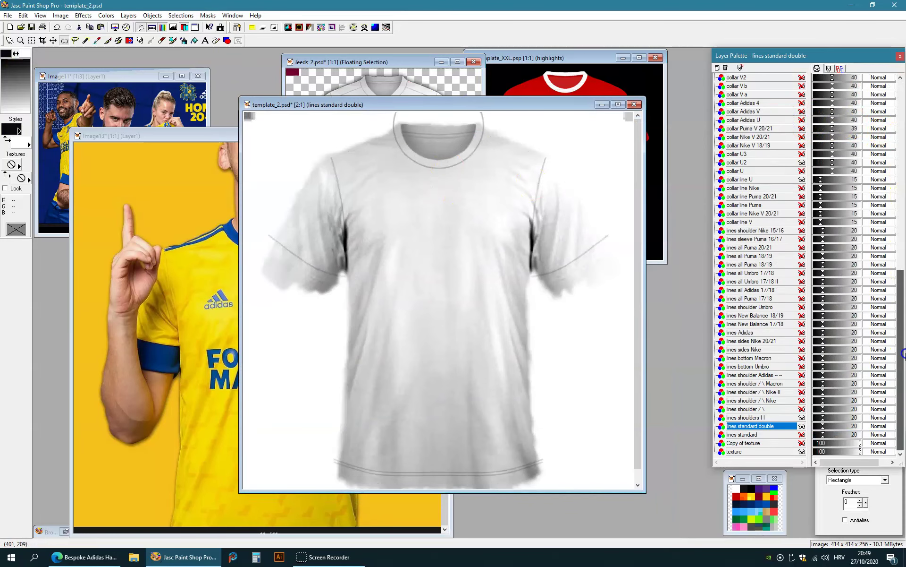
{"action": "left_click", "coordinate": [803, 451]}
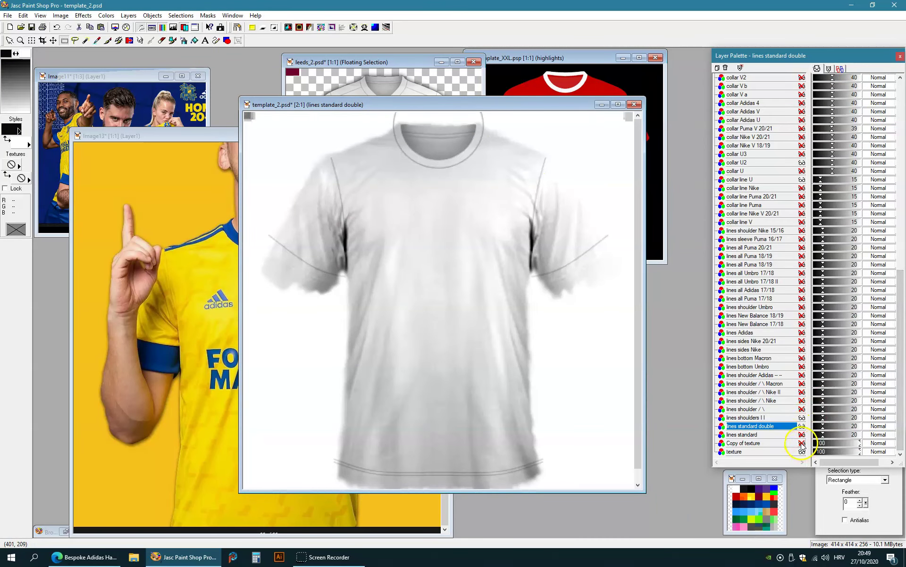
{"action": "left_click", "coordinate": [802, 443]}
{"action": "left_click", "coordinate": [772, 442]}
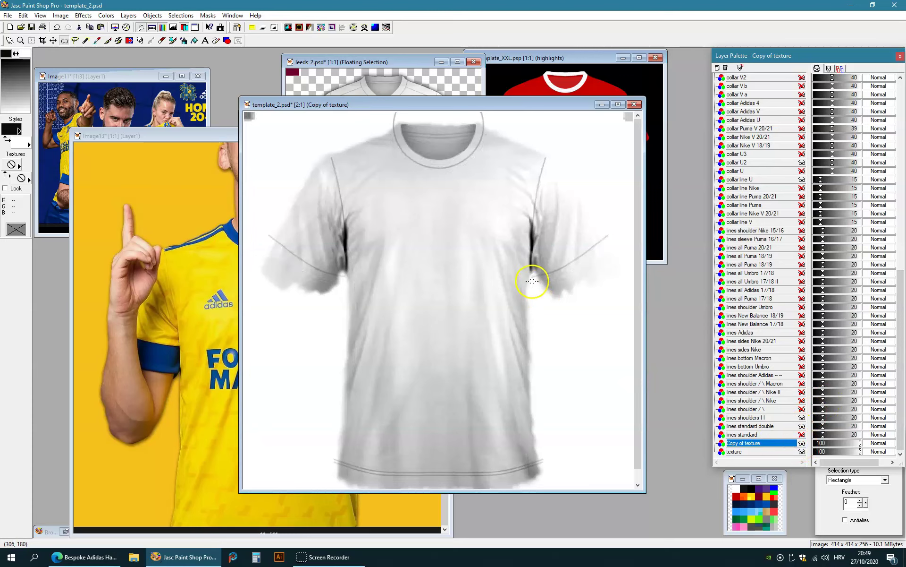
- Paste the copied Leeds shirt shading onto the Copy of texture layer and lower the layer's opacity to 35
{"action": "left_click", "coordinate": [425, 298]}
{"action": "right_click", "coordinate": [464, 269]}
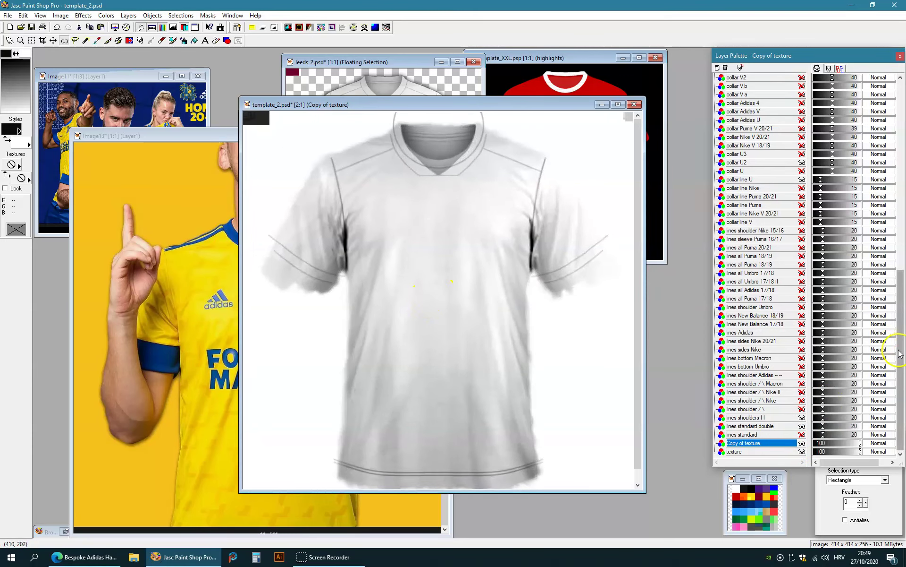
{"action": "left_click_drag", "start_coordinate": [832, 442], "coordinate": [825, 444]}
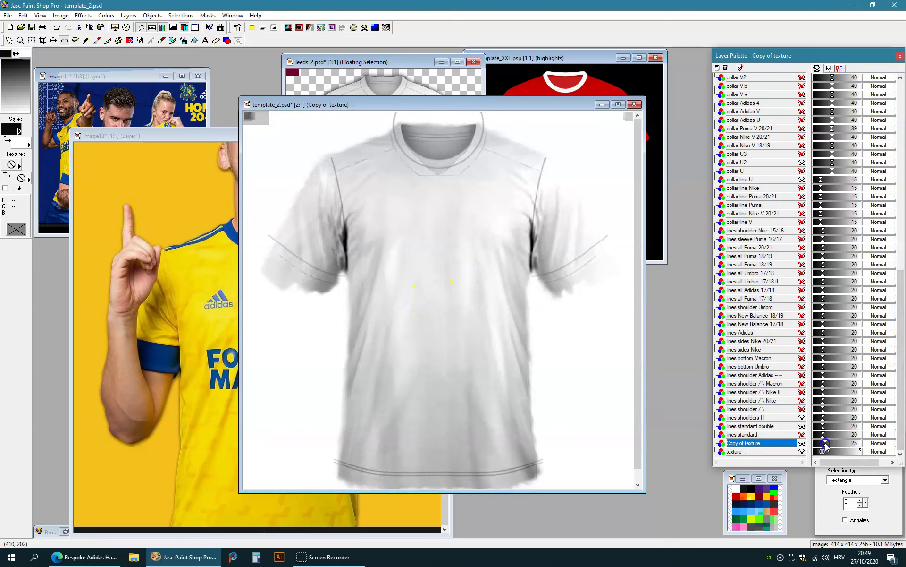
- On the lines standard double layer, draw a straight line across the left shoulder from the sleeve seam to the collar with the Draw tool
{"action": "left_click", "coordinate": [215, 41]}
{"action": "left_click", "coordinate": [524, 87]}
{"action": "left_click_drag", "start_coordinate": [360, 105], "coordinate": [351, 108]}
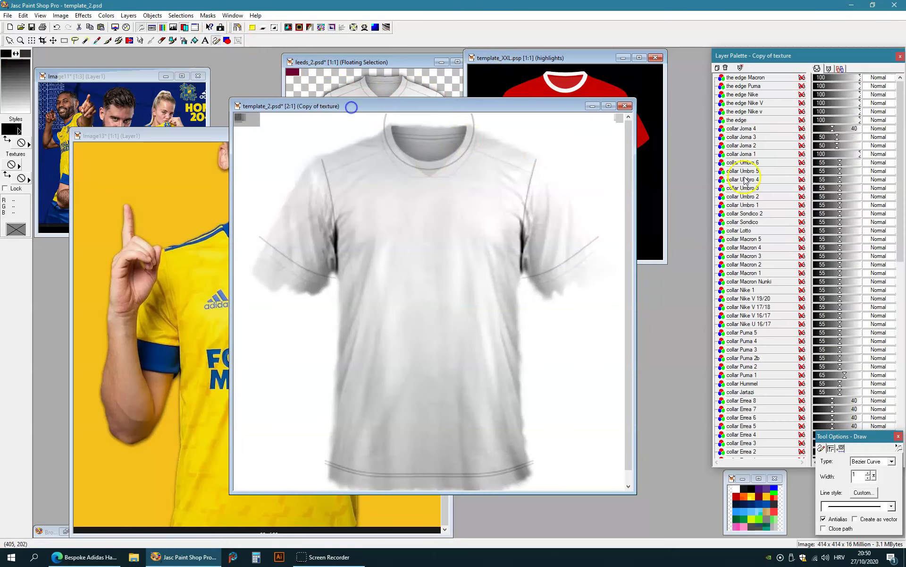
{"action": "left_click_drag", "start_coordinate": [899, 259], "coordinate": [902, 445]}
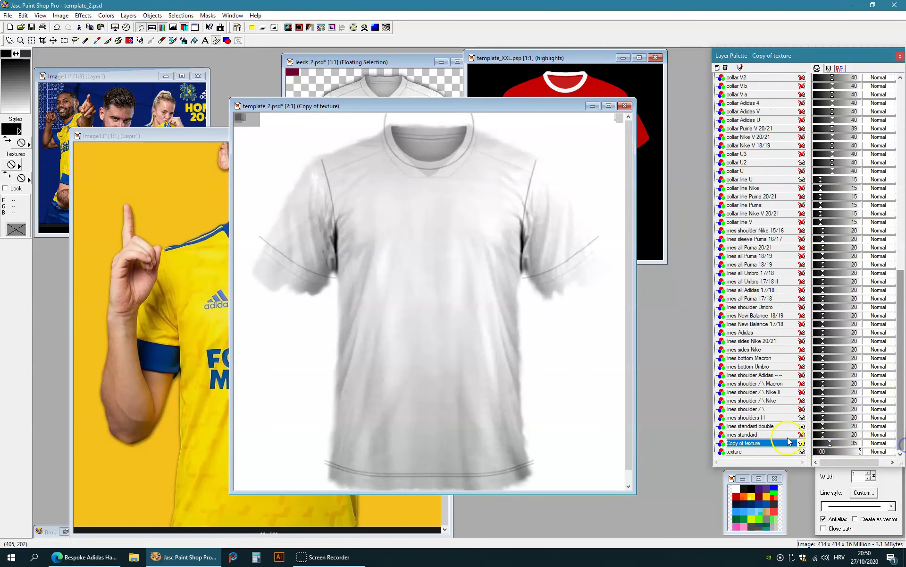
{"action": "left_click", "coordinate": [778, 427]}
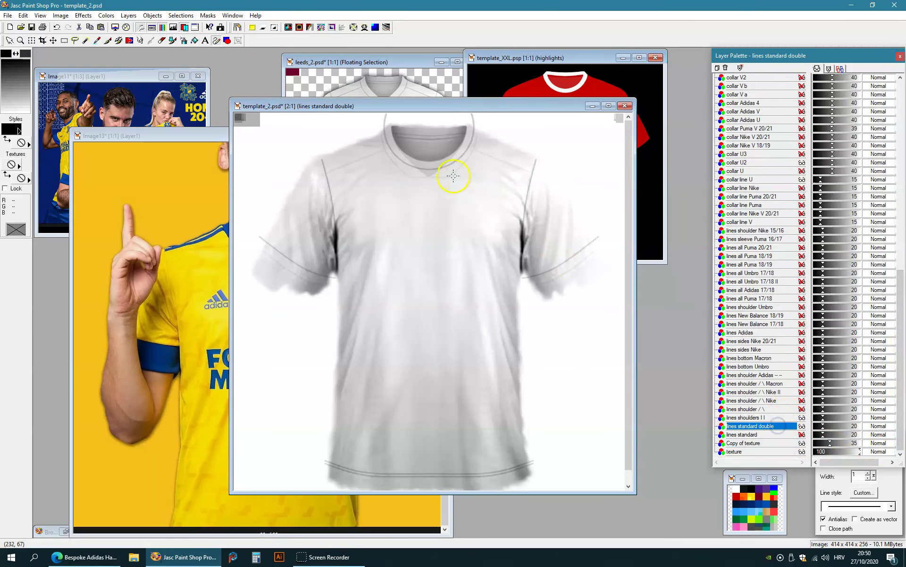
{"action": "scroll", "coordinate": [453, 176], "scroll_direction": "up", "scroll_amount": 4}
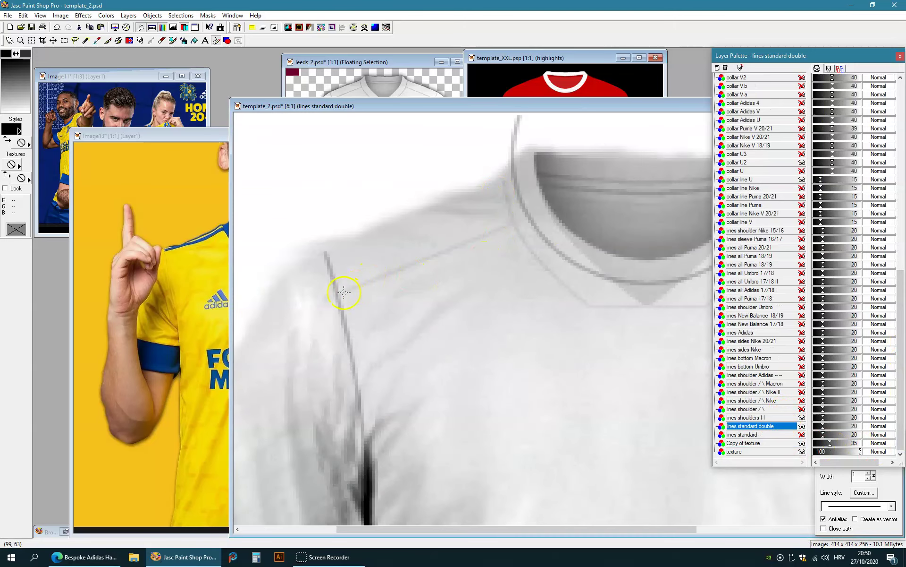
{"action": "left_click_drag", "start_coordinate": [337, 294], "coordinate": [528, 217]}
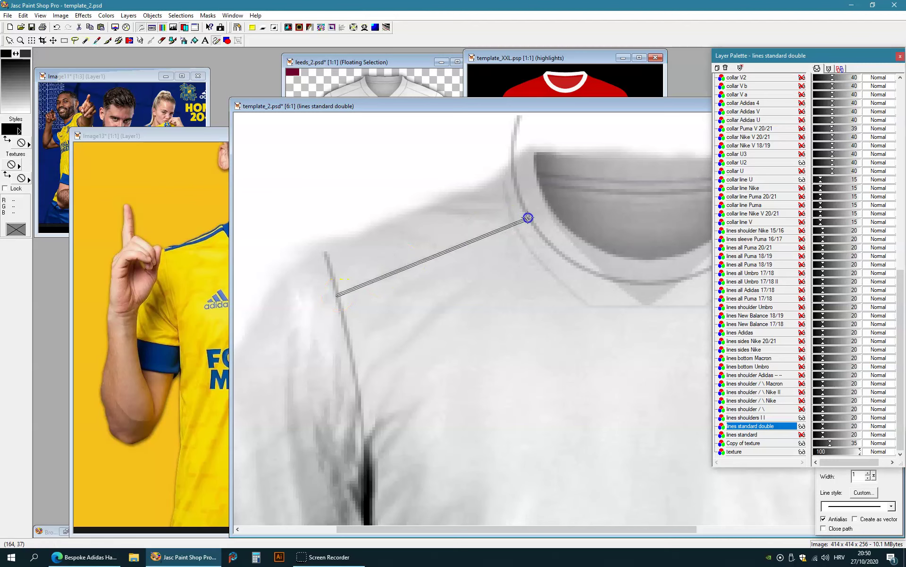
- Select the new left shoulder line with the rectangular selection and copy it
{"action": "scroll", "coordinate": [598, 229], "scroll_direction": "down", "scroll_amount": 3}
{"action": "left_click_drag", "start_coordinate": [521, 105], "coordinate": [379, 122]}
{"action": "left_click", "coordinate": [64, 41]}
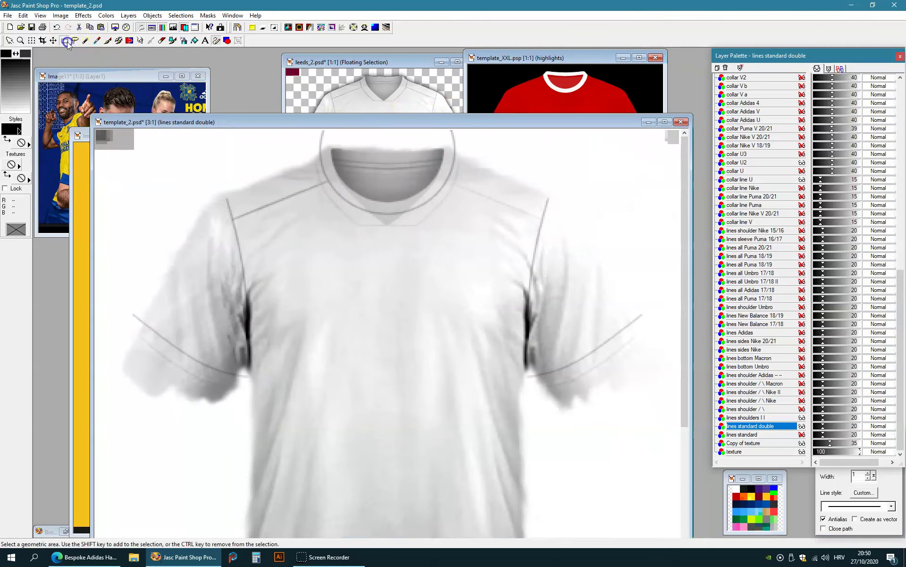
{"action": "left_click_drag", "start_coordinate": [387, 290], "coordinate": [97, 10]}
{"action": "left_click", "coordinate": [278, 172]}
{"action": "key", "text": "ctrl+c"}
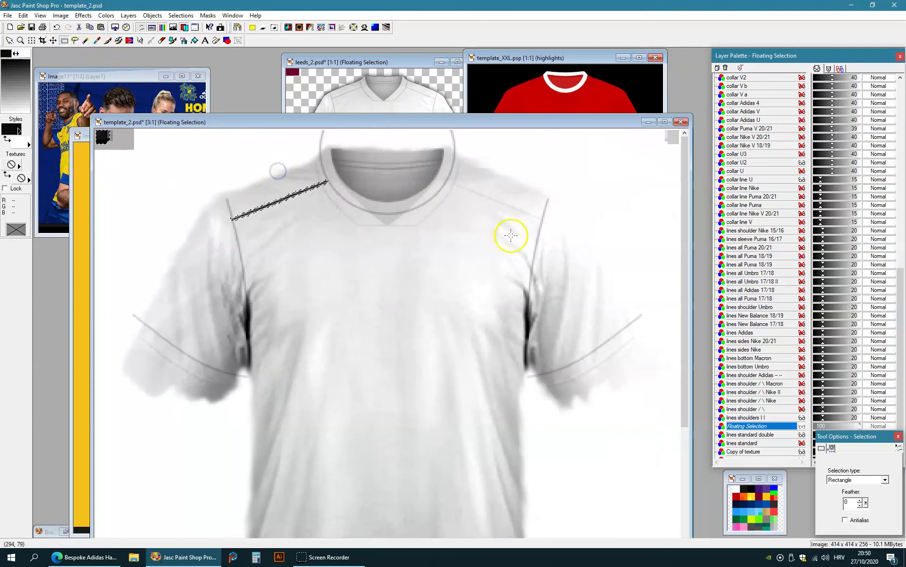
- Paste the copied shoulder line, mirror it and place it at the matching spot on the right shoulder
{"action": "key", "text": "ctrl+e"}
{"action": "left_click", "coordinate": [457, 259]}
{"action": "key", "text": "ctrl+n"}
{"action": "key", "text": "Escape"}
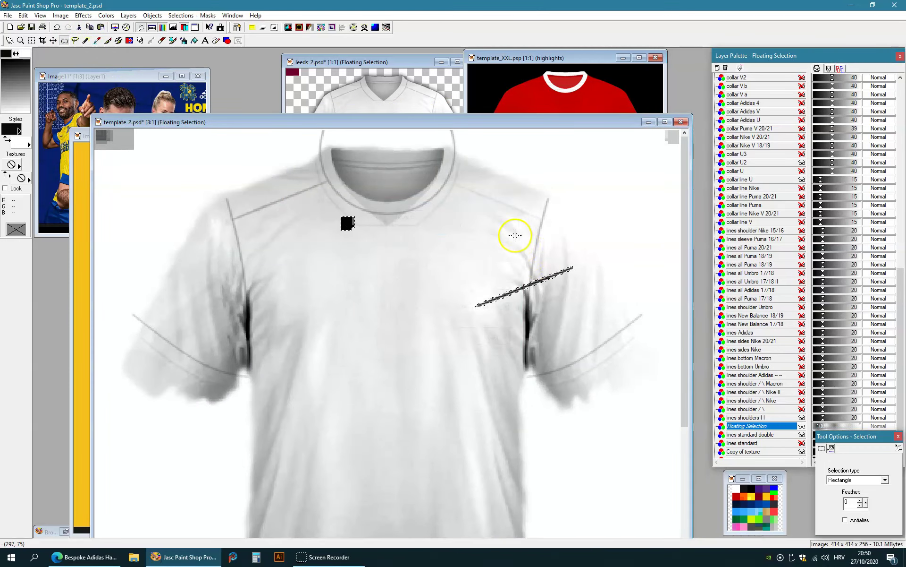
{"action": "key", "text": "ctrl+m"}
{"action": "left_click_drag", "start_coordinate": [572, 222], "coordinate": [677, 139]}
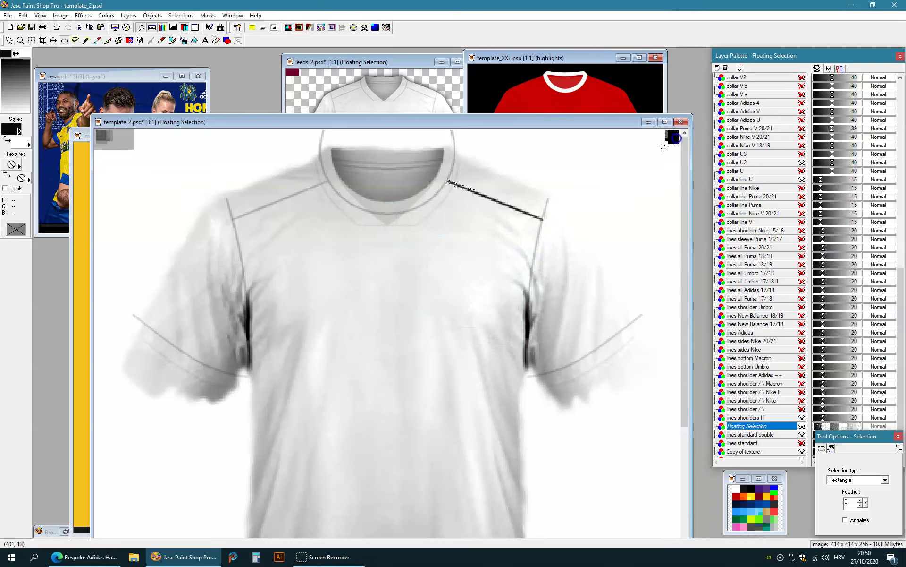
{"action": "right_click", "coordinate": [603, 172]}
- Hide the Copy of texture layer in template_2.psd
{"action": "left_click", "coordinate": [900, 288]}
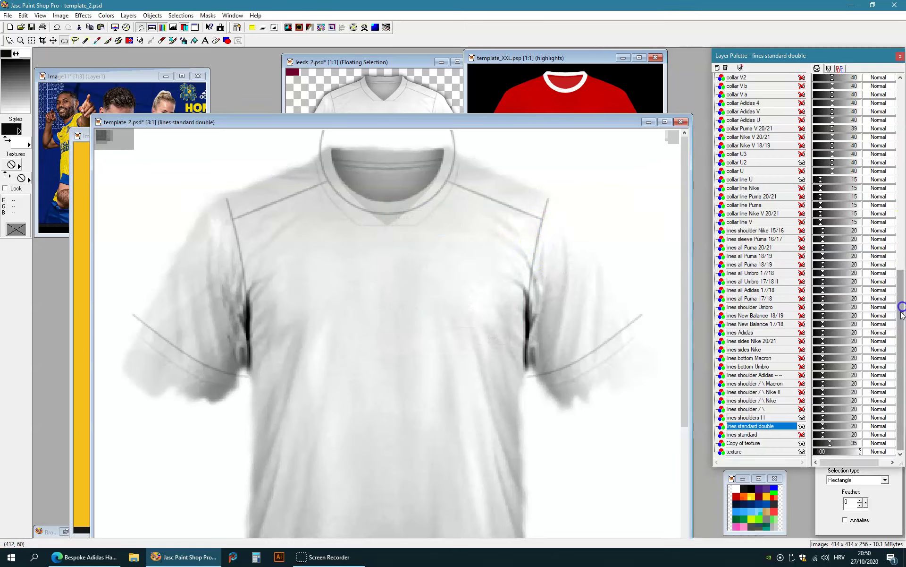
{"action": "left_click", "coordinate": [802, 443]}
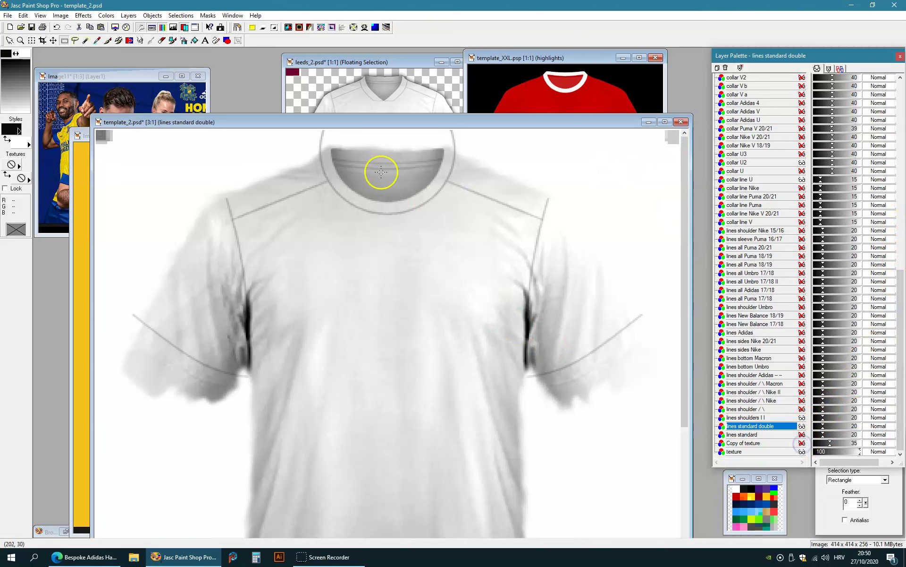
{"action": "left_click_drag", "start_coordinate": [364, 127], "coordinate": [519, 87]}
{"action": "right_click", "coordinate": [440, 236]}
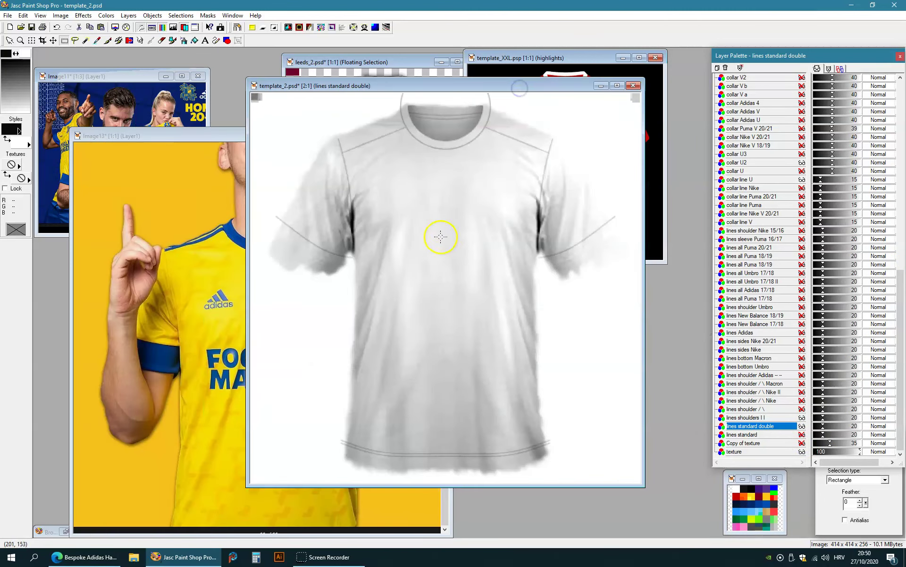
- Flatten all layers of template_2.psd and copy the merged shirt shading
{"action": "left_click", "coordinate": [135, 17]}
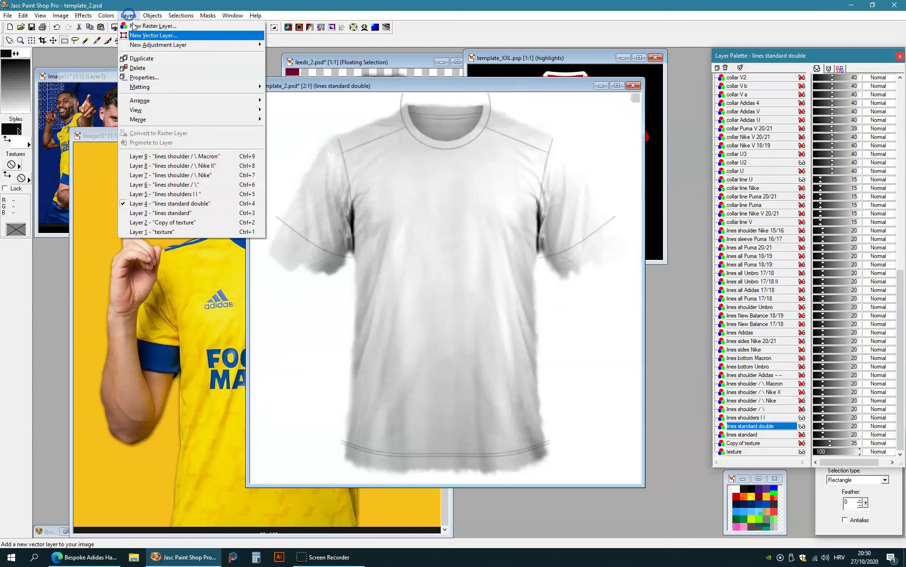
{"action": "mouse_move", "coordinate": [141, 120]}
{"action": "left_click", "coordinate": [284, 119]}
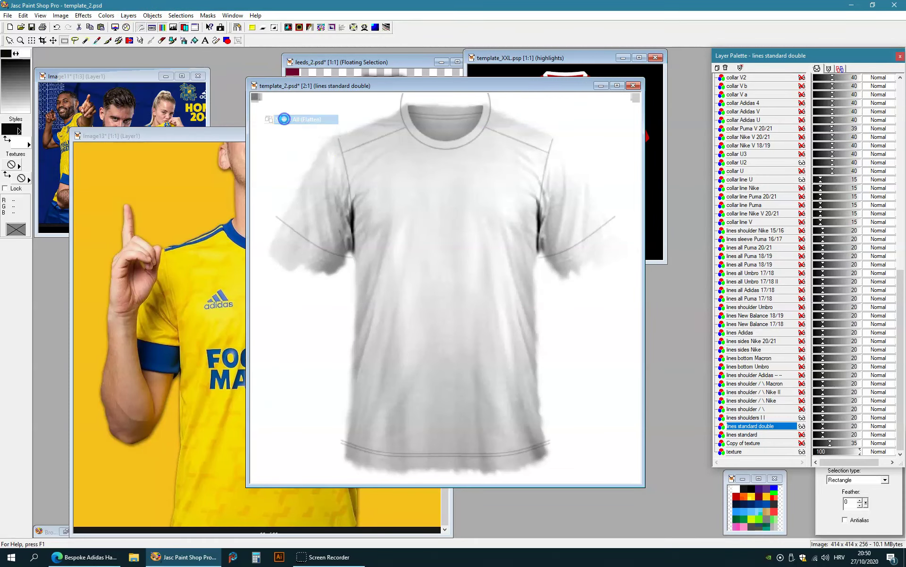
{"action": "right_click", "coordinate": [328, 152]}
{"action": "right_click", "coordinate": [283, 99]}
{"action": "left_click", "coordinate": [442, 103]}
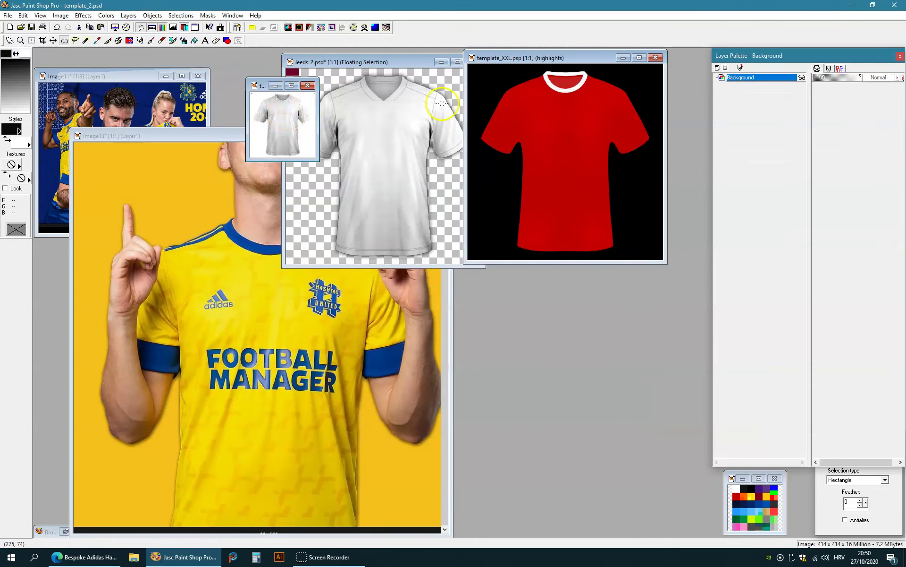
- Close leeds_2.psd without saving its changes and bring template_XXL.psp into view for editing
{"action": "left_click_drag", "start_coordinate": [523, 64], "coordinate": [315, 90]}
{"action": "left_click", "coordinate": [473, 62]}
{"action": "left_click", "coordinate": [452, 297]}
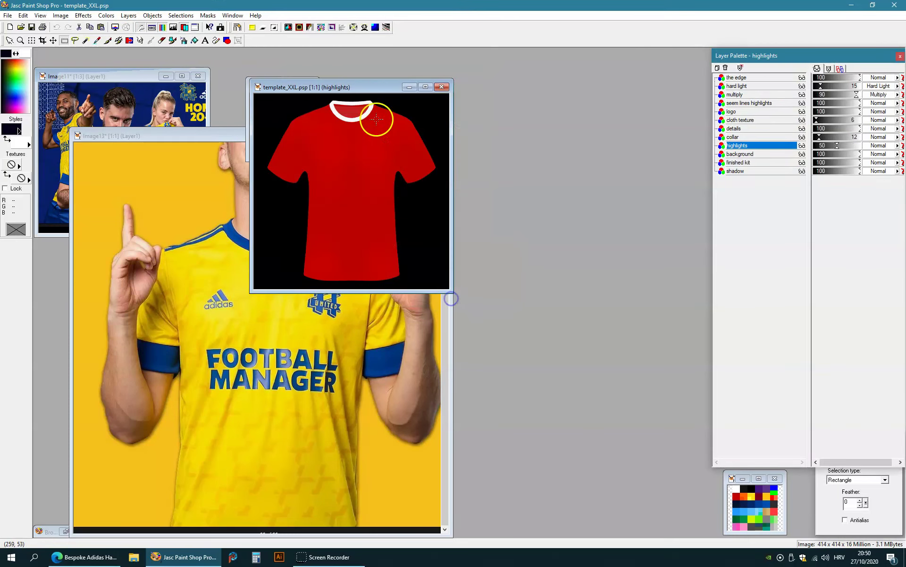
{"action": "left_click_drag", "start_coordinate": [353, 86], "coordinate": [355, 77]}
{"action": "scroll", "coordinate": [368, 138], "scroll_direction": "up", "scroll_amount": 1}
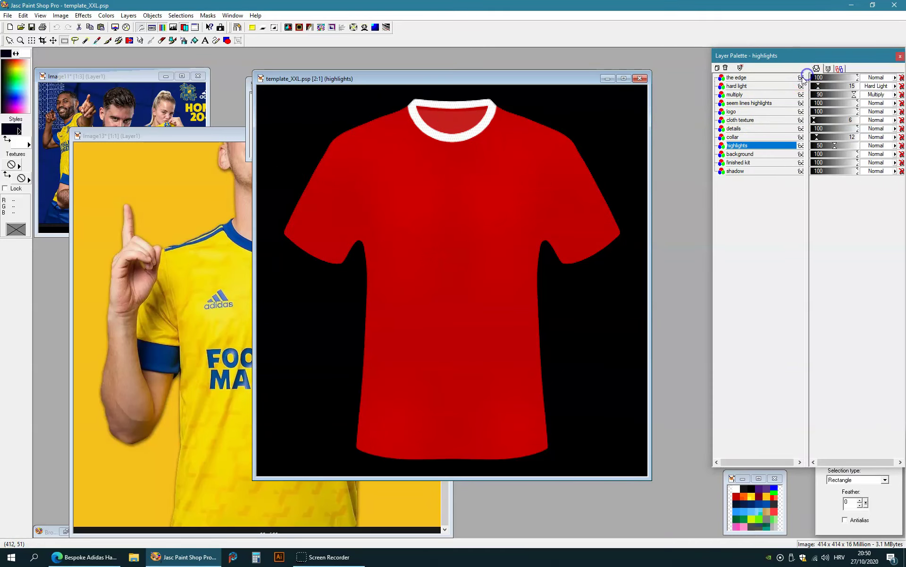
- In template_XXL.psp, hide the layer named the edge and paste the copied shading onto the hard light layer, aligned with the canvas
{"action": "left_click", "coordinate": [802, 77]}
{"action": "left_click", "coordinate": [780, 86]}
{"action": "key", "text": "ctrl+e"}
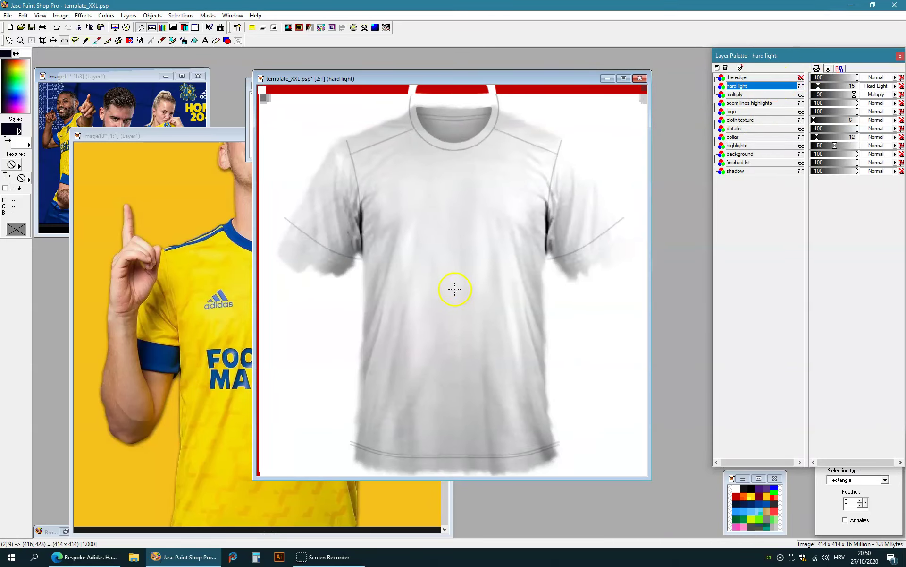
{"action": "key", "text": "ctrl+f"}
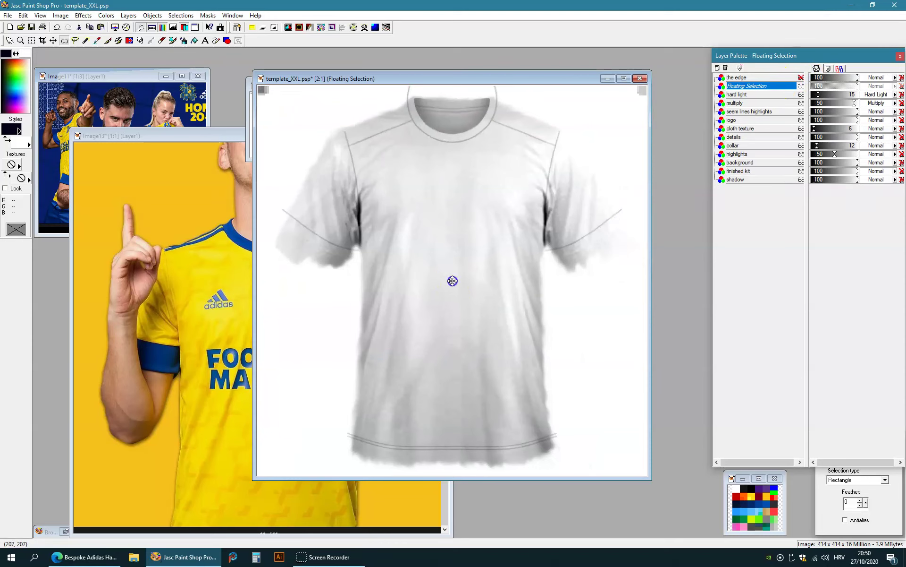
{"action": "key", "text": "ctrl+d"}
- Paste the same shirt shading onto the multiply layer of template_XXL.psp, aligned with the canvas
{"action": "left_click", "coordinate": [746, 94]}
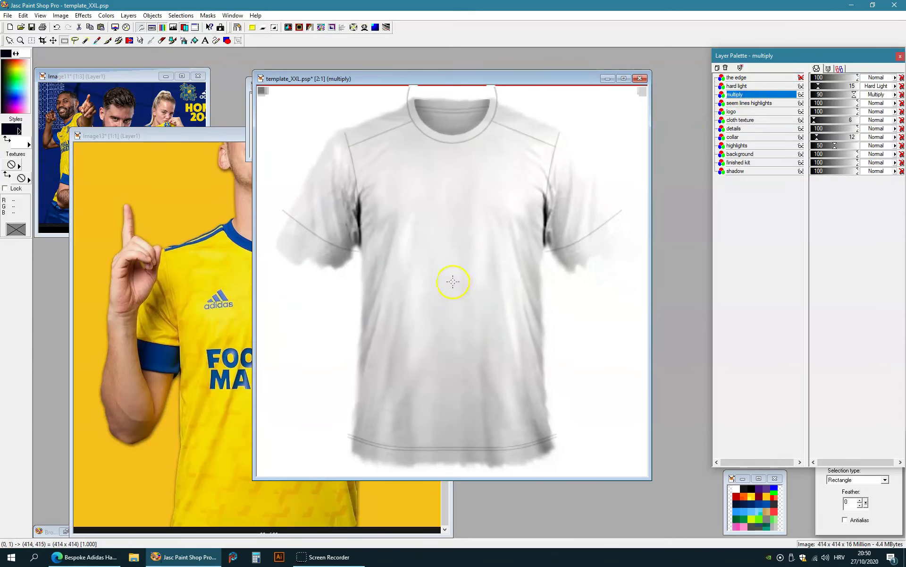
{"action": "left_click", "coordinate": [452, 281]}
{"action": "scroll", "coordinate": [338, 155], "scroll_direction": "down", "scroll_amount": 1}
{"action": "scroll", "coordinate": [338, 156], "scroll_direction": "up", "scroll_amount": 1}
{"action": "right_click", "coordinate": [455, 207]}
{"action": "left_click", "coordinate": [456, 207]}
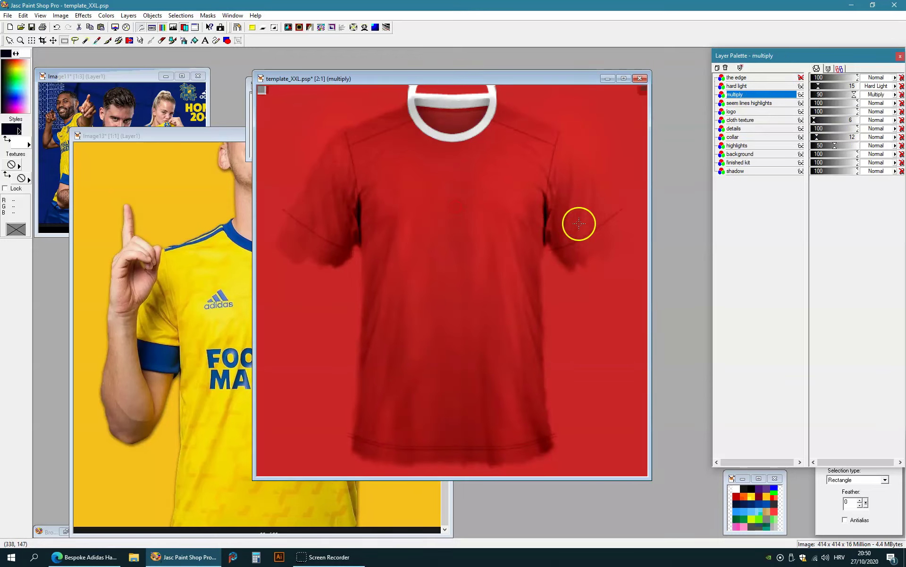
- Reopen the recent file leeds_2.psd and park its reduced window beside the template_XXL.psp shirt
{"action": "left_click_drag", "start_coordinate": [454, 78], "coordinate": [494, 107]}
{"action": "left_click", "coordinate": [7, 15]}
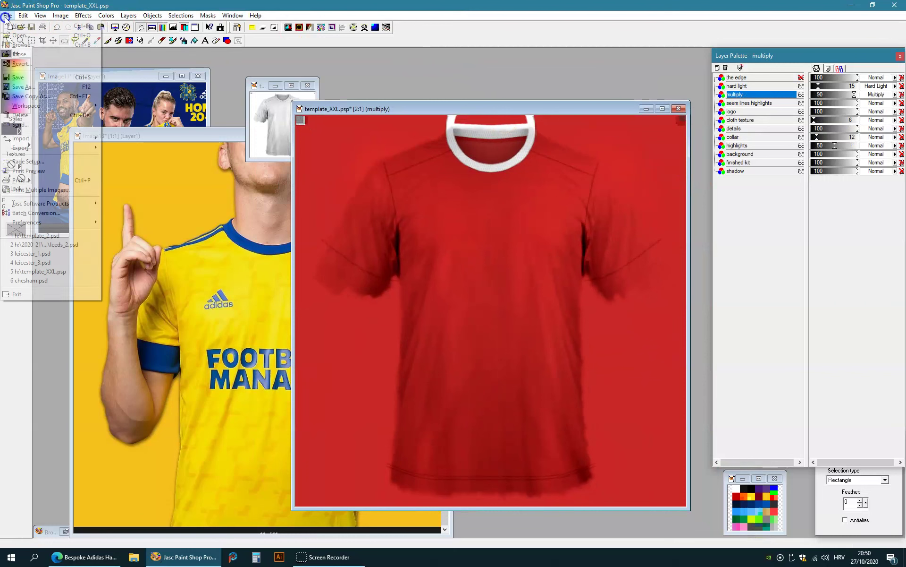
{"action": "left_click", "coordinate": [44, 246]}
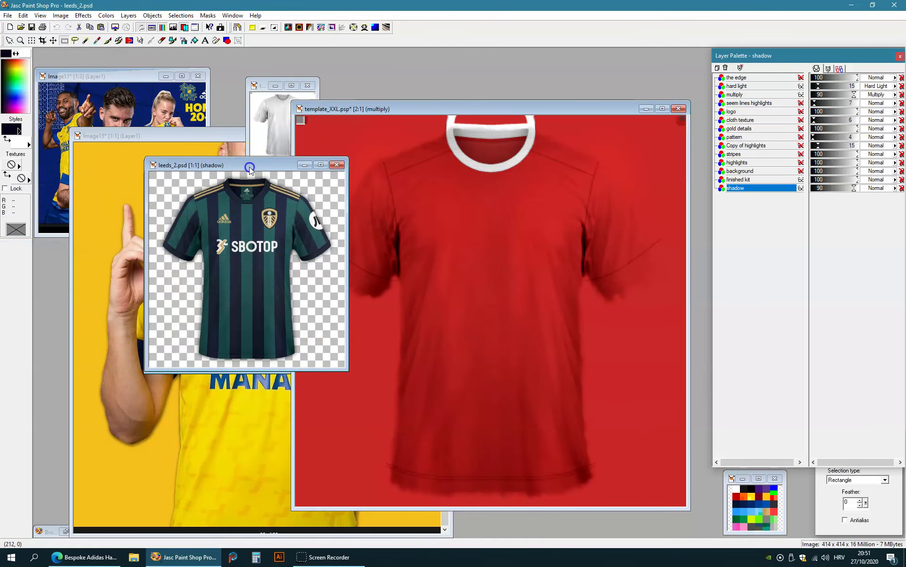
{"action": "left_click_drag", "start_coordinate": [248, 168], "coordinate": [315, 71]}
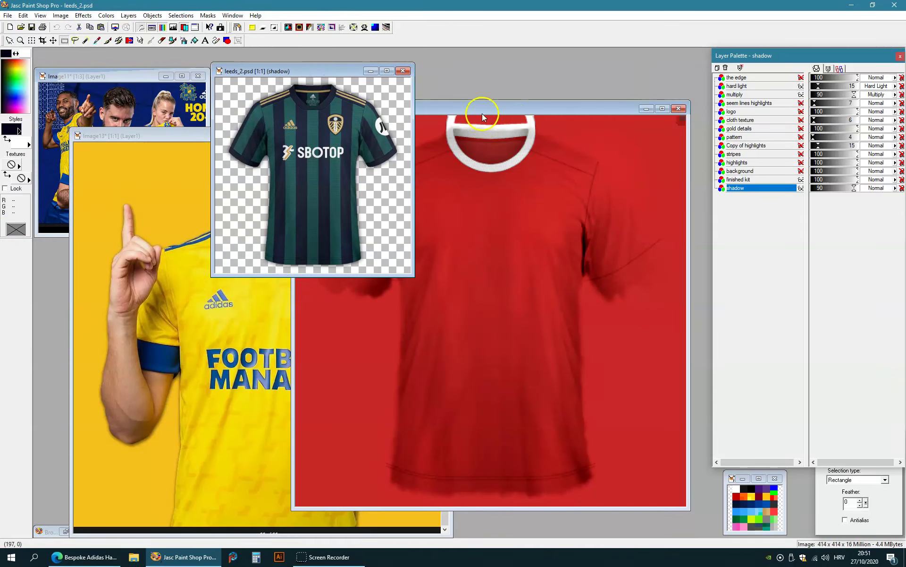
{"action": "left_click_drag", "start_coordinate": [482, 109], "coordinate": [491, 131]}
{"action": "left_click_drag", "start_coordinate": [292, 71], "coordinate": [634, 58]}
{"action": "scroll", "coordinate": [596, 81], "scroll_direction": "down", "scroll_amount": 2}
{"action": "left_click_drag", "start_coordinate": [477, 126], "coordinate": [469, 90]}
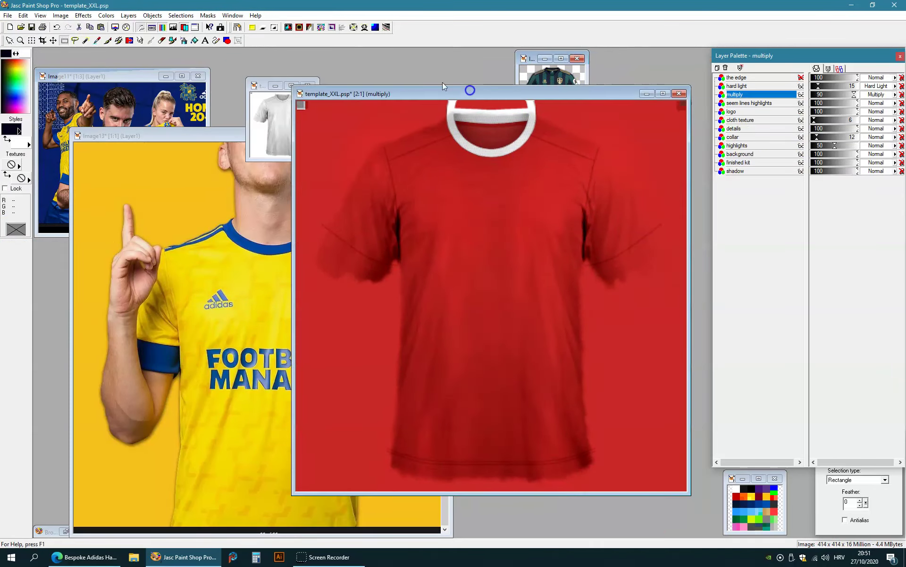
- With the Draw tool colour set to white, hide the details layer and activate the seem lines highlights layer in template_XXL.psp
{"action": "left_click", "coordinate": [216, 40]}
{"action": "left_click", "coordinate": [774, 480]}
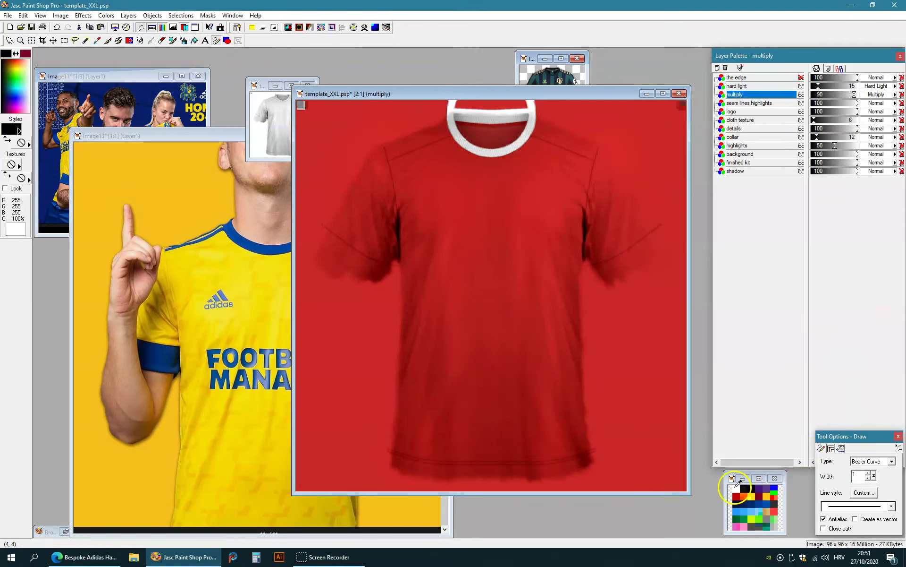
{"action": "left_click_drag", "start_coordinate": [465, 90], "coordinate": [441, 119]}
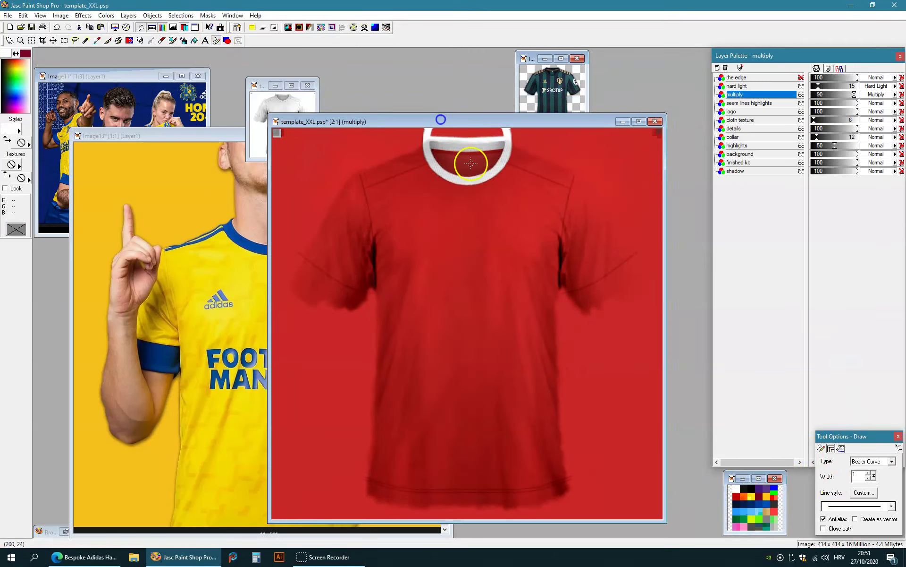
{"action": "scroll", "coordinate": [470, 164], "scroll_direction": "up", "scroll_amount": 4}
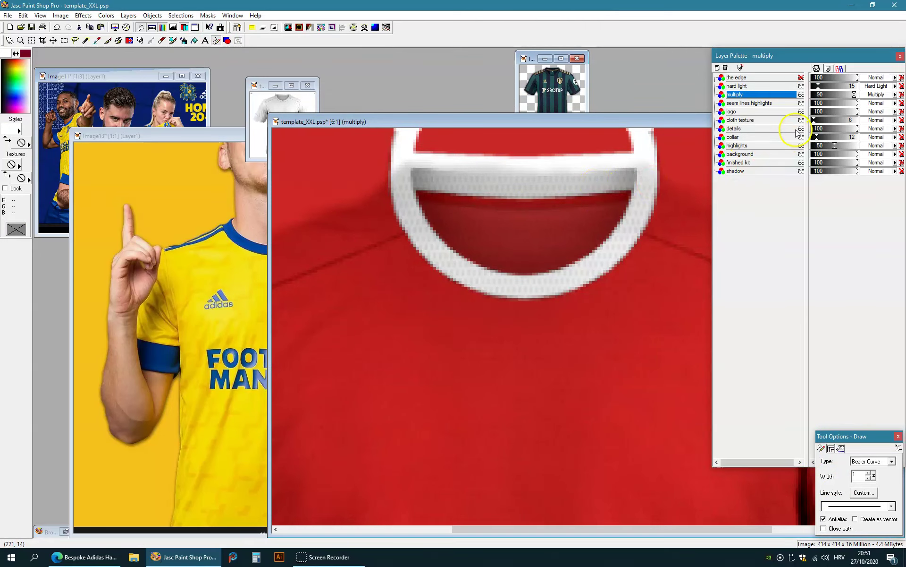
{"action": "left_click", "coordinate": [801, 128]}
{"action": "left_click", "coordinate": [751, 103]}
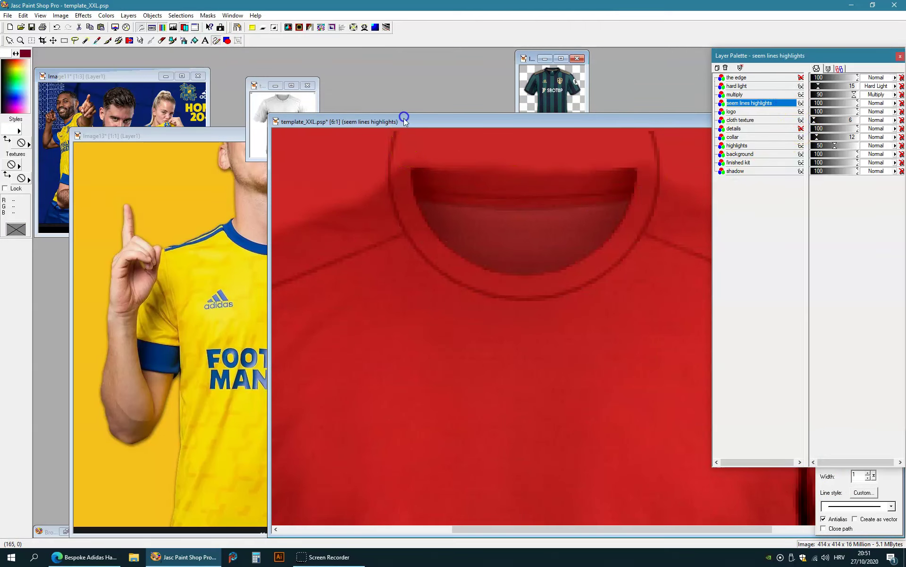
- Switch to template_2.psd and undo the flattening to restore its separate layers
{"action": "left_click_drag", "start_coordinate": [404, 118], "coordinate": [456, 114]}
{"action": "left_click", "coordinate": [263, 82]}
{"action": "scroll", "coordinate": [308, 141], "scroll_direction": "up", "scroll_amount": 3}
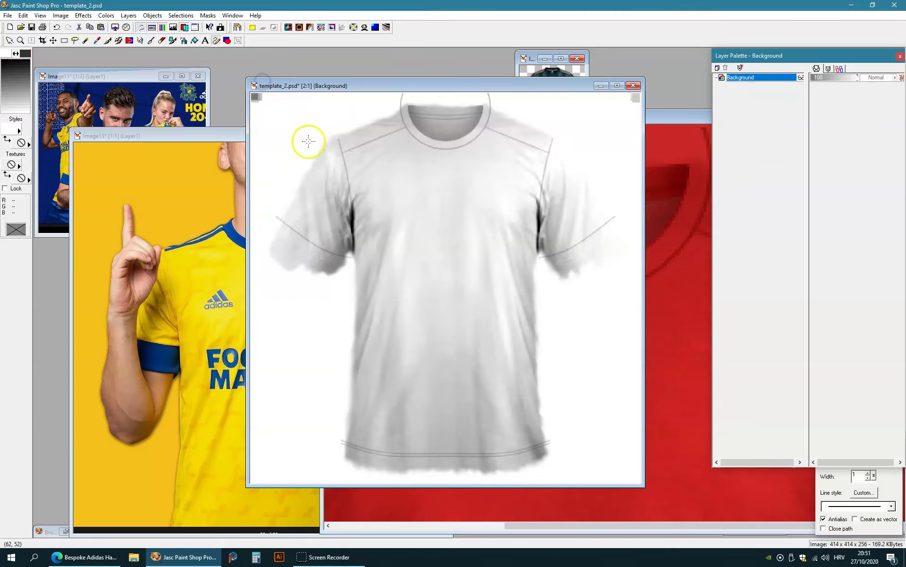
{"action": "scroll", "coordinate": [308, 141], "scroll_direction": "up", "scroll_amount": 2}
{"action": "key", "text": "ctrl+z"}
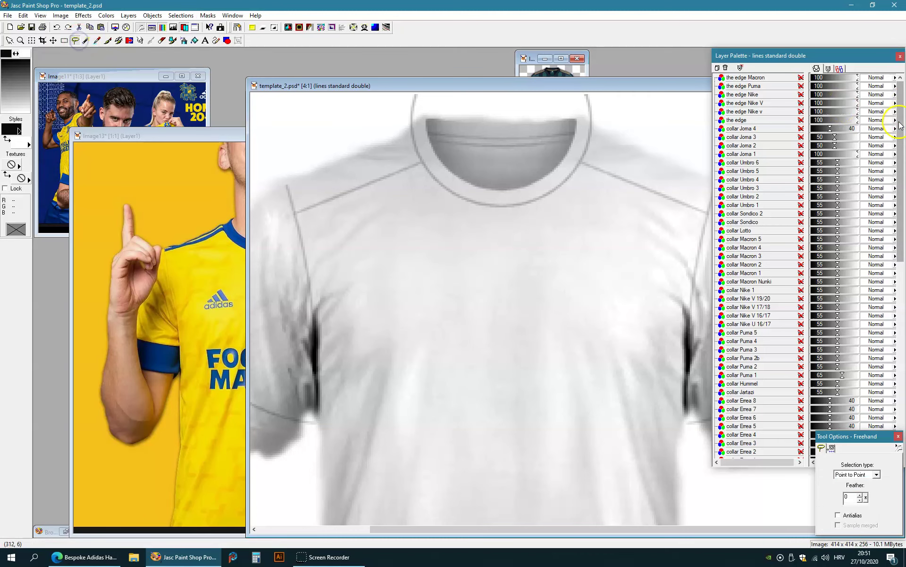
- On the collar U2 layer, outline the left part of the collar's outer line with a point-to-point freehand selection
{"action": "left_click", "coordinate": [903, 301]}
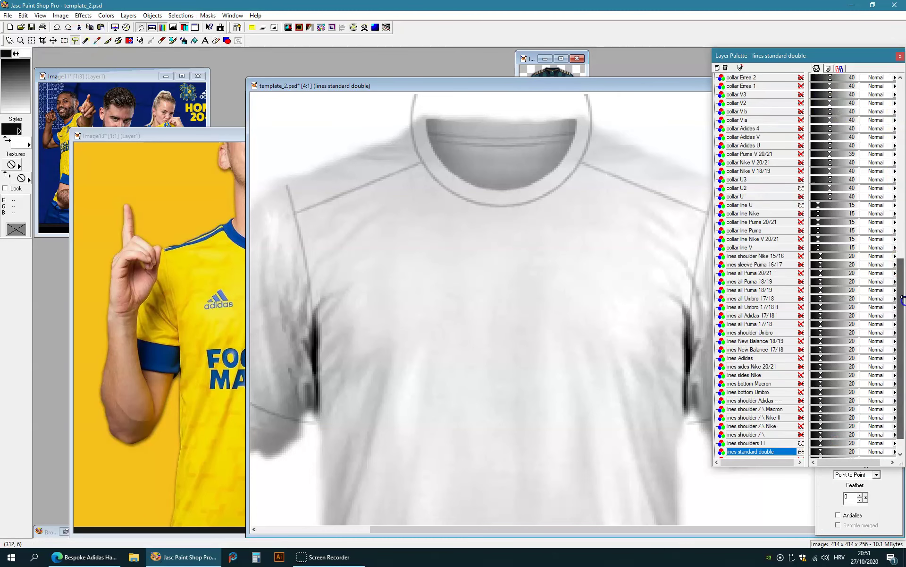
{"action": "left_click", "coordinate": [756, 188]}
{"action": "scroll", "coordinate": [506, 137], "scroll_direction": "up", "scroll_amount": 2}
{"action": "left_click", "coordinate": [491, 106]}
{"action": "left_click", "coordinate": [497, 161]}
{"action": "left_click", "coordinate": [523, 211]}
{"action": "left_click", "coordinate": [568, 243]}
{"action": "left_click", "coordinate": [642, 316]}
{"action": "left_click", "coordinate": [427, 222]}
{"action": "left_click", "coordinate": [397, 85]}
{"action": "right_click", "coordinate": [531, 67]}
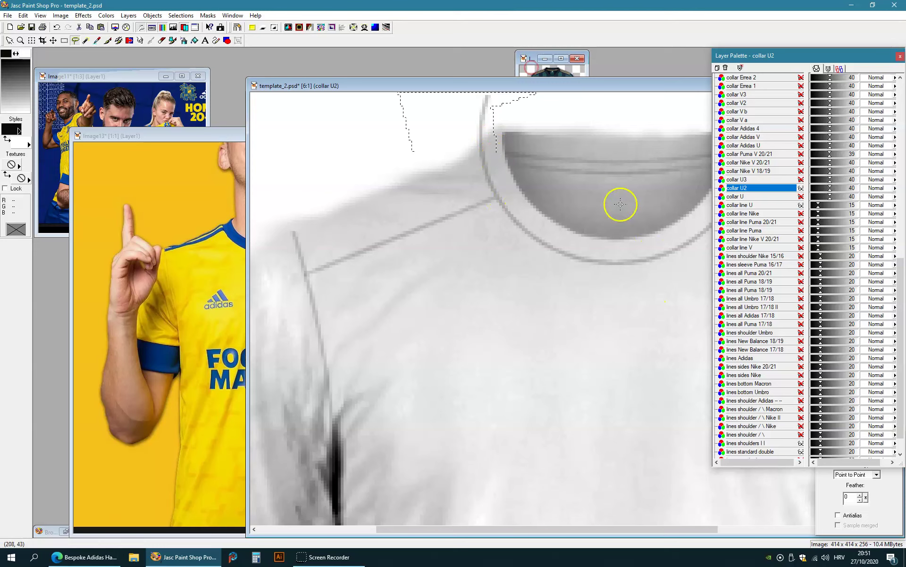
- Float the selected left part of the collar U2 outer line, nudge it slightly outward and downward, and deselect it
{"action": "key", "text": "ctrl+f"}
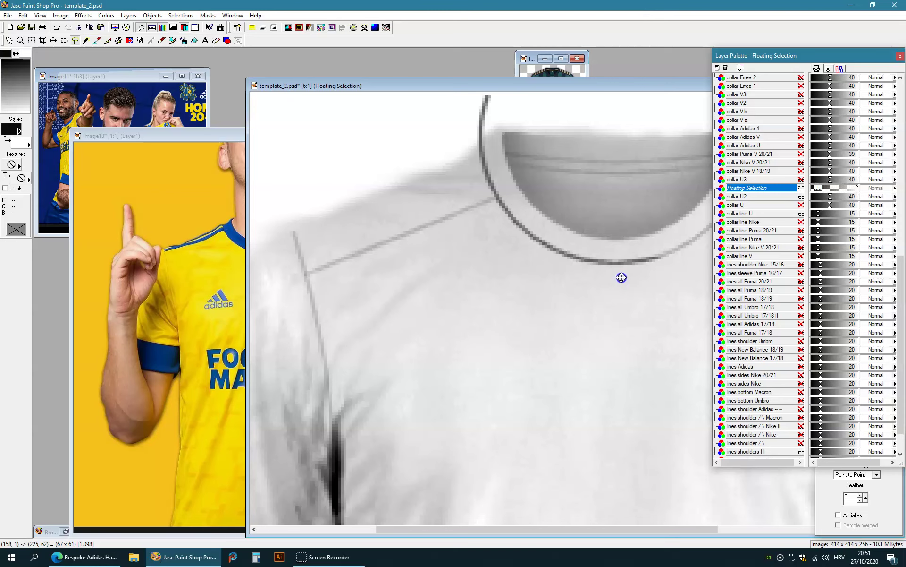
{"action": "key", "text": "Left"}
{"action": "left_click_drag", "start_coordinate": [621, 278], "coordinate": [621, 281]}
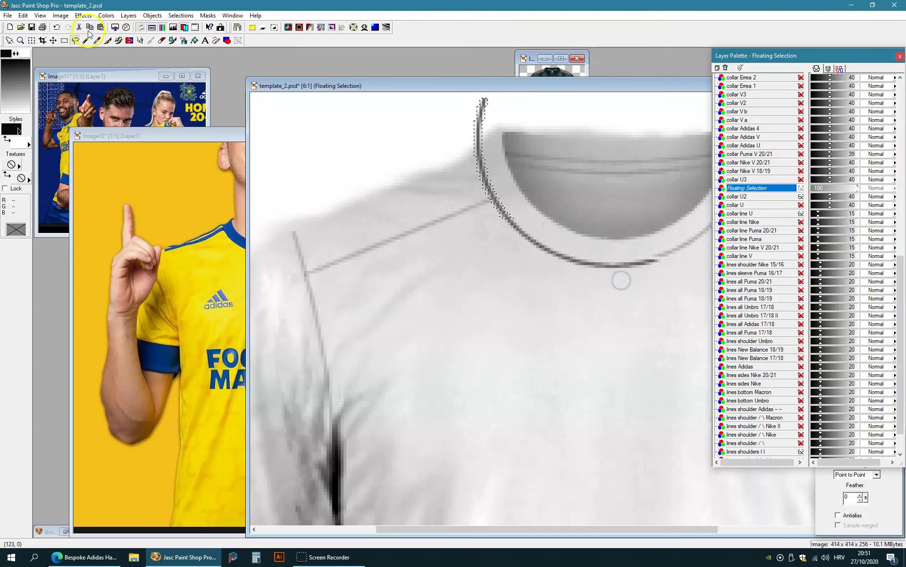
{"action": "left_click", "coordinate": [65, 41]}
{"action": "right_click", "coordinate": [608, 152]}
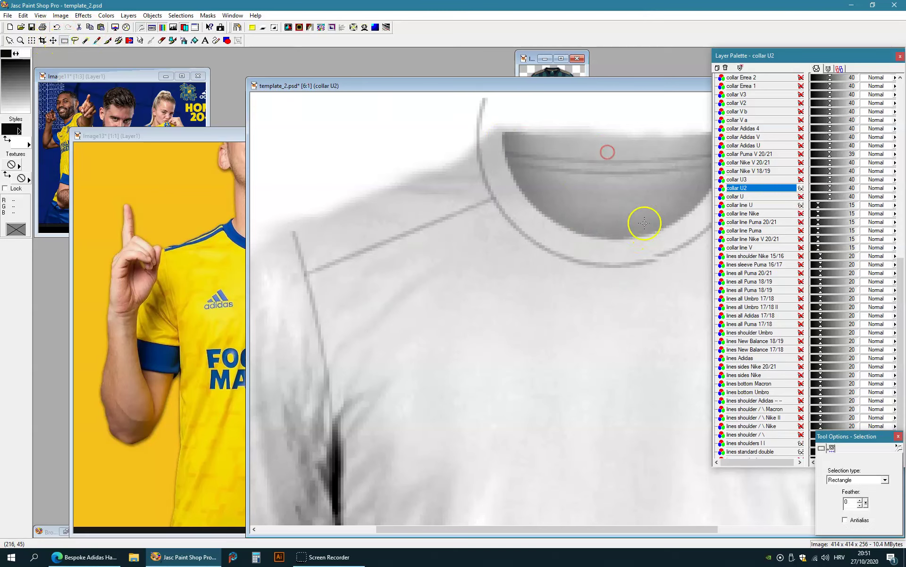
- Clear the right half of the collar on the collar U2 layer using rectangular selections, leaving only the adjusted left half
{"action": "scroll", "coordinate": [643, 222], "scroll_direction": "up", "scroll_amount": 2}
{"action": "mouse_move", "coordinate": [472, 279]}
{"action": "left_mouse_down"}
{"action": "mouse_move", "coordinate": [526, 344]}
{"action": "mouse_move", "coordinate": [619, 393]}
{"action": "left_mouse_up"}
{"action": "key", "text": "Delete"}
{"action": "right_click", "coordinate": [580, 371]}
{"action": "left_click_drag", "start_coordinate": [648, 145], "coordinate": [677, 32]}
{"action": "key", "text": "Delete"}
{"action": "right_click", "coordinate": [584, 199]}
{"action": "scroll", "coordinate": [496, 240], "scroll_direction": "down", "scroll_amount": 1}
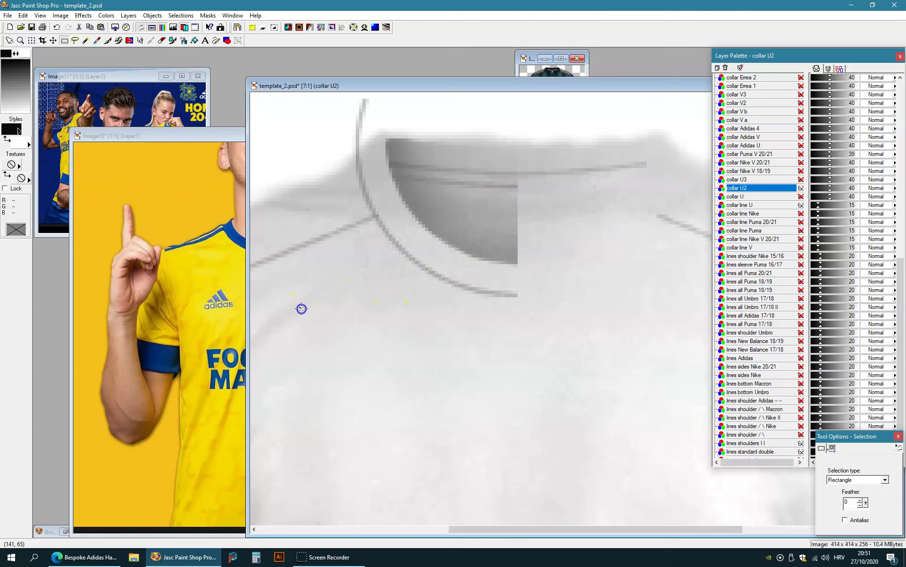
- Paste a copy of the left collar half, mirror it, and align it as the right half on the collar U2 layer
{"action": "left_click", "coordinate": [625, 195]}
{"action": "key", "text": "ctrl+e"}
{"action": "left_click", "coordinate": [595, 231]}
{"action": "key", "text": "ctrl+m"}
{"action": "left_click_drag", "start_coordinate": [559, 239], "coordinate": [566, 207]}
{"action": "right_click", "coordinate": [566, 207]}
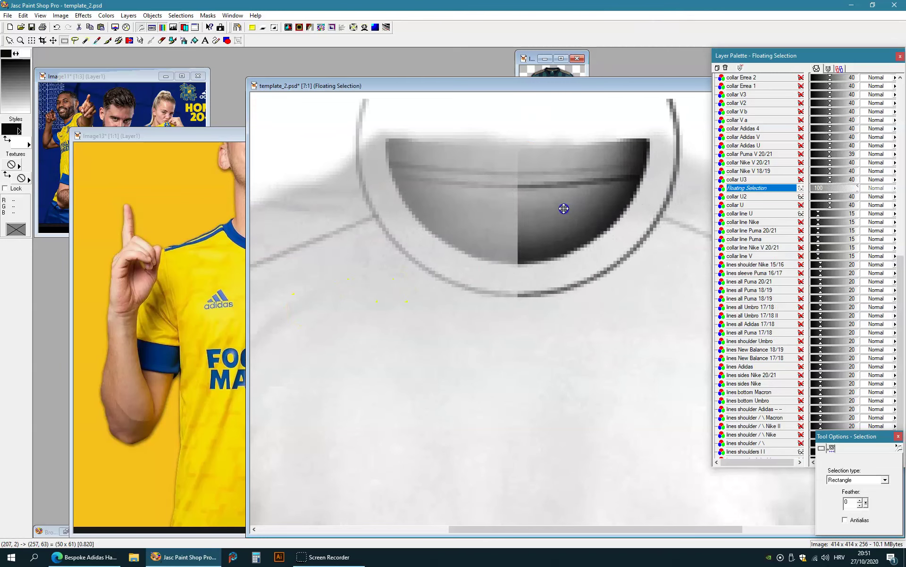
- On the lines standard double layer, mark the neckline area between the two shoulder seams with a rectangular selection
{"action": "left_click_drag", "start_coordinate": [904, 269], "coordinate": [904, 283]}
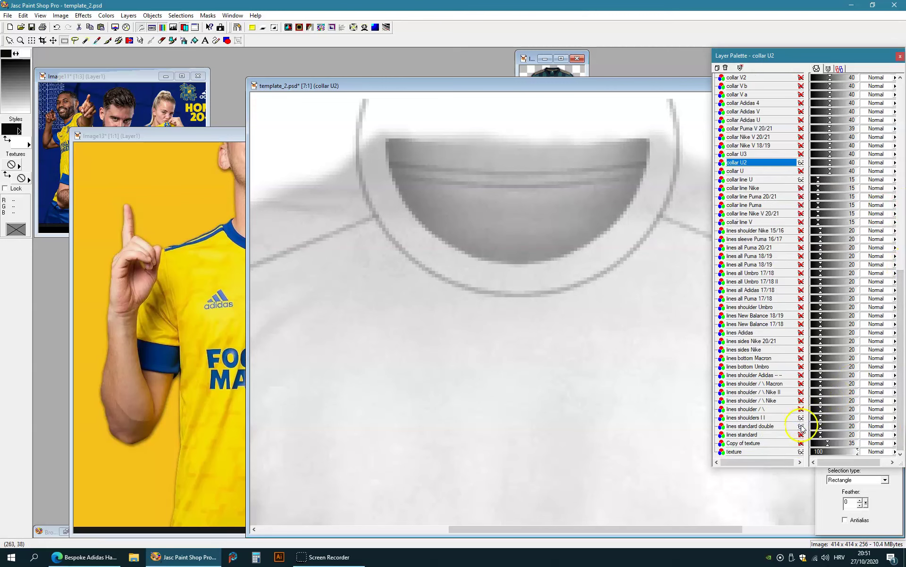
{"action": "left_click", "coordinate": [780, 426]}
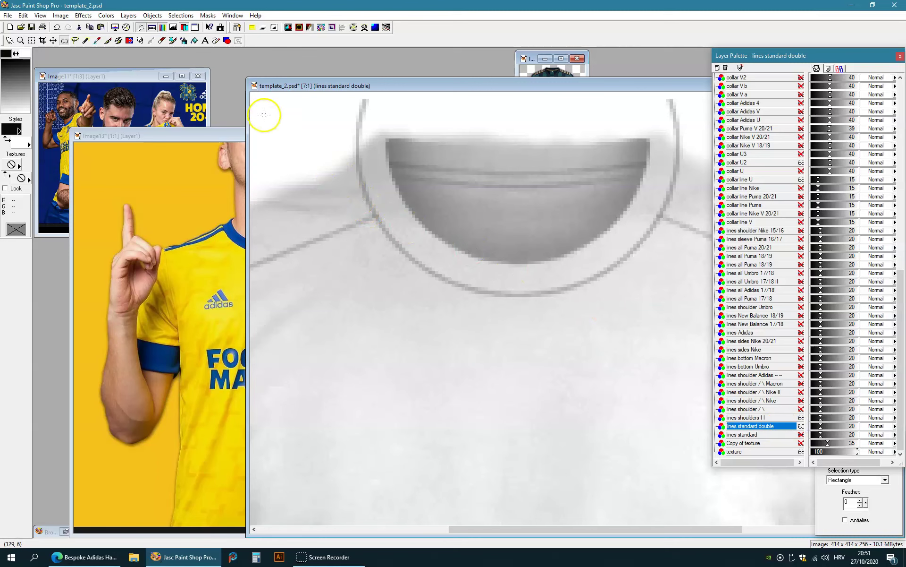
{"action": "left_click_drag", "start_coordinate": [373, 197], "coordinate": [665, 377]}
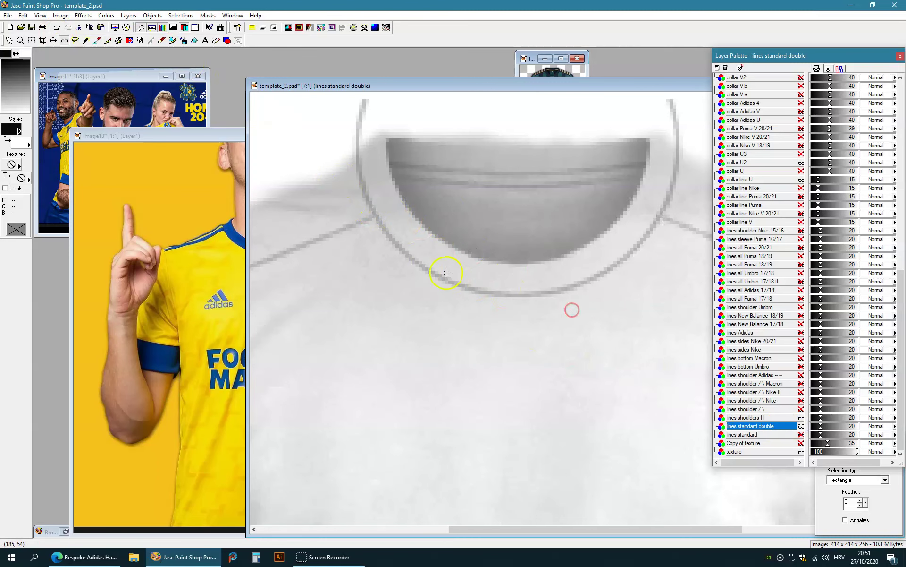
{"action": "scroll", "coordinate": [446, 272], "scroll_direction": "down", "scroll_amount": 4}
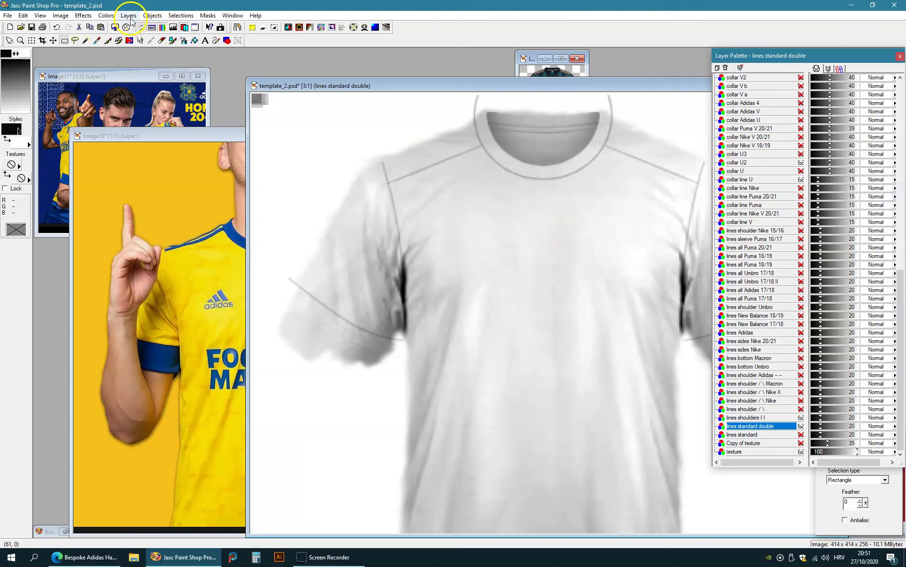
- Flatten all layers of template_2.psd into one image and reduce its window
{"action": "left_click", "coordinate": [129, 16]}
{"action": "mouse_move", "coordinate": [156, 115]}
{"action": "left_click", "coordinate": [301, 115]}
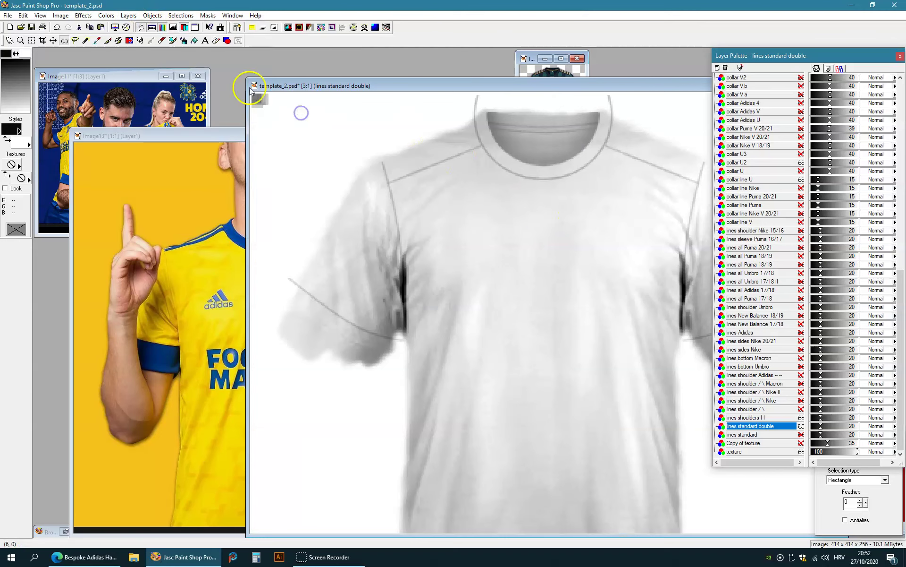
{"action": "left_click", "coordinate": [129, 16]}
{"action": "mouse_move", "coordinate": [153, 121]}
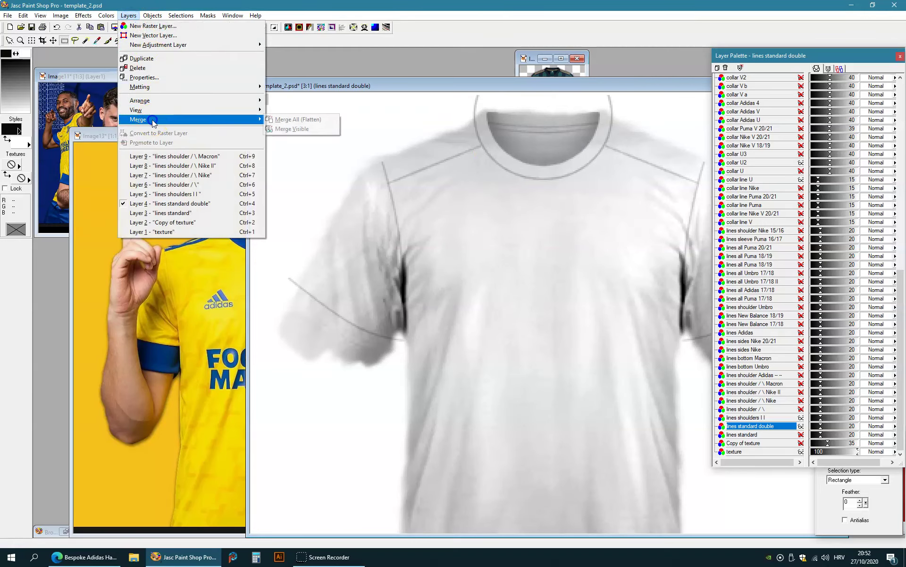
{"action": "left_click", "coordinate": [297, 119]}
{"action": "scroll", "coordinate": [338, 146], "scroll_direction": "down", "scroll_amount": 6}
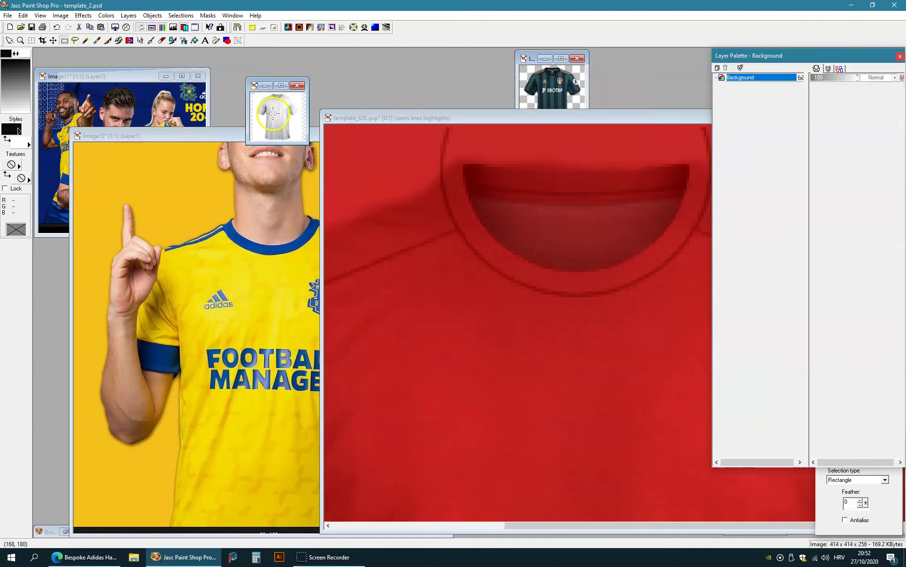
- In template_XXL.psp, paste the flattened shirt shading onto the hard light layer, aligned with the canvas
{"action": "left_click_drag", "start_coordinate": [508, 117], "coordinate": [445, 112]}
{"action": "scroll", "coordinate": [465, 183], "scroll_direction": "down", "scroll_amount": 2}
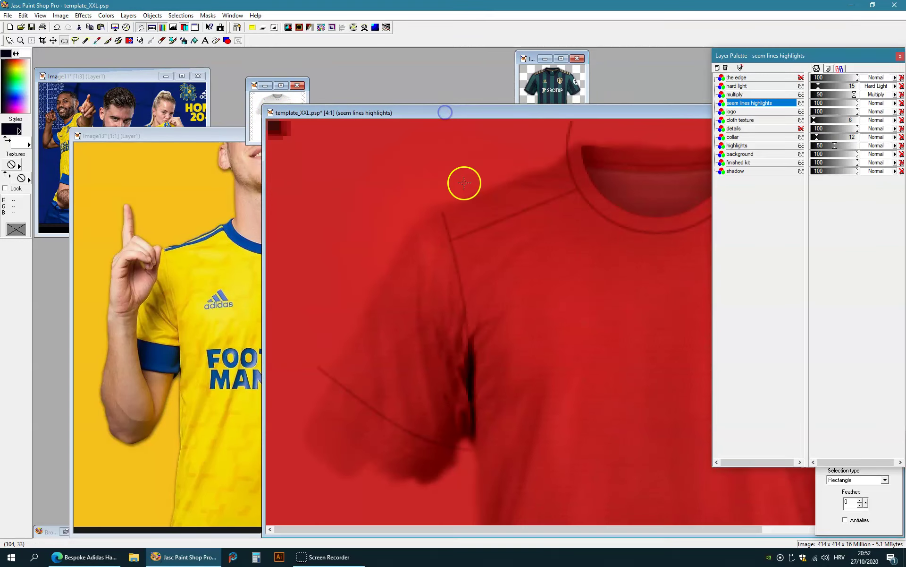
{"action": "scroll", "coordinate": [472, 180], "scroll_direction": "down", "scroll_amount": 1}
{"action": "left_click", "coordinate": [772, 86]}
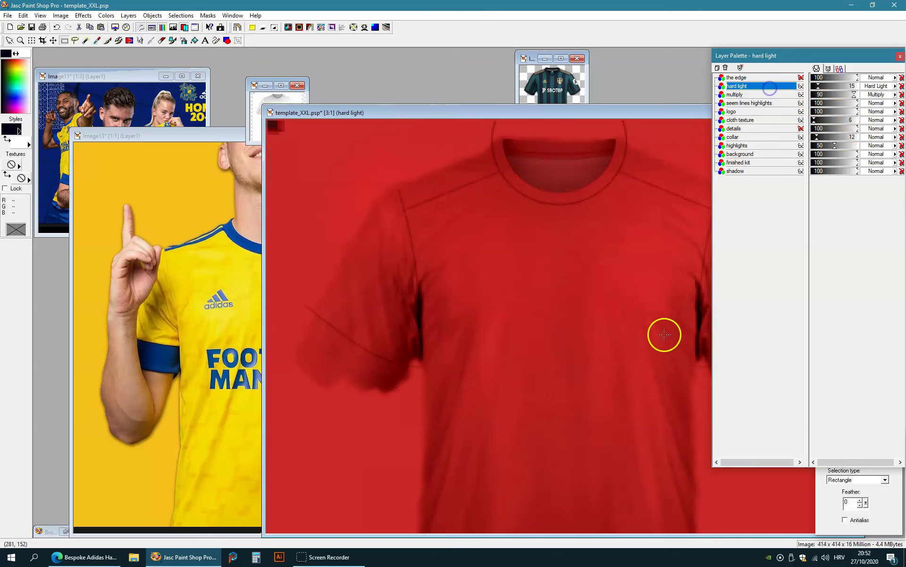
{"action": "key", "text": "ctrl+e"}
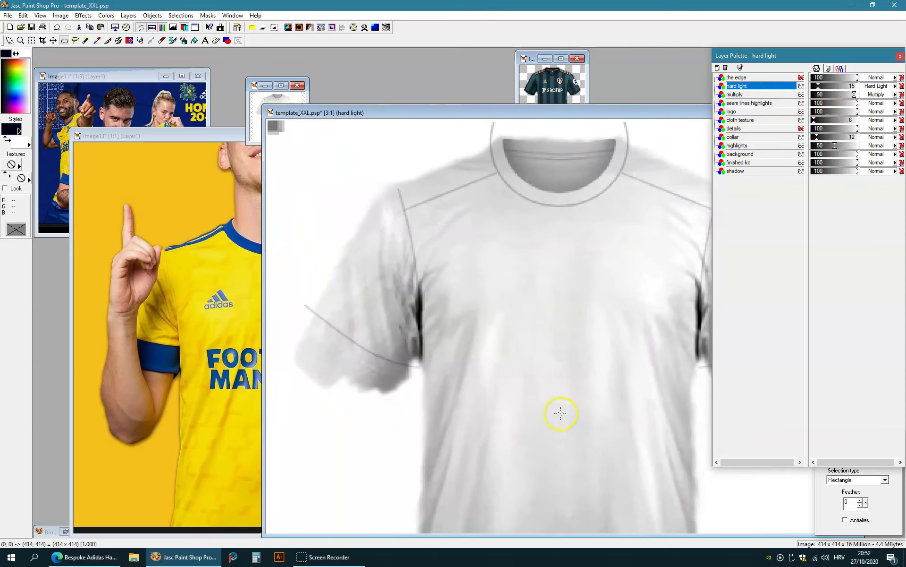
{"action": "scroll", "coordinate": [560, 413], "scroll_direction": "down", "scroll_amount": 1}
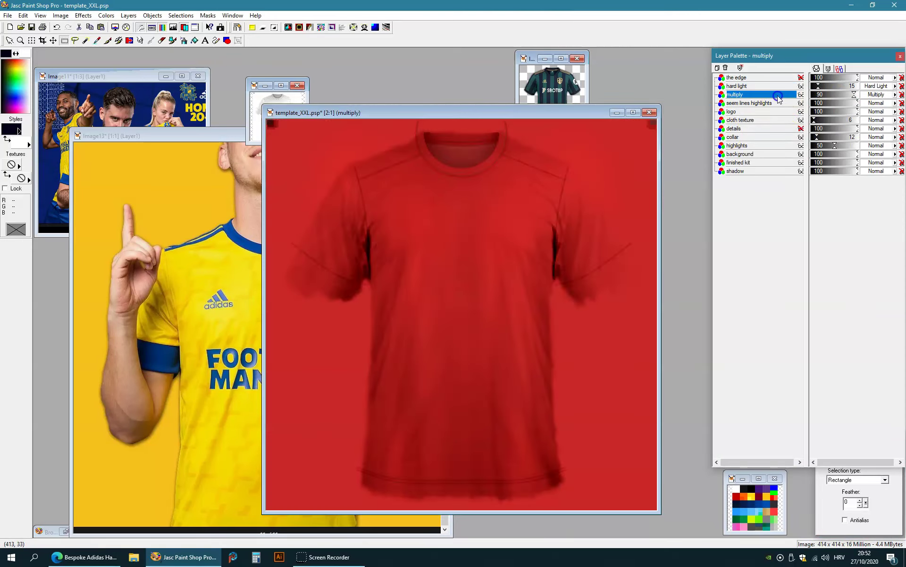
- Paste the same flattened shirt shading onto the multiply layer and check the updated collar
{"action": "left_click", "coordinate": [778, 96]}
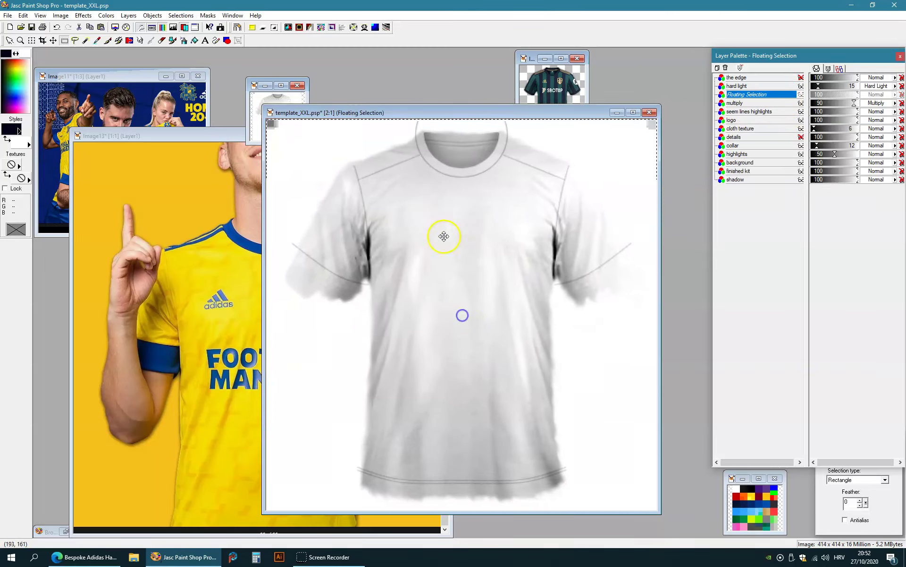
{"action": "scroll", "coordinate": [462, 316], "scroll_direction": "up", "scroll_amount": 2}
{"action": "scroll", "coordinate": [500, 208], "scroll_direction": "up", "scroll_amount": 1}
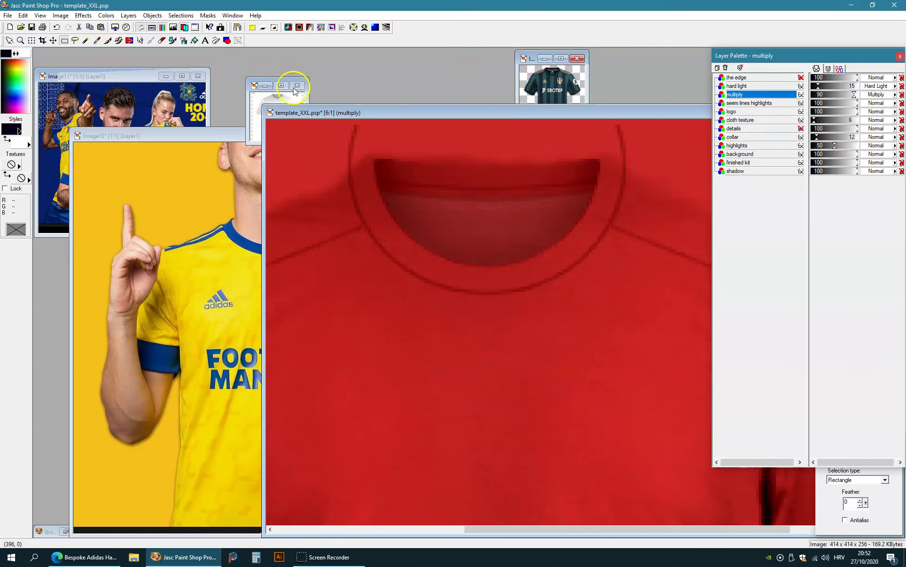
- On the seem lines highlights layer, draw a white 1-pixel Bezier curve along the left half of the collar's inner edge
{"action": "left_click", "coordinate": [217, 40]}
{"action": "left_click", "coordinate": [260, 94]}
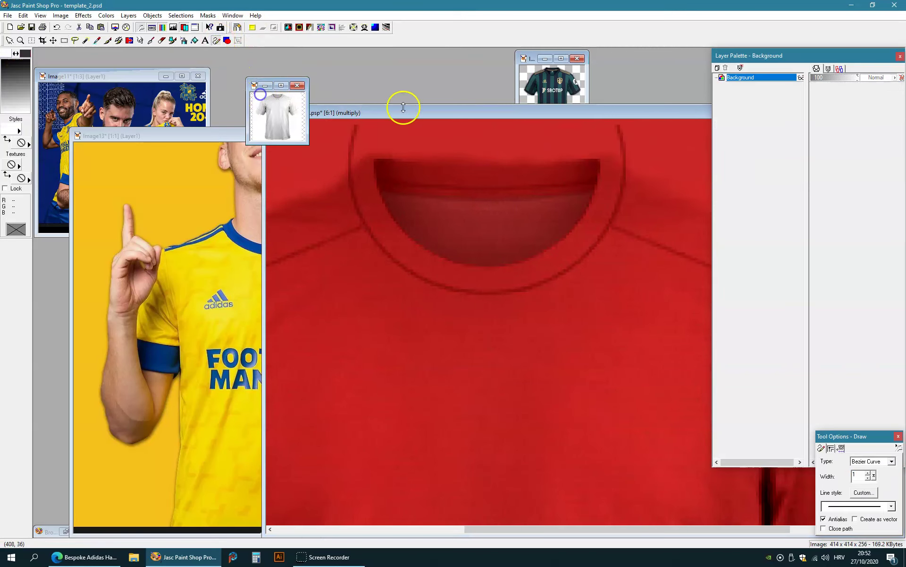
{"action": "left_click_drag", "start_coordinate": [417, 107], "coordinate": [420, 117]}
{"action": "left_click", "coordinate": [755, 103]}
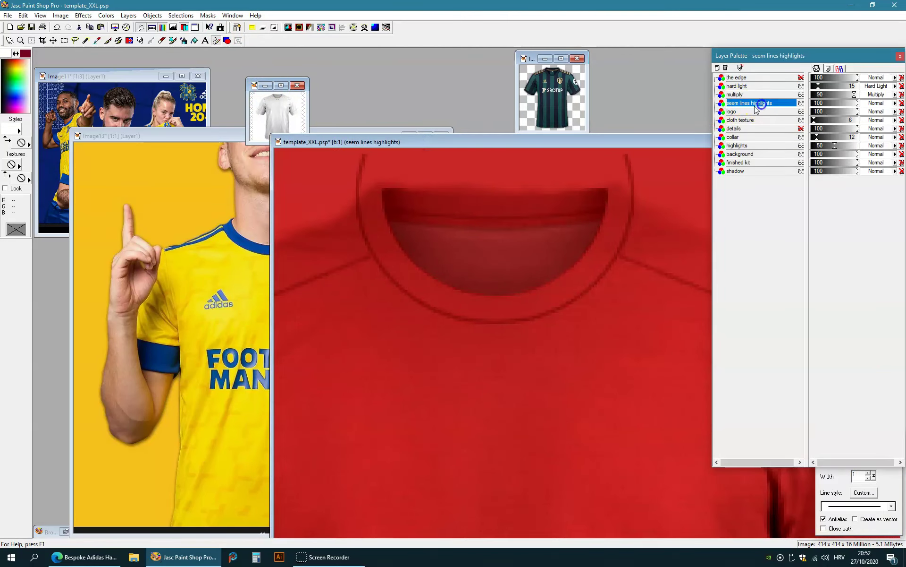
{"action": "scroll", "coordinate": [494, 213], "scroll_direction": "up", "scroll_amount": 1}
{"action": "mouse_move", "coordinate": [444, 175]}
{"action": "left_mouse_down"}
{"action": "mouse_move", "coordinate": [544, 307]}
{"action": "mouse_move", "coordinate": [610, 322]}
{"action": "left_mouse_up"}
{"action": "left_click", "coordinate": [514, 293]}
{"action": "left_click_drag", "start_coordinate": [514, 294], "coordinate": [489, 331]}
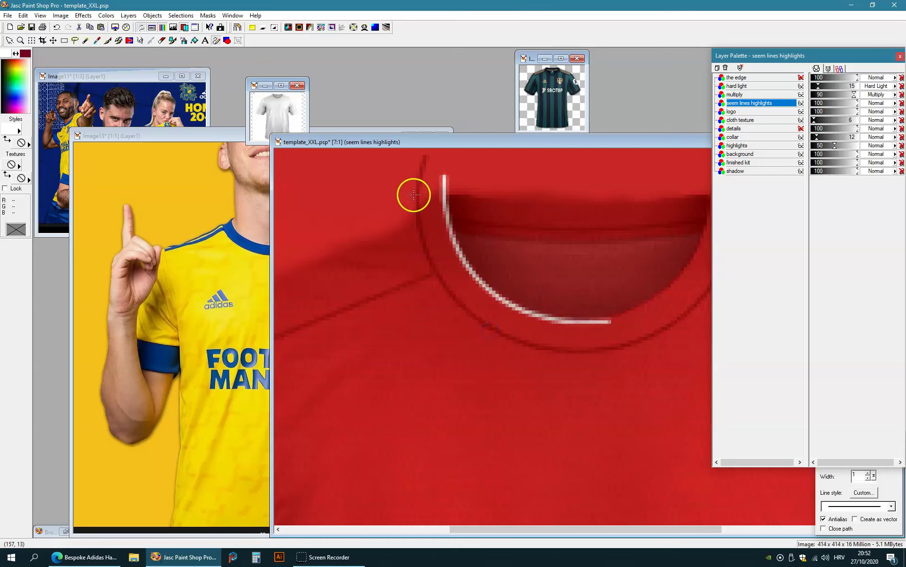
- Draw a second white Bezier curve along the left half of the collar's outer line
{"action": "left_click_drag", "start_coordinate": [412, 187], "coordinate": [604, 354]}
{"action": "left_click_drag", "start_coordinate": [522, 330], "coordinate": [415, 273]}
{"action": "left_click_drag", "start_coordinate": [417, 275], "coordinate": [460, 364]}
{"action": "scroll", "coordinate": [520, 257], "scroll_direction": "down", "scroll_amount": 1}
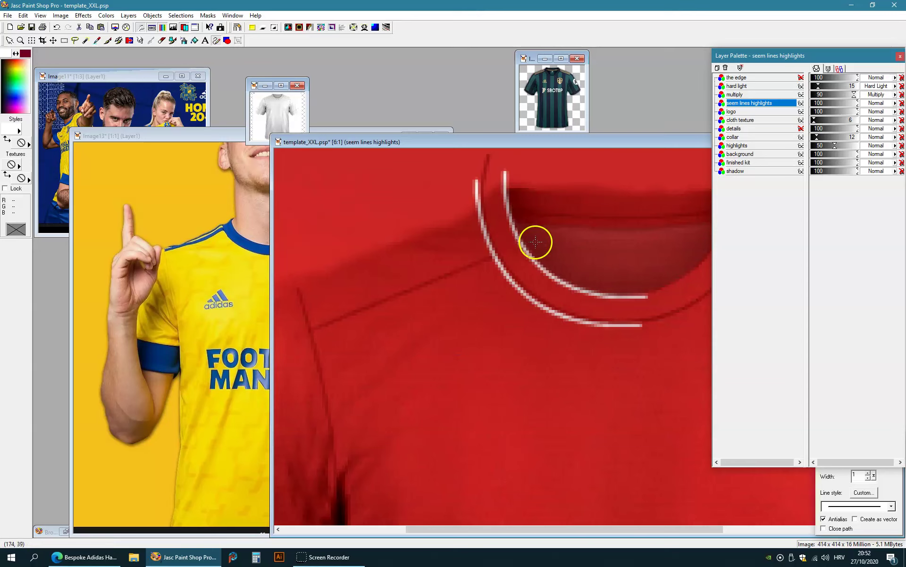
- Draw white highlight lines along the left shoulder seam and down the left armhole seam
{"action": "left_click_drag", "start_coordinate": [314, 333], "coordinate": [491, 259]}
{"action": "scroll", "coordinate": [435, 330], "scroll_direction": "down", "scroll_amount": 1}
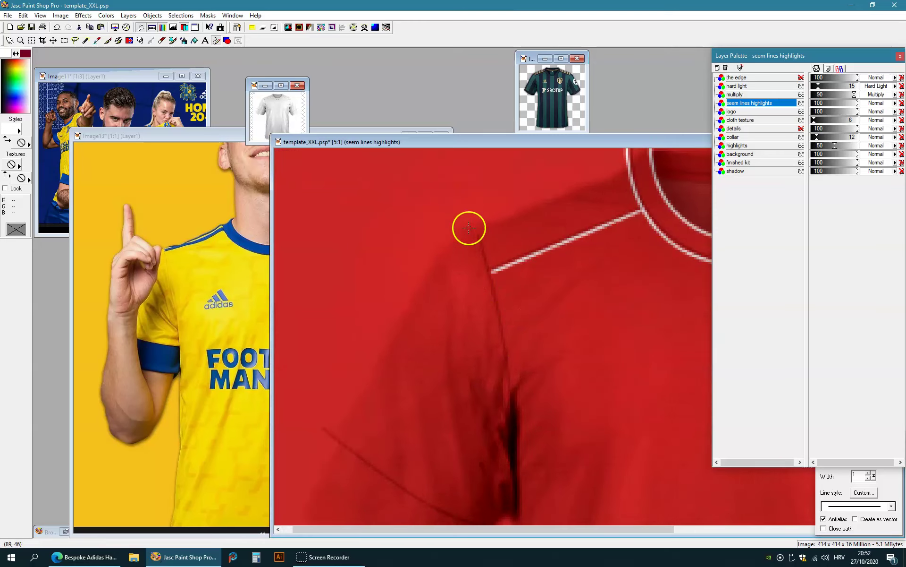
{"action": "left_click_drag", "start_coordinate": [464, 203], "coordinate": [503, 324]}
{"action": "scroll", "coordinate": [519, 420], "scroll_direction": "down", "scroll_amount": 1}
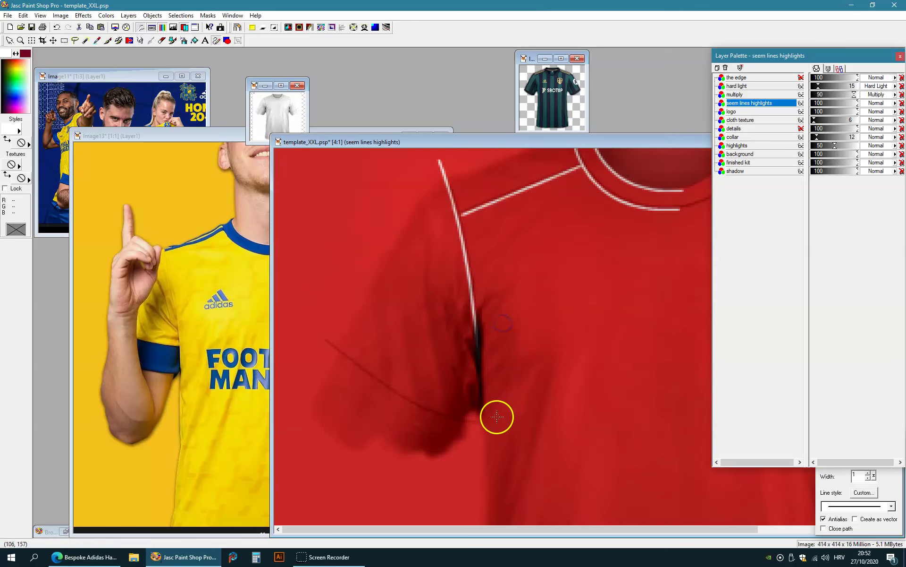
- Draw a white Bezier highlight curve along the left sleeve's cuff seam
{"action": "scroll", "coordinate": [500, 419], "scroll_direction": "up", "scroll_amount": 1}
{"action": "scroll", "coordinate": [517, 345], "scroll_direction": "up", "scroll_amount": 1}
{"action": "left_click_drag", "start_coordinate": [351, 277], "coordinate": [511, 402]}
{"action": "left_click_drag", "start_coordinate": [571, 405], "coordinate": [573, 405]}
{"action": "left_click_drag", "start_coordinate": [428, 343], "coordinate": [501, 400]}
- Draw a white Bezier highlight curve along the left half of the shirt's bottom hem seam
{"action": "scroll", "coordinate": [631, 426], "scroll_direction": "down", "scroll_amount": 2}
{"action": "scroll", "coordinate": [608, 501], "scroll_direction": "down", "scroll_amount": 1}
{"action": "scroll", "coordinate": [532, 453], "scroll_direction": "up", "scroll_amount": 1}
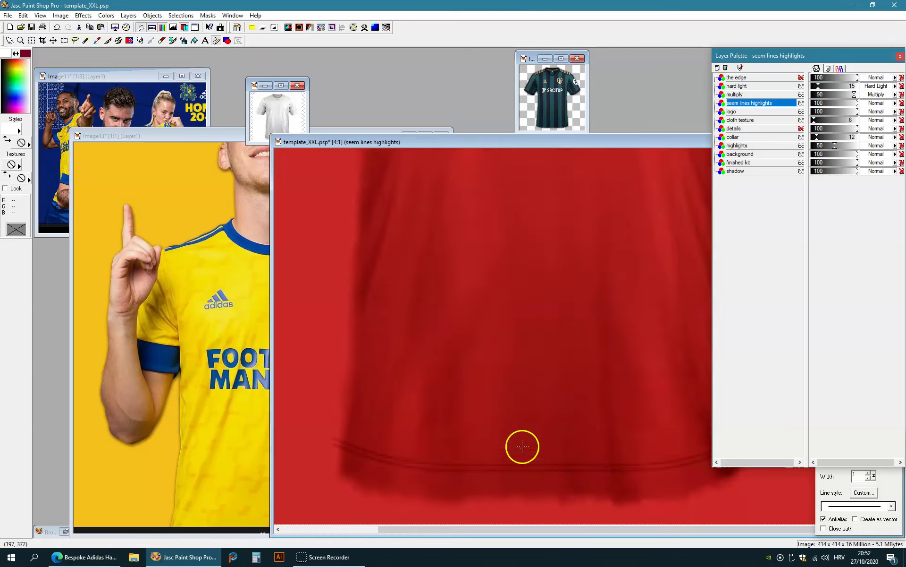
{"action": "scroll", "coordinate": [379, 422], "scroll_direction": "up", "scroll_amount": 1}
{"action": "left_click_drag", "start_coordinate": [341, 417], "coordinate": [633, 454]}
{"action": "left_click_drag", "start_coordinate": [397, 426], "coordinate": [449, 449]}
{"action": "scroll", "coordinate": [530, 368], "scroll_direction": "down", "scroll_amount": 3}
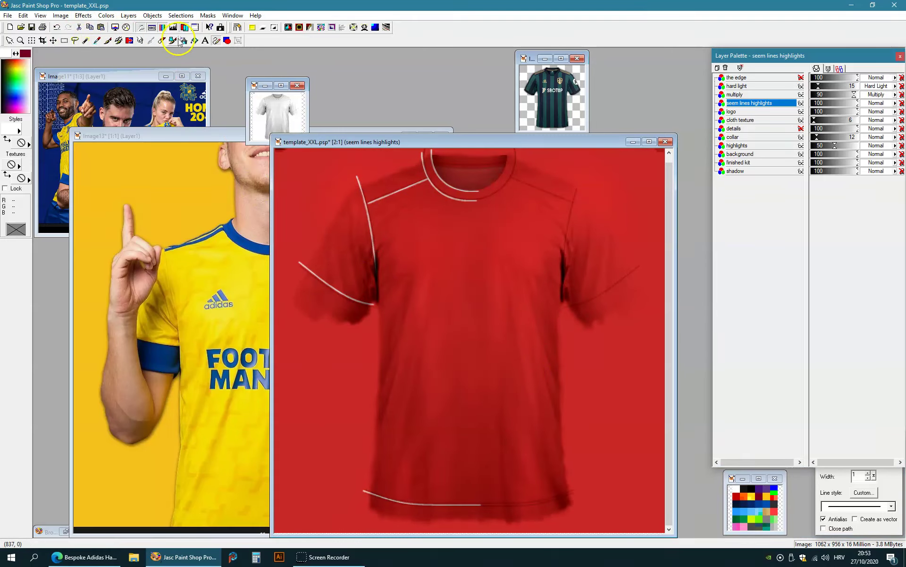
- Fade the lower end of the left armhole highlight with the soft round Eraser
{"action": "scroll", "coordinate": [570, 192], "scroll_direction": "up", "scroll_amount": 2}
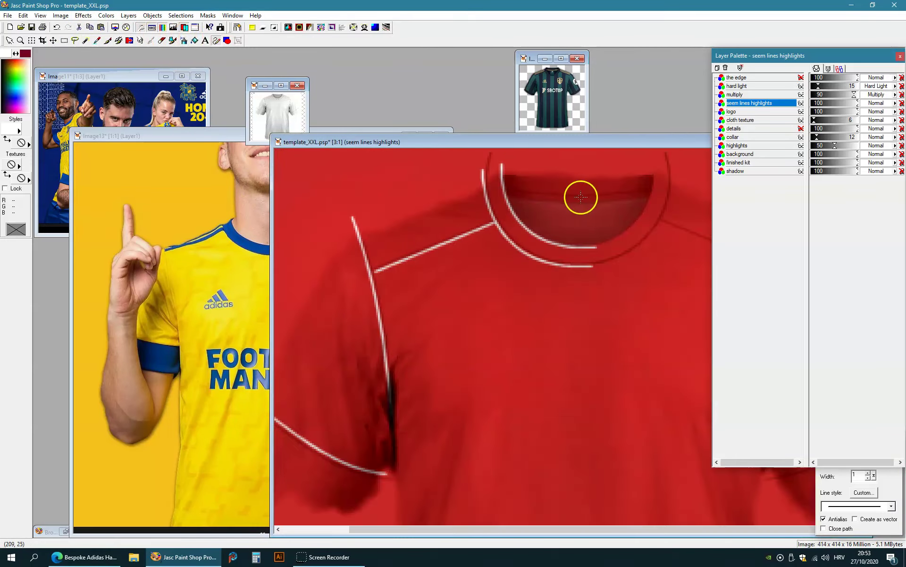
{"action": "scroll", "coordinate": [583, 198], "scroll_direction": "down", "scroll_amount": 2}
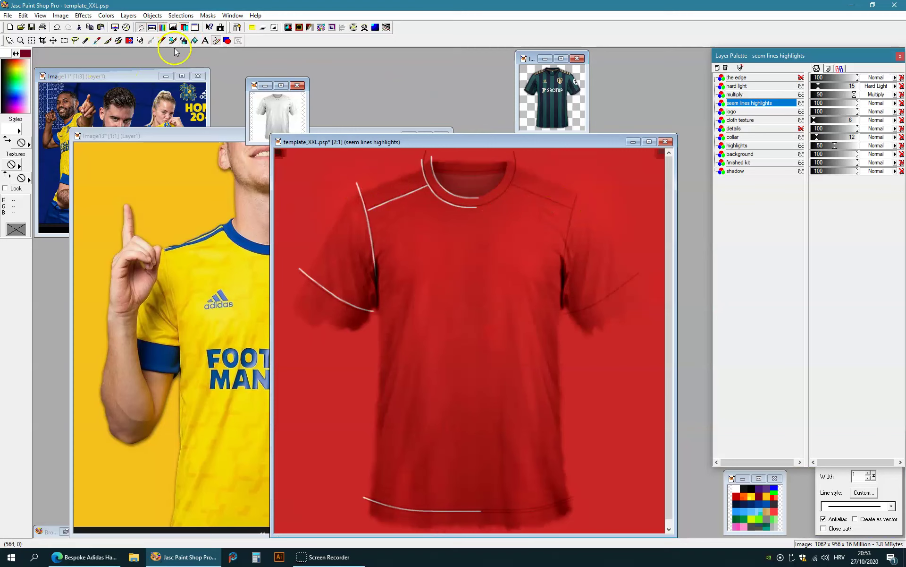
{"action": "left_click", "coordinate": [161, 41]}
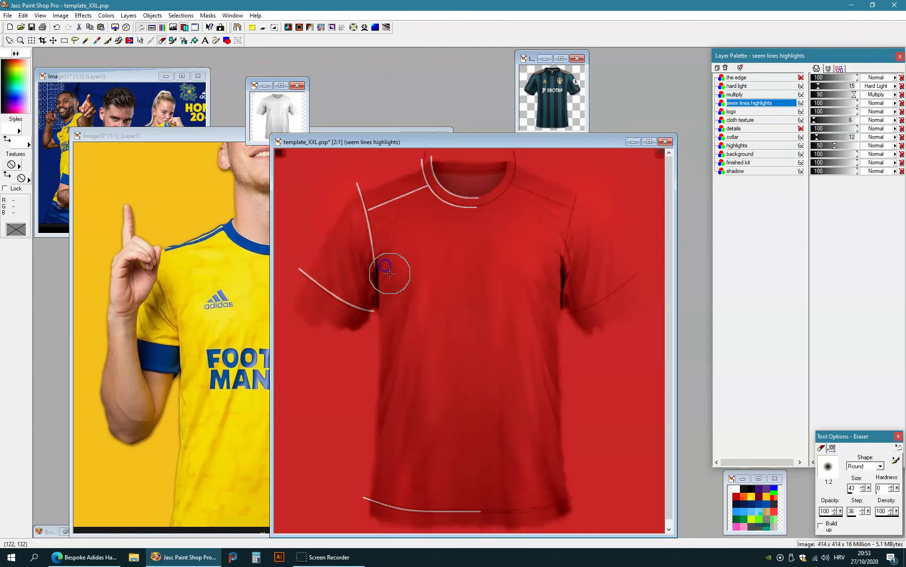
- Select the left sleeve cuff highlight with two combined rectangles, blur it, and deselect it
{"action": "left_click", "coordinate": [63, 41]}
{"action": "left_click_drag", "start_coordinate": [288, 257], "coordinate": [351, 354]}
{"action": "left_click_drag", "start_coordinate": [324, 291], "coordinate": [433, 371]}
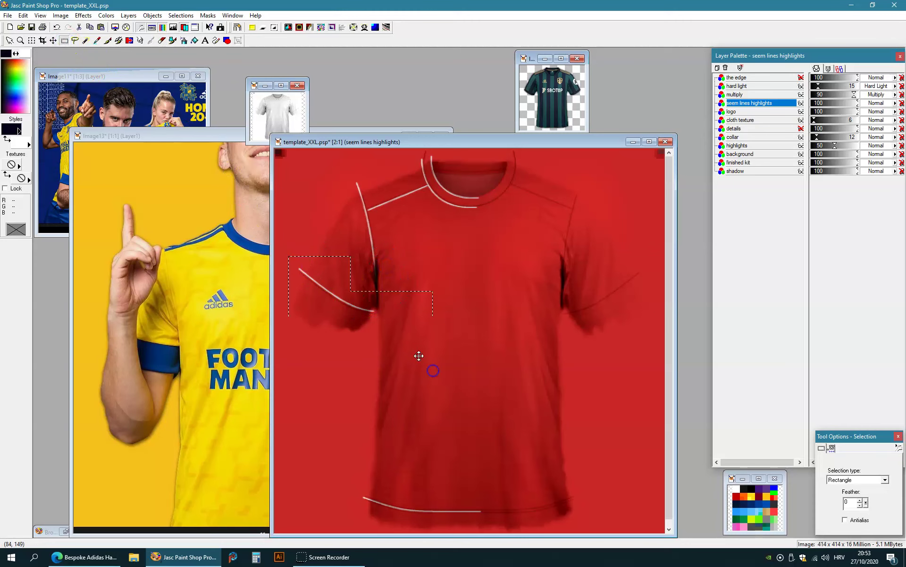
{"action": "left_click", "coordinate": [82, 15]}
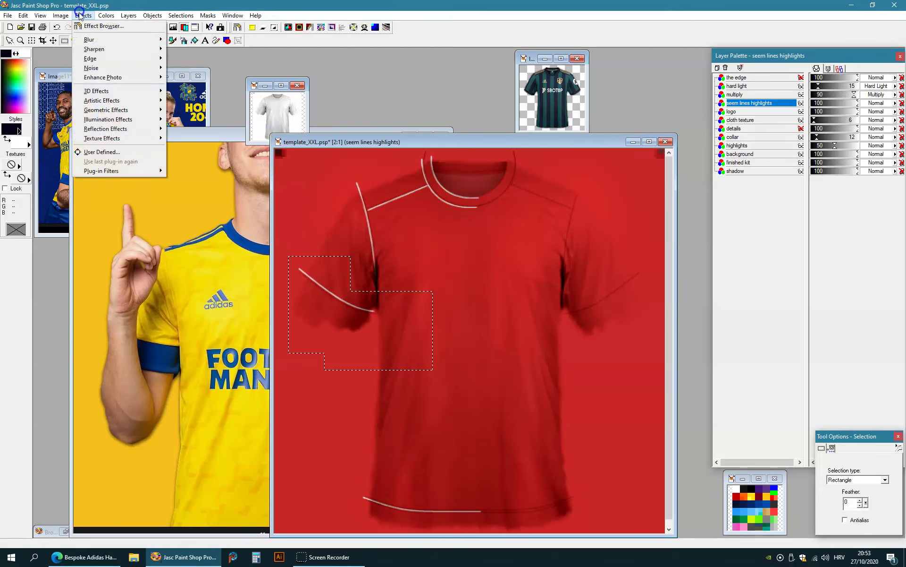
{"action": "mouse_move", "coordinate": [123, 39]}
{"action": "left_click", "coordinate": [186, 53]}
{"action": "scroll", "coordinate": [411, 321], "scroll_direction": "up", "scroll_amount": 2}
{"action": "left_click", "coordinate": [496, 363]}
{"action": "left_click_drag", "start_coordinate": [496, 364], "coordinate": [496, 364]}
{"action": "right_click", "coordinate": [496, 364]}
{"action": "scroll", "coordinate": [541, 418], "scroll_direction": "down", "scroll_amount": 2}
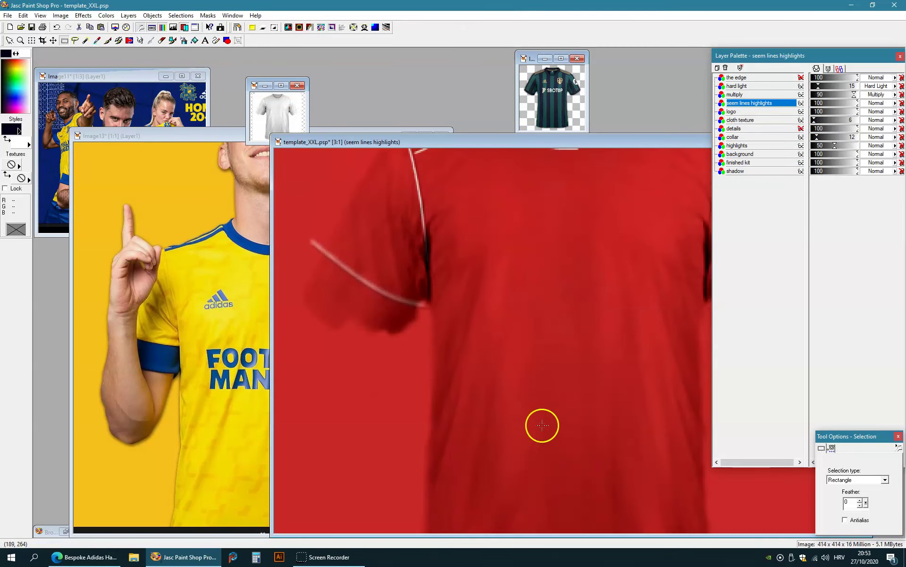
- Select the bottom hem highlight with a rectangle and apply the Soften effect to it
{"action": "scroll", "coordinate": [480, 444], "scroll_direction": "up", "scroll_amount": 1}
{"action": "left_click_drag", "start_coordinate": [368, 407], "coordinate": [652, 527]}
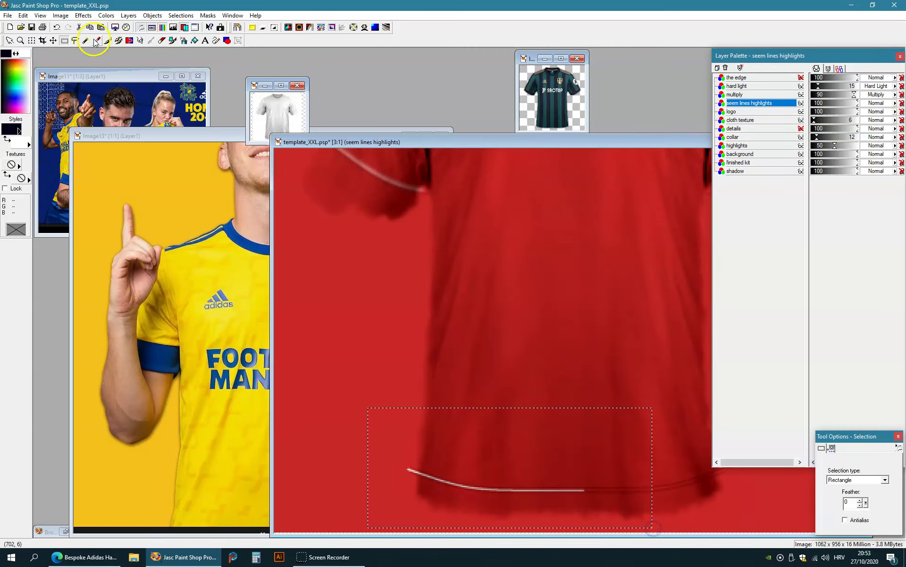
{"action": "left_click", "coordinate": [82, 15]}
{"action": "mouse_move", "coordinate": [89, 39]}
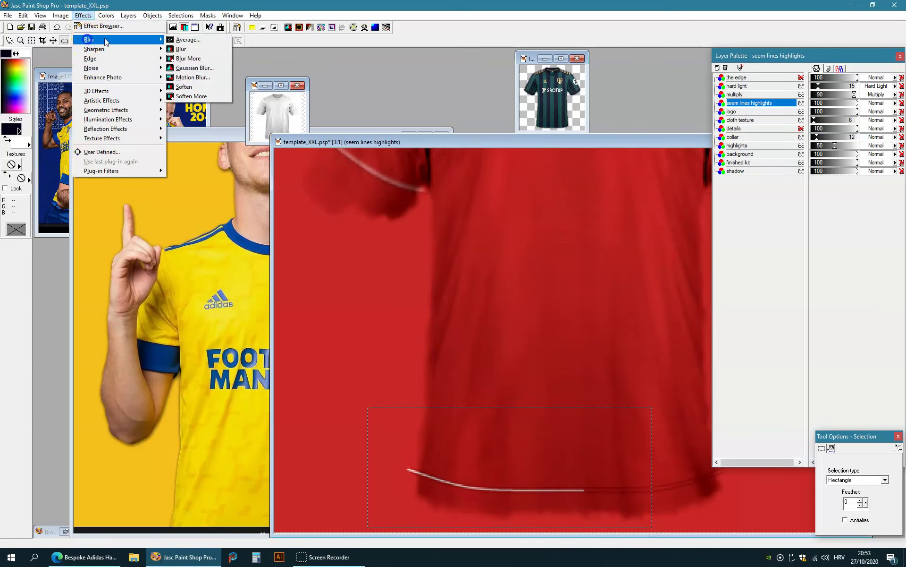
{"action": "left_click", "coordinate": [191, 86]}
{"action": "left_click_drag", "start_coordinate": [495, 145], "coordinate": [420, 99]}
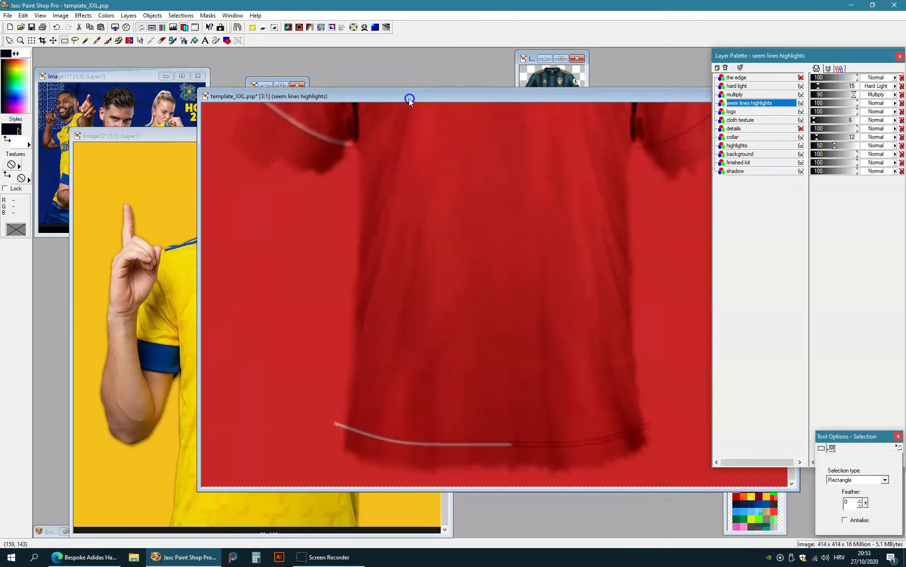
- Select the area beyond the shirt's vertical centre line on the seem lines highlights layer, delete the highlight ends there, and deselect
{"action": "scroll", "coordinate": [279, 154], "scroll_direction": "down", "scroll_amount": 2}
{"action": "scroll", "coordinate": [279, 154], "scroll_direction": "up", "scroll_amount": 1}
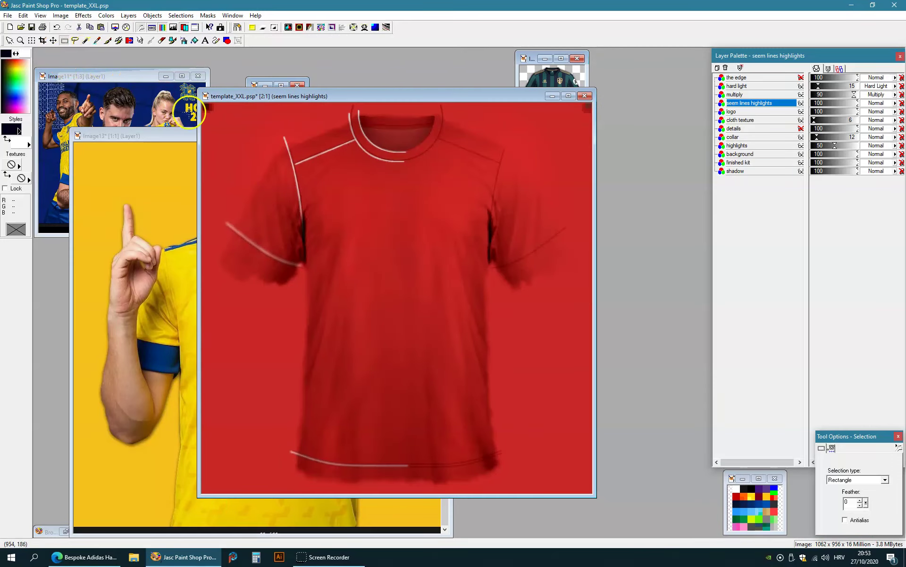
{"action": "left_click_drag", "start_coordinate": [203, 108], "coordinate": [398, 231]}
{"action": "scroll", "coordinate": [489, 146], "scroll_direction": "up", "scroll_amount": 1}
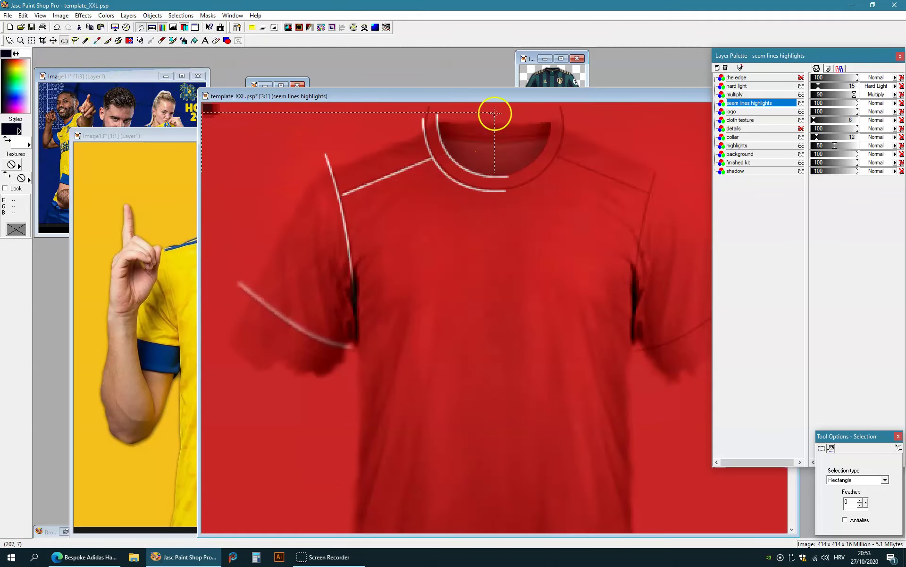
{"action": "left_click_drag", "start_coordinate": [495, 103], "coordinate": [645, 523]}
{"action": "key", "text": "Delete"}
{"action": "right_click", "coordinate": [606, 414]}
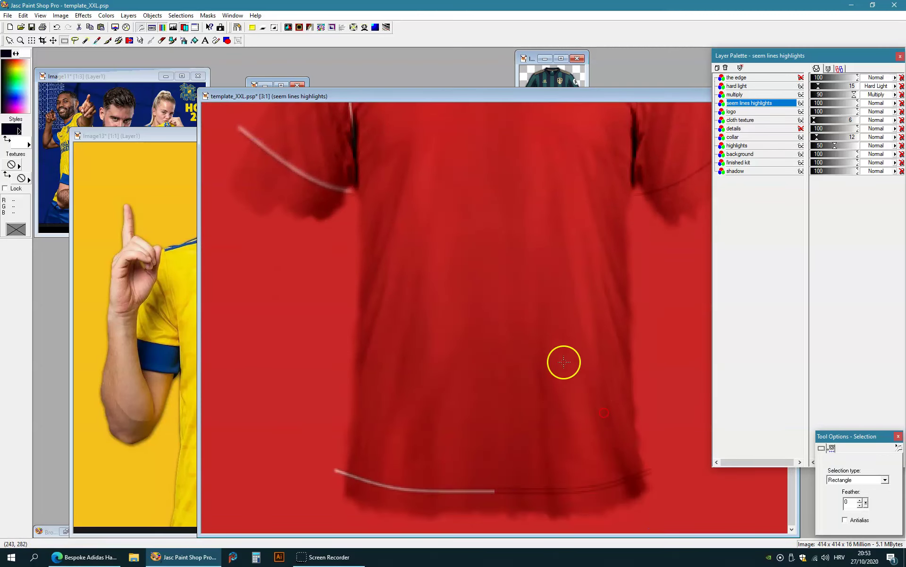
- Paste a copy of the seam highlights, mirror it, align it over the opposite half of the shirt, and deselect
{"action": "scroll", "coordinate": [439, 262], "scroll_direction": "down", "scroll_amount": 1}
{"action": "key", "text": "ctrl+e"}
{"action": "left_click", "coordinate": [425, 291]}
{"action": "key", "text": "ctrl+m"}
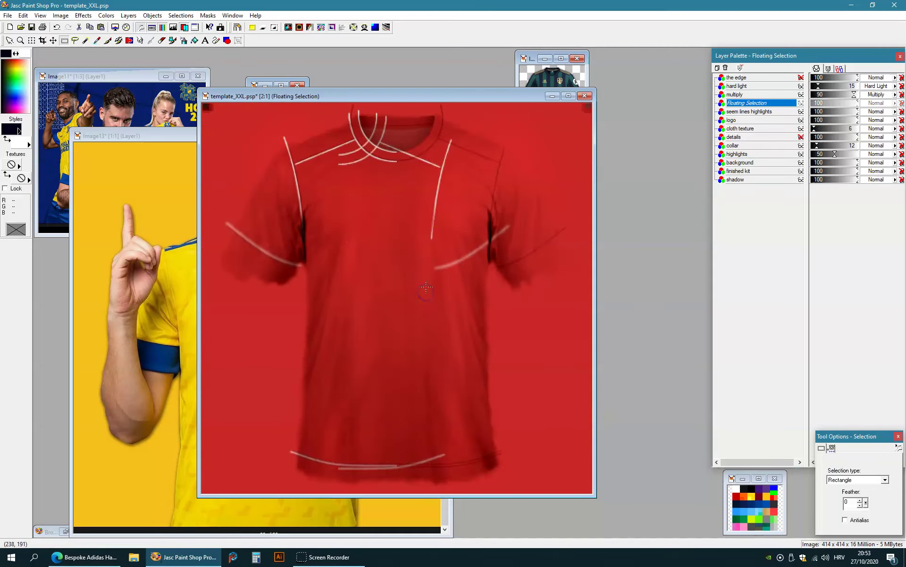
{"action": "scroll", "coordinate": [439, 192], "scroll_direction": "up", "scroll_amount": 2}
{"action": "left_click_drag", "start_coordinate": [439, 223], "coordinate": [545, 211]}
{"action": "key", "text": "ctrl+d"}
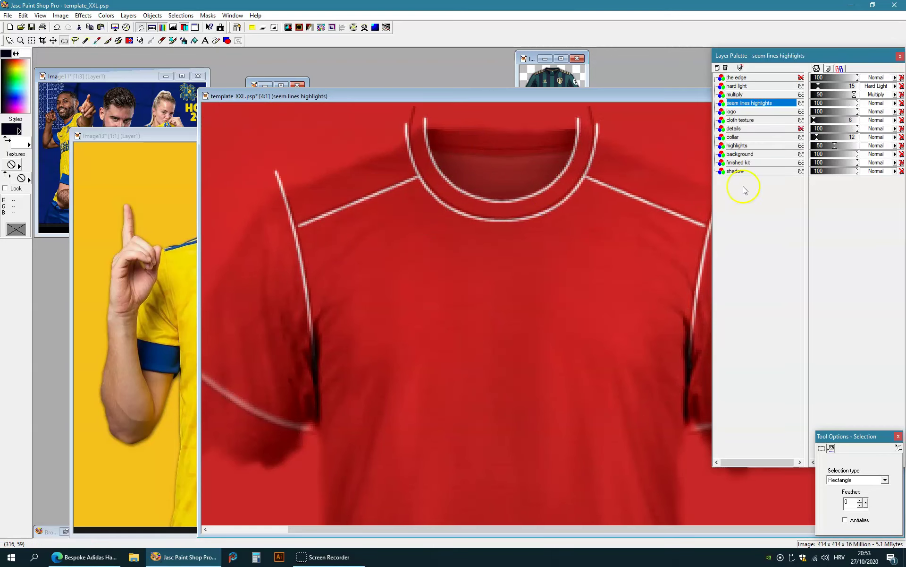
- Set the seem lines highlights layer's opacity to 10 and show the details layer
{"action": "left_click_drag", "start_coordinate": [829, 105], "coordinate": [825, 104]}
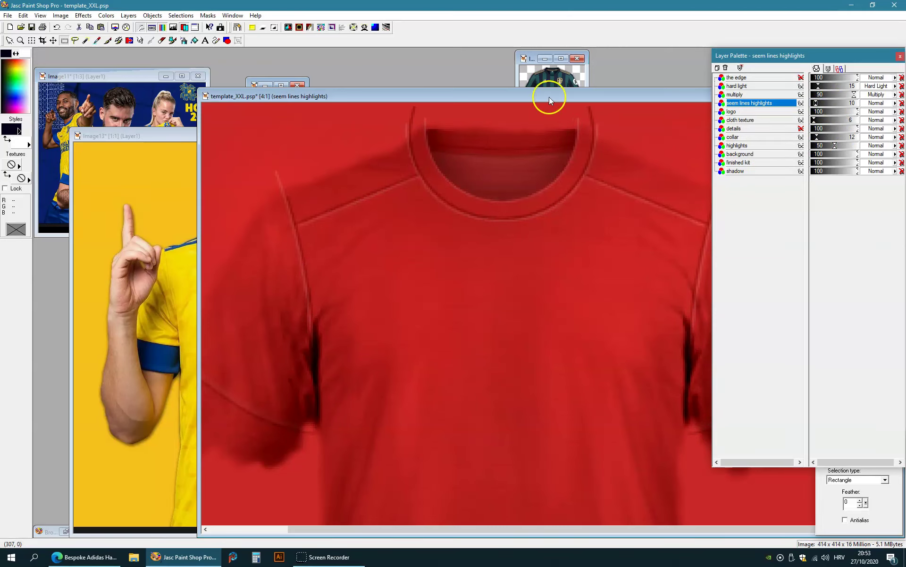
{"action": "left_click", "coordinate": [757, 129]}
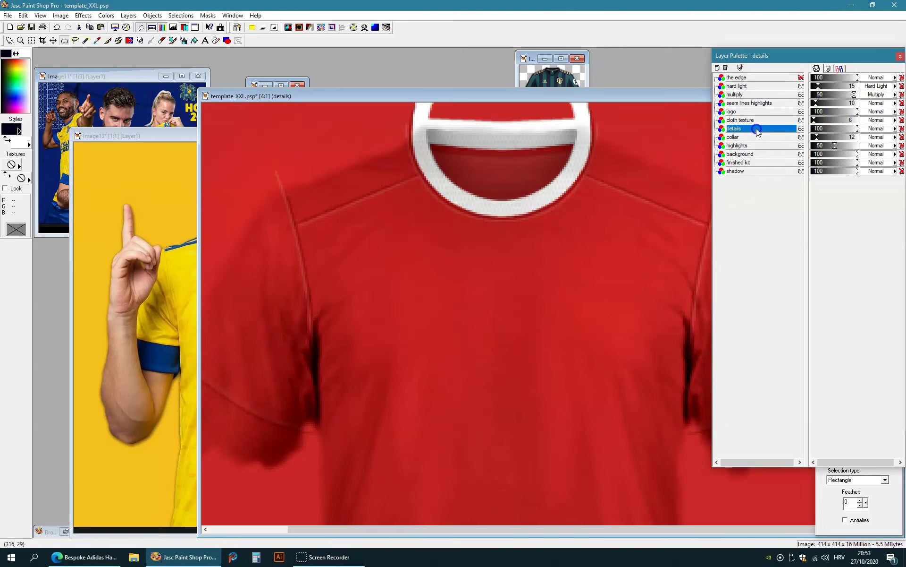
- Flood-fill the background layer with the palette image's yellow and hide the highlights layer
{"action": "scroll", "coordinate": [538, 180], "scroll_direction": "down", "scroll_amount": 2}
{"action": "left_click", "coordinate": [198, 39]}
{"action": "left_click", "coordinate": [195, 40]}
{"action": "left_click", "coordinate": [752, 496]}
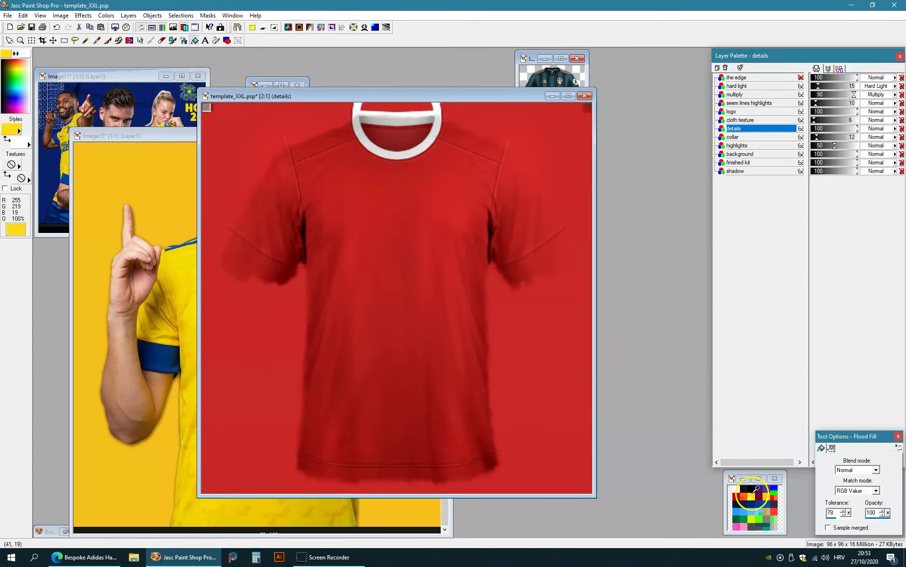
{"action": "left_click_drag", "start_coordinate": [372, 94], "coordinate": [381, 90]}
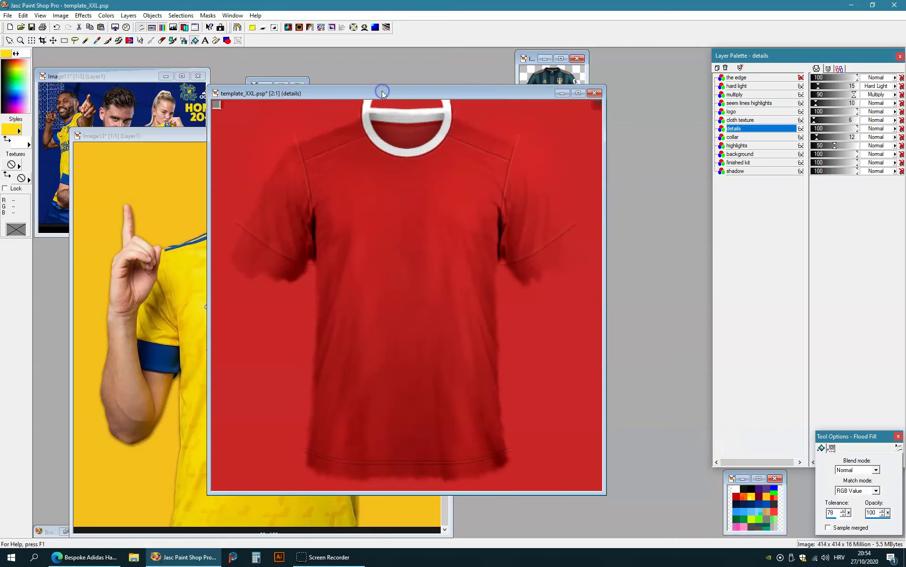
{"action": "key", "text": "ctrl+3"}
{"action": "left_click", "coordinate": [396, 219]}
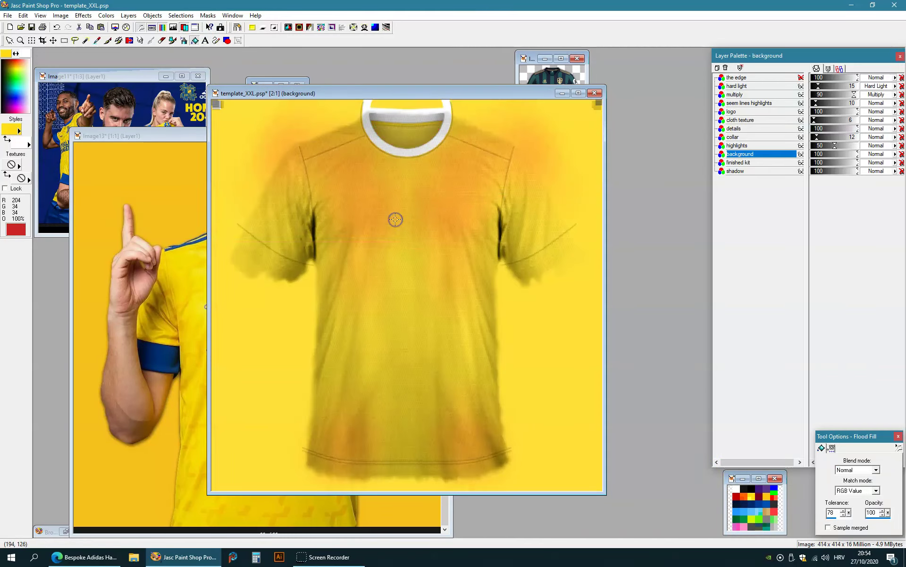
{"action": "left_click", "coordinate": [801, 146]}
{"action": "left_click_drag", "start_coordinate": [362, 88], "coordinate": [429, 116]}
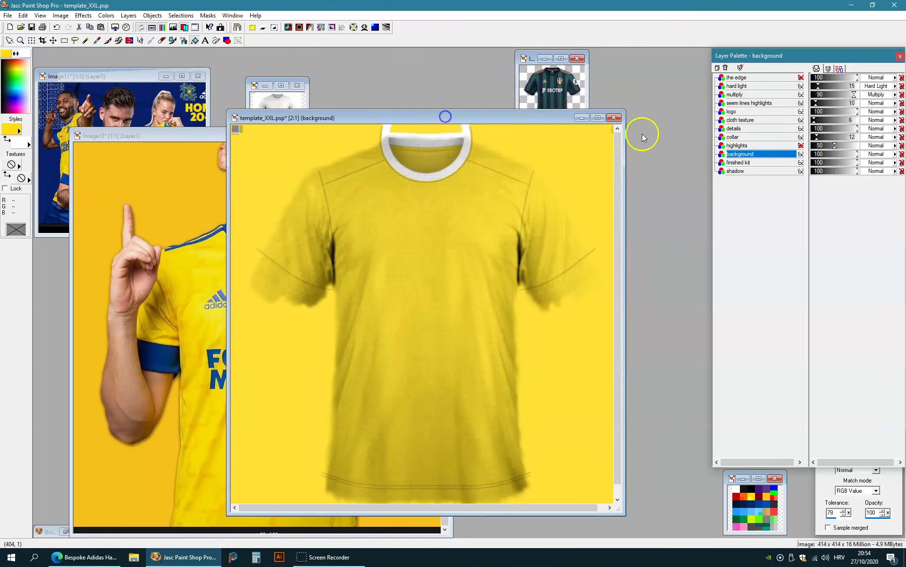
- Float the white collar on the details layer, cover it with a filled rectangle in the palette's blue, and deselect
{"action": "left_click", "coordinate": [740, 130]}
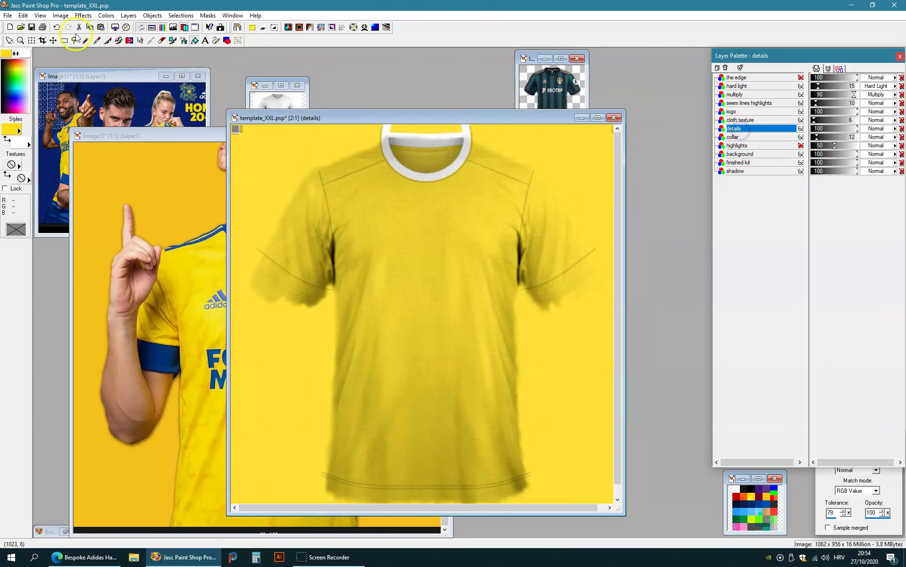
{"action": "left_click", "coordinate": [64, 41]}
{"action": "key", "text": "ctrl+a"}
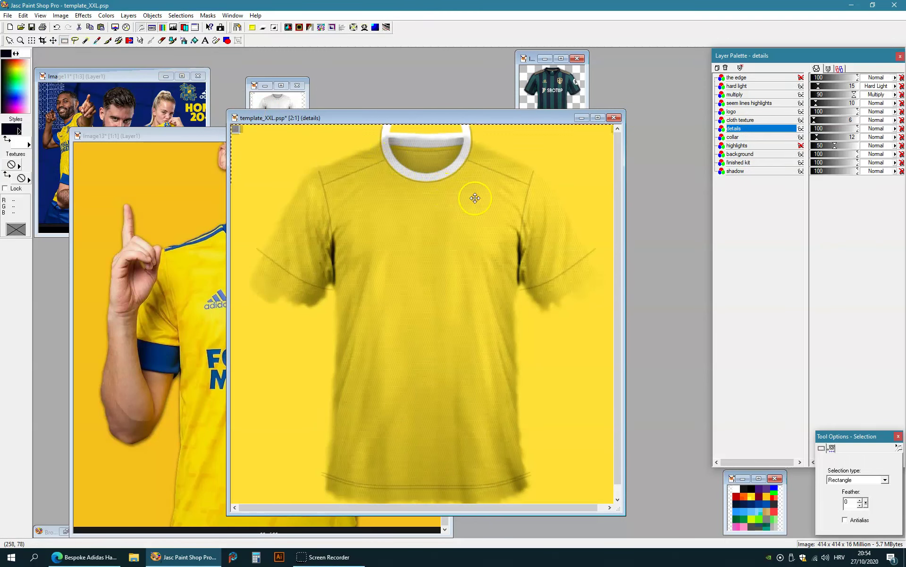
{"action": "left_click", "coordinate": [475, 198]}
{"action": "left_click", "coordinate": [227, 40]}
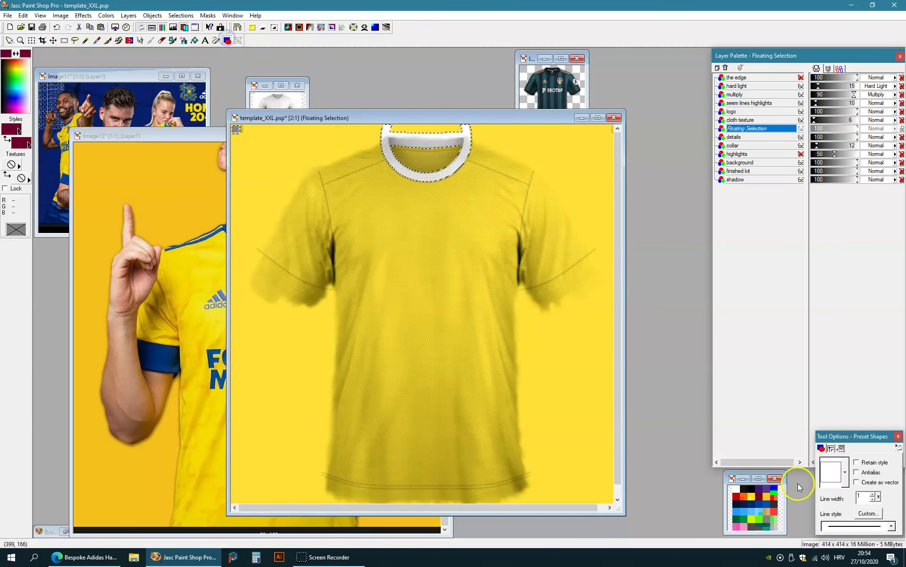
{"action": "left_click", "coordinate": [773, 488]}
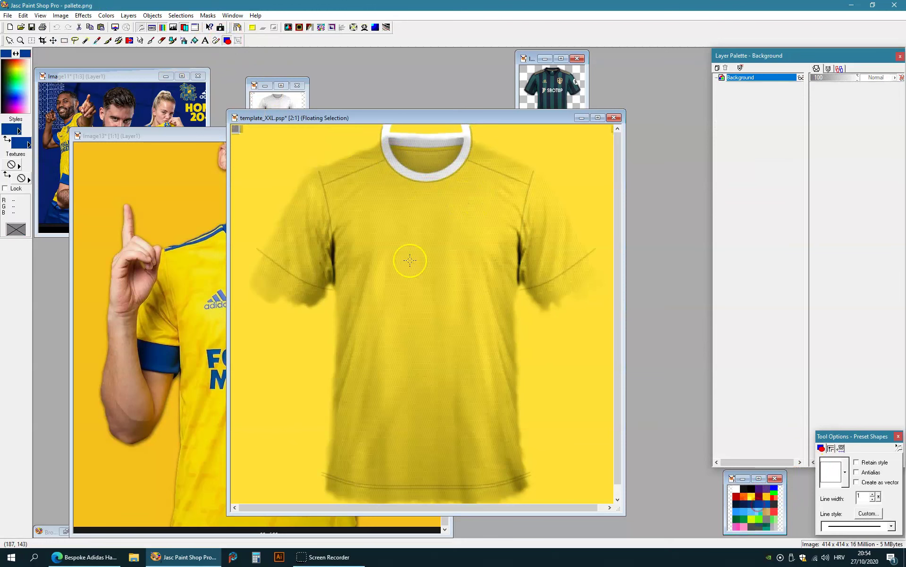
{"action": "left_click_drag", "start_coordinate": [350, 208], "coordinate": [536, 67]}
{"action": "scroll", "coordinate": [481, 174], "scroll_direction": "up", "scroll_amount": 3}
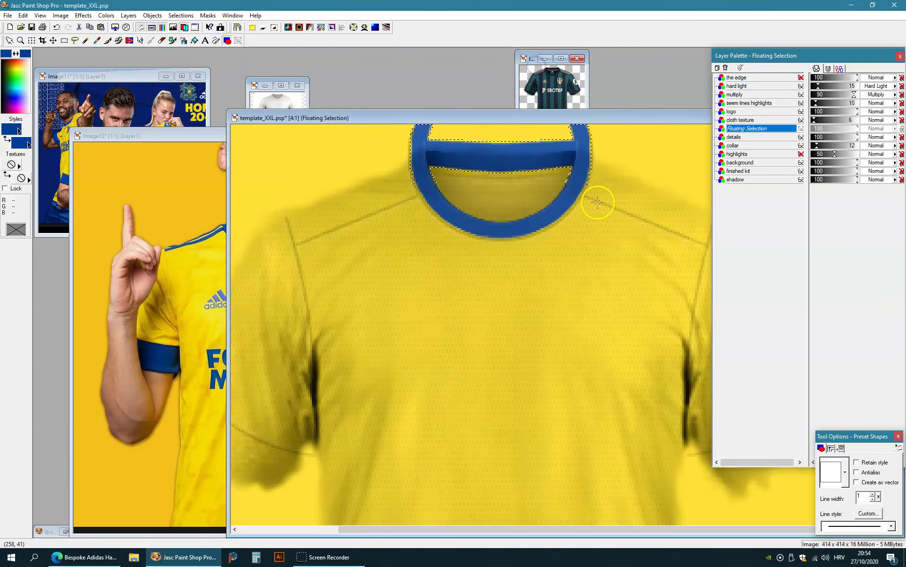
{"action": "left_click", "coordinate": [75, 40]}
{"action": "key", "text": "ctrl+d"}
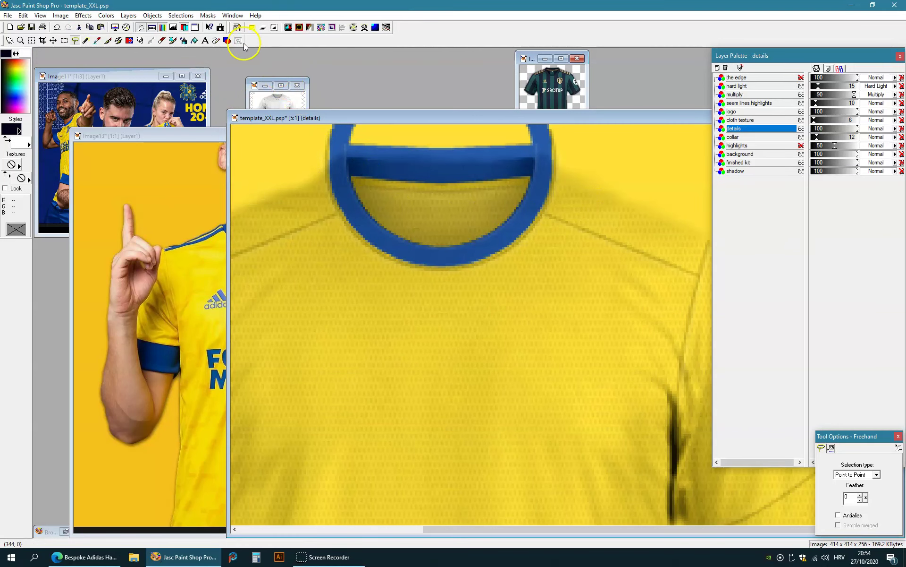
- Widen the collar's left half and bottom edge with blue Bezier curves 7 wide on the details layer
{"action": "left_click", "coordinate": [216, 40]}
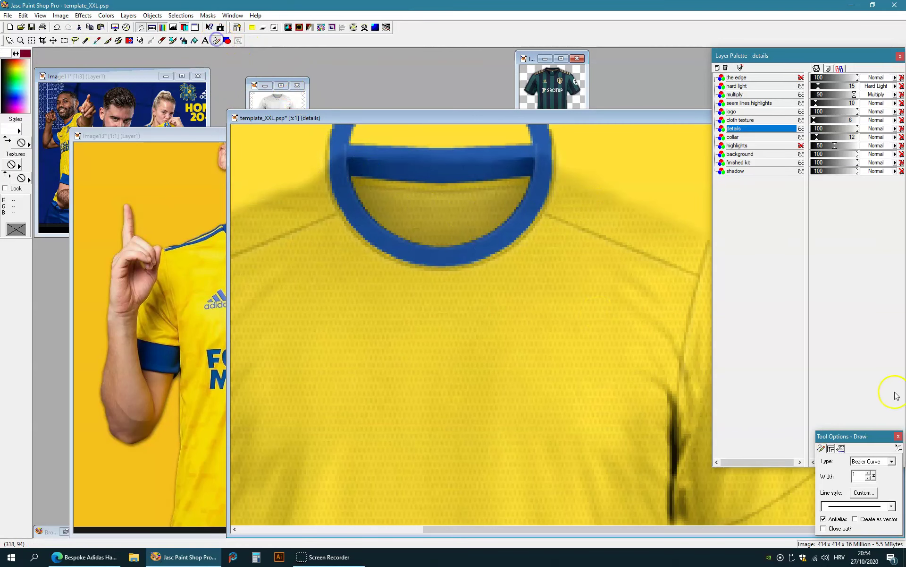
{"action": "left_click", "coordinate": [869, 474]}
{"action": "scroll", "coordinate": [539, 405], "scroll_direction": "down", "scroll_amount": 3}
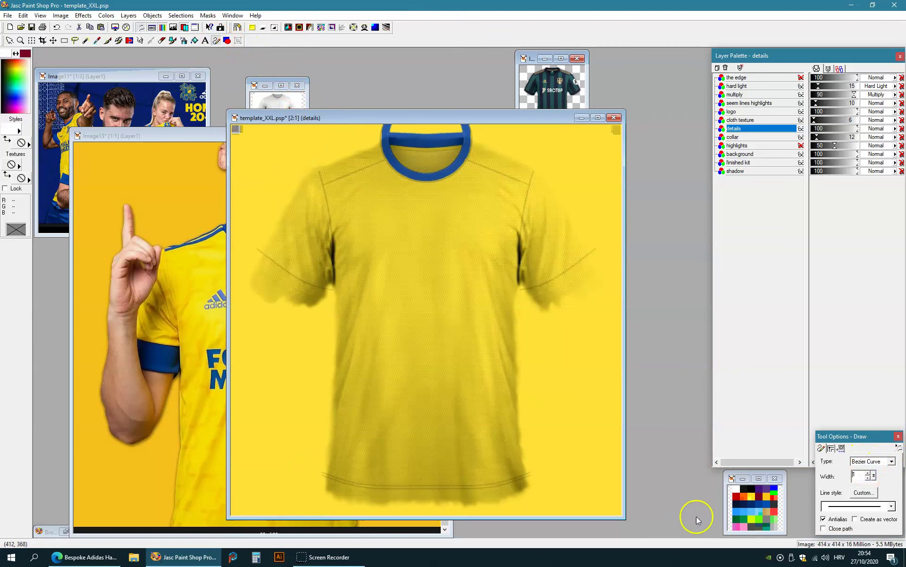
{"action": "left_click", "coordinate": [765, 503]}
{"action": "scroll", "coordinate": [444, 212], "scroll_direction": "up", "scroll_amount": 2}
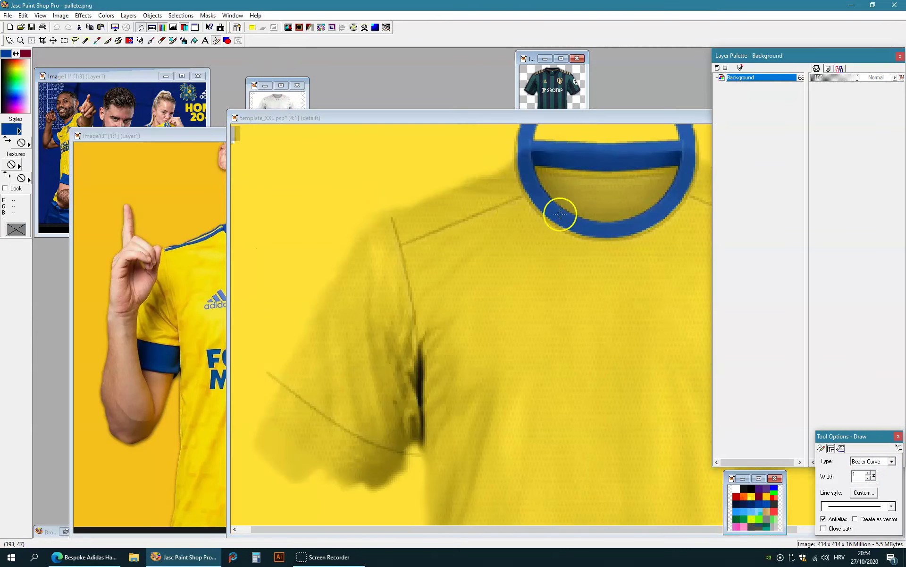
{"action": "scroll", "coordinate": [561, 214], "scroll_direction": "up", "scroll_amount": 3}
{"action": "left_click_drag", "start_coordinate": [374, 141], "coordinate": [374, 172]}
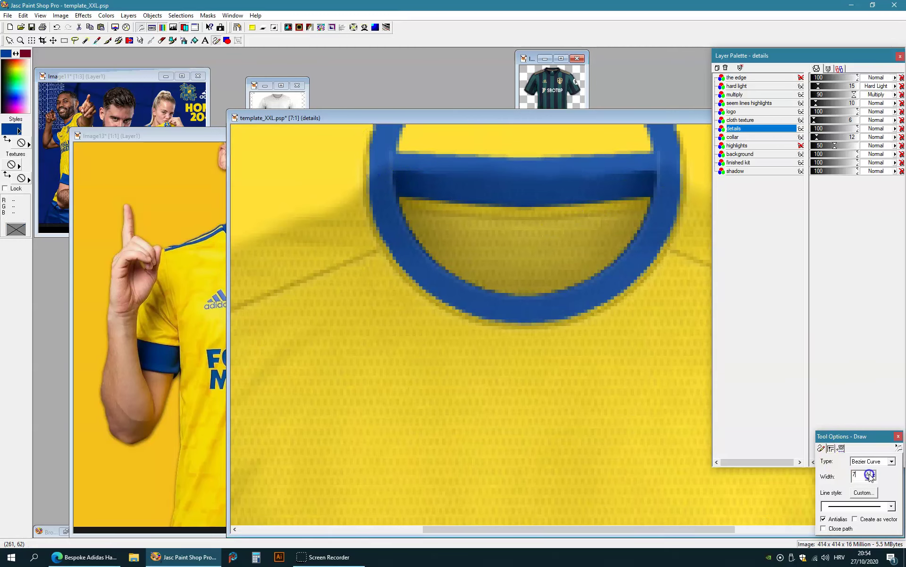
{"action": "left_click_drag", "start_coordinate": [372, 134], "coordinate": [372, 151]}
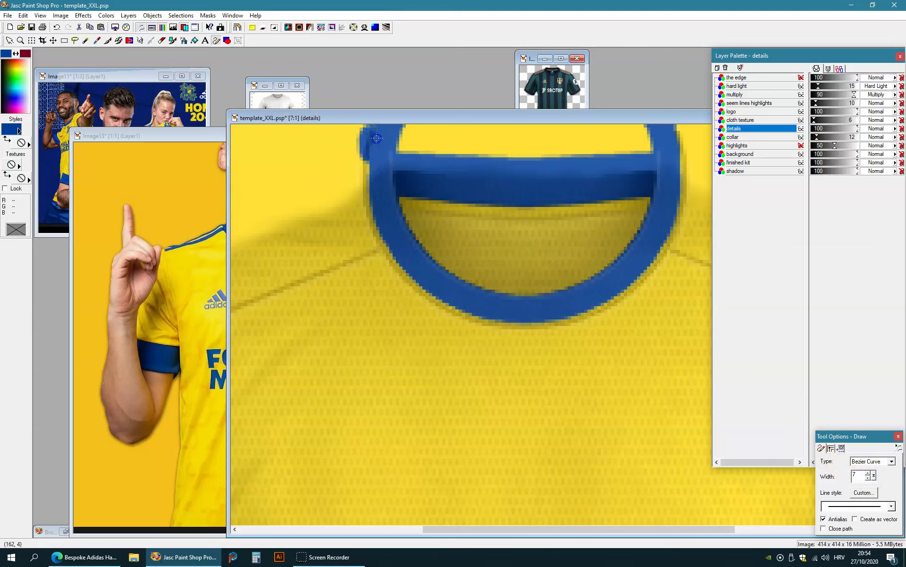
{"action": "left_click_drag", "start_coordinate": [380, 188], "coordinate": [538, 294]}
{"action": "left_click_drag", "start_coordinate": [565, 312], "coordinate": [566, 316]}
{"action": "mouse_move", "coordinate": [379, 244]}
{"action": "left_mouse_down"}
{"action": "mouse_move", "coordinate": [371, 217]}
{"action": "mouse_move", "coordinate": [405, 293]}
{"action": "mouse_move", "coordinate": [393, 321]}
{"action": "left_mouse_up"}
{"action": "left_click_drag", "start_coordinate": [394, 238], "coordinate": [422, 270]}
{"action": "mouse_move", "coordinate": [565, 315]}
{"action": "left_mouse_down"}
{"action": "mouse_move", "coordinate": [587, 318]}
{"action": "mouse_move", "coordinate": [418, 288]}
{"action": "mouse_move", "coordinate": [459, 323]}
{"action": "left_mouse_up"}
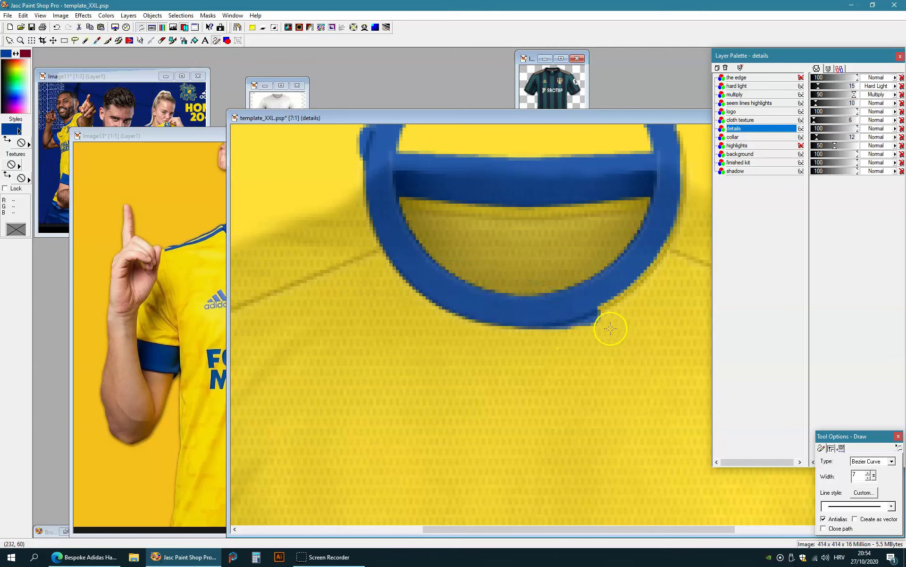
- Show the edge layer so it masks everything outside the shirt's outline
{"action": "scroll", "coordinate": [489, 243], "scroll_direction": "down", "scroll_amount": 1}
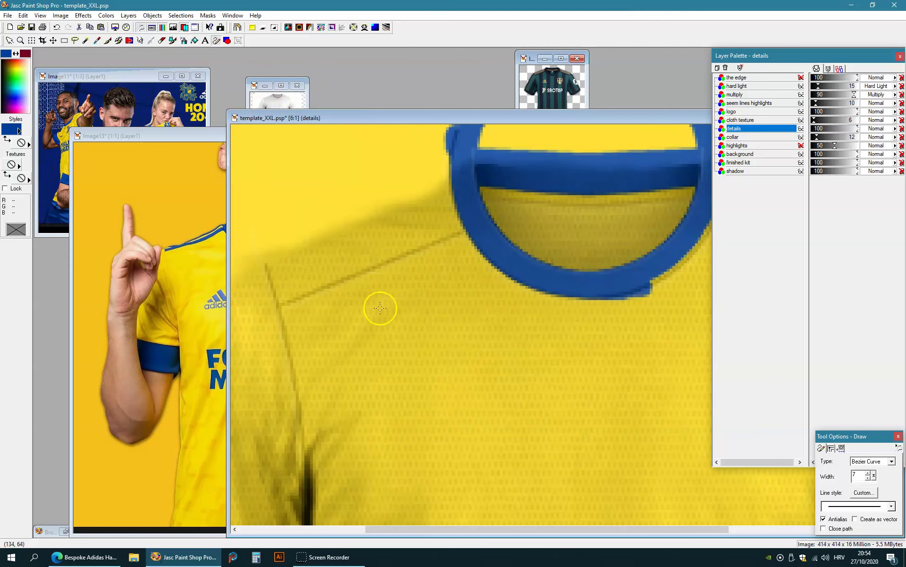
{"action": "scroll", "coordinate": [380, 308], "scroll_direction": "down", "scroll_amount": 2}
{"action": "scroll", "coordinate": [399, 416], "scroll_direction": "up", "scroll_amount": 1}
{"action": "scroll", "coordinate": [400, 416], "scroll_direction": "up", "scroll_amount": 1}
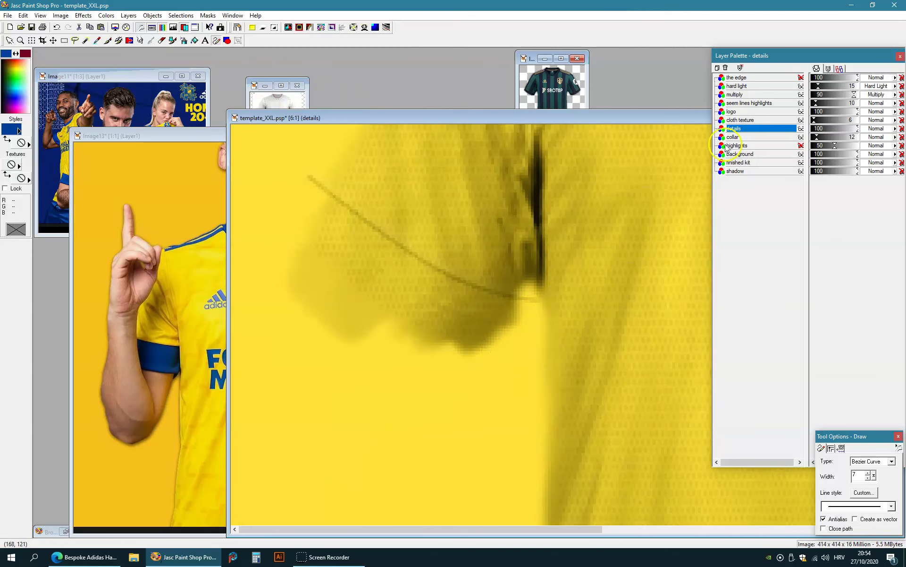
{"action": "left_click", "coordinate": [800, 78]}
{"action": "scroll", "coordinate": [543, 250], "scroll_direction": "up", "scroll_amount": 1}
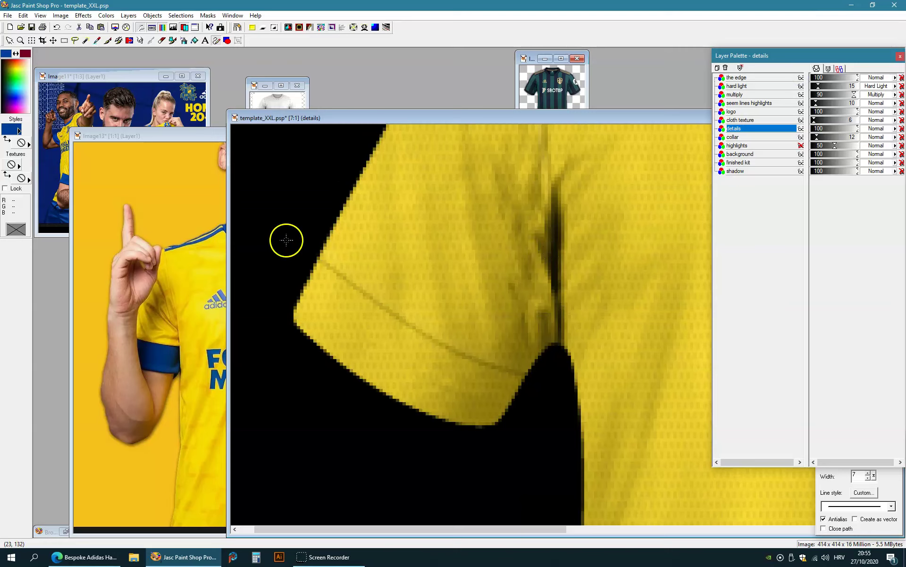
- Draw blue Bezier bands 7 wide across the left sleeve cuff, following the cuff seam with the upper edge
{"action": "mouse_move", "coordinate": [266, 221]}
{"action": "left_mouse_down"}
{"action": "mouse_move", "coordinate": [431, 398]}
{"action": "mouse_move", "coordinate": [452, 402]}
{"action": "left_mouse_up"}
{"action": "mouse_move", "coordinate": [274, 239]}
{"action": "left_mouse_down"}
{"action": "mouse_move", "coordinate": [397, 344]}
{"action": "mouse_move", "coordinate": [507, 417]}
{"action": "left_mouse_up"}
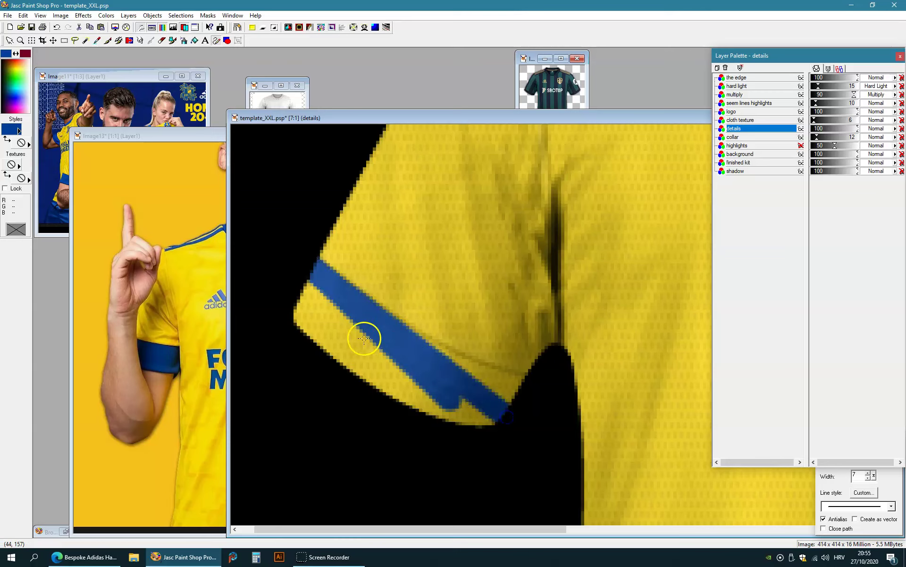
{"action": "left_click_drag", "start_coordinate": [280, 261], "coordinate": [502, 463]}
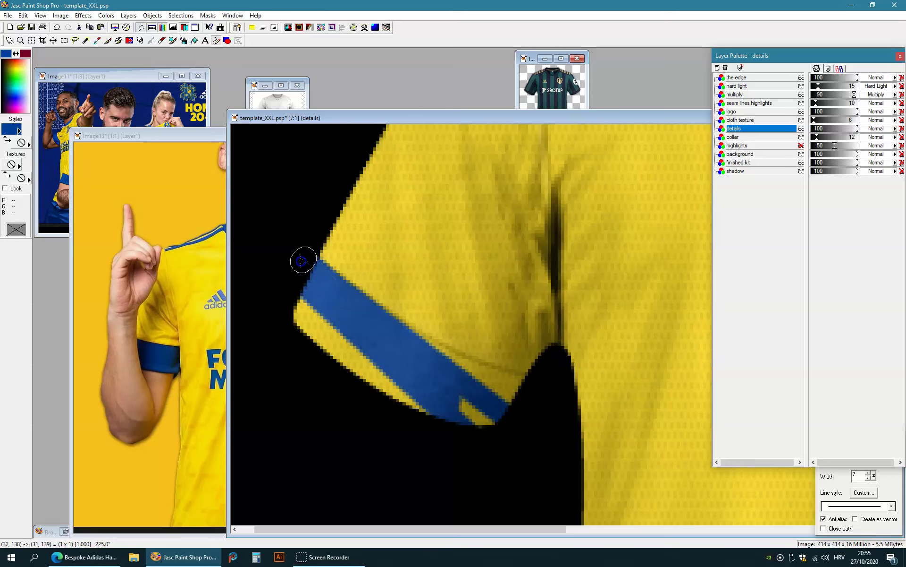
{"action": "left_click_drag", "start_coordinate": [320, 285], "coordinate": [547, 386]}
{"action": "left_click", "coordinate": [381, 334]}
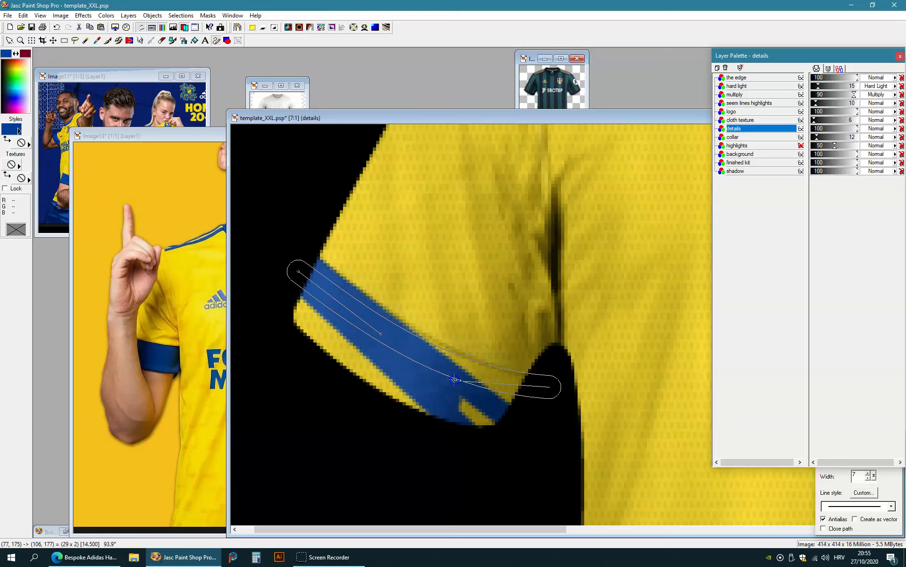
{"action": "left_click", "coordinate": [471, 384]}
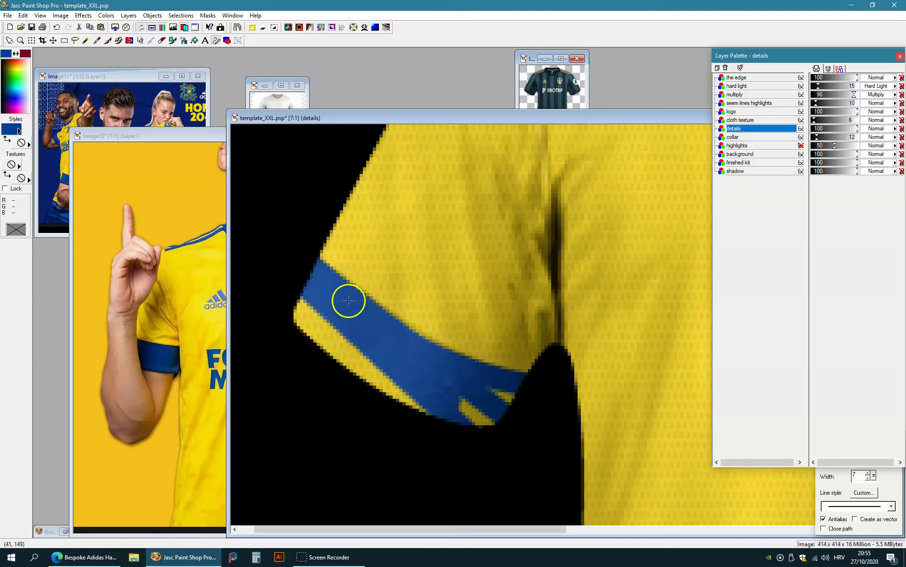
{"action": "left_click_drag", "start_coordinate": [530, 396], "coordinate": [299, 251]}
{"action": "left_click", "coordinate": [335, 306]}
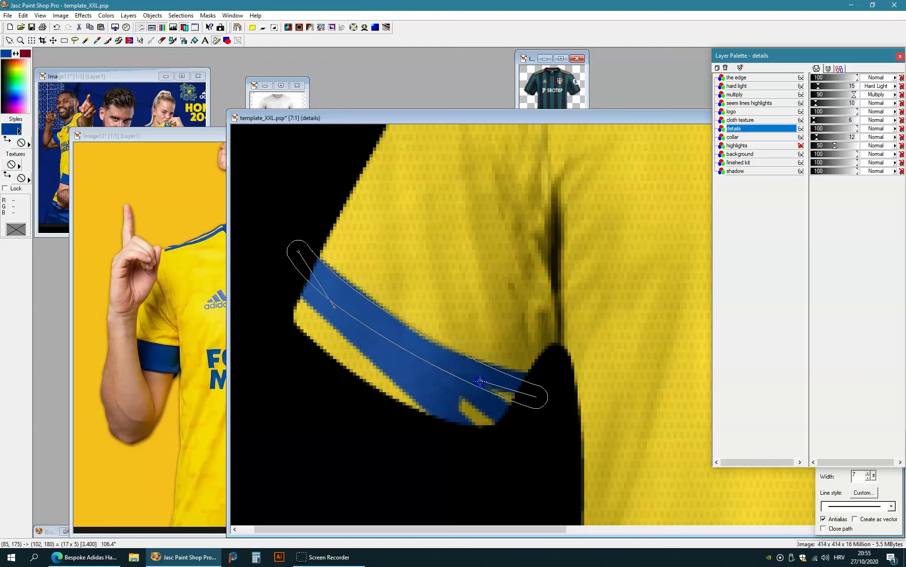
{"action": "left_click", "coordinate": [480, 381]}
{"action": "mouse_move", "coordinate": [287, 284]}
{"action": "left_mouse_down"}
{"action": "mouse_move", "coordinate": [342, 331]}
{"action": "mouse_move", "coordinate": [531, 413]}
{"action": "left_mouse_up"}
{"action": "double_click", "coordinate": [531, 413]}
- Cover the remaining yellow gaps in the left sleeve cuff with filled blue rectangles
{"action": "left_click", "coordinate": [227, 40]}
{"action": "left_click_drag", "start_coordinate": [274, 287], "coordinate": [331, 383]}
{"action": "left_click_drag", "start_coordinate": [303, 310], "coordinate": [365, 402]}
{"action": "left_click_drag", "start_coordinate": [333, 336], "coordinate": [397, 428]}
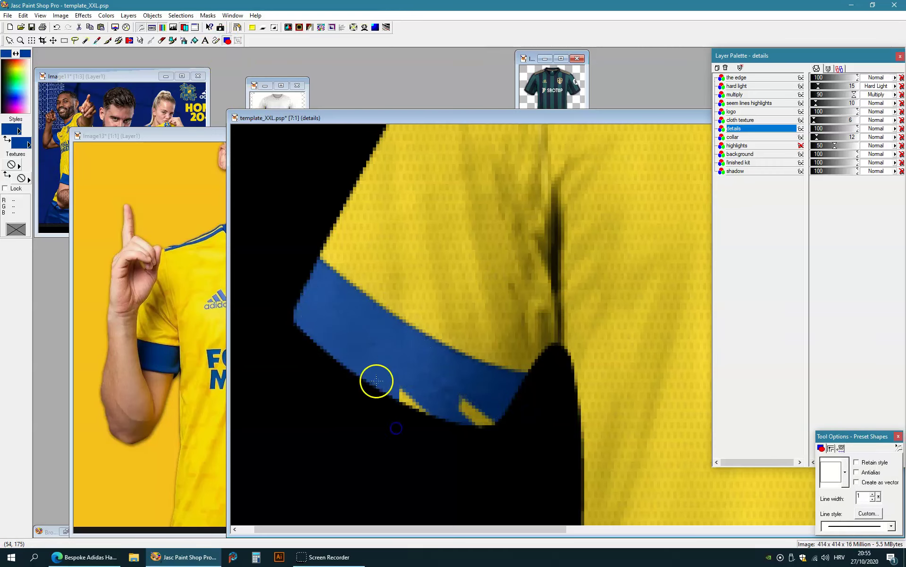
{"action": "left_click_drag", "start_coordinate": [456, 440], "coordinate": [504, 462]}
{"action": "left_click_drag", "start_coordinate": [442, 395], "coordinate": [526, 455]}
{"action": "scroll", "coordinate": [445, 273], "scroll_direction": "down", "scroll_amount": 5}
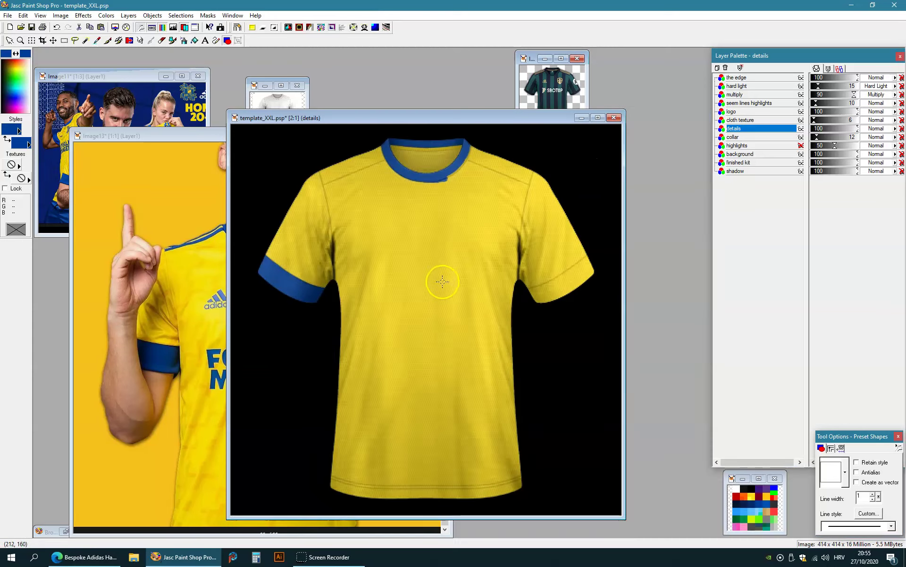
- Bring leeds_2.psd forward beside the template and make its gold details layer active with the rectangular Selection tool
{"action": "left_click_drag", "start_coordinate": [531, 58], "coordinate": [404, 96]}
{"action": "scroll", "coordinate": [441, 141], "scroll_direction": "up", "scroll_amount": 4}
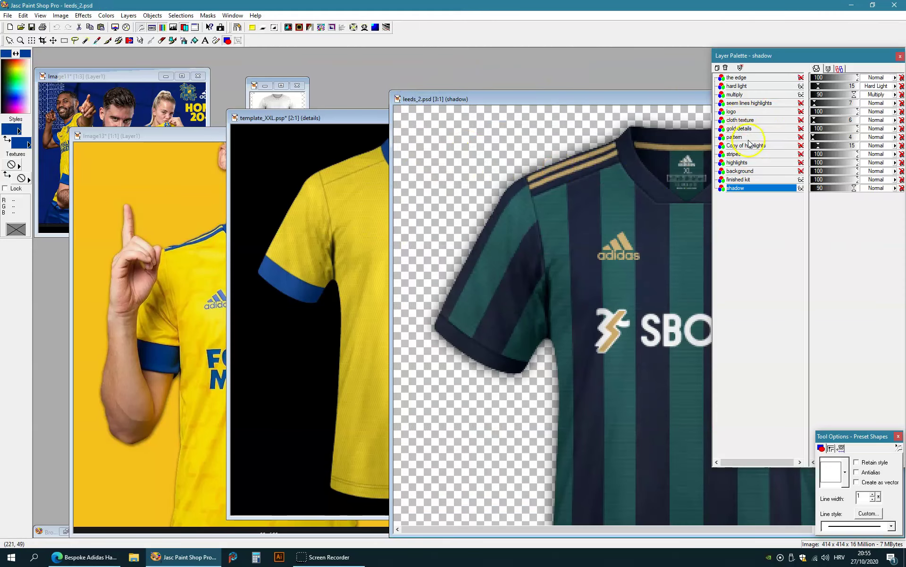
{"action": "mouse_move", "coordinate": [749, 140]}
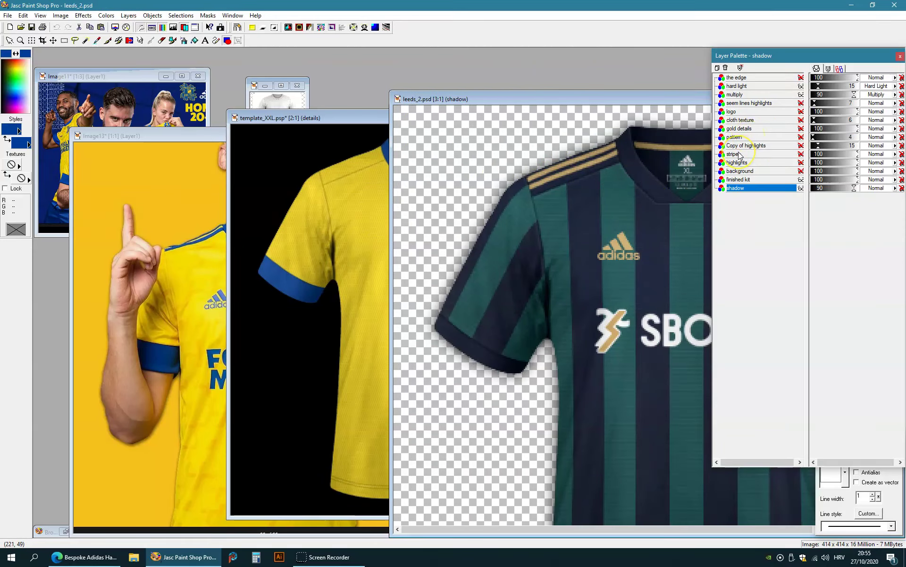
{"action": "left_click", "coordinate": [748, 128]}
{"action": "left_click", "coordinate": [64, 40]}
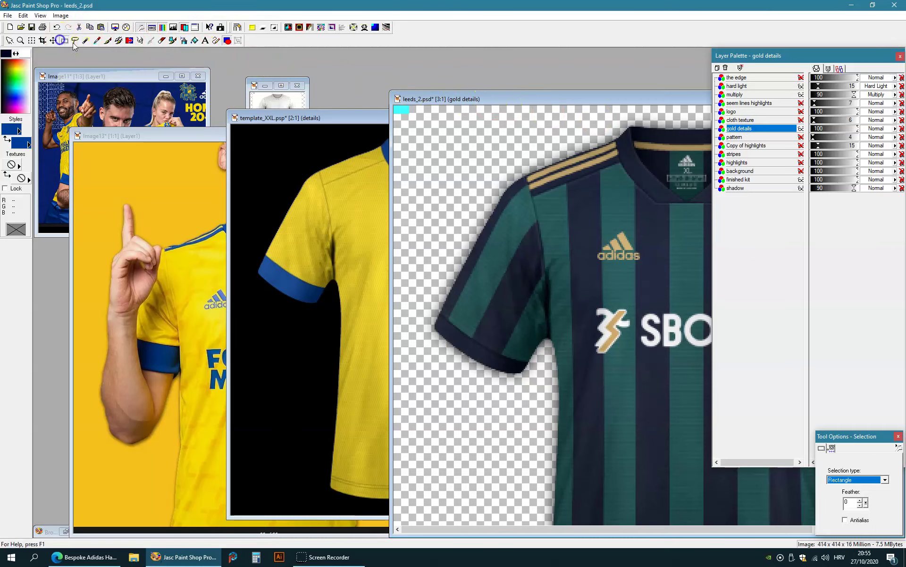
{"action": "left_click_drag", "start_coordinate": [666, 98], "coordinate": [580, 220]}
{"action": "left_click_drag", "start_coordinate": [414, 330], "coordinate": [543, 220]}
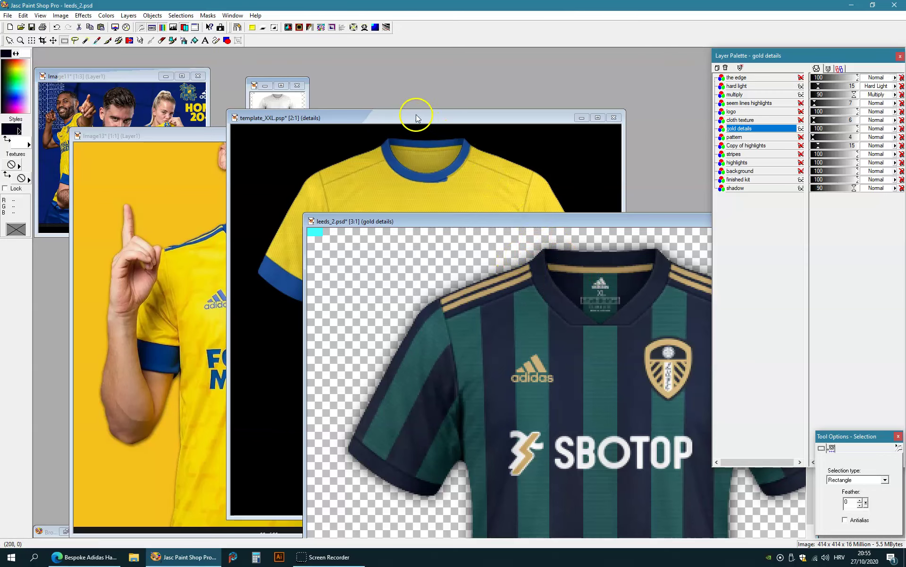
- Copy the left shoulder stripes from leeds_2.psd's gold details layer onto the left shoulder of the template's details layer
{"action": "left_click_drag", "start_coordinate": [417, 118], "coordinate": [416, 160]}
{"action": "scroll", "coordinate": [416, 160], "scroll_direction": "up", "scroll_amount": 1}
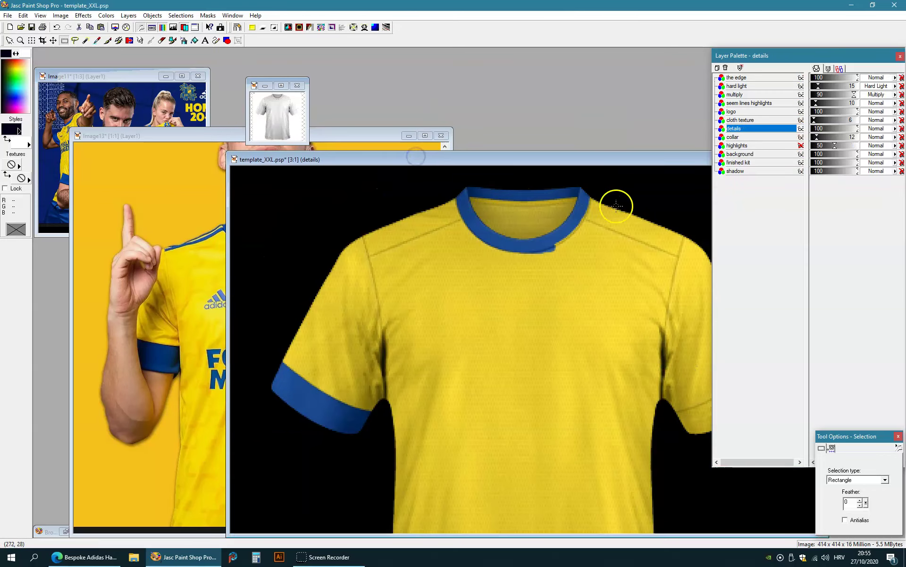
{"action": "left_click", "coordinate": [744, 131]}
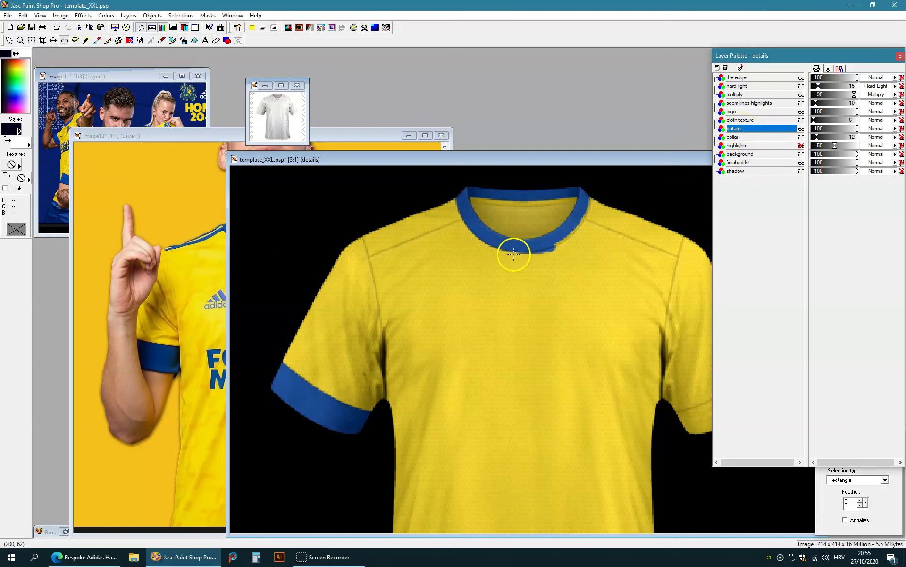
{"action": "scroll", "coordinate": [565, 252], "scroll_direction": "down", "scroll_amount": 1}
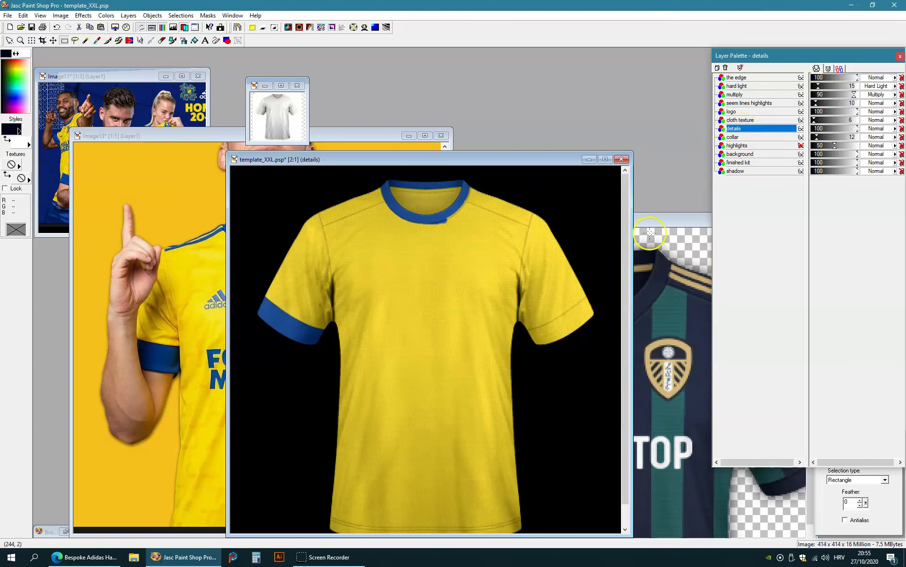
{"action": "left_click", "coordinate": [671, 220]}
{"action": "left_click_drag", "start_coordinate": [534, 244], "coordinate": [368, 338]}
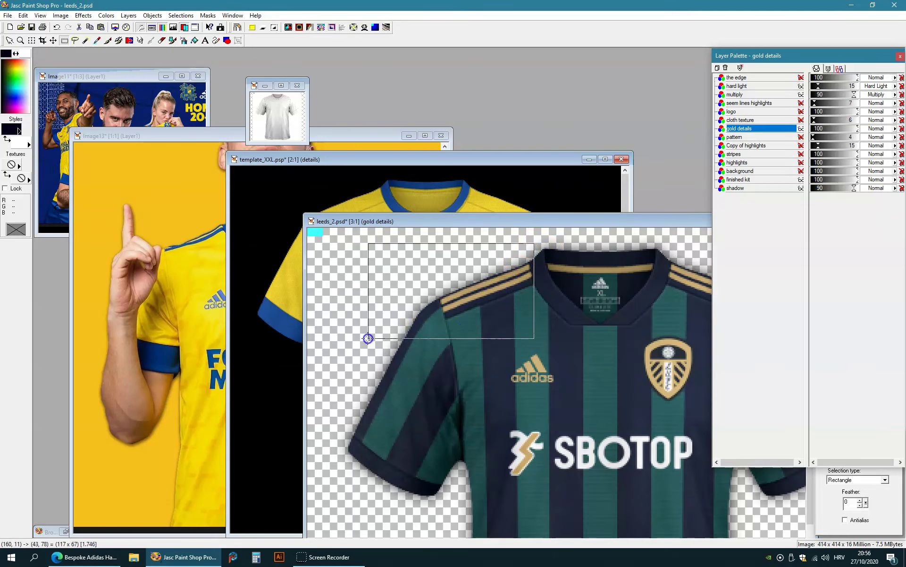
{"action": "left_click_drag", "start_coordinate": [408, 160], "coordinate": [423, 218]}
{"action": "scroll", "coordinate": [367, 270], "scroll_direction": "up", "scroll_amount": 1}
{"action": "key", "text": "ctrl+e"}
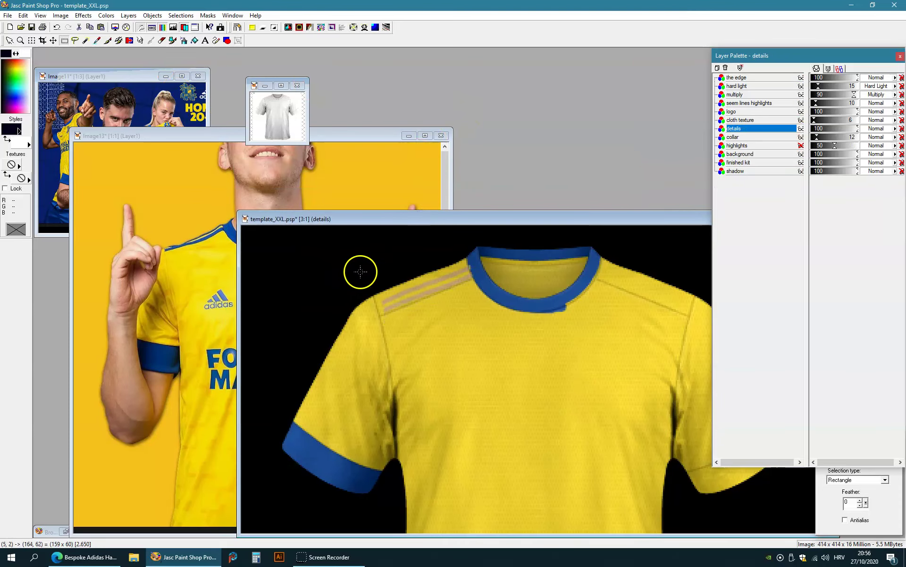
{"action": "left_click", "coordinate": [357, 270]}
- Recolour the floating left shoulder stripes blue with a filled rectangle, and deselect them
{"action": "scroll", "coordinate": [356, 269], "scroll_direction": "up", "scroll_amount": 2}
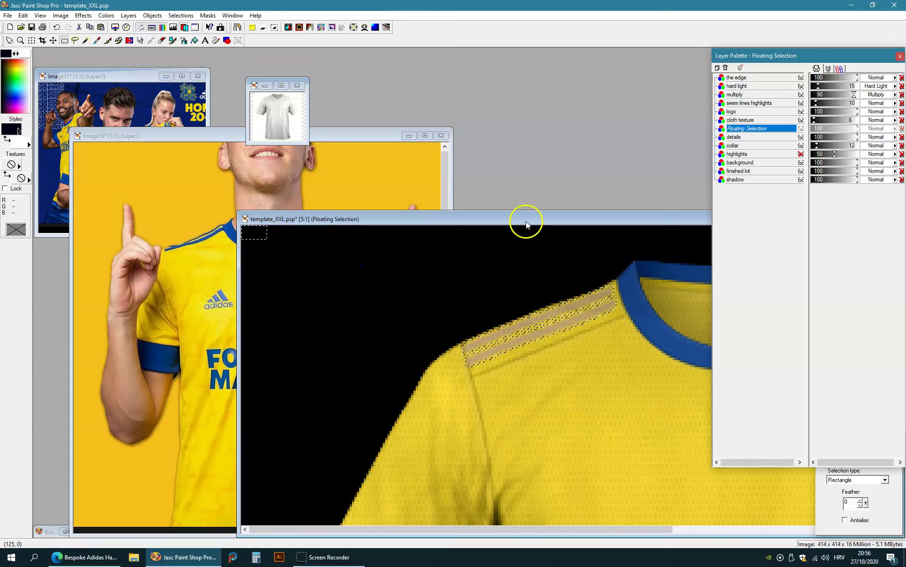
{"action": "left_click", "coordinate": [227, 40]}
{"action": "left_click_drag", "start_coordinate": [422, 274], "coordinate": [627, 441]}
{"action": "scroll", "coordinate": [631, 279], "scroll_direction": "up", "scroll_amount": 1}
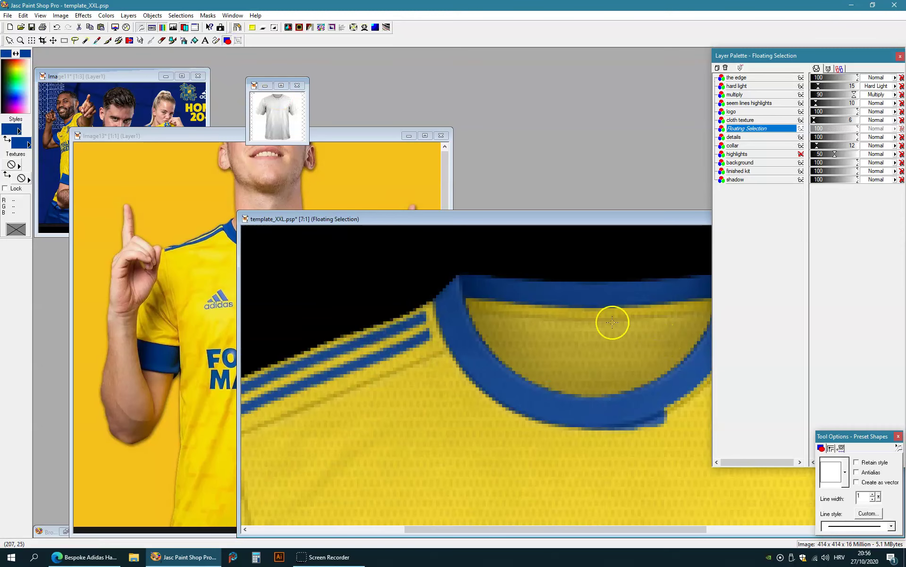
{"action": "left_click", "coordinate": [76, 40]}
{"action": "right_click", "coordinate": [417, 275]}
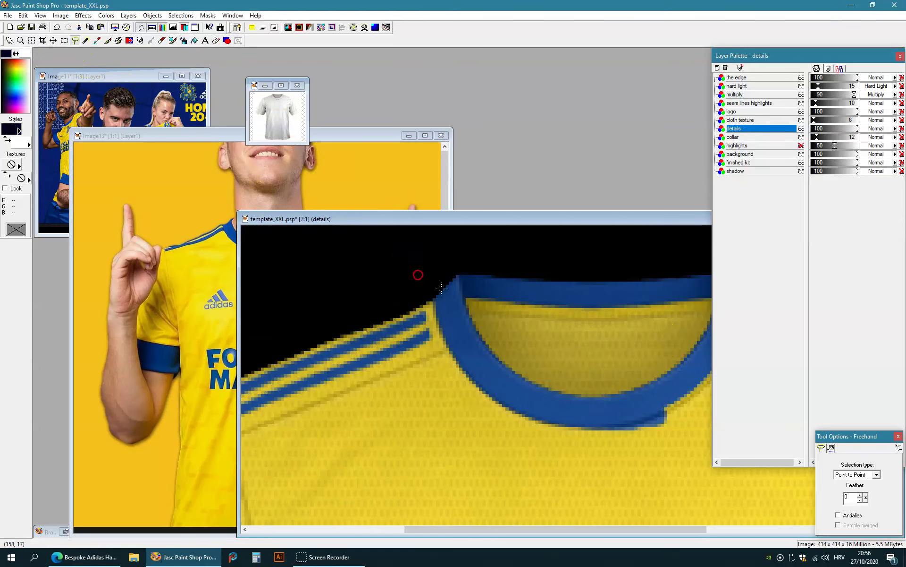
- Extend the blue stripes to the collar by copying their inner ends with an antialiased point-to-point selection and pasting them against it
{"action": "left_click", "coordinate": [838, 515]}
{"action": "left_click", "coordinate": [394, 265]}
{"action": "left_click", "coordinate": [409, 396]}
{"action": "left_click", "coordinate": [436, 358]}
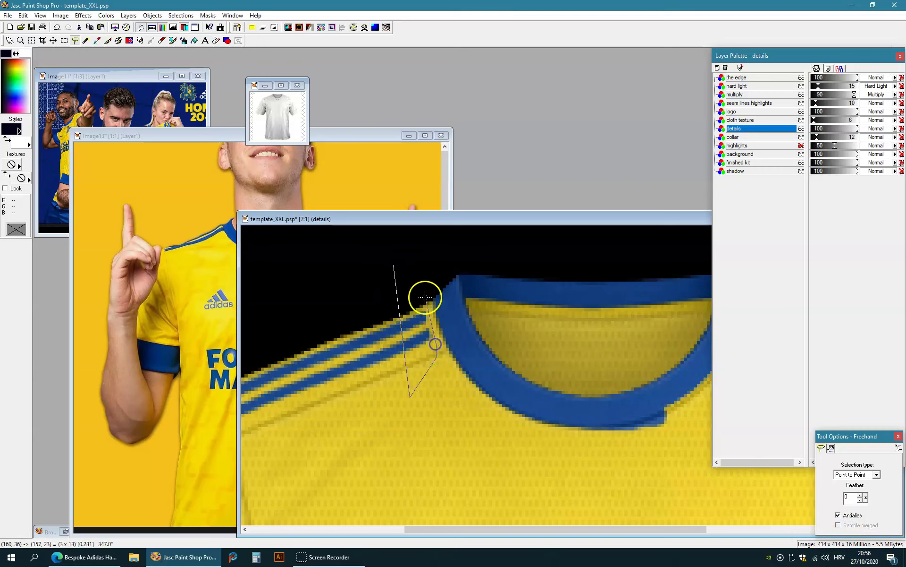
{"action": "left_click", "coordinate": [419, 272]}
{"action": "right_click", "coordinate": [419, 272]}
{"action": "key", "text": "ctrl+c"}
{"action": "key", "text": "ctrl+e"}
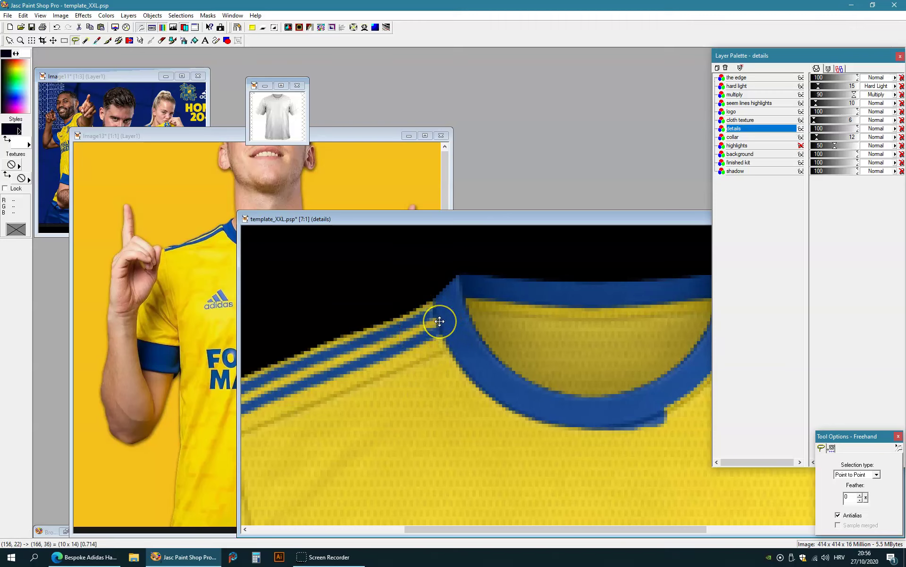
{"action": "scroll", "coordinate": [618, 375], "scroll_direction": "down", "scroll_amount": 2}
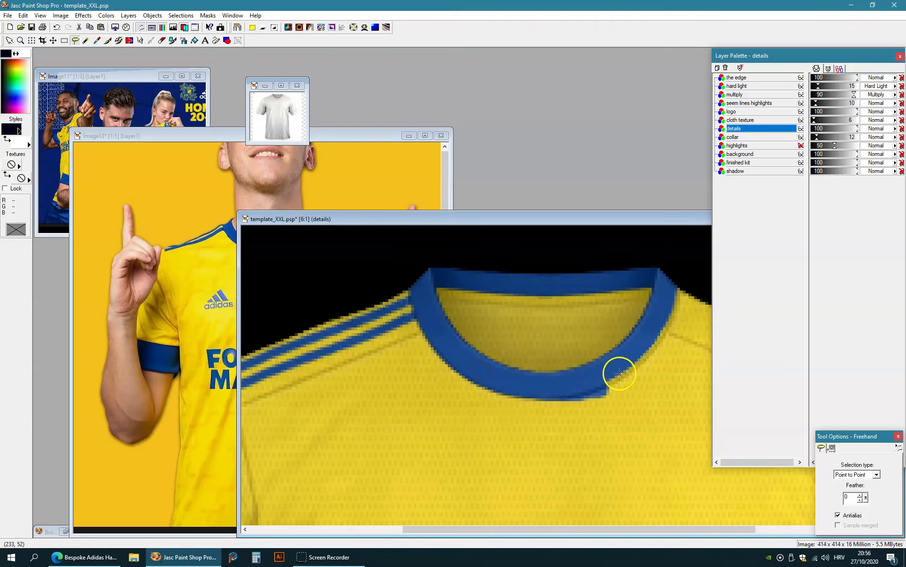
- Copy the left half of the details artwork with a rectangular selection, and delete the right half of the collar
{"action": "left_click_drag", "start_coordinate": [392, 223], "coordinate": [303, 136]}
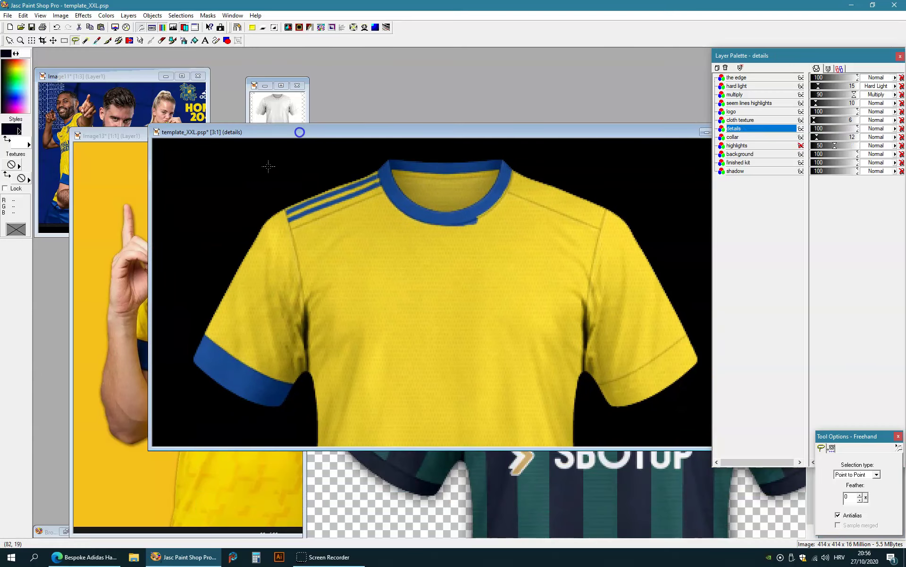
{"action": "scroll", "coordinate": [303, 136], "scroll_direction": "up", "scroll_amount": 1}
{"action": "left_click", "coordinate": [63, 40]}
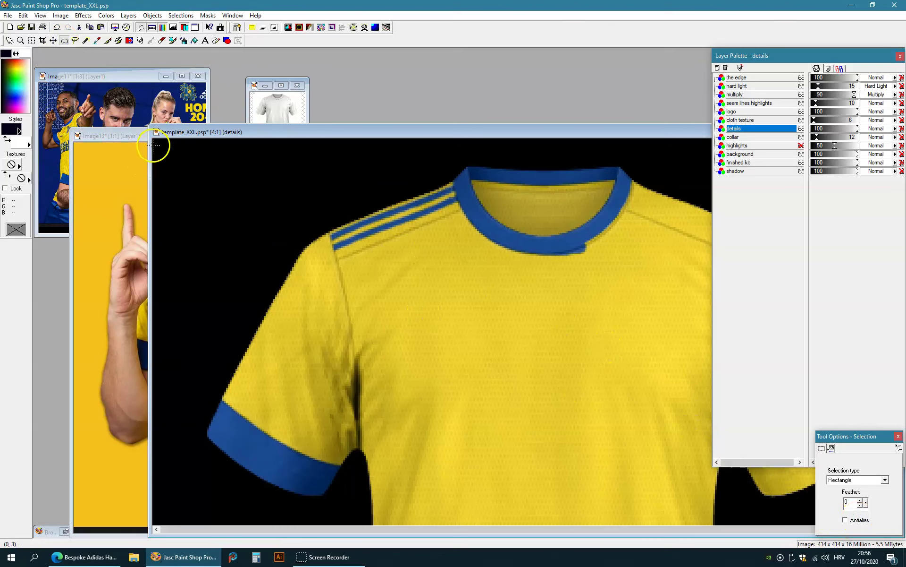
{"action": "left_click_drag", "start_coordinate": [153, 145], "coordinate": [544, 345]}
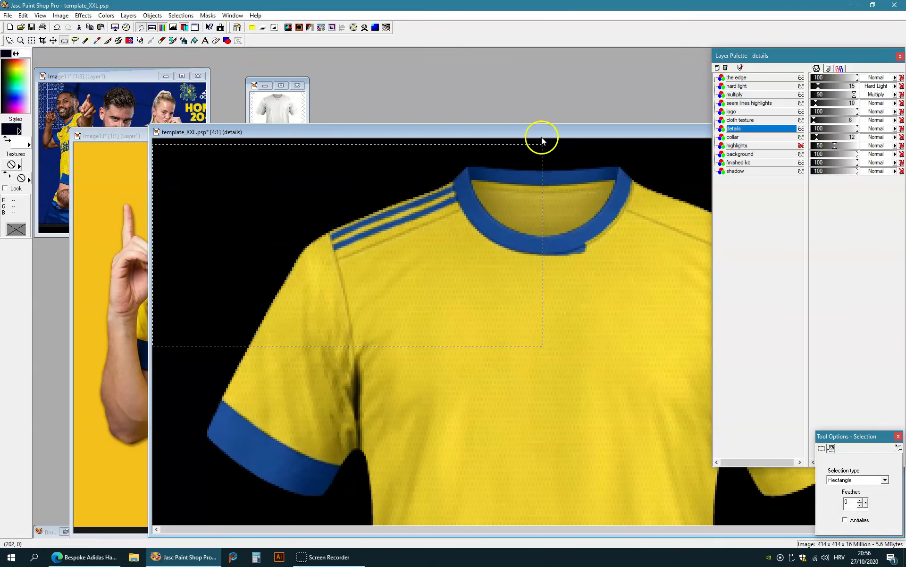
{"action": "left_click_drag", "start_coordinate": [543, 138], "coordinate": [710, 310]}
{"action": "key", "text": "Delete"}
{"action": "right_click", "coordinate": [638, 305]}
{"action": "scroll", "coordinate": [498, 253], "scroll_direction": "down", "scroll_amount": 2}
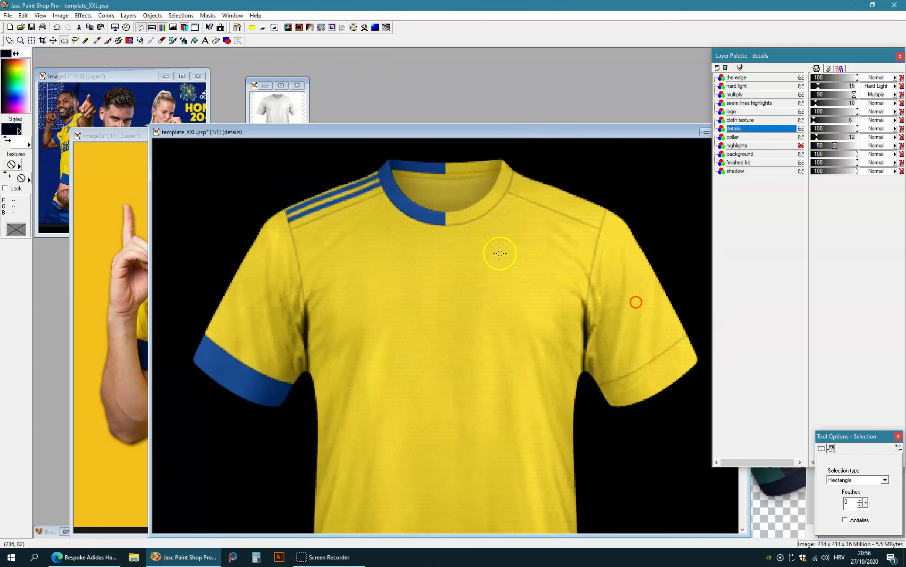
- Paste the copied half, mirror it, and align it on the right side to complete the collar, shoulder stripes and cuff
{"action": "key", "text": "ctrl+e"}
{"action": "left_click", "coordinate": [379, 289]}
{"action": "key", "text": "ctrl+m"}
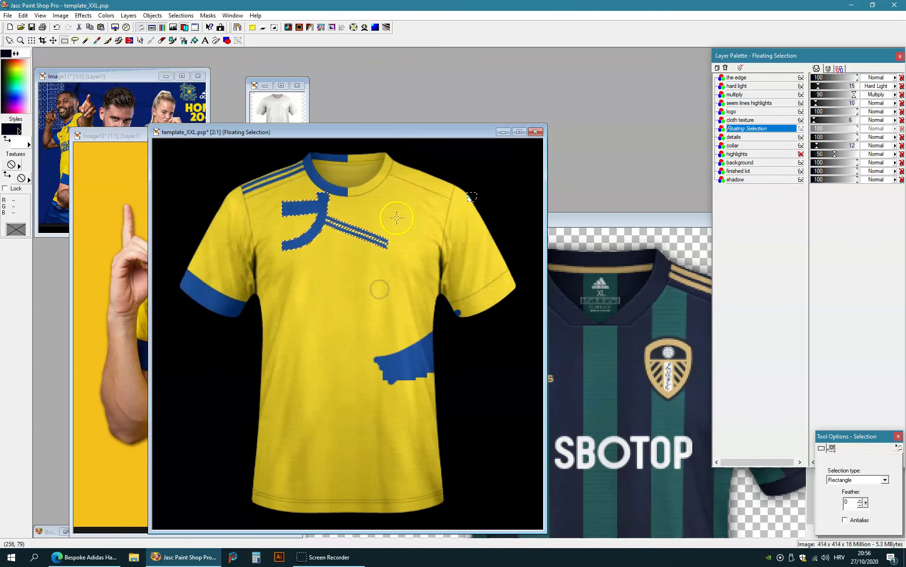
{"action": "scroll", "coordinate": [396, 213], "scroll_direction": "up", "scroll_amount": 2}
{"action": "left_click_drag", "start_coordinate": [406, 282], "coordinate": [538, 172]}
{"action": "left_click_drag", "start_coordinate": [552, 238], "coordinate": [551, 241]}
{"action": "right_click", "coordinate": [558, 279]}
{"action": "scroll", "coordinate": [465, 271], "scroll_direction": "down", "scroll_amount": 2}
{"action": "key", "text": "minus"}
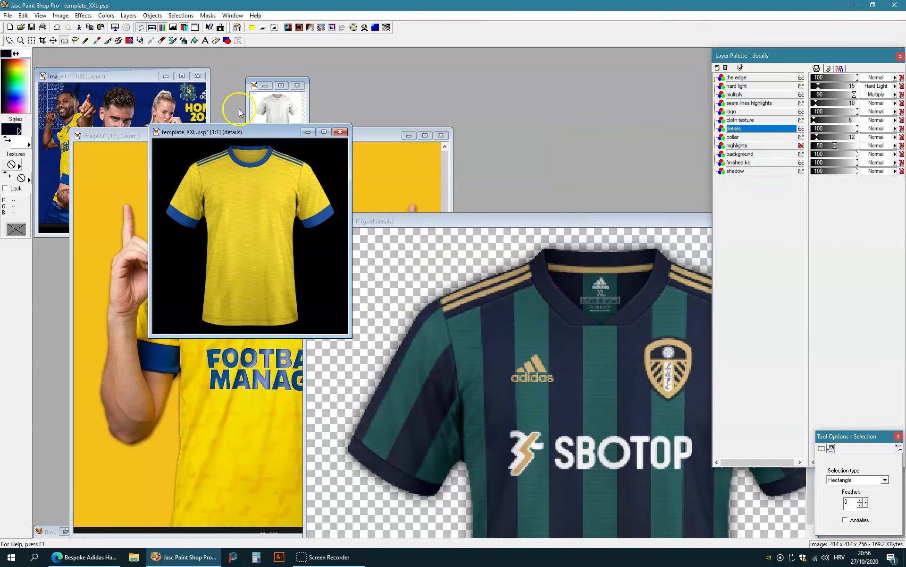
- Move the collar layer above the details layer and set its opacity to 100
{"action": "left_click_drag", "start_coordinate": [242, 132], "coordinate": [399, 203]}
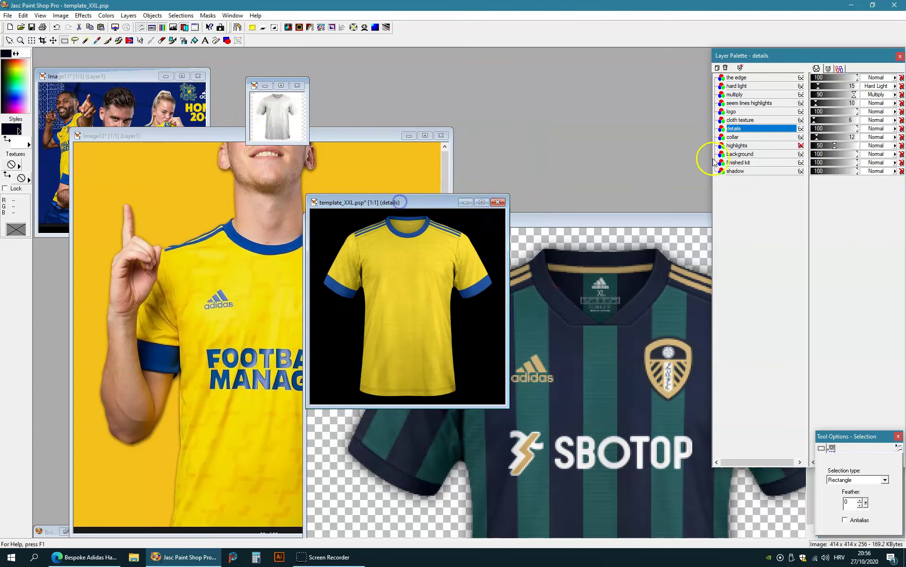
{"action": "left_click_drag", "start_coordinate": [744, 140], "coordinate": [748, 126]}
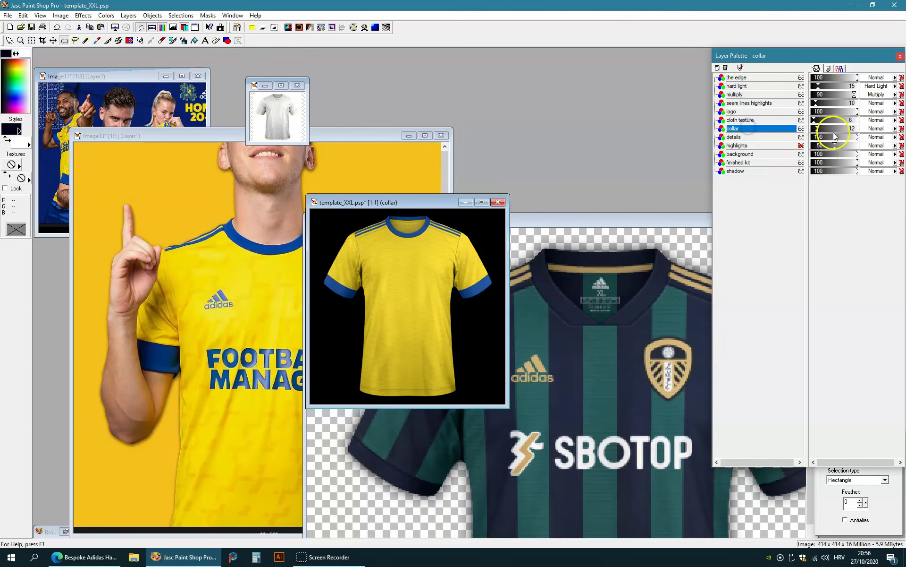
{"action": "left_click_drag", "start_coordinate": [818, 129], "coordinate": [863, 131]}
{"action": "left_click_drag", "start_coordinate": [410, 199], "coordinate": [403, 147]}
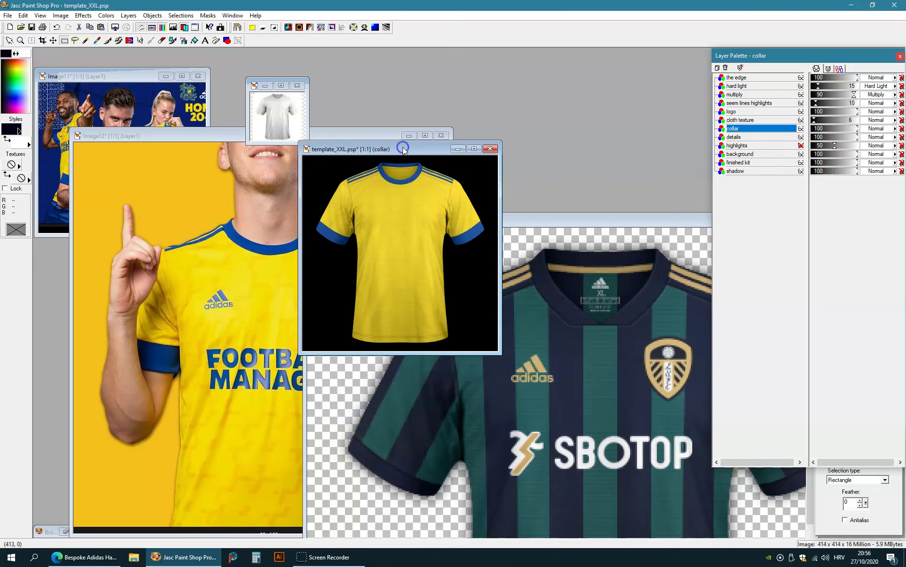
- Save the shirt as hashtag_1.psd in Photoshop format in the 2020-21 folder
{"action": "key", "text": "F12"}
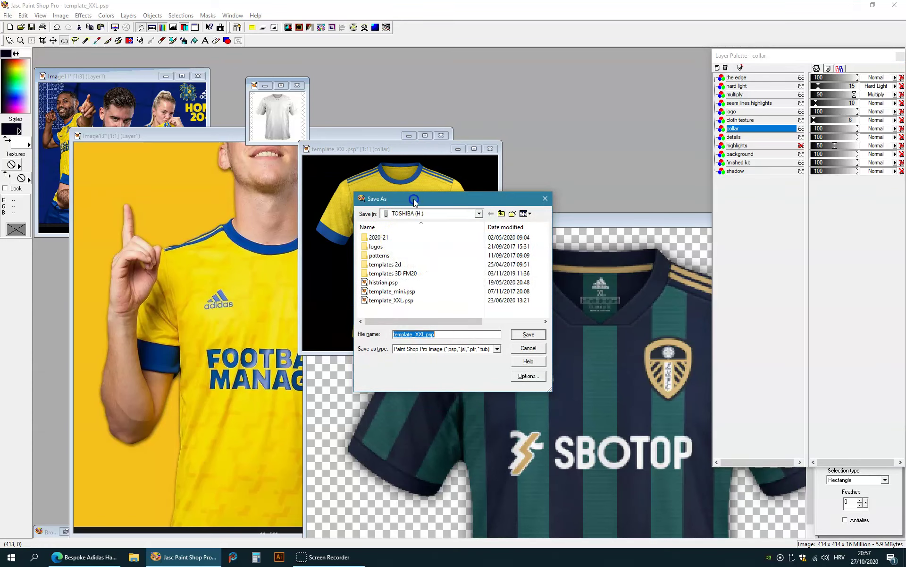
{"action": "left_click_drag", "start_coordinate": [411, 199], "coordinate": [433, 201]}
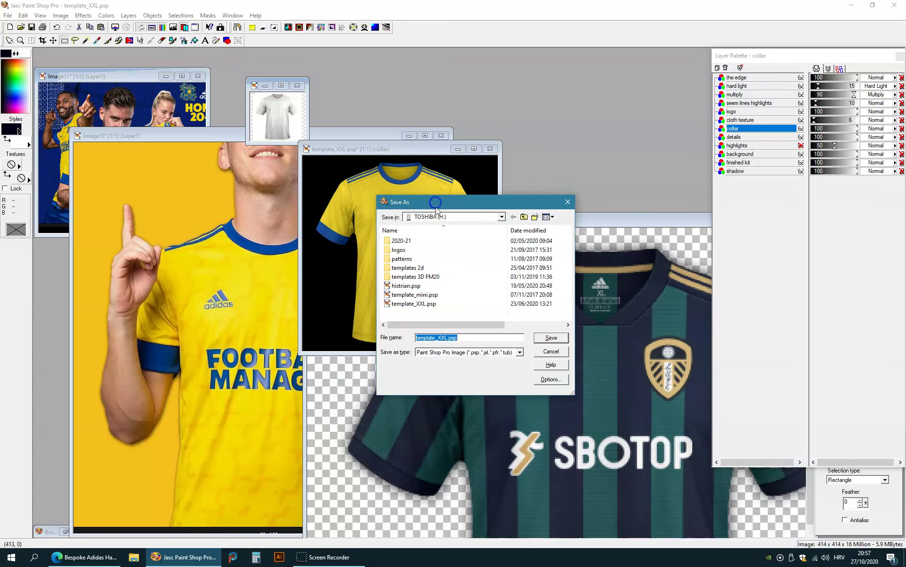
{"action": "double_click", "coordinate": [402, 240]}
{"action": "left_click", "coordinate": [452, 353]}
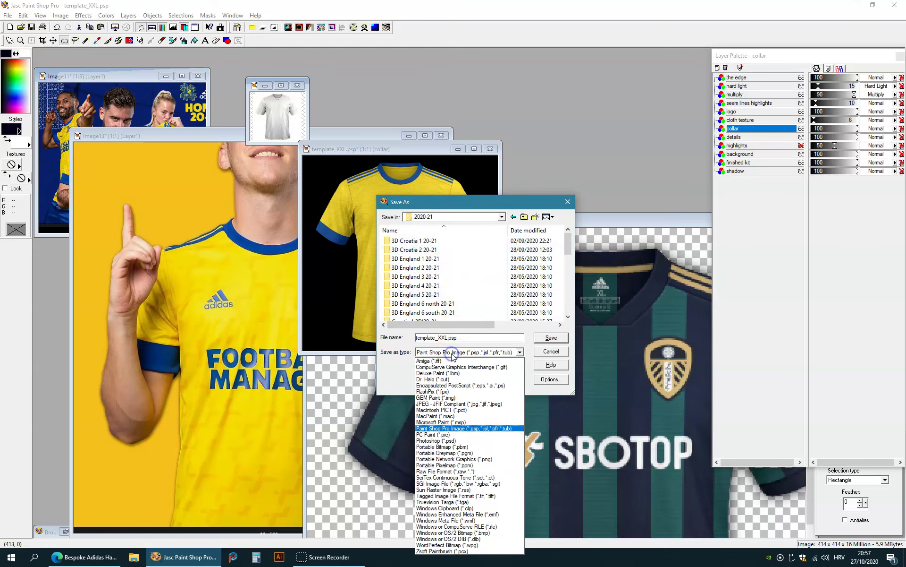
{"action": "left_click", "coordinate": [451, 440]}
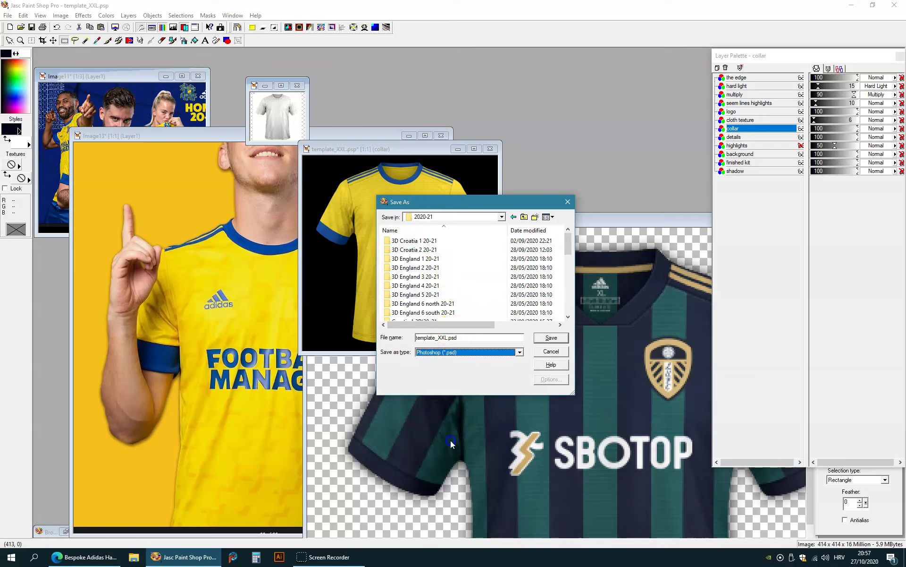
{"action": "left_click_drag", "start_coordinate": [473, 338], "coordinate": [346, 327]}
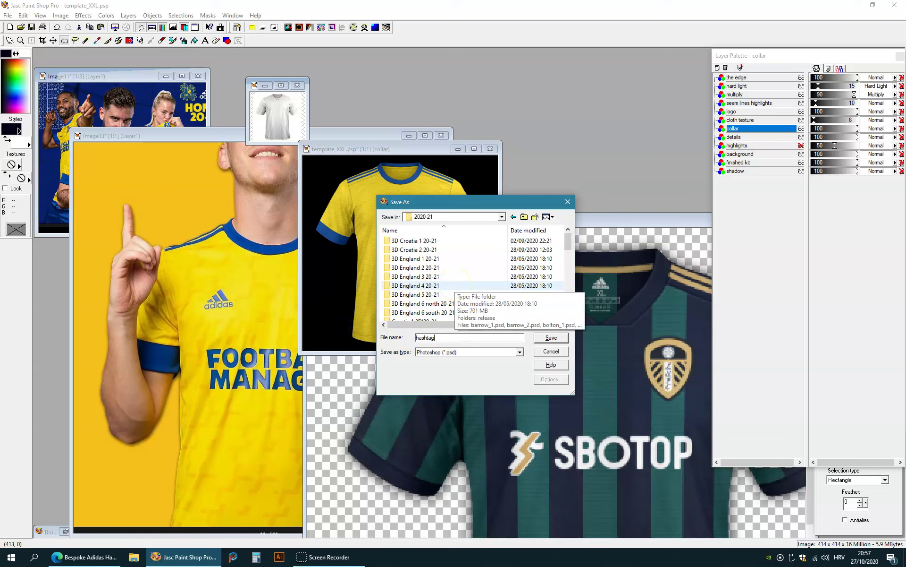
{"action": "key", "text": "Return"}
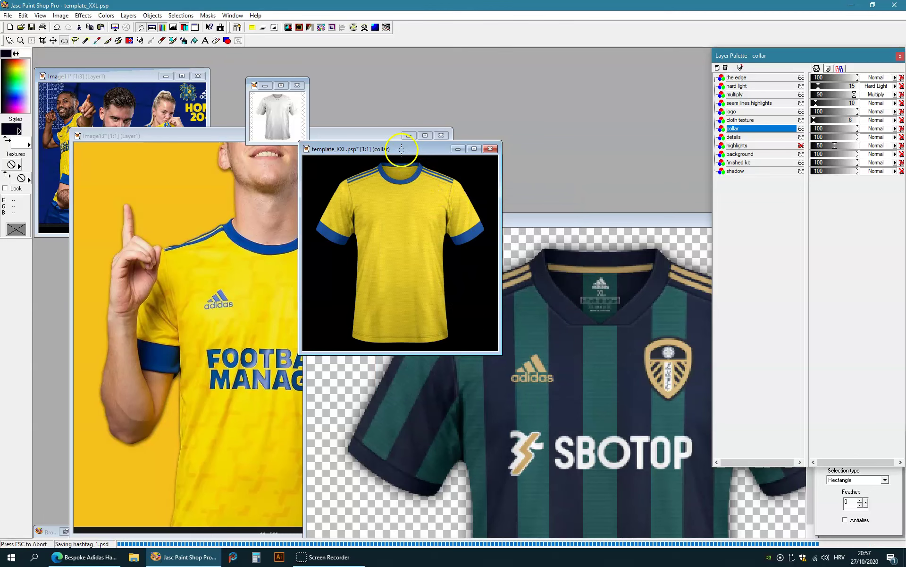
{"action": "left_click_drag", "start_coordinate": [401, 149], "coordinate": [463, 164]}
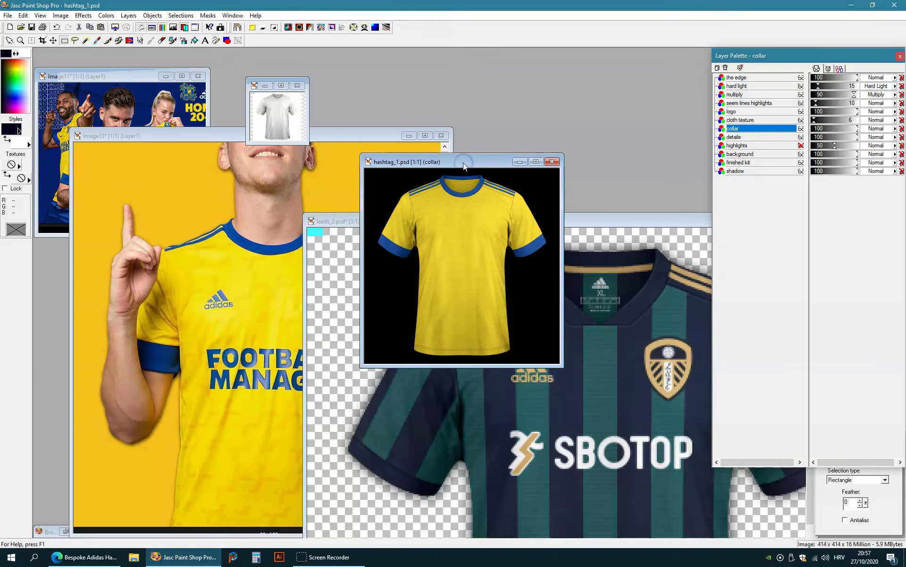
- Browse the image thumbnails in the E:\Toshiba\2019-20\England 9 19-20 folder
{"action": "key", "text": "ctrl+b"}
{"action": "scroll", "coordinate": [188, 199], "scroll_direction": "up", "scroll_amount": 10}
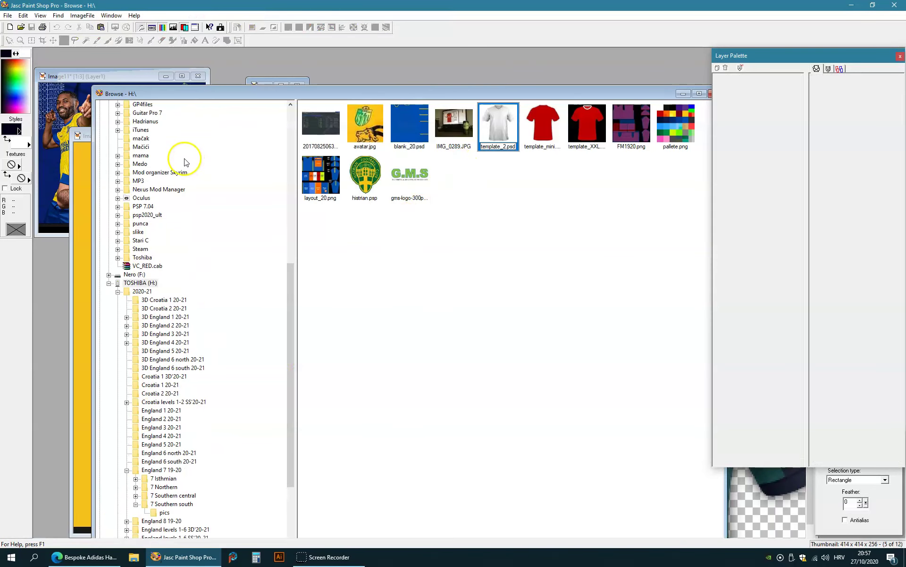
{"action": "scroll", "coordinate": [185, 186], "scroll_direction": "up", "scroll_amount": 4}
{"action": "scroll", "coordinate": [179, 203], "scroll_direction": "down", "scroll_amount": 4}
{"action": "left_click", "coordinate": [146, 435]}
{"action": "left_click", "coordinate": [145, 436]}
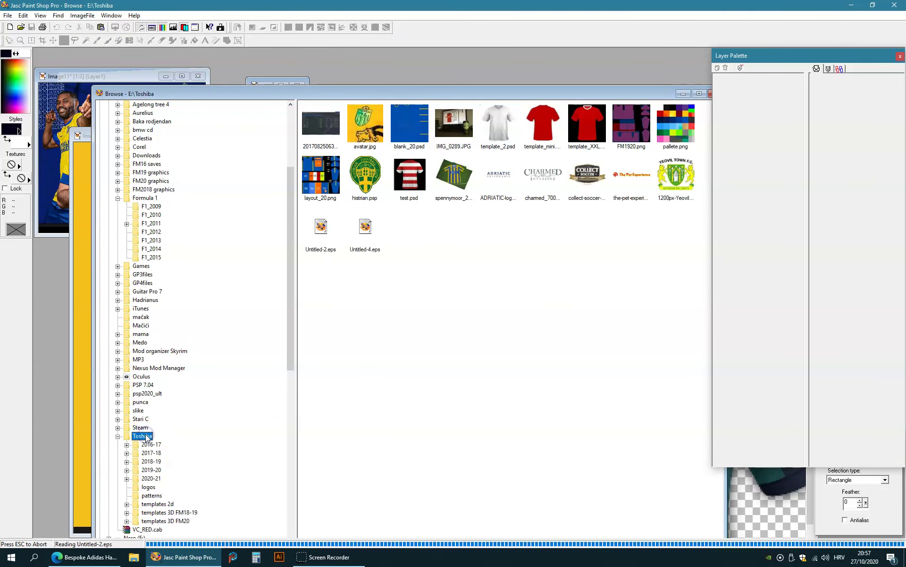
{"action": "left_click", "coordinate": [151, 470]}
{"action": "scroll", "coordinate": [192, 395], "scroll_direction": "down", "scroll_amount": 1}
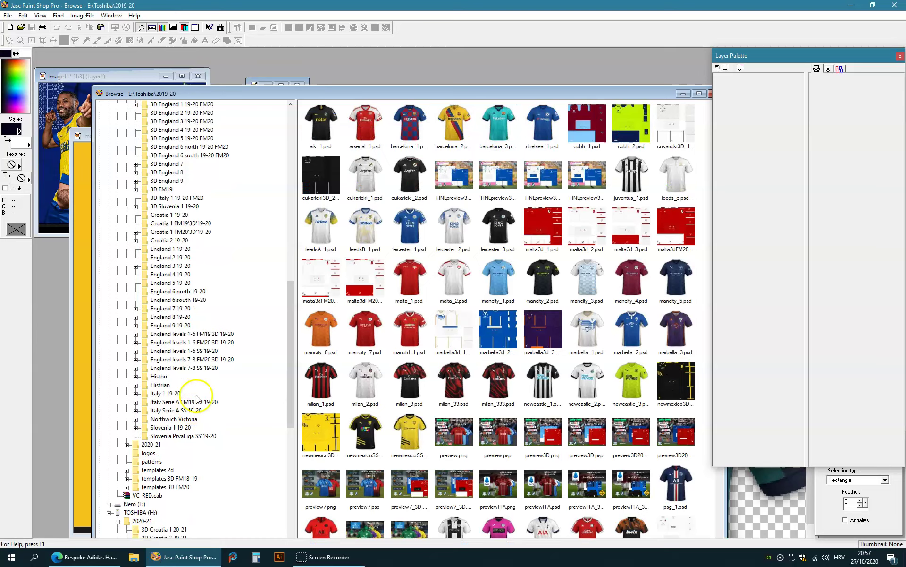
{"action": "left_click", "coordinate": [172, 318]}
{"action": "double_click", "coordinate": [174, 325]}
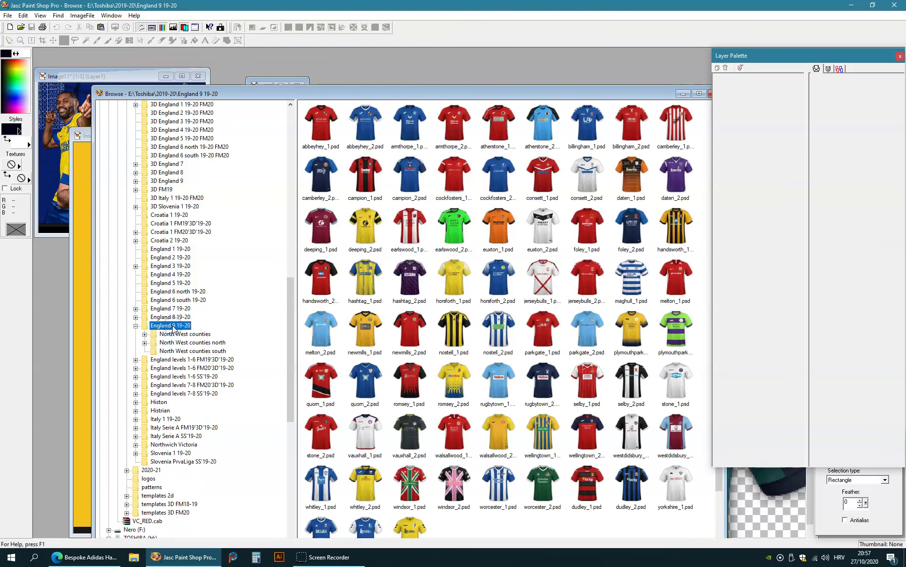
- Open hashtag_1.psd from the England 9 19-20 folder and place it clear of the browser as a reference
{"action": "double_click", "coordinate": [366, 280]}
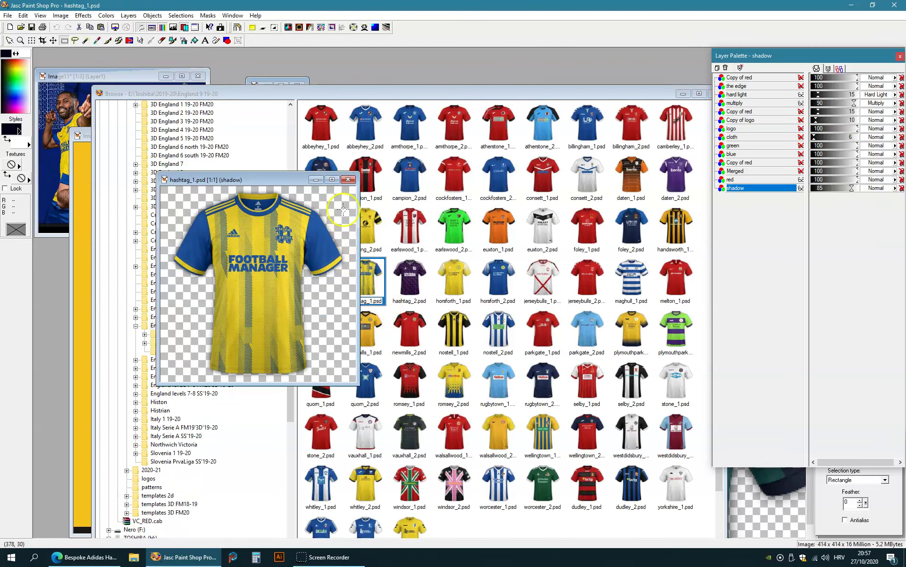
{"action": "left_click_drag", "start_coordinate": [280, 182], "coordinate": [521, 59]}
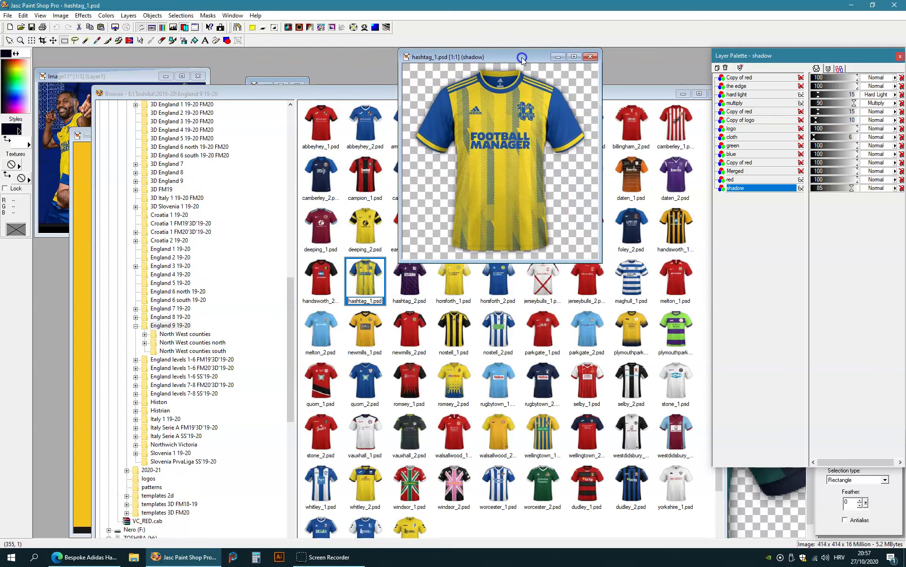
{"action": "left_click", "coordinate": [373, 96]}
{"action": "left_click_drag", "start_coordinate": [372, 96], "coordinate": [356, 95]}
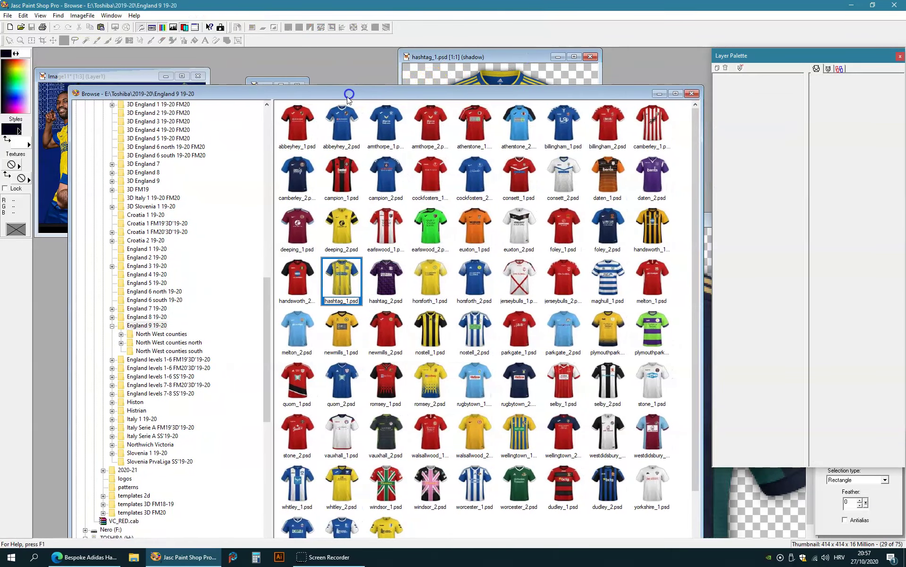
- Open birmingham_1.psd from the England 2 19-20 folder, move it aside and minimize the image browser
{"action": "left_click", "coordinate": [151, 258]}
{"action": "double_click", "coordinate": [430, 124]}
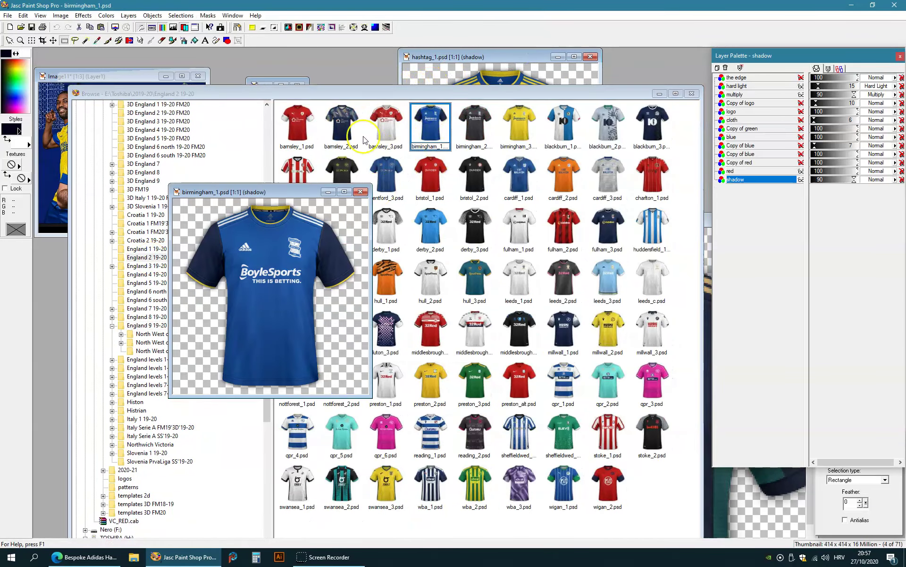
{"action": "left_click_drag", "start_coordinate": [292, 192], "coordinate": [168, 193]}
{"action": "left_click", "coordinate": [659, 93]}
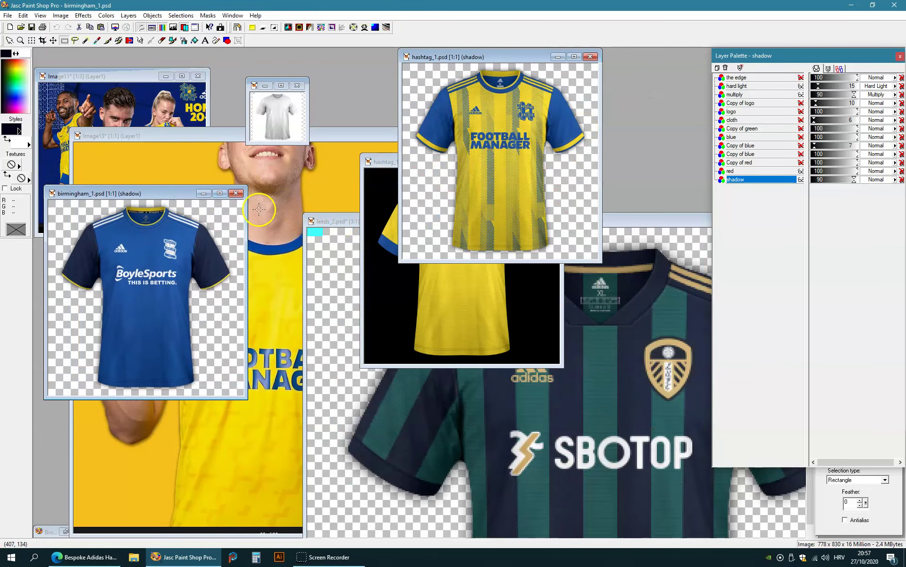
- Copy the black neck tape from birmingham_1.psd's Copy of green layer and paste it inside the yellow shirt's collar on the collar layer
{"action": "scroll", "coordinate": [191, 239], "scroll_direction": "up", "scroll_amount": 2}
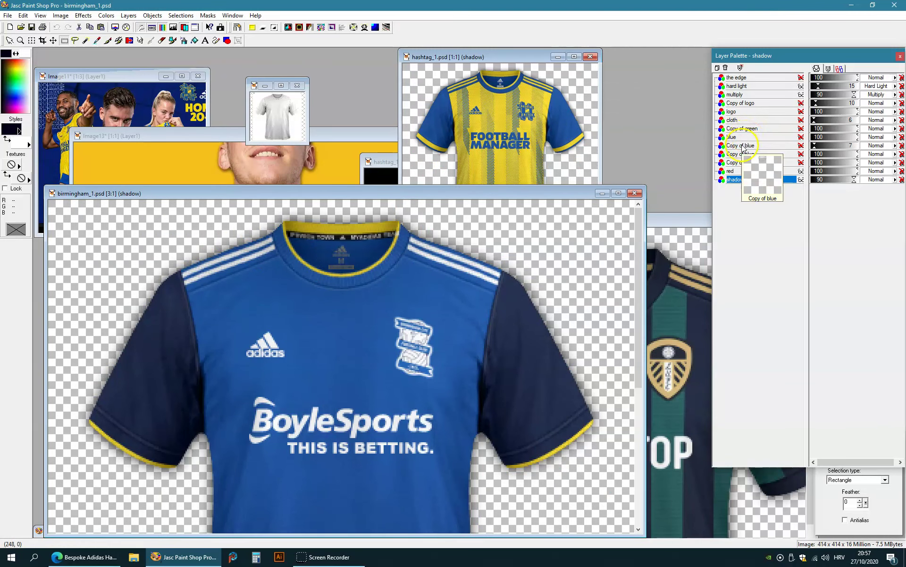
{"action": "left_click", "coordinate": [745, 130]}
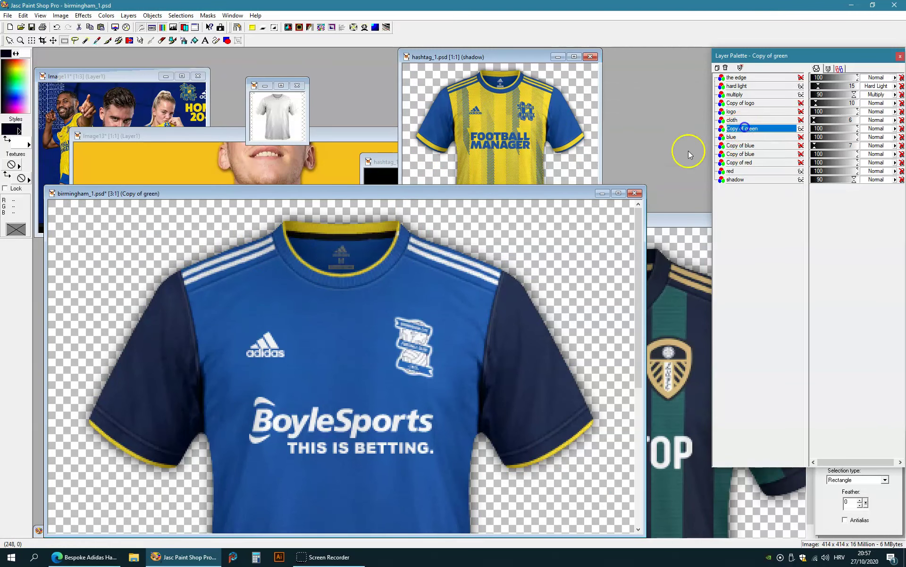
{"action": "left_click_drag", "start_coordinate": [456, 249], "coordinate": [465, 304]}
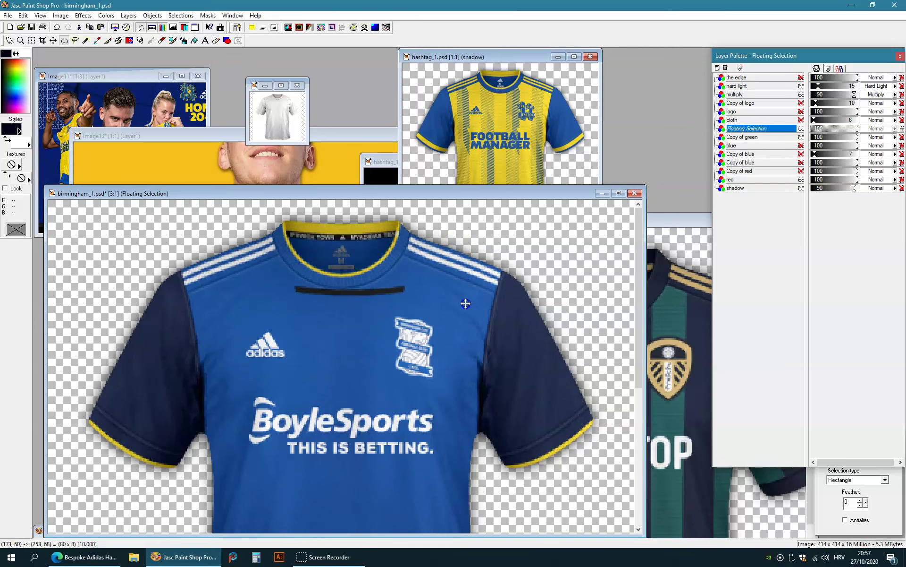
{"action": "left_click_drag", "start_coordinate": [394, 161], "coordinate": [279, 192]}
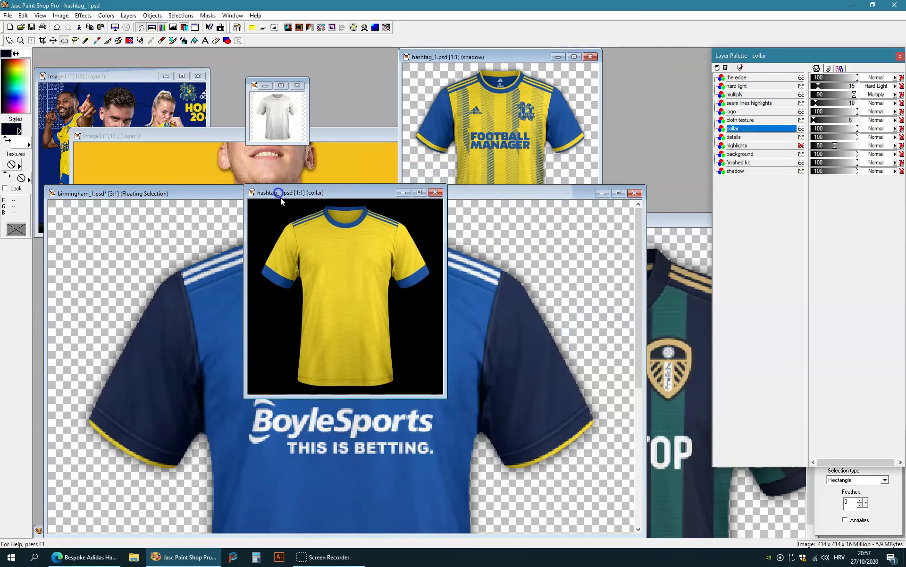
{"action": "scroll", "coordinate": [516, 257], "scroll_direction": "up", "scroll_amount": 4}
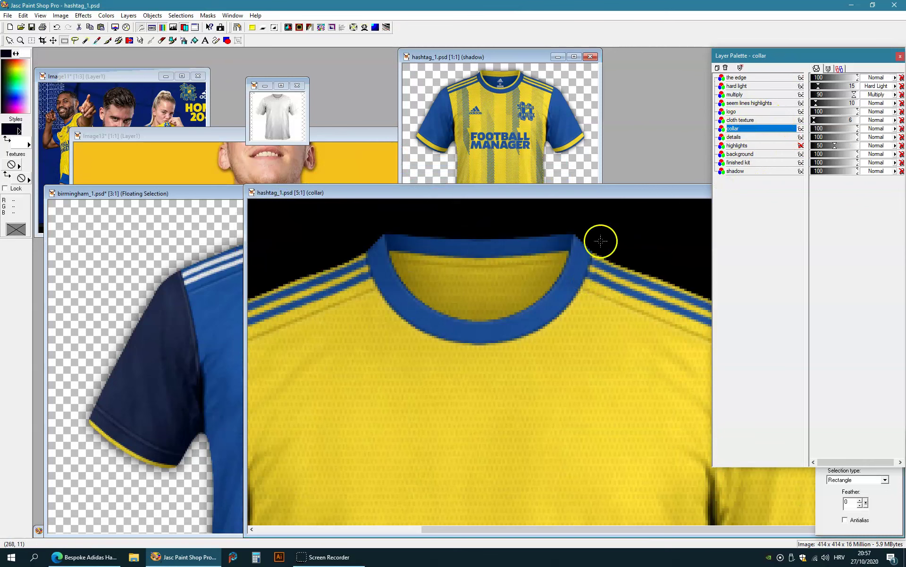
{"action": "key", "text": "ctrl+e"}
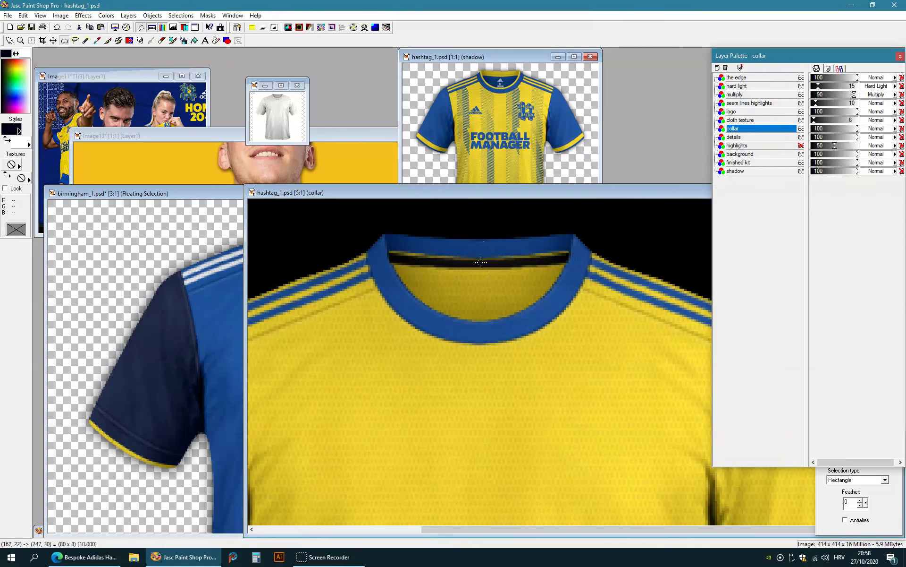
{"action": "left_click", "coordinate": [480, 260]}
- Fill the yellow gap between the back collar and the black neck tape with a blue rectangle on the details layer
{"action": "left_click", "coordinate": [227, 40]}
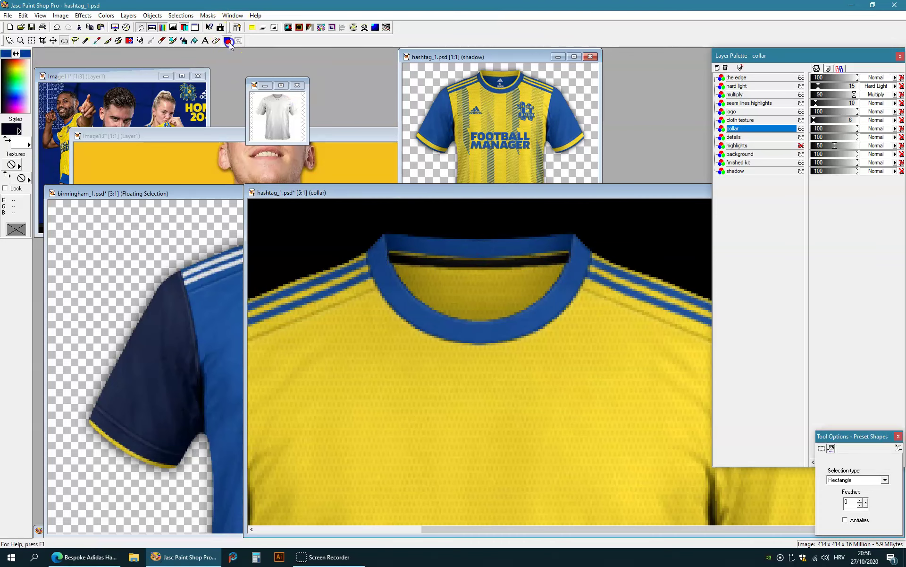
{"action": "left_click", "coordinate": [743, 138]}
{"action": "left_click_drag", "start_coordinate": [385, 235], "coordinate": [384, 237]}
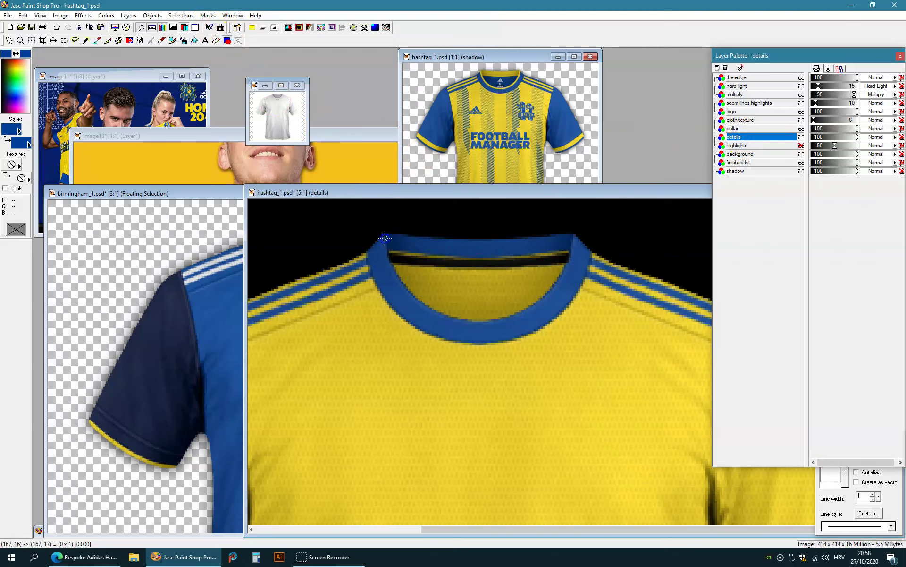
{"action": "mouse_move", "coordinate": [431, 257]}
{"action": "left_mouse_down"}
{"action": "mouse_move", "coordinate": [492, 261]}
{"action": "mouse_move", "coordinate": [506, 249]}
{"action": "mouse_move", "coordinate": [564, 273]}
{"action": "mouse_move", "coordinate": [584, 270]}
{"action": "left_mouse_up"}
{"action": "scroll", "coordinate": [559, 251], "scroll_direction": "up", "scroll_amount": 1}
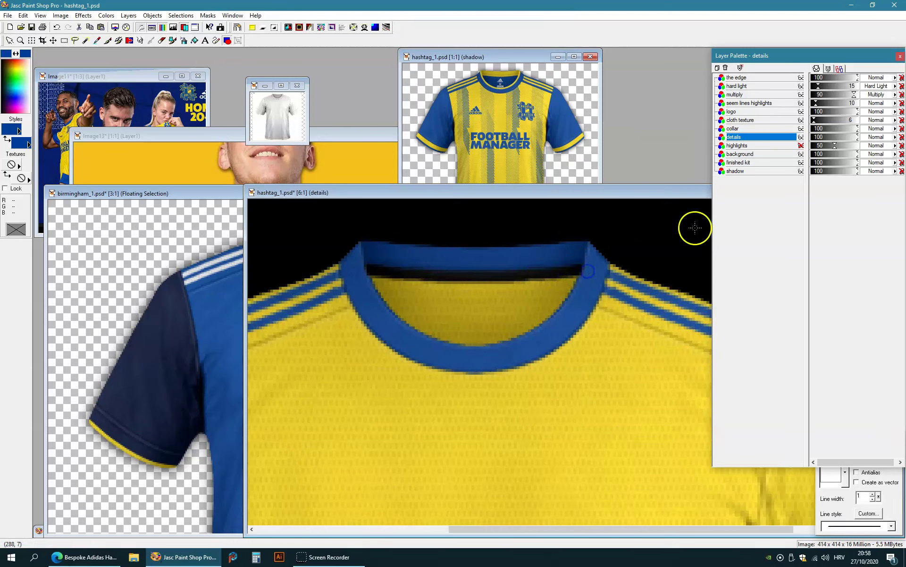
- Select the neck area on the collar layer with a rectangular selection, nudge its contents up slightly and deselect
{"action": "left_click", "coordinate": [743, 129]}
{"action": "left_click", "coordinate": [64, 41]}
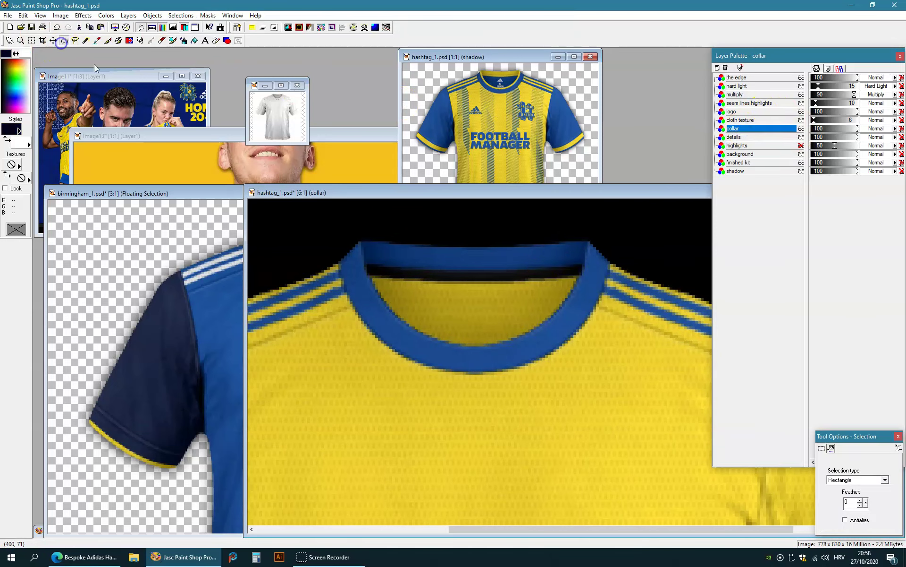
{"action": "left_click_drag", "start_coordinate": [325, 224], "coordinate": [638, 354]}
{"action": "left_click_drag", "start_coordinate": [556, 311], "coordinate": [556, 308]}
{"action": "right_click", "coordinate": [556, 309]}
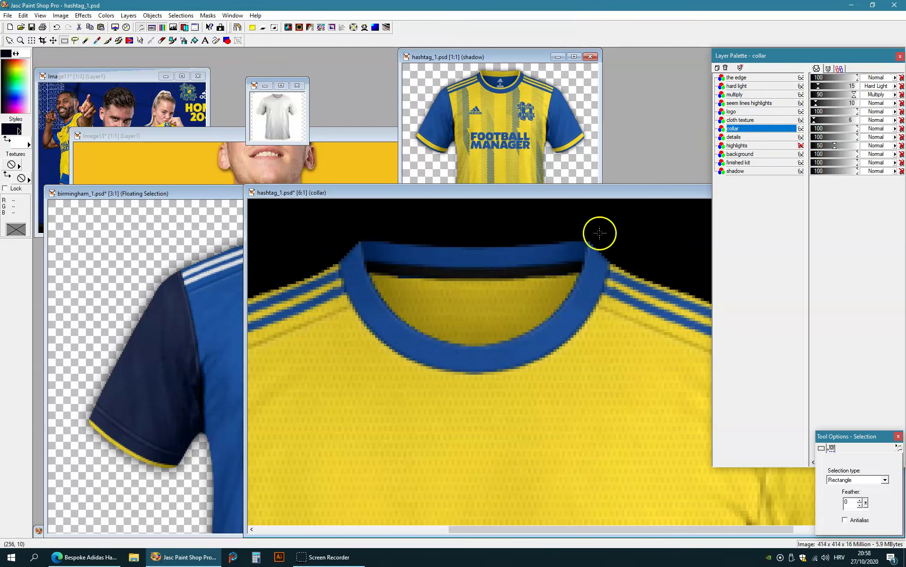
- Remove the leftover blue pixels beneath the black neck tape on the details layer
{"action": "left_click", "coordinate": [745, 138]}
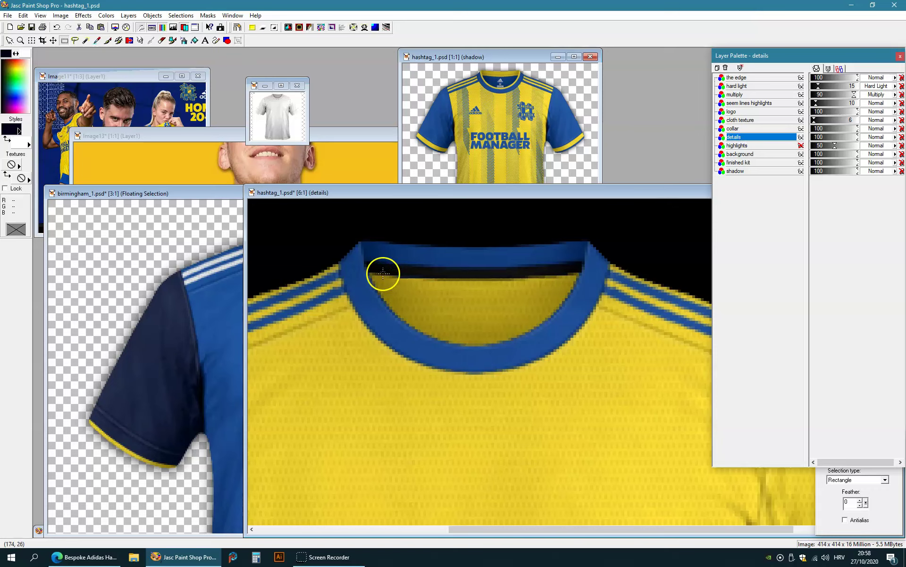
{"action": "left_click_drag", "start_coordinate": [376, 271], "coordinate": [377, 271]}
{"action": "left_click_drag", "start_coordinate": [434, 287], "coordinate": [563, 279]}
{"action": "scroll", "coordinate": [502, 291], "scroll_direction": "down", "scroll_amount": 1}
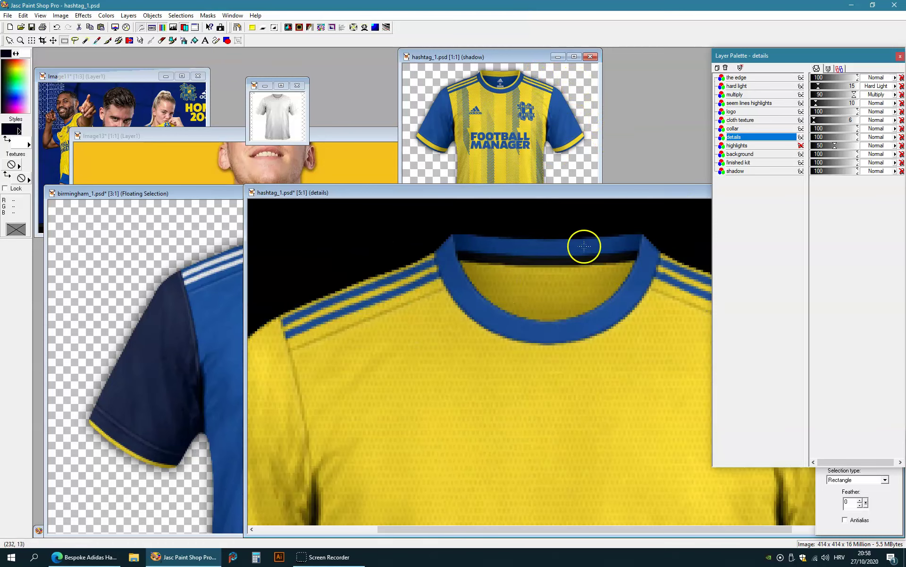
- Select and copy the neck lettering, inner collar tag and Adidas chest logo from birmingham_1.psd's logo layer, including the empty canvas corner
{"action": "left_click_drag", "start_coordinate": [588, 195], "coordinate": [439, 306]}
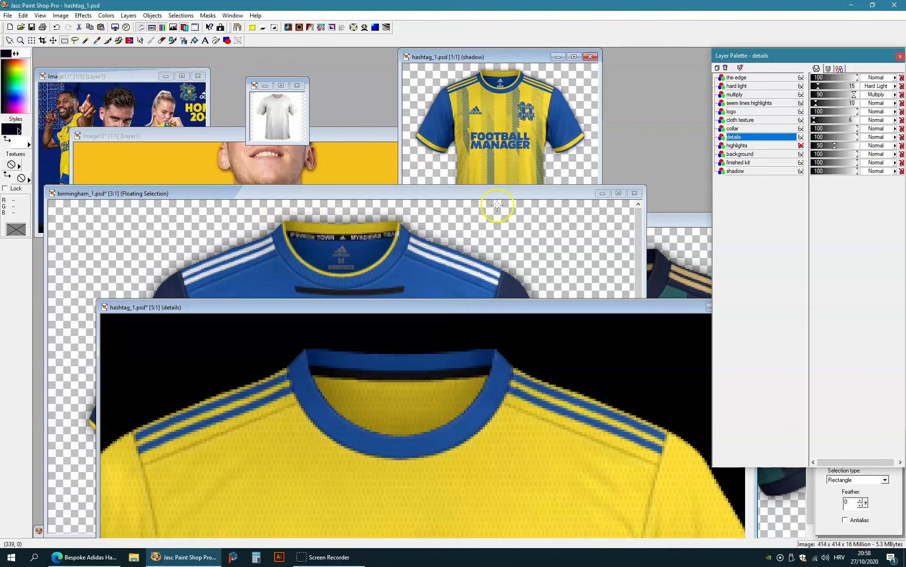
{"action": "left_click_drag", "start_coordinate": [269, 208], "coordinate": [465, 280]}
{"action": "left_click", "coordinate": [522, 300]}
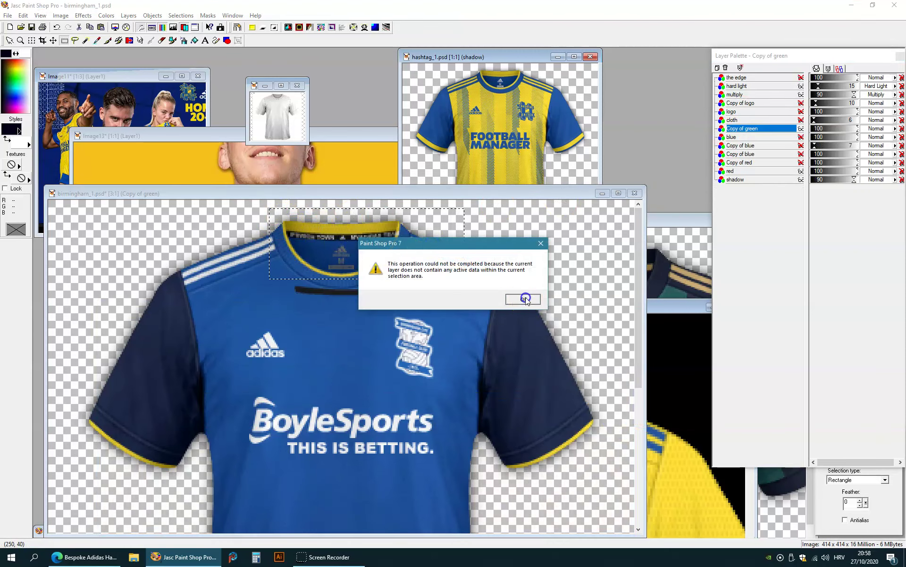
{"action": "left_click", "coordinate": [755, 111]}
{"action": "left_click_drag", "start_coordinate": [296, 325], "coordinate": [316, 379]}
{"action": "left_click_drag", "start_coordinate": [94, 236], "coordinate": [29, 166]}
{"action": "left_click_drag", "start_coordinate": [248, 219], "coordinate": [448, 280]}
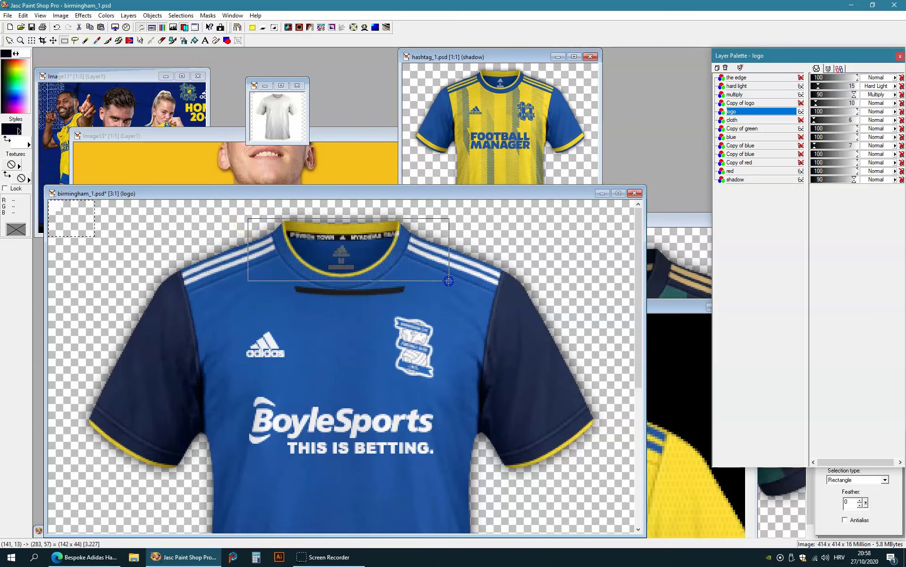
{"action": "left_click_drag", "start_coordinate": [233, 323], "coordinate": [327, 381]}
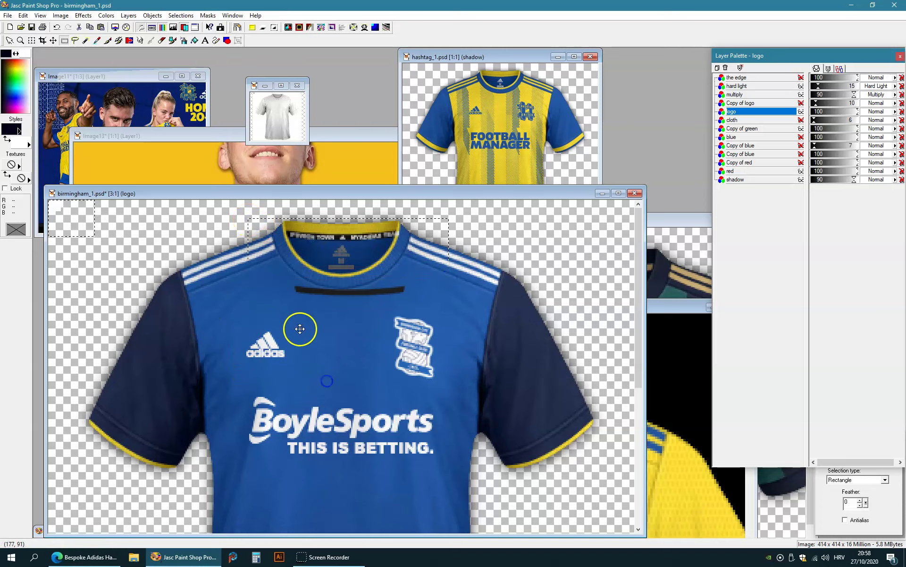
- Paste the copied lettering, tag and Adidas logo onto the yellow shirt's logo layer, align them to the canvas corner and try a mirror check
{"action": "left_click_drag", "start_coordinate": [673, 310], "coordinate": [737, 257]}
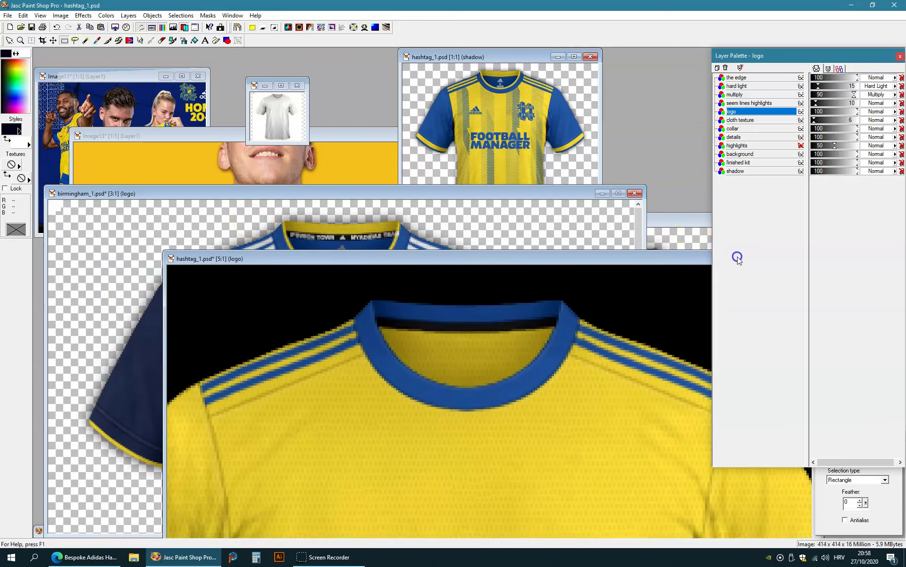
{"action": "scroll", "coordinate": [436, 397], "scroll_direction": "down", "scroll_amount": 1}
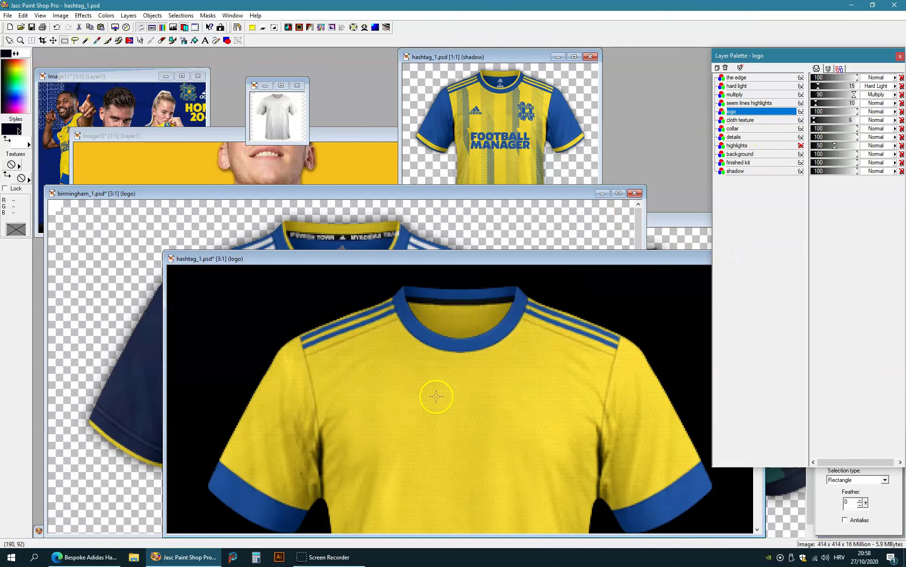
{"action": "key", "text": "ctrl+e"}
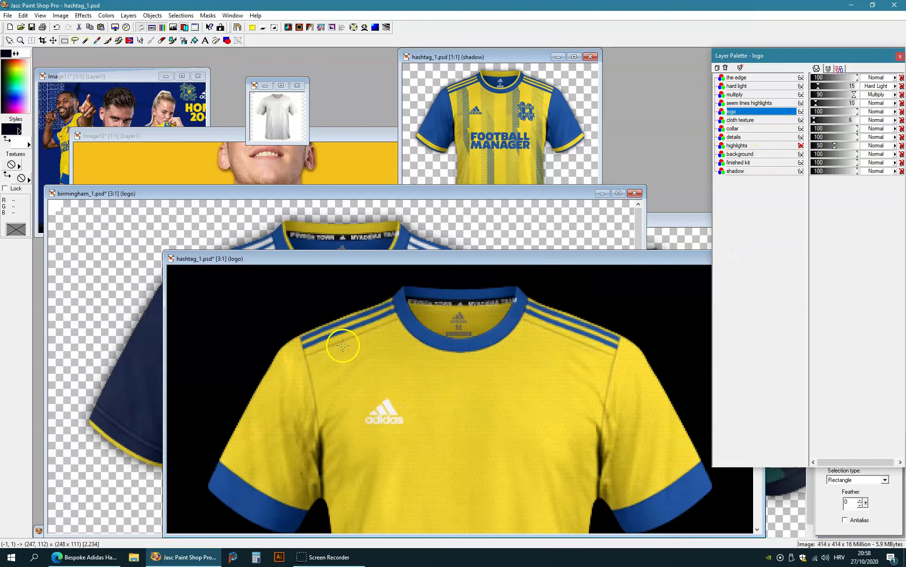
{"action": "left_click", "coordinate": [342, 342]}
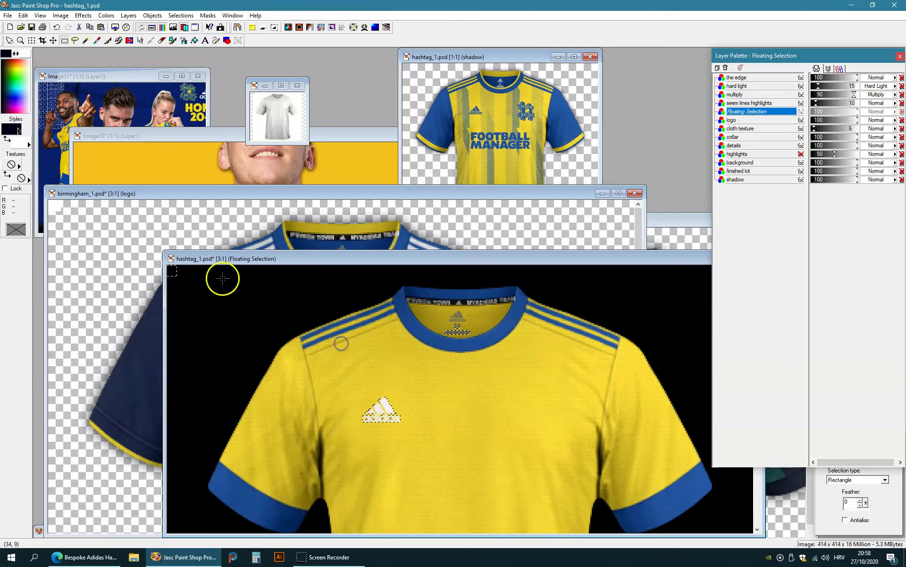
{"action": "scroll", "coordinate": [183, 281], "scroll_direction": "up", "scroll_amount": 2}
{"action": "left_click_drag", "start_coordinate": [178, 276], "coordinate": [182, 275]}
{"action": "scroll", "coordinate": [581, 406], "scroll_direction": "down", "scroll_amount": 1}
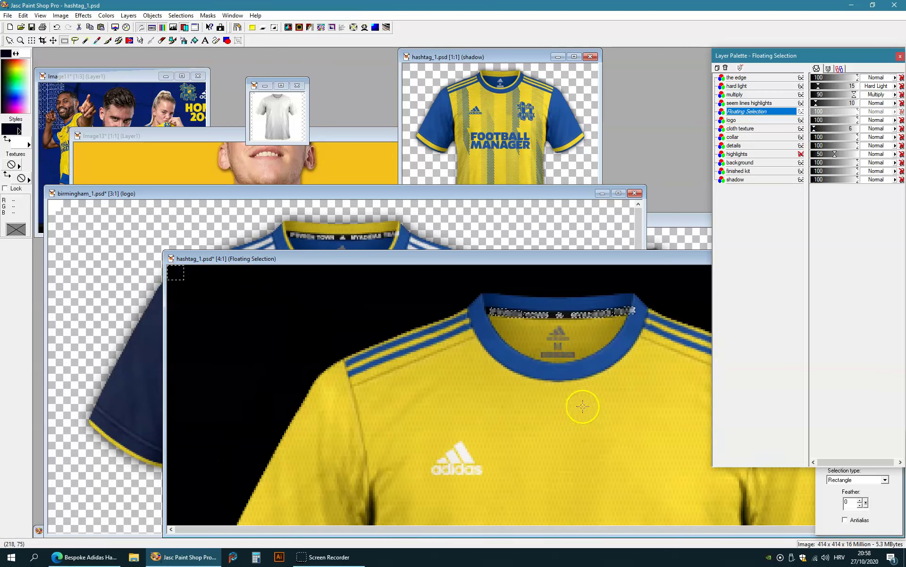
{"action": "right_click", "coordinate": [643, 359]}
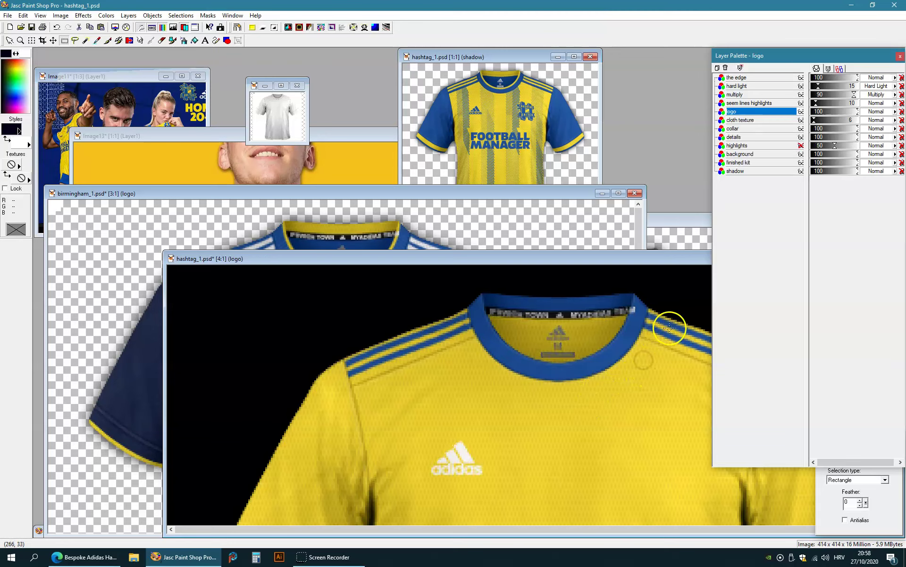
{"action": "key", "text": "ctrl+m"}
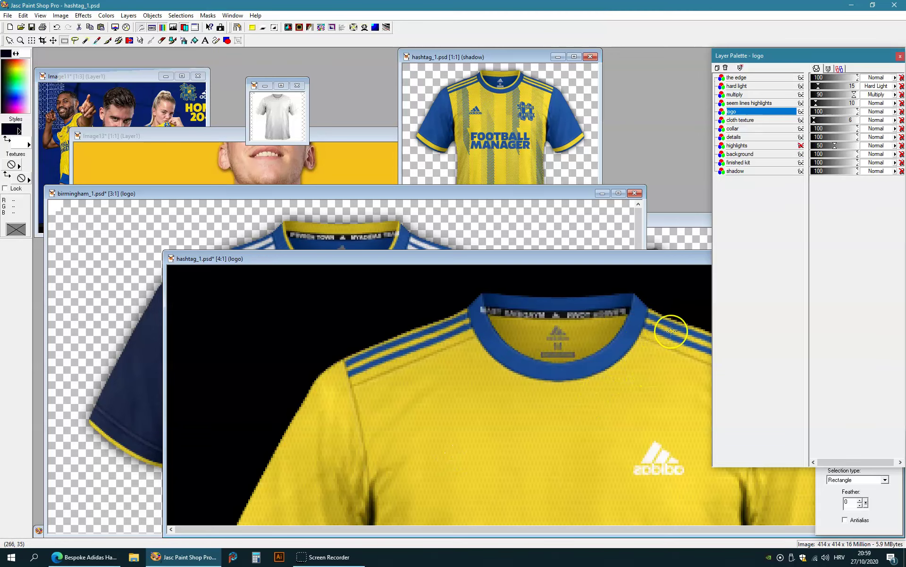
{"action": "key", "text": "ctrl+z"}
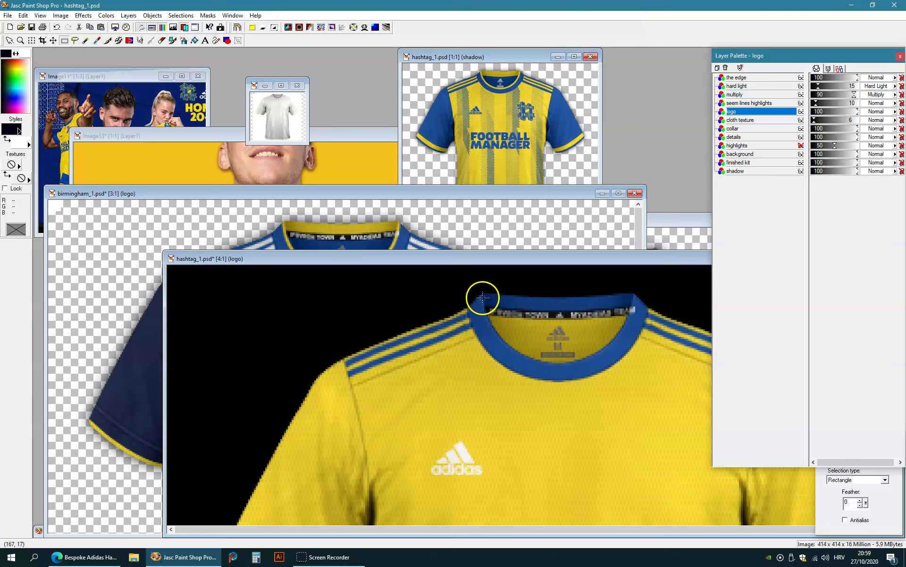
- Delete the neck lettering that overlaps the collar's right edge, using an antialiased point-to-point freehand selection
{"action": "left_click", "coordinate": [76, 41]}
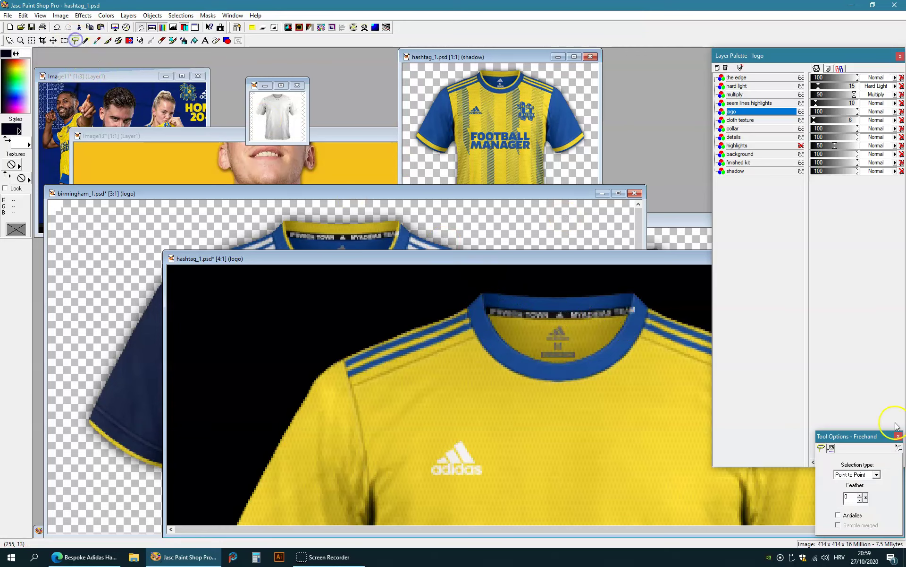
{"action": "left_click_drag", "start_coordinate": [636, 281], "coordinate": [618, 332]}
{"action": "left_click", "coordinate": [622, 333]}
{"action": "left_click", "coordinate": [670, 268]}
{"action": "right_click", "coordinate": [668, 270]}
{"action": "key", "text": "Delete"}
{"action": "right_click", "coordinate": [632, 408]}
{"action": "scroll", "coordinate": [542, 381], "scroll_direction": "down", "scroll_amount": 1}
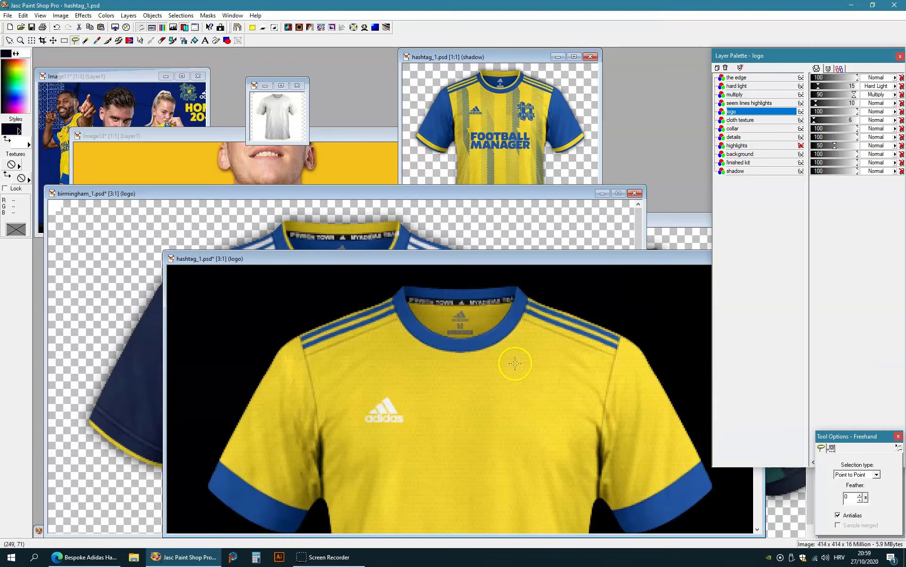
- Reduce birmingham_1.psd to 1:1 and rearrange the windows so the reference photo's chest logos show beside the yellow shirt
{"action": "left_click_drag", "start_coordinate": [392, 196], "coordinate": [389, 80]}
{"action": "scroll", "coordinate": [266, 236], "scroll_direction": "down", "scroll_amount": 1}
{"action": "scroll", "coordinate": [269, 238], "scroll_direction": "down", "scroll_amount": 1}
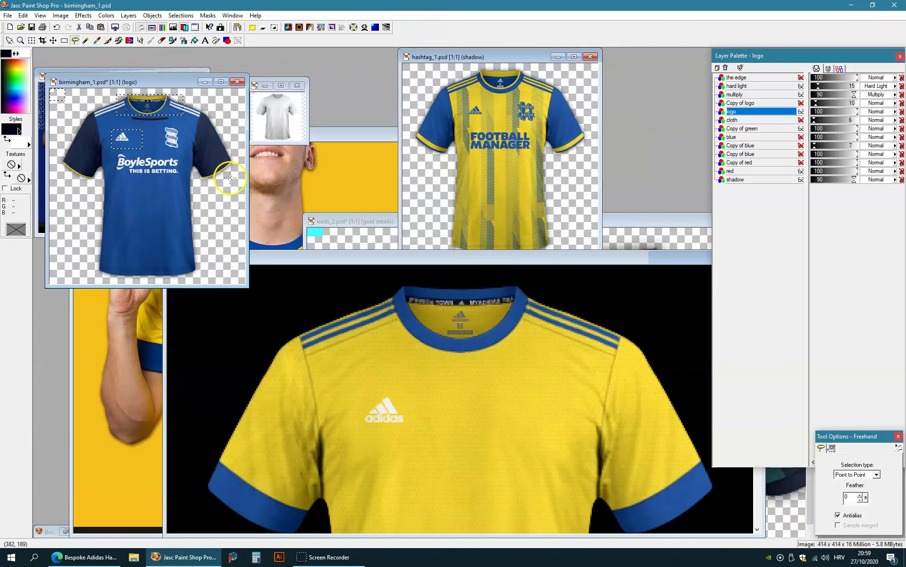
{"action": "left_click_drag", "start_coordinate": [188, 85], "coordinate": [355, 62]}
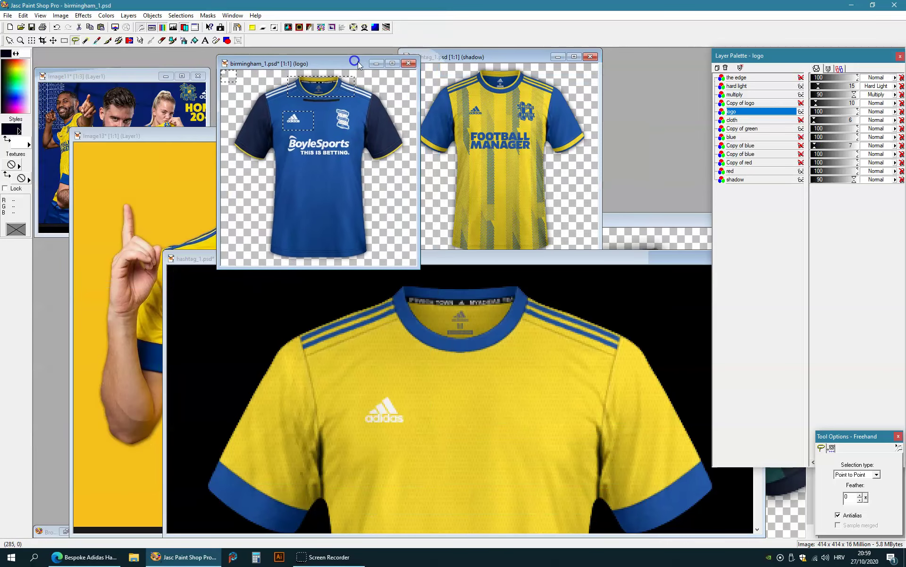
{"action": "left_click_drag", "start_coordinate": [469, 261], "coordinate": [569, 220]}
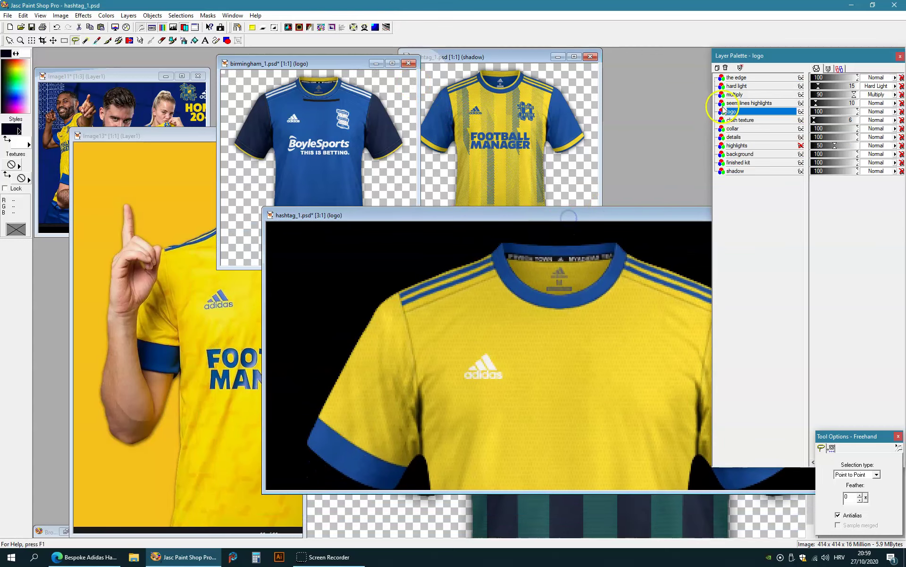
- Select the logo layer's artwork and recolour only the Adidas chest logo solid blue with a filled rectangle over it
{"action": "key", "text": "ctrl+a"}
{"action": "left_click", "coordinate": [539, 382]}
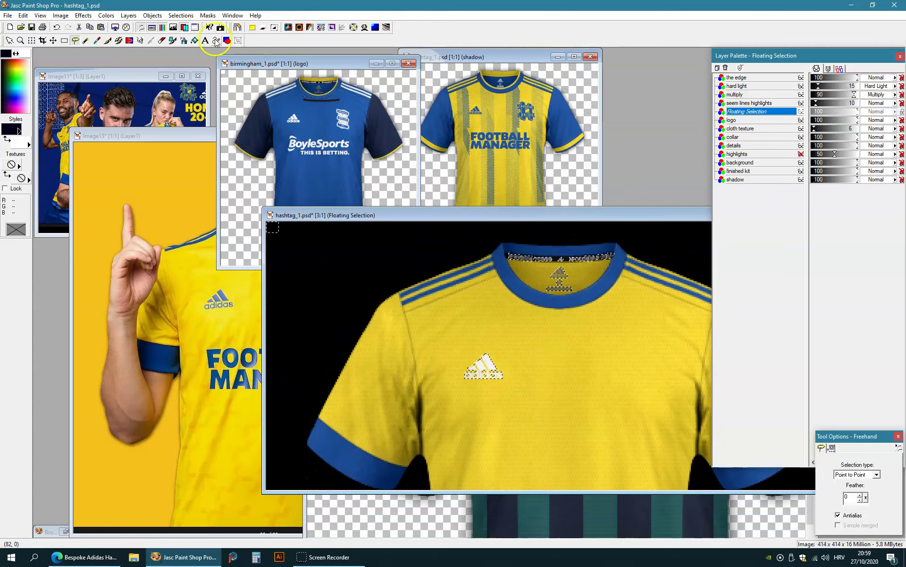
{"action": "left_click", "coordinate": [227, 40]}
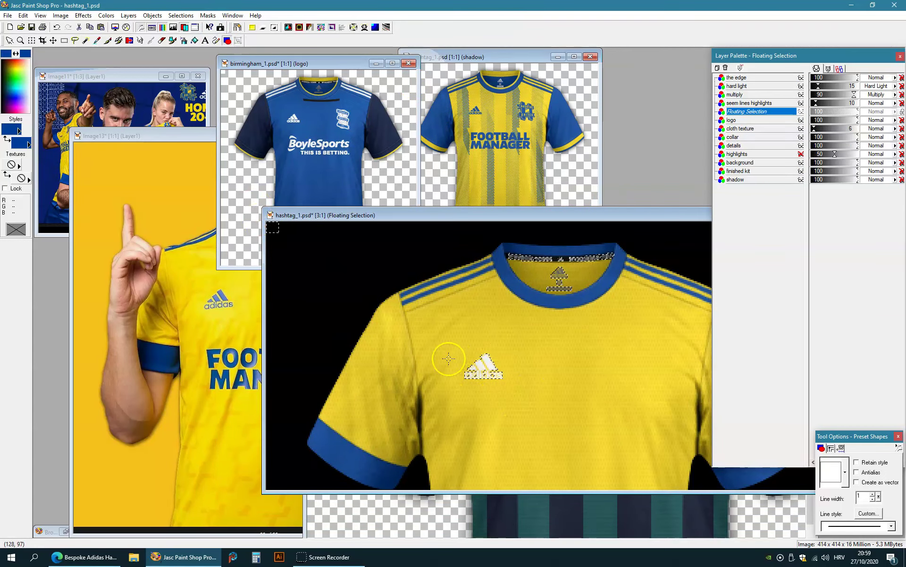
{"action": "left_click_drag", "start_coordinate": [444, 339], "coordinate": [549, 414]}
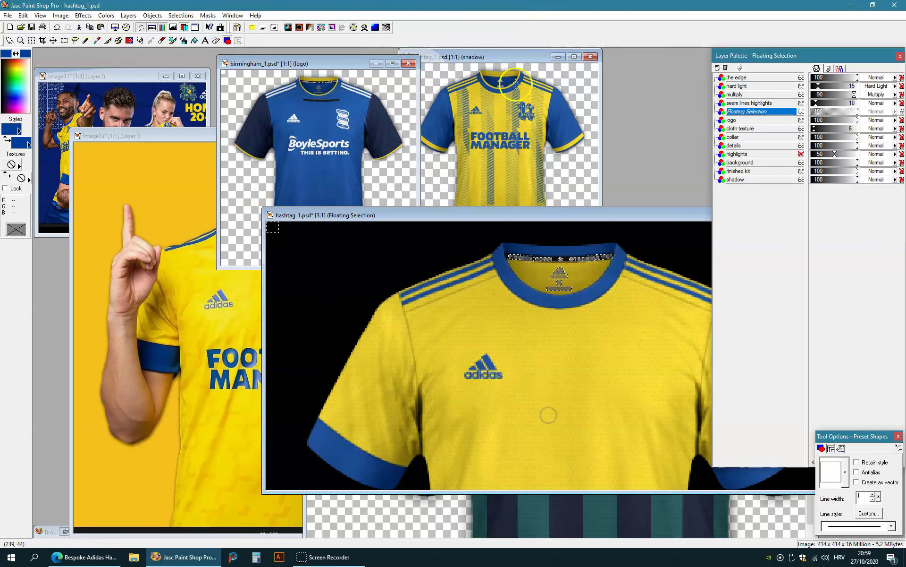
- On the logo layer of the striped hashtag_1.psd shirt, select the Hashtag United crest and FOOTBALL MANAGER lettering with two combined rectangular selections
{"action": "left_click_drag", "start_coordinate": [208, 135], "coordinate": [129, 67]}
{"action": "left_click", "coordinate": [500, 71]}
{"action": "left_click_drag", "start_coordinate": [502, 56], "coordinate": [523, 75]}
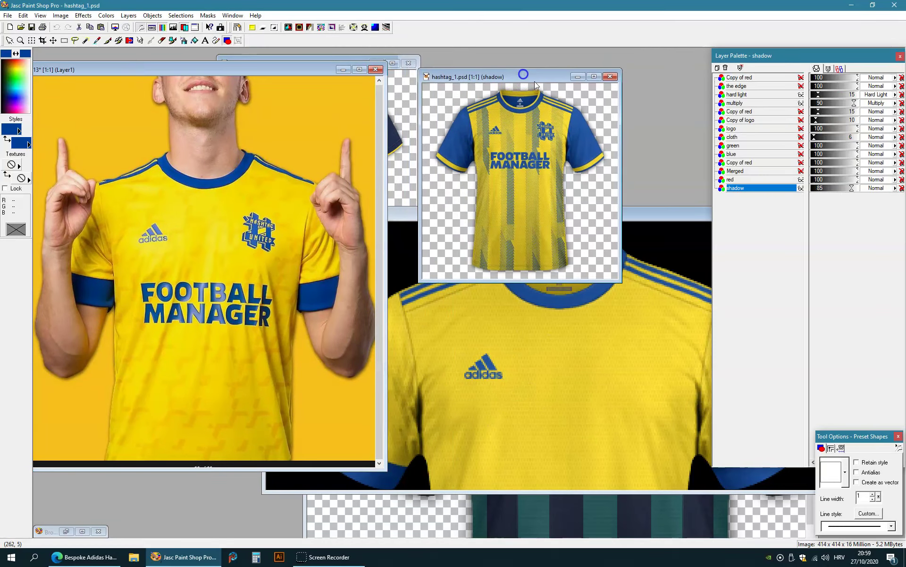
{"action": "left_click", "coordinate": [733, 128]}
{"action": "left_click_drag", "start_coordinate": [521, 116], "coordinate": [571, 144]}
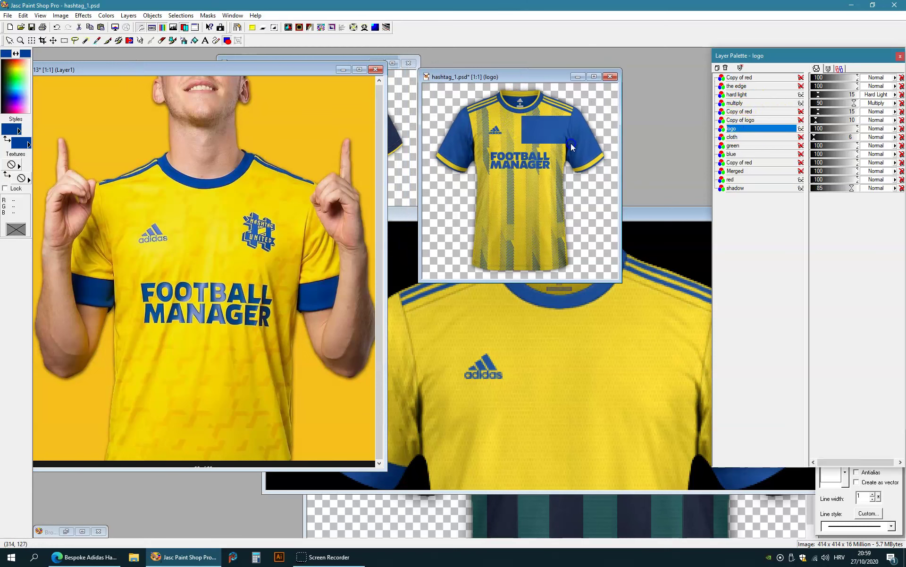
{"action": "key", "text": "ctrl+z"}
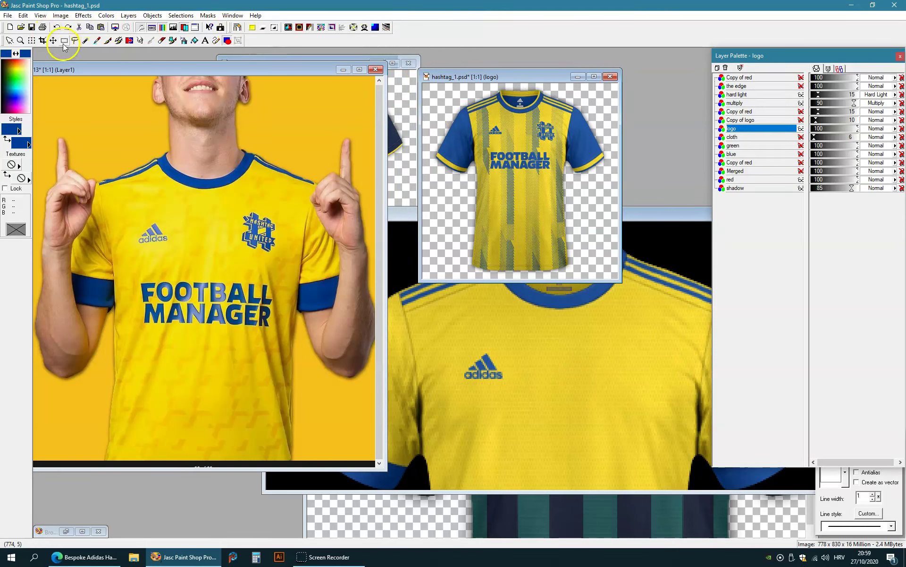
{"action": "left_click", "coordinate": [64, 41]}
{"action": "left_click_drag", "start_coordinate": [528, 116], "coordinate": [563, 145]}
{"action": "left_click_drag", "start_coordinate": [480, 143], "coordinate": [558, 184]}
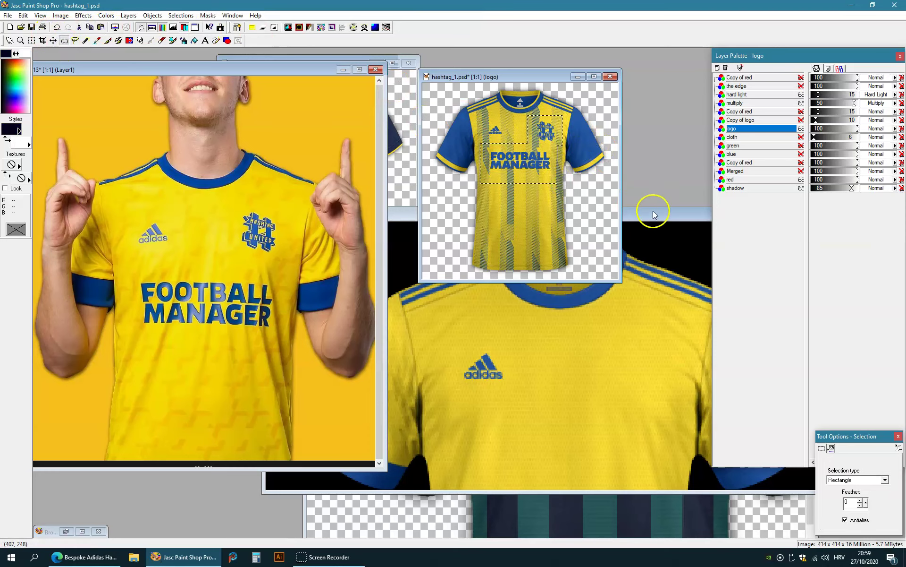
- Copy the crest and FOOTBALL MANAGER lettering onto the plain yellow shirt's logo layer and place them across the chest
{"action": "left_click_drag", "start_coordinate": [653, 211], "coordinate": [631, 181]}
{"action": "scroll", "coordinate": [533, 319], "scroll_direction": "down", "scroll_amount": 1}
{"action": "left_click", "coordinate": [748, 122]}
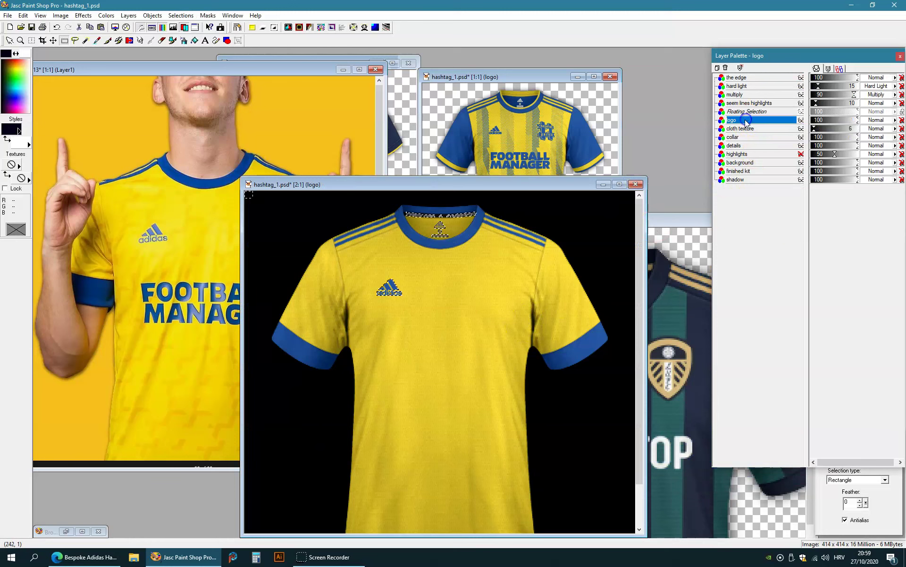
{"action": "left_click_drag", "start_coordinate": [419, 351], "coordinate": [439, 316]}
{"action": "left_click", "coordinate": [440, 316]}
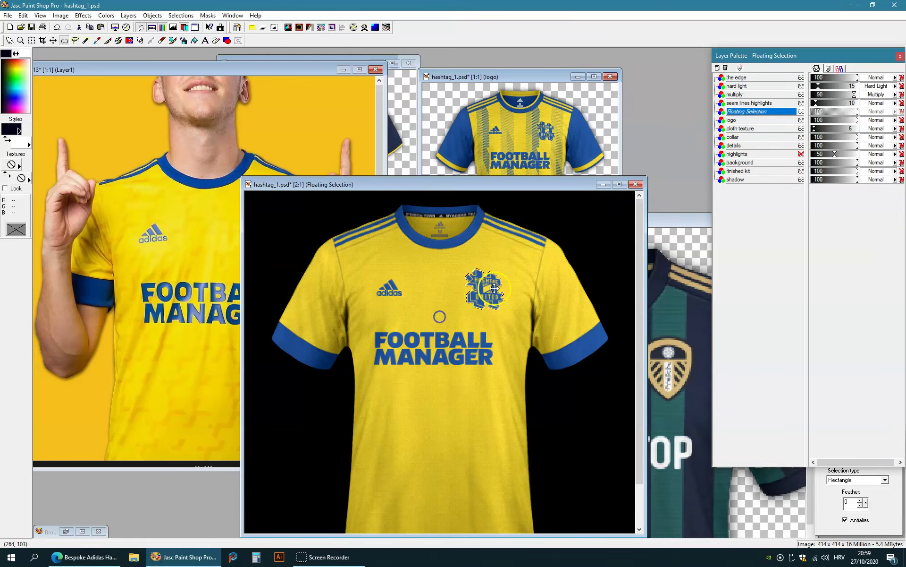
- Select the Hashtag United crest, nudge it slightly towards the shirt's centre and deselect it
{"action": "left_click_drag", "start_coordinate": [453, 260], "coordinate": [533, 315]}
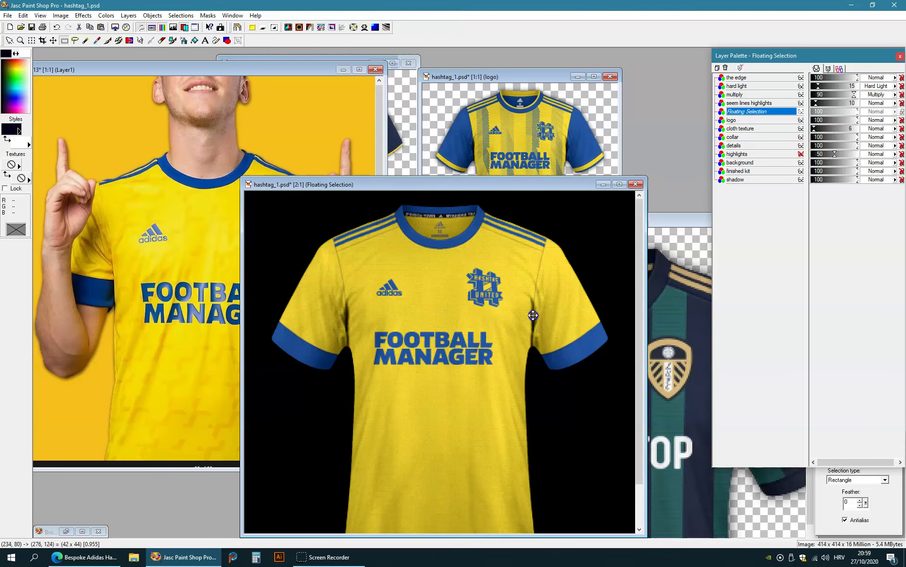
{"action": "left_click", "coordinate": [519, 282]}
{"action": "left_click", "coordinate": [486, 254]}
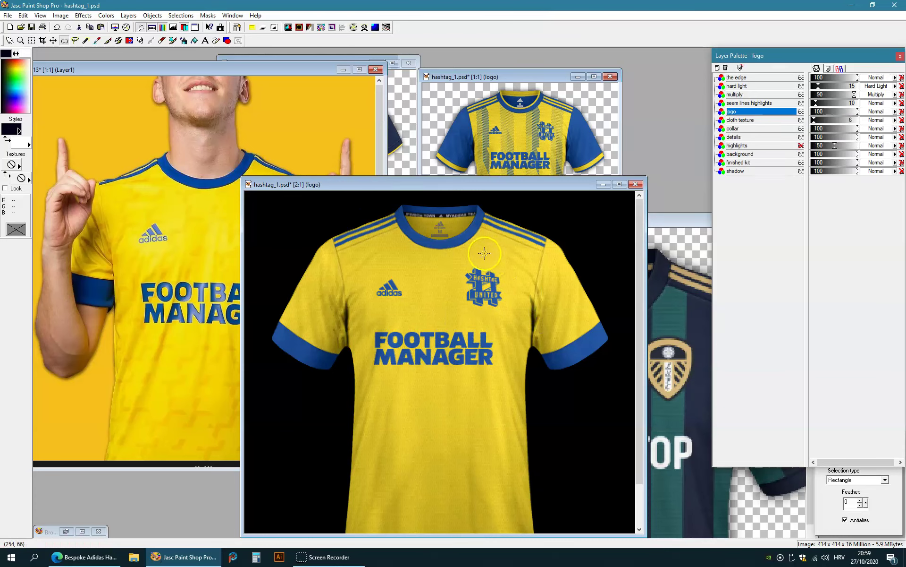
- Mirror the logo layer, nudge the Adidas logo towards the shirt's centre to balance it with the crest, and mirror back
{"action": "key", "text": "ctrl+m"}
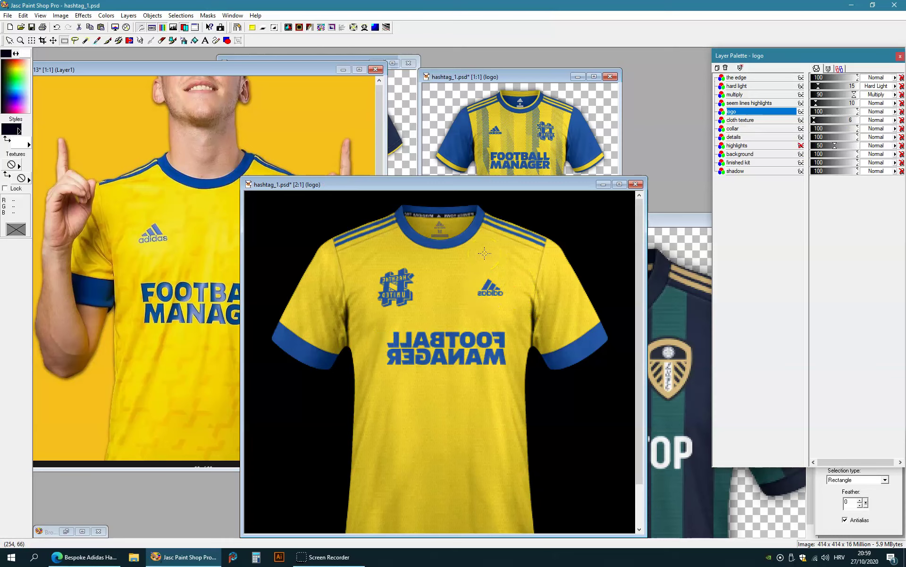
{"action": "left_click_drag", "start_coordinate": [464, 264], "coordinate": [534, 317]}
{"action": "left_click", "coordinate": [518, 303]}
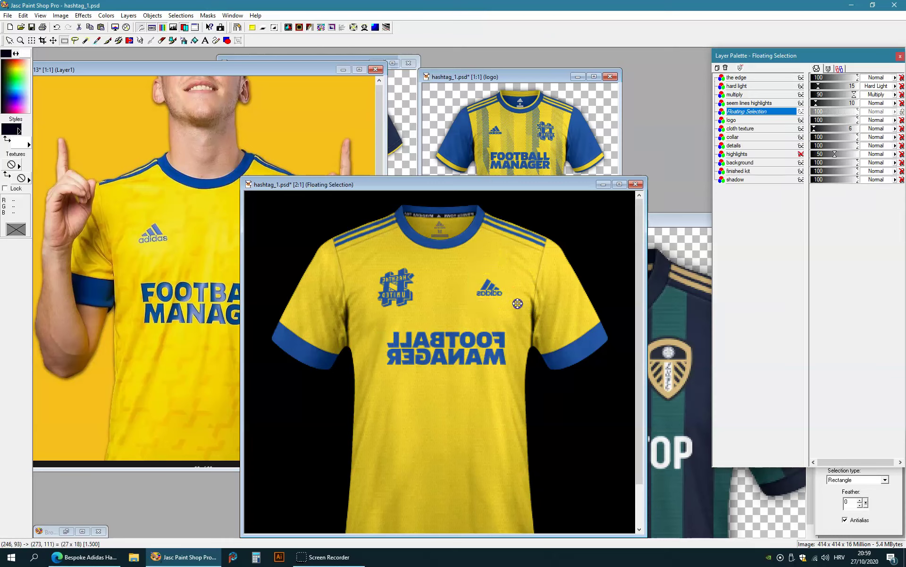
{"action": "left_click", "coordinate": [484, 254]}
{"action": "key", "text": "ctrl+m"}
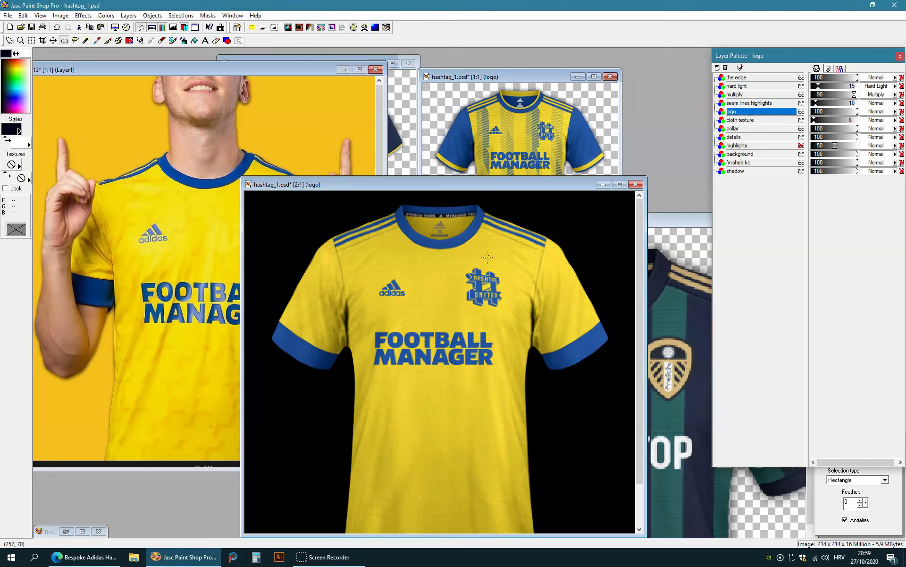
- Nudge the Hashtag United crest slightly outward and compare its spacing with the Adidas logo using a mirror check
{"action": "left_click_drag", "start_coordinate": [450, 255], "coordinate": [515, 311]}
{"action": "left_click", "coordinate": [495, 262]}
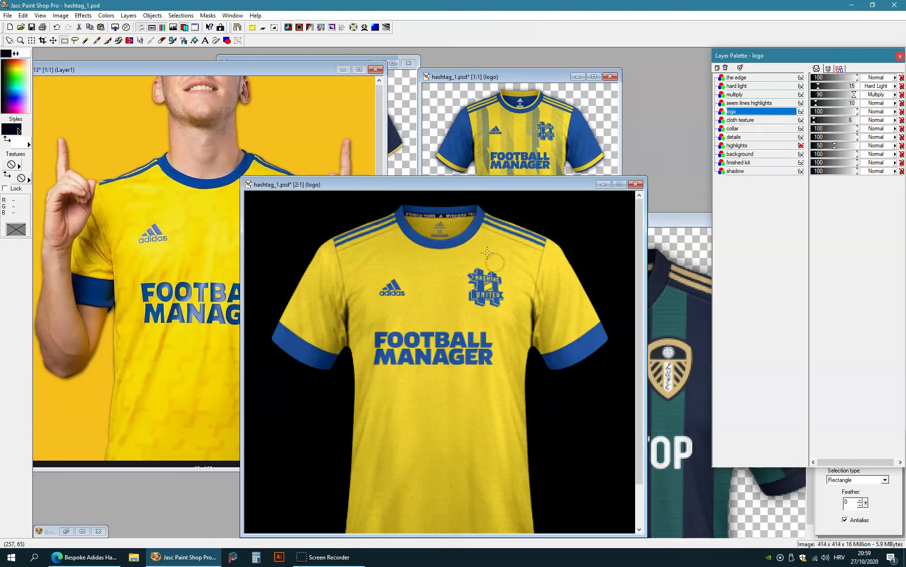
{"action": "key", "text": "ctrl+m"}
{"action": "key", "text": "ctrl+m"}
- Move the FOOTBALL MANAGER lettering slightly up and across towards the shirt's centre, checking its alignment by mirroring the logo layer
{"action": "mouse_move", "coordinate": [363, 324]}
{"action": "left_mouse_down"}
{"action": "mouse_move", "coordinate": [509, 415]}
{"action": "mouse_move", "coordinate": [495, 402]}
{"action": "left_mouse_up"}
{"action": "left_click", "coordinate": [490, 403]}
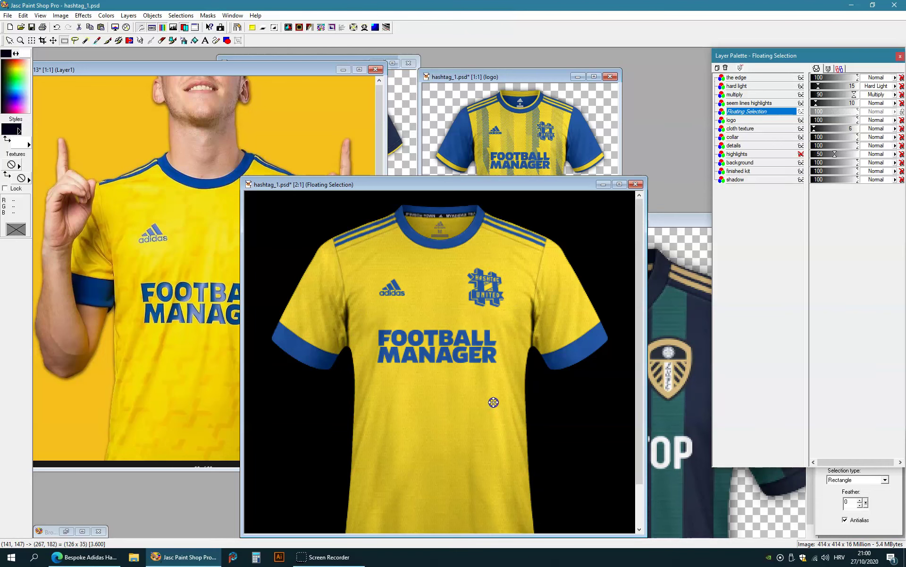
{"action": "key", "text": "ctrl+d"}
{"action": "key", "text": "ctrl+m"}
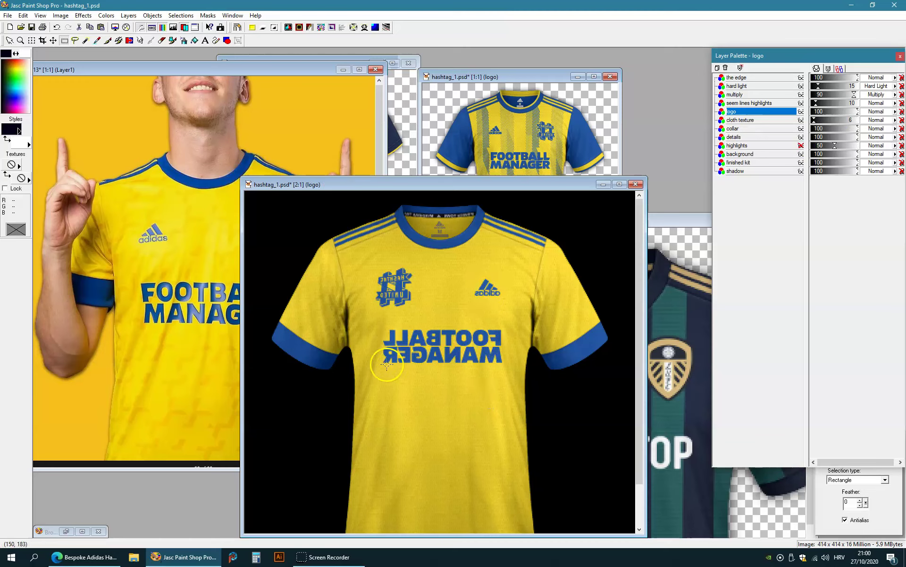
{"action": "key", "text": "ctrl+z"}
{"action": "left_click_drag", "start_coordinate": [364, 319], "coordinate": [498, 392]}
{"action": "left_click", "coordinate": [496, 392]}
{"action": "right_click", "coordinate": [495, 354]}
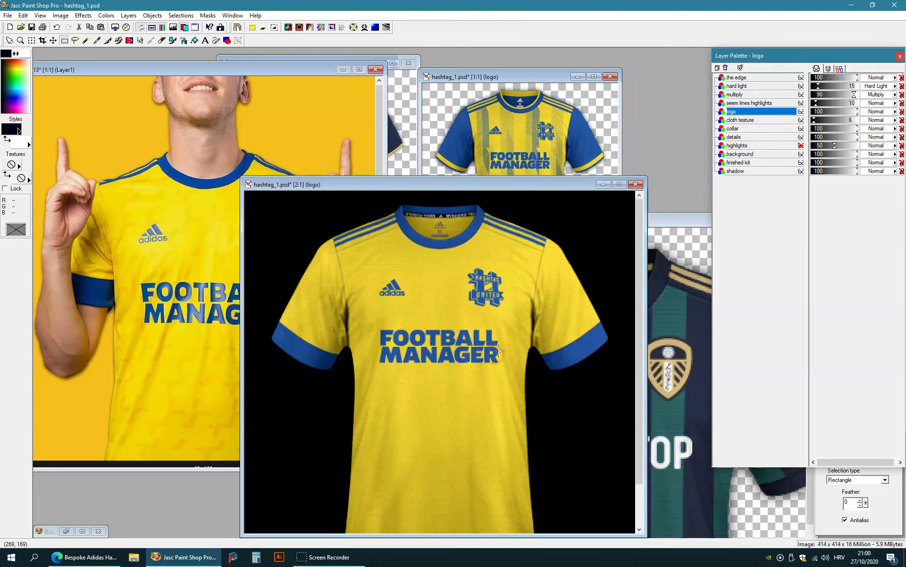
{"action": "key", "text": "ctrl+m"}
- Restore the logo layer's orientation, fine-tune the sponsor lettering's horizontal centring and repeat the mirror check
{"action": "scroll", "coordinate": [499, 350], "scroll_direction": "up", "scroll_amount": 1}
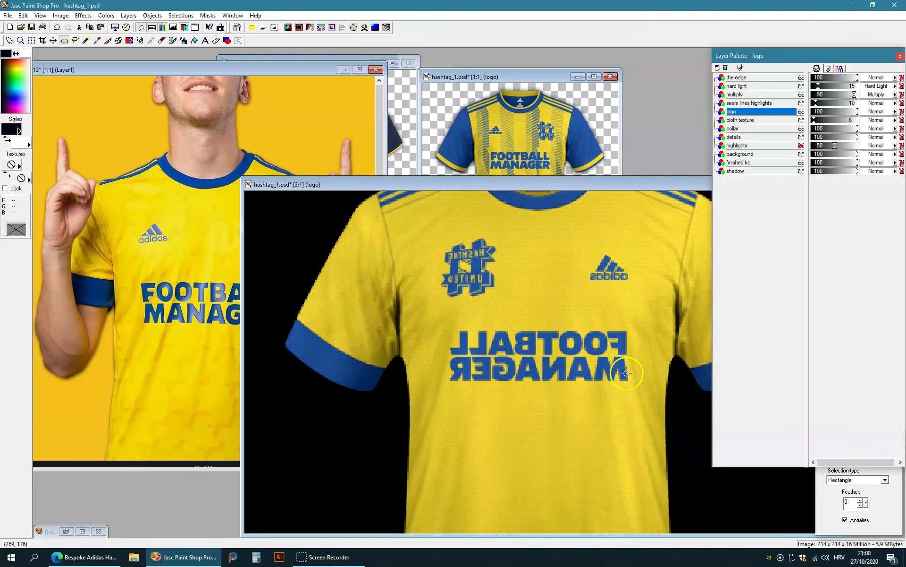
{"action": "key", "text": "ctrl+m"}
{"action": "mouse_move", "coordinate": [415, 321]}
{"action": "left_mouse_down"}
{"action": "mouse_move", "coordinate": [579, 399]}
{"action": "mouse_move", "coordinate": [666, 426]}
{"action": "left_mouse_up"}
{"action": "key", "text": "shift+Right"}
{"action": "right_click", "coordinate": [628, 365]}
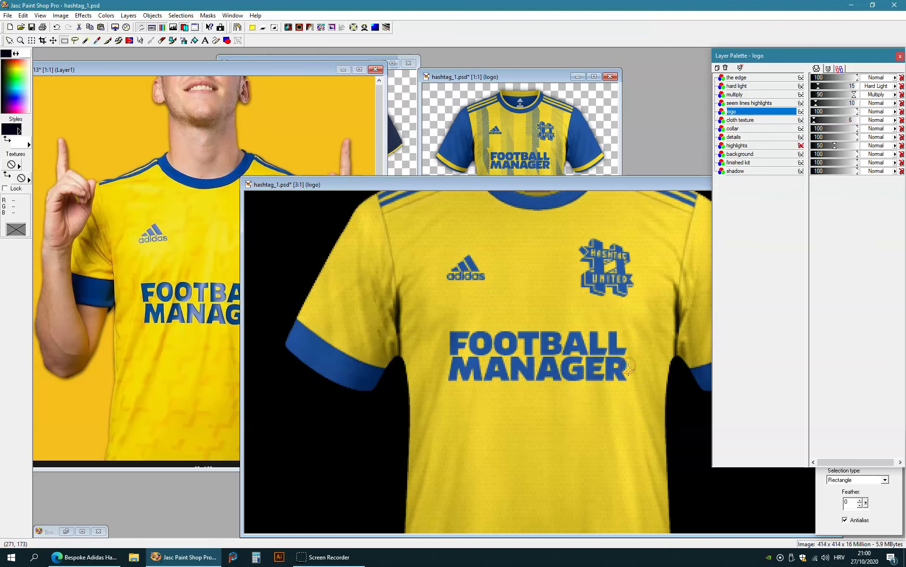
{"action": "key", "text": "ctrl+m"}
{"action": "key", "text": "ctrl+m"}
- Reduce the yellow shirt to 1:1, place its window beside the reference photo and save hashtag_1.psd
{"action": "scroll", "coordinate": [458, 320], "scroll_direction": "down", "scroll_amount": 1}
{"action": "left_click_drag", "start_coordinate": [398, 185], "coordinate": [523, 74]}
{"action": "scroll", "coordinate": [546, 181], "scroll_direction": "down", "scroll_amount": 1}
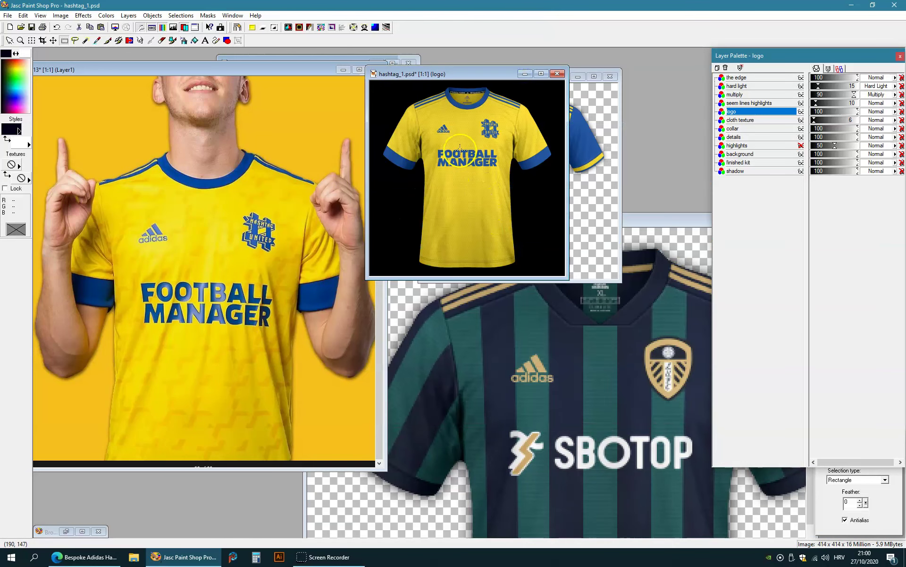
{"action": "key", "text": "ctrl+s"}
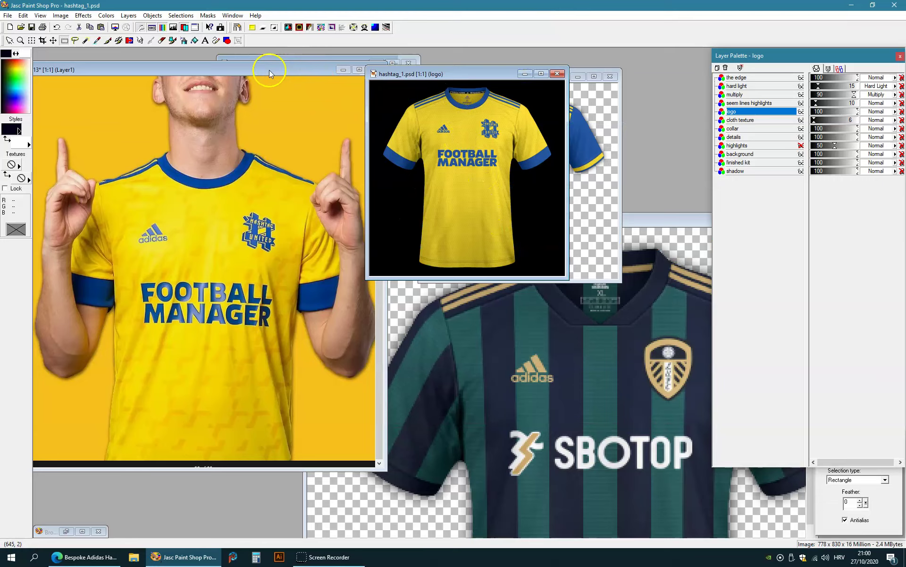
- Rotate the Image13 reference photo left by a small free angle, with all layers included, to level the shirt's pattern
{"action": "left_click_drag", "start_coordinate": [269, 71], "coordinate": [367, 61]}
{"action": "scroll", "coordinate": [372, 383], "scroll_direction": "up", "scroll_amount": 1}
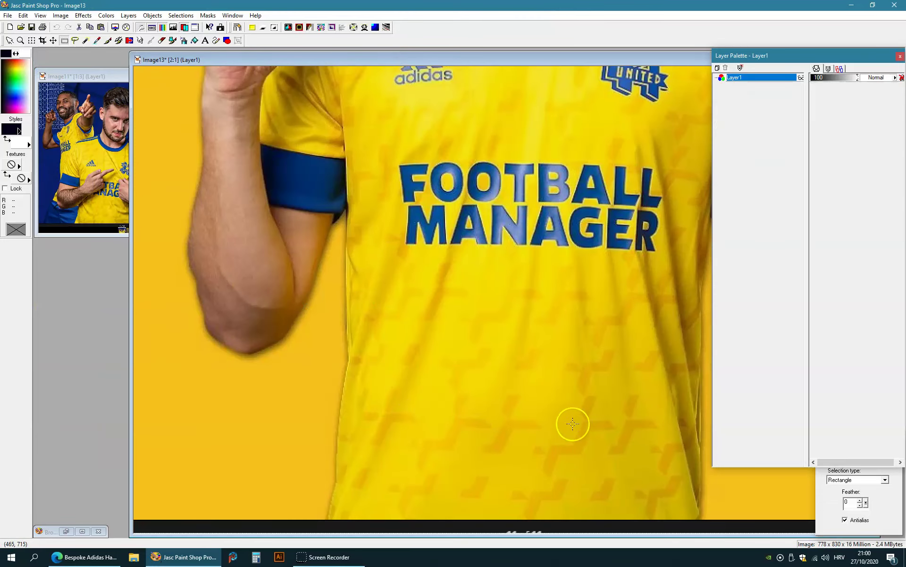
{"action": "scroll", "coordinate": [573, 423], "scroll_direction": "up", "scroll_amount": 1}
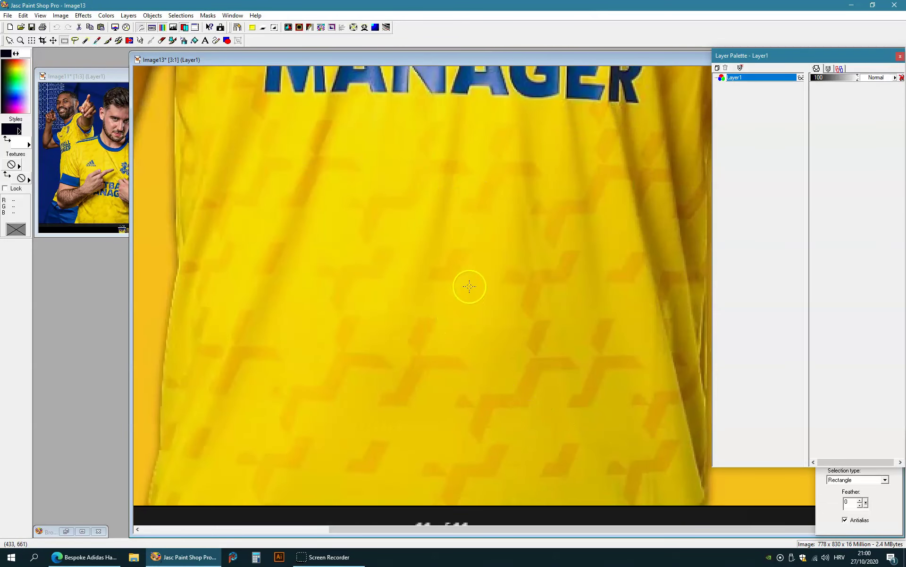
{"action": "key", "text": "ctrl+r"}
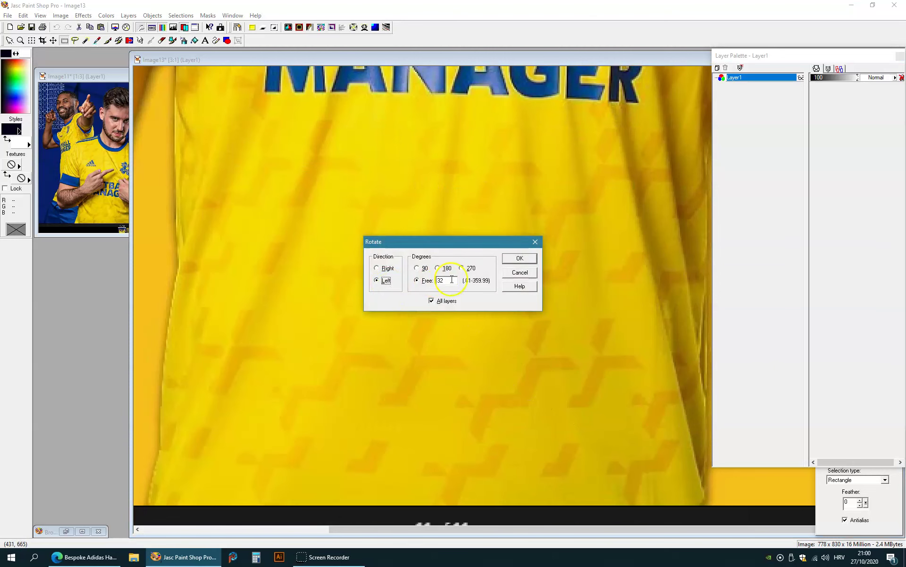
{"action": "left_click", "coordinate": [520, 258]}
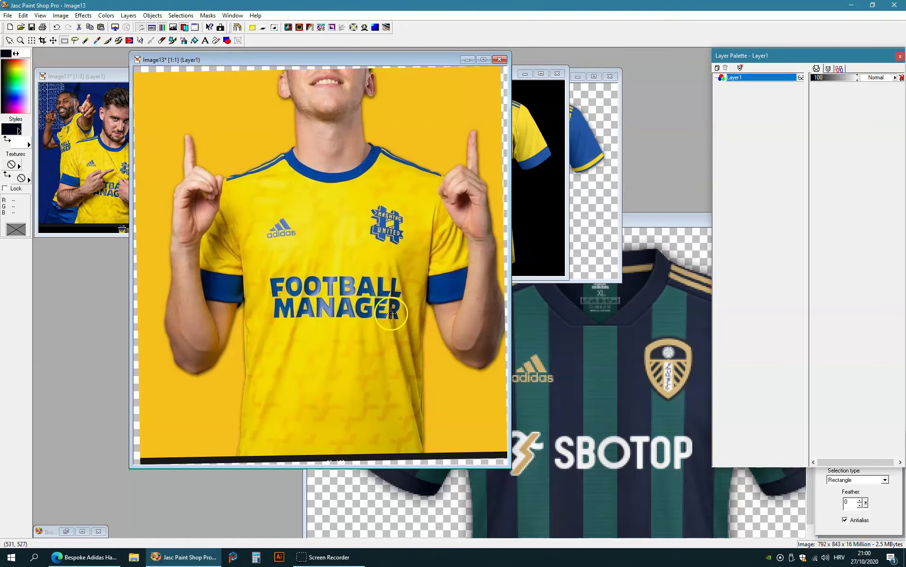
- Add a new normal raster layer at 100 opacity above the reference photo for tracing the fabric pattern
{"action": "scroll", "coordinate": [391, 314], "scroll_direction": "up", "scroll_amount": 2}
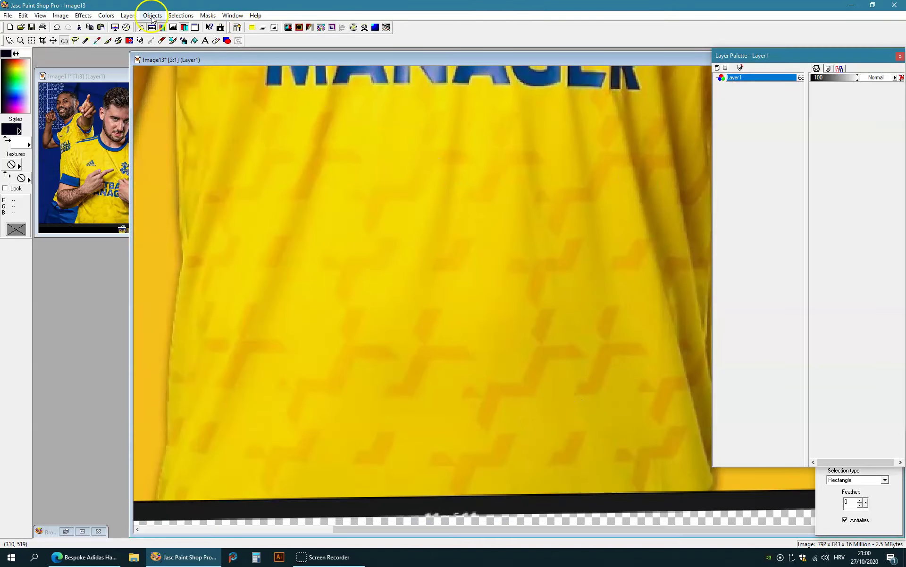
{"action": "left_click", "coordinate": [128, 15]}
{"action": "left_click", "coordinate": [141, 25]}
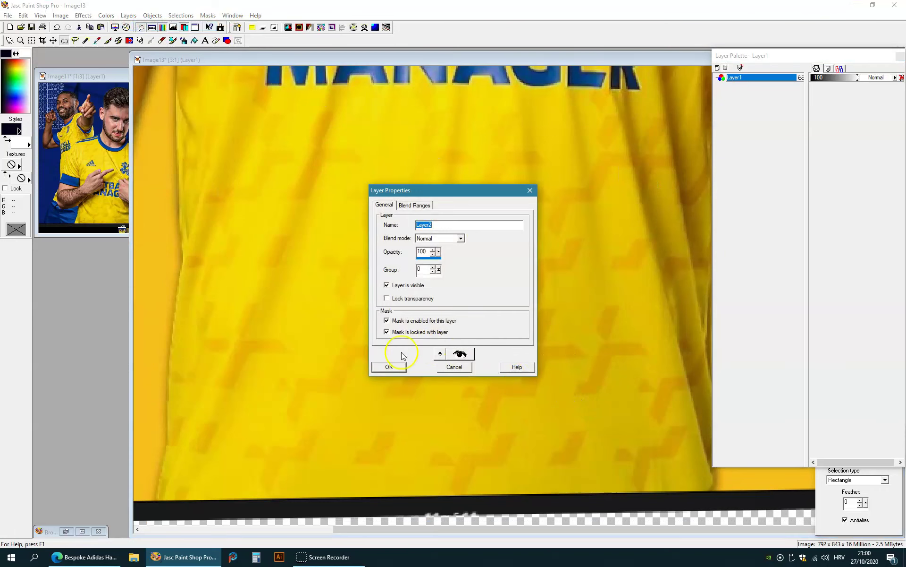
{"action": "left_click", "coordinate": [391, 366]}
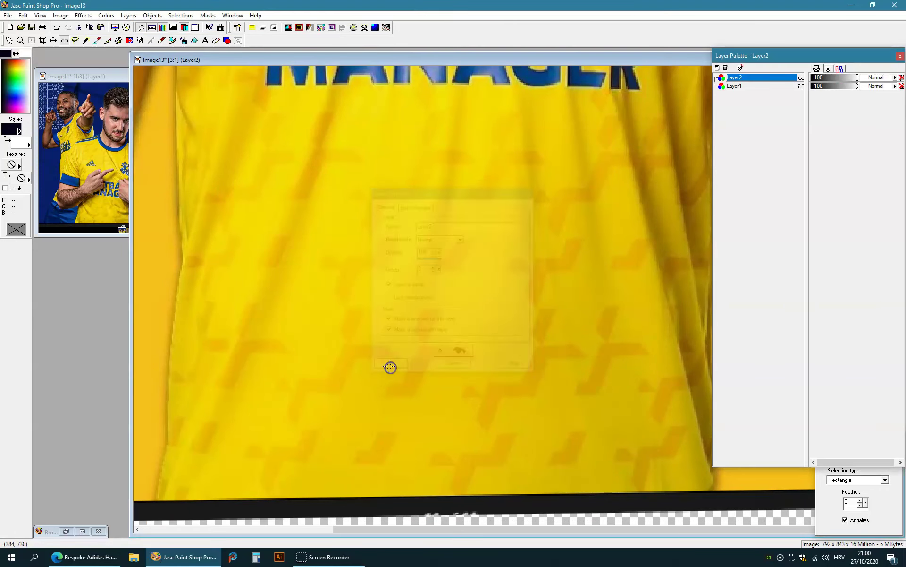
- Draw a thin horizontal blue bar across the pattern motifs on the new layer and lower the layer's opacity to 8
{"action": "left_click", "coordinate": [226, 41]}
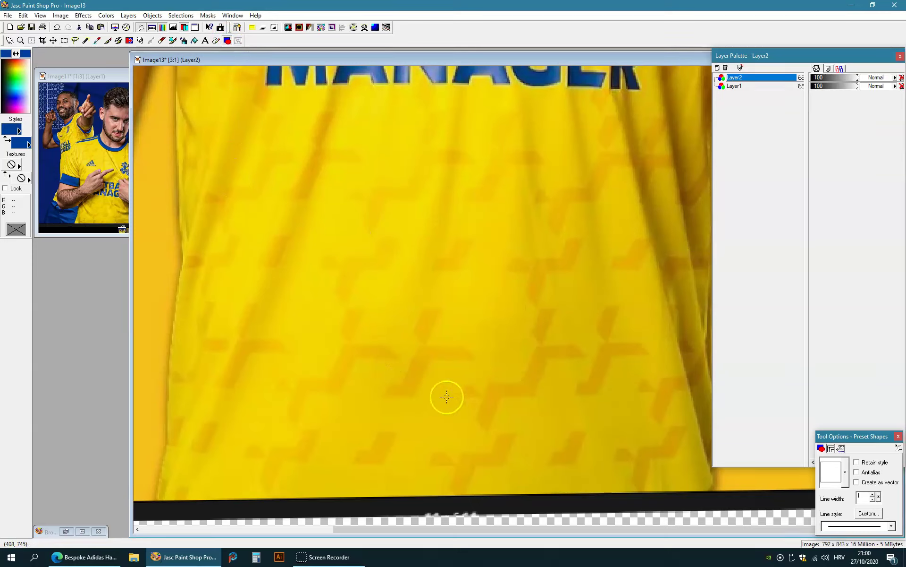
{"action": "left_click_drag", "start_coordinate": [303, 348], "coordinate": [497, 358]}
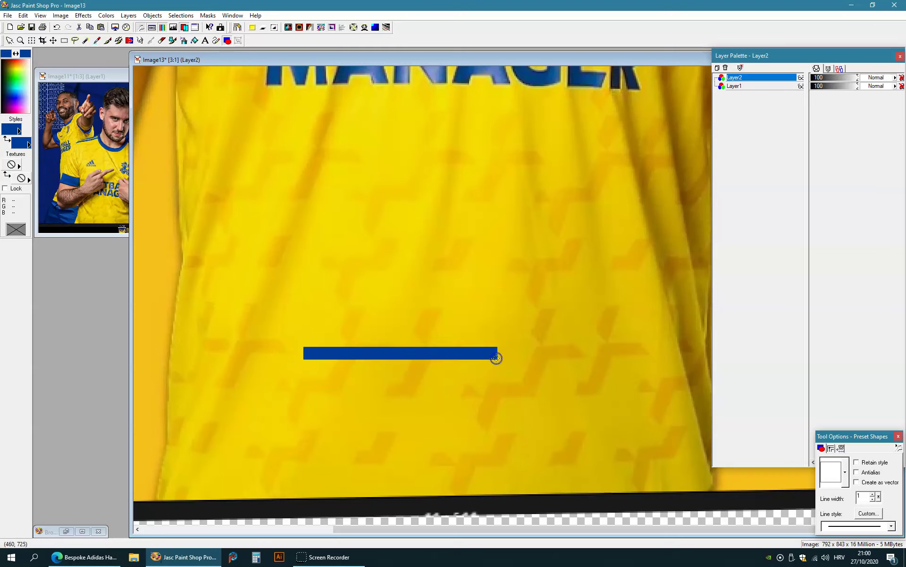
{"action": "scroll", "coordinate": [414, 370], "scroll_direction": "up", "scroll_amount": 1}
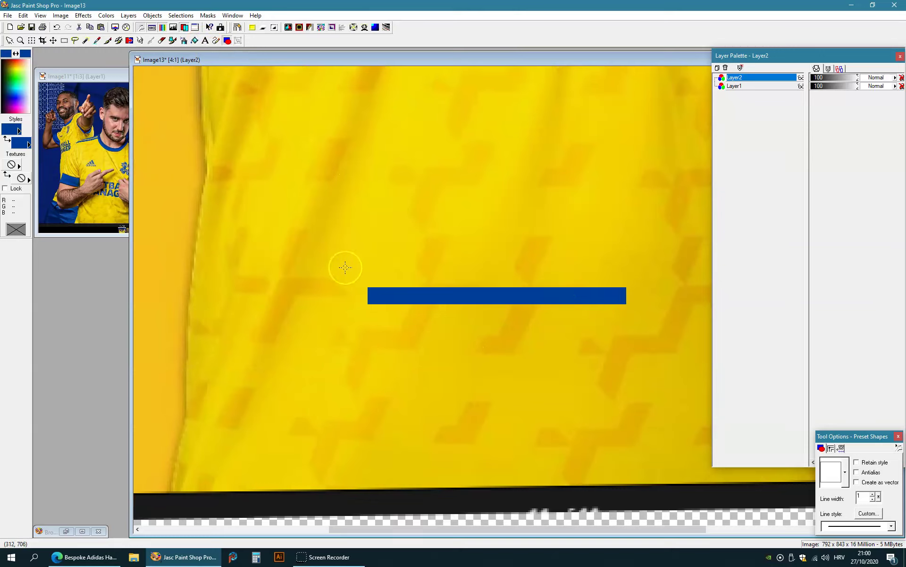
{"action": "left_click_drag", "start_coordinate": [847, 83], "coordinate": [815, 84]}
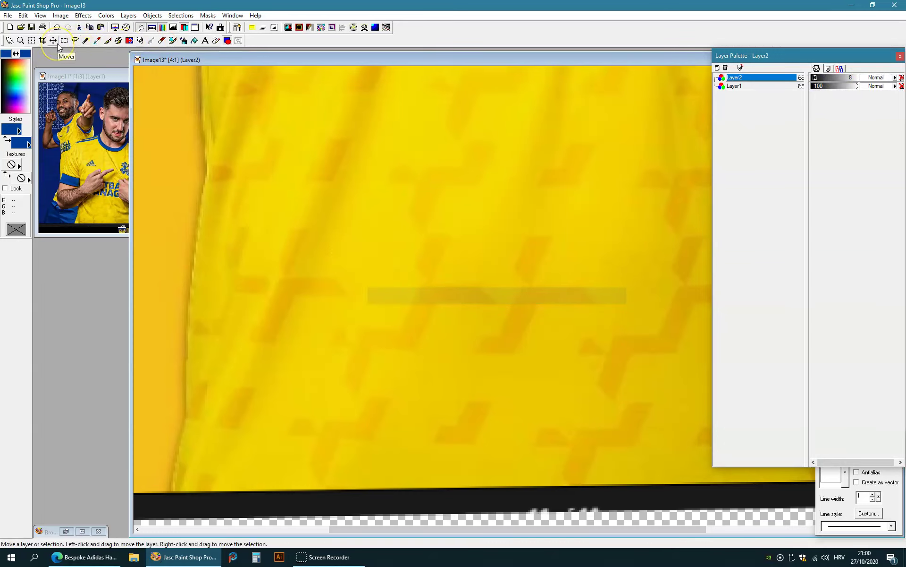
{"action": "left_click", "coordinate": [75, 40]}
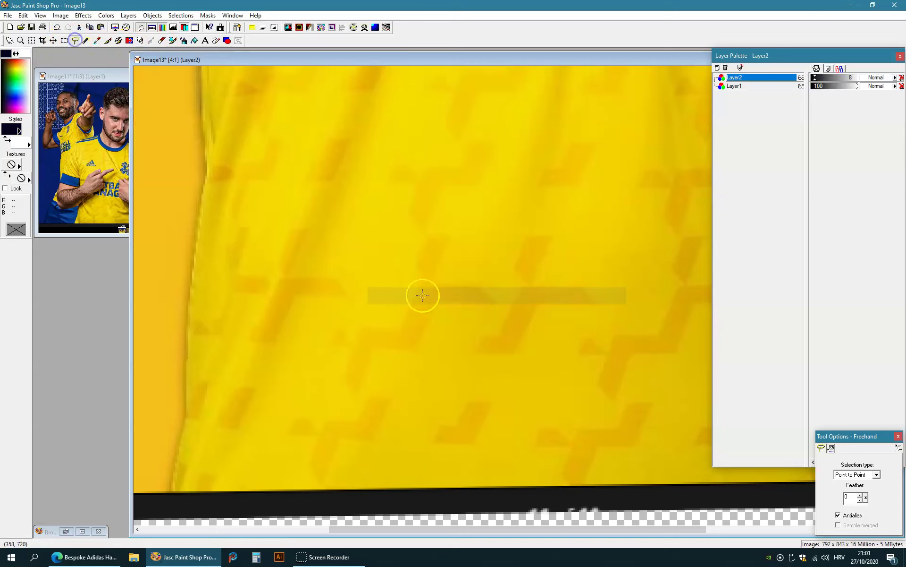
{"action": "left_click", "coordinate": [439, 243]}
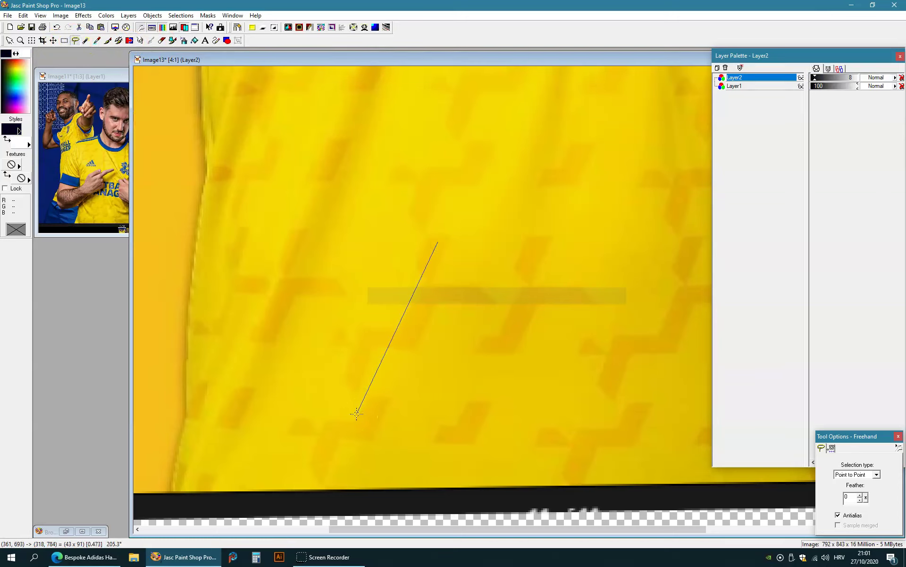
{"action": "right_click", "coordinate": [423, 338]}
{"action": "right_click", "coordinate": [478, 313]}
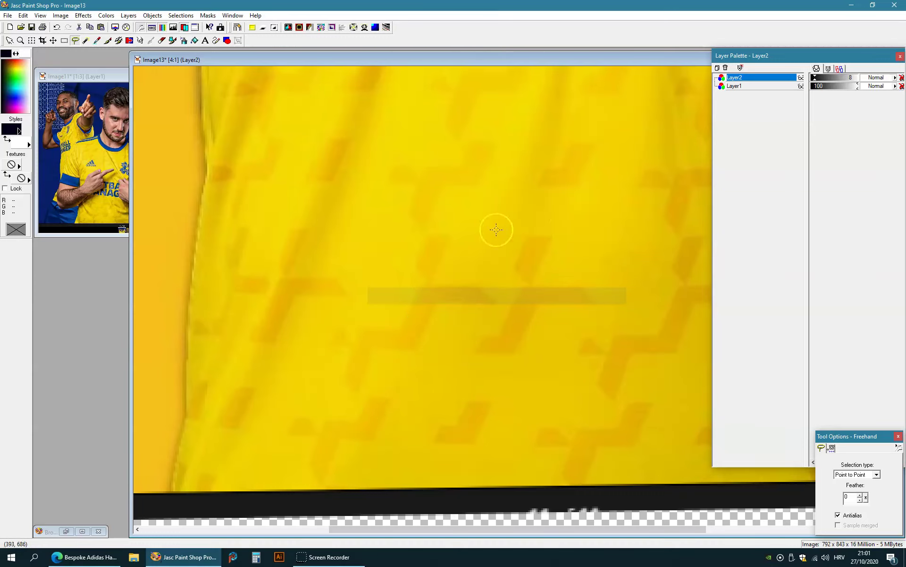
- Cover the two neighbouring pattern motifs around the thin bar with overlapping filled blue rectangles on the tracing layer
{"action": "left_click", "coordinate": [227, 41]}
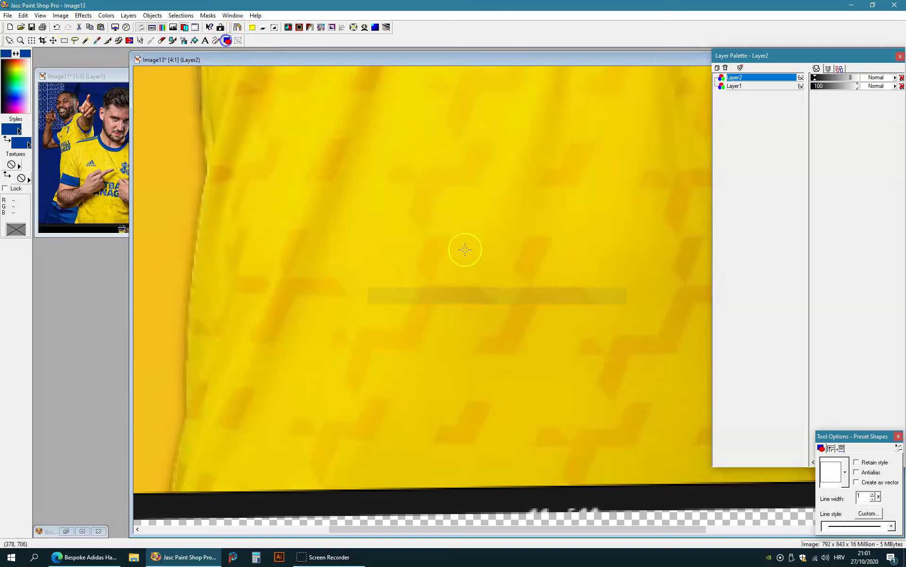
{"action": "left_click_drag", "start_coordinate": [328, 232], "coordinate": [576, 397]}
{"action": "left_click_drag", "start_coordinate": [516, 263], "coordinate": [608, 317]}
{"action": "left_click_drag", "start_coordinate": [316, 317], "coordinate": [395, 397]}
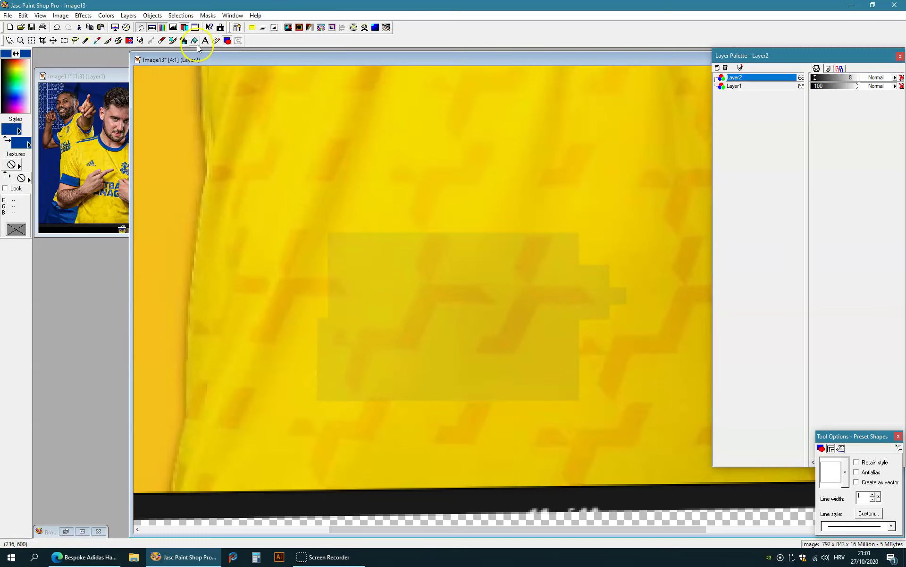
- Delete a rectangular, non-antialiased area from the blue block's lower right, directly beneath the right-hand motif's horizontal bar, and deselect
{"action": "left_click", "coordinate": [63, 41]}
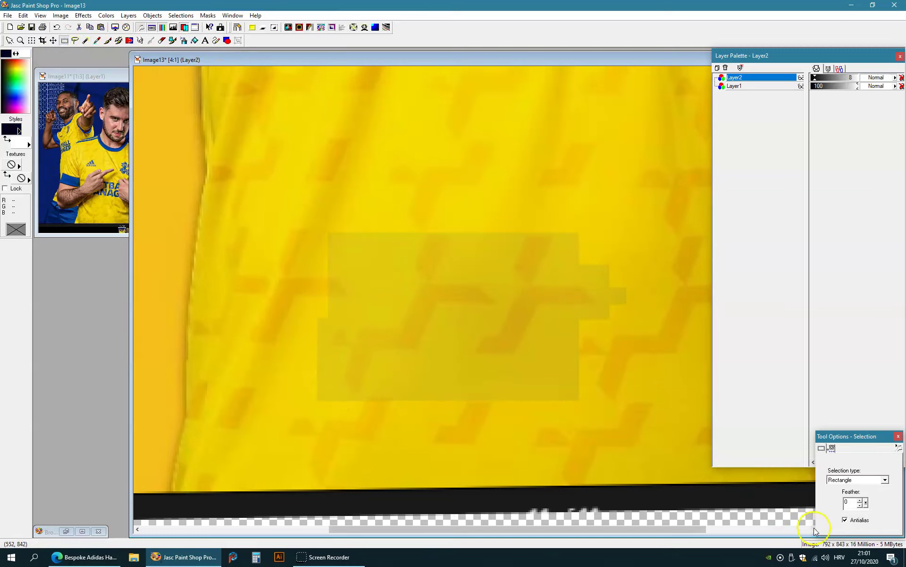
{"action": "left_click_drag", "start_coordinate": [376, 347], "coordinate": [575, 421]}
{"action": "right_click", "coordinate": [602, 372]}
{"action": "scroll", "coordinate": [489, 259], "scroll_direction": "up", "scroll_amount": 1}
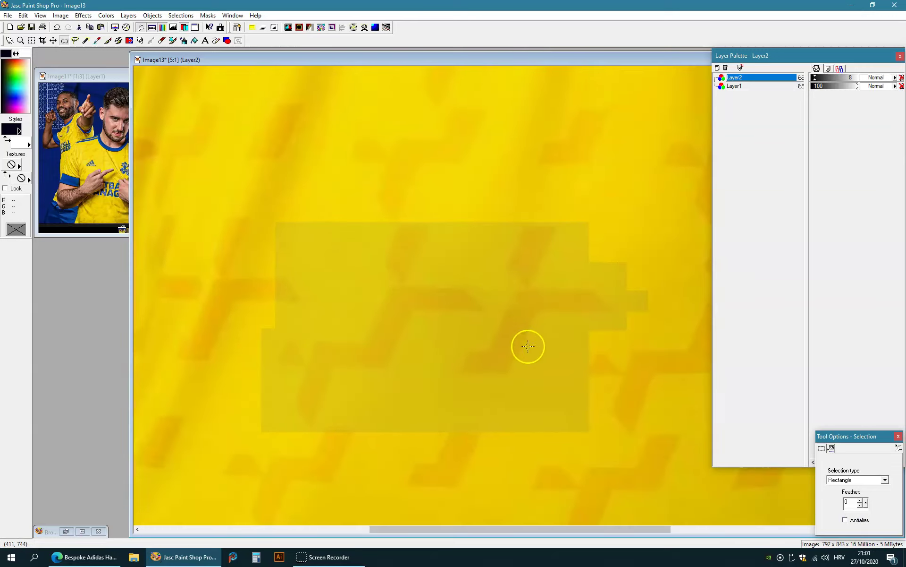
{"action": "left_click_drag", "start_coordinate": [540, 312], "coordinate": [711, 500]}
{"action": "key", "text": "Delete"}
{"action": "right_click", "coordinate": [575, 331]}
- Cut the blue block along the right-hand motif's lower slanted edge with a point-to-point selection, delete that wedge and deselect
{"action": "left_click", "coordinate": [81, 41]}
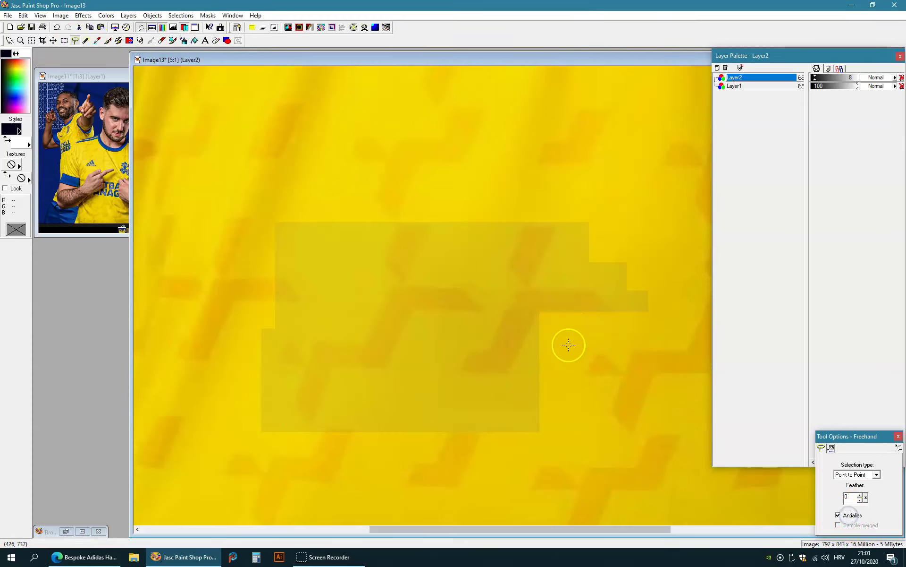
{"action": "left_click", "coordinate": [539, 312]}
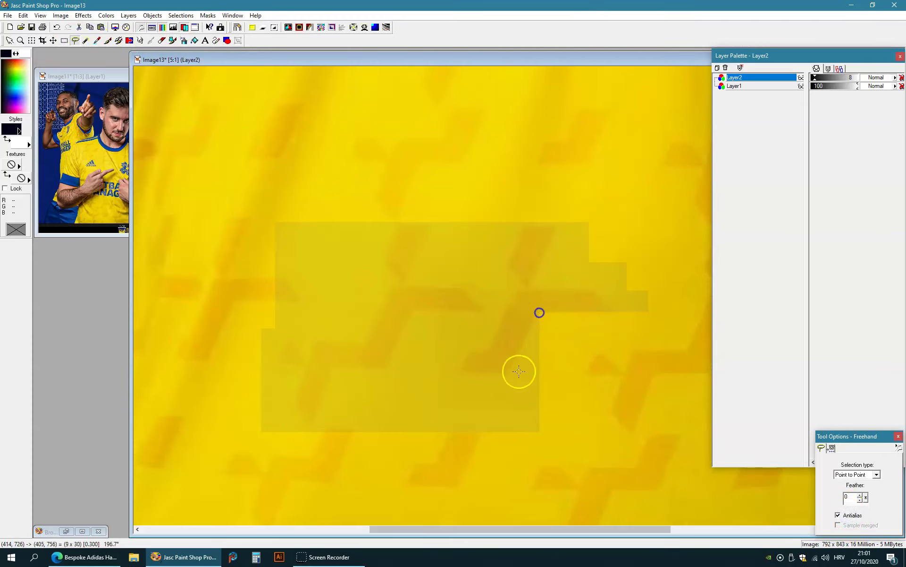
{"action": "left_click", "coordinate": [458, 488]}
{"action": "left_click", "coordinate": [611, 486]}
{"action": "double_click", "coordinate": [605, 405]}
{"action": "key", "text": "Delete"}
{"action": "right_click", "coordinate": [640, 342]}
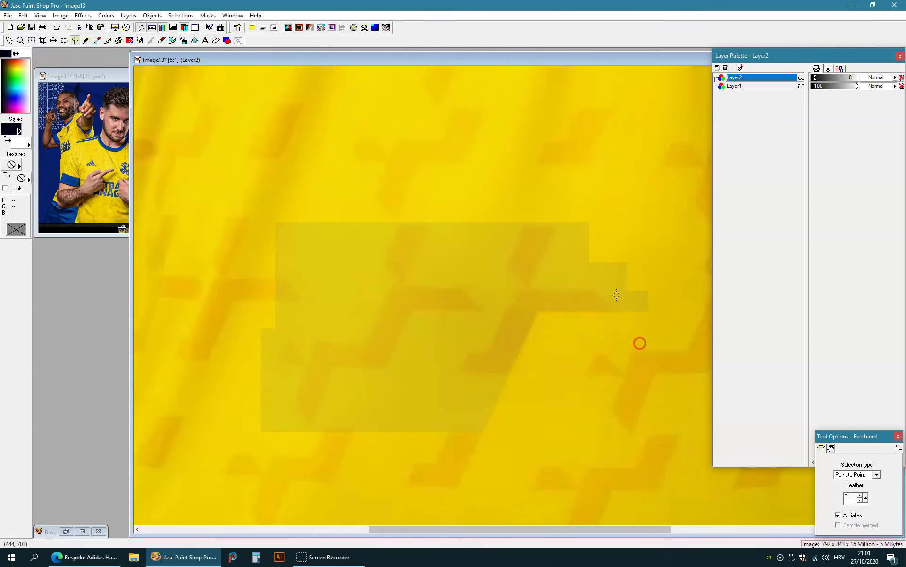
- Begin a point-to-point outline along the slanted right edge of the right-hand motif's upper piece
{"action": "left_click", "coordinate": [561, 215]}
{"action": "left_click_drag", "start_coordinate": [530, 284], "coordinate": [530, 287]}
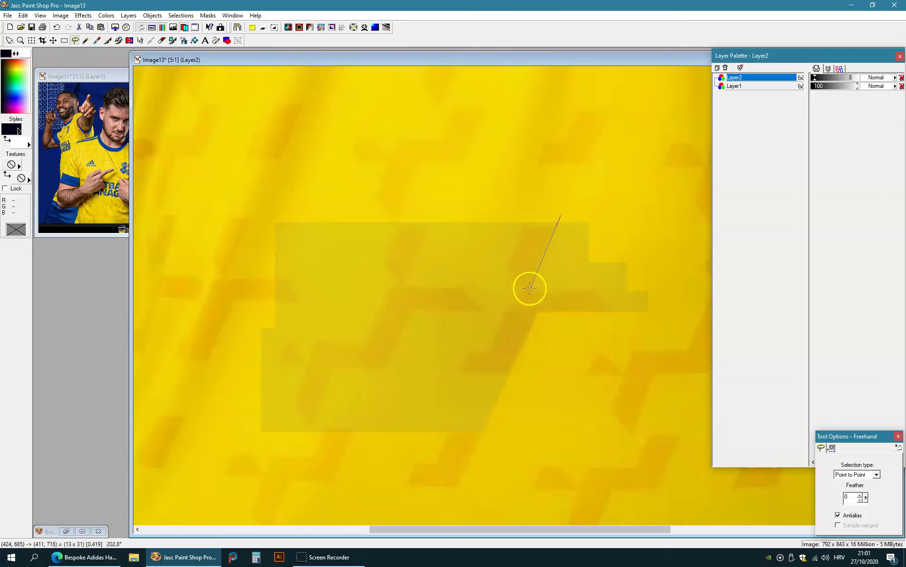
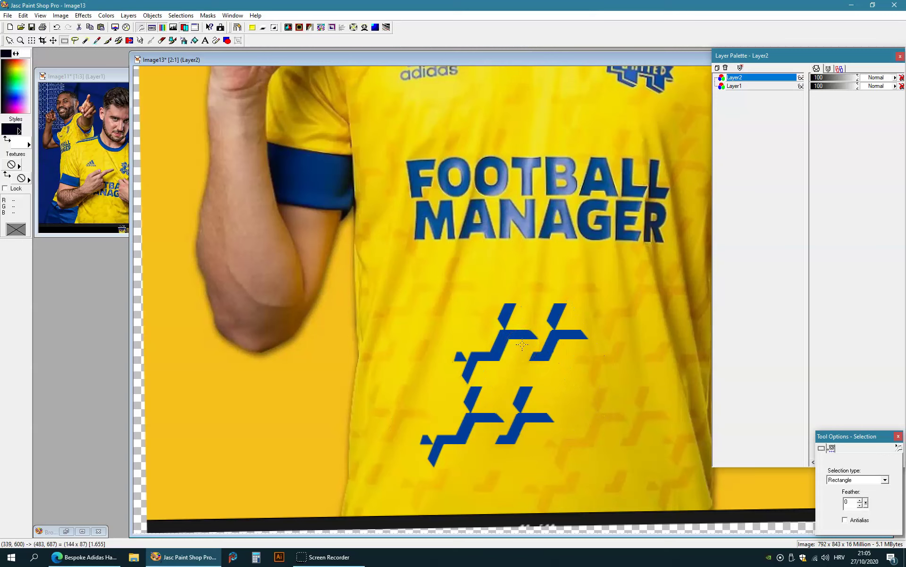
- Nudge the upper row of the traced blue motif slightly to the right above the lower row and deselect it
{"action": "scroll", "coordinate": [515, 399], "scroll_direction": "up", "scroll_amount": 2}
{"action": "mouse_move", "coordinate": [456, 226]}
{"action": "left_mouse_down"}
{"action": "mouse_move", "coordinate": [536, 165]}
{"action": "mouse_move", "coordinate": [467, 179]}
{"action": "mouse_move", "coordinate": [459, 226]}
{"action": "left_mouse_up"}
{"action": "right_click", "coordinate": [559, 228]}
{"action": "scroll", "coordinate": [478, 246], "scroll_direction": "down", "scroll_amount": 1}
{"action": "scroll", "coordinate": [644, 280], "scroll_direction": "up", "scroll_amount": 1}
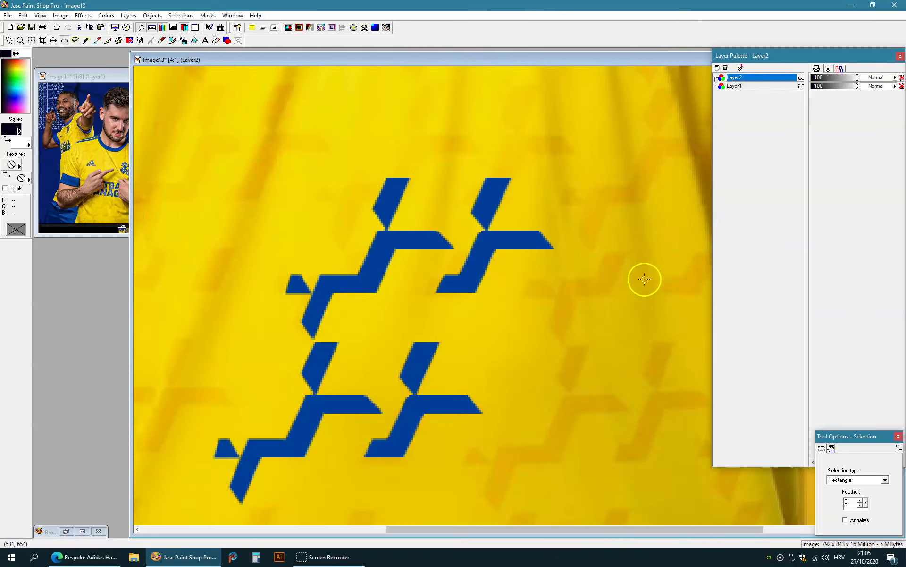
- Try placing a pasted copy of the two-row motif block to the right of the original, and undo it
{"action": "key", "text": "ctrl+e"}
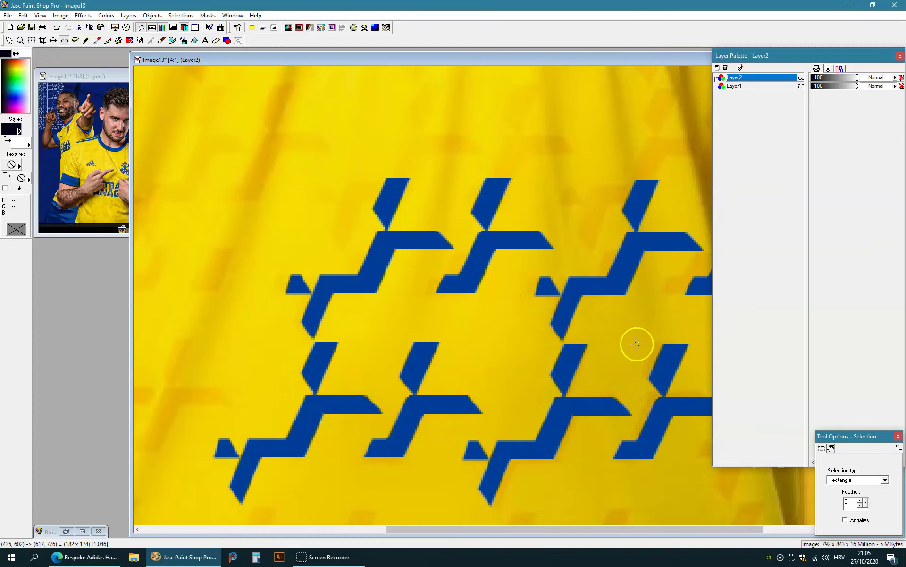
{"action": "left_click_drag", "start_coordinate": [633, 349], "coordinate": [677, 364]}
{"action": "left_click", "coordinate": [677, 364]}
{"action": "key", "text": "ctrl+z"}
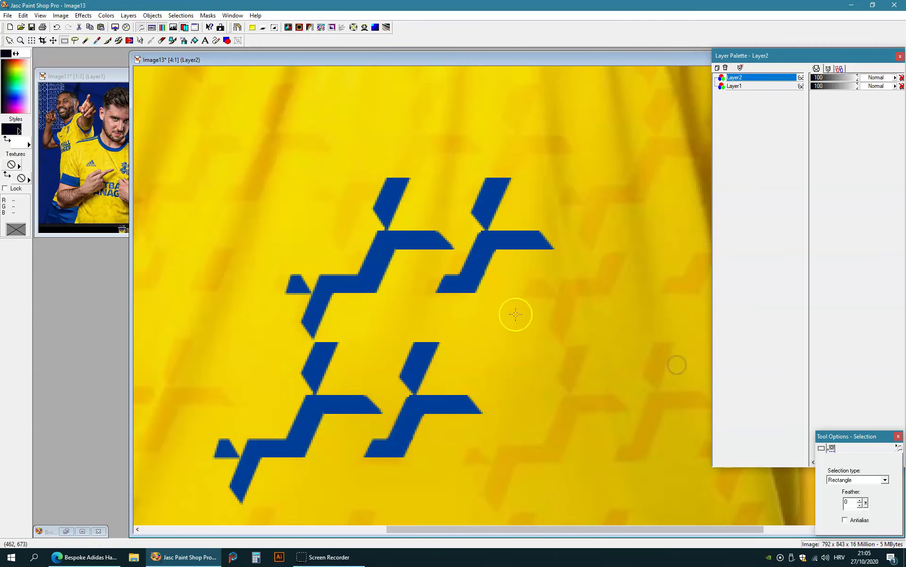
- Paste a copy of the two-row motif block above the original, align it to the diagonal spacing and deselect it
{"action": "scroll", "coordinate": [523, 313], "scroll_direction": "down", "scroll_amount": 2}
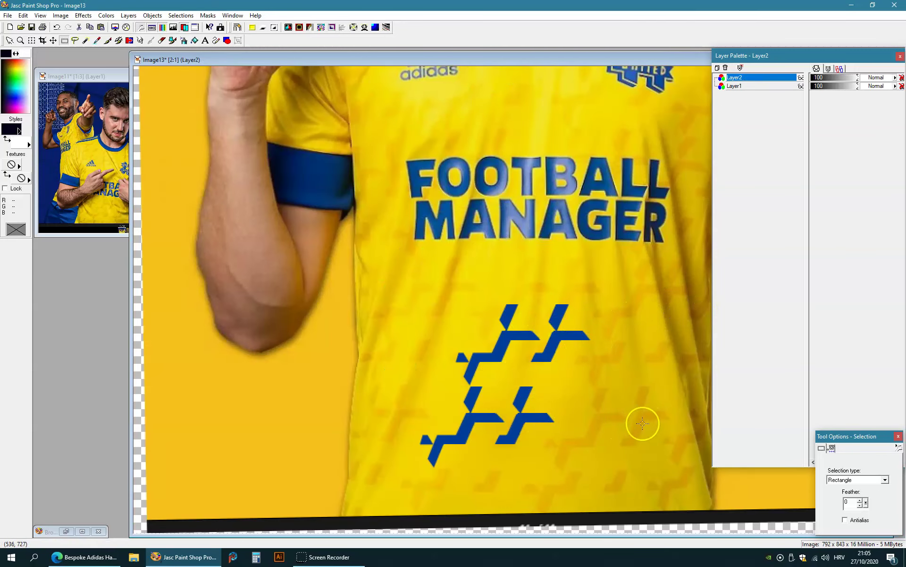
{"action": "key", "text": "ctrl+e"}
{"action": "left_click", "coordinate": [580, 215]}
{"action": "scroll", "coordinate": [514, 306], "scroll_direction": "up", "scroll_amount": 1}
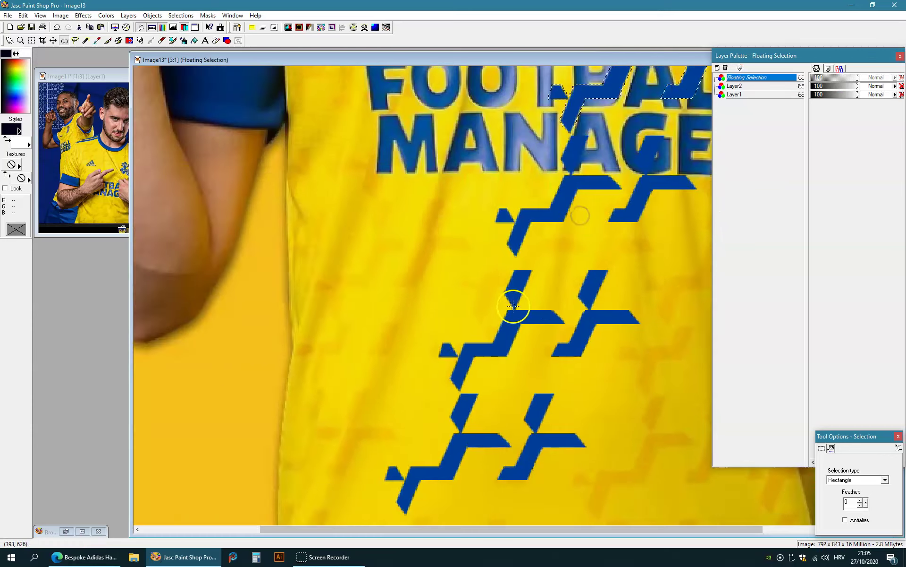
{"action": "scroll", "coordinate": [513, 307], "scroll_direction": "up", "scroll_amount": 1}
{"action": "left_click_drag", "start_coordinate": [526, 188], "coordinate": [522, 202]}
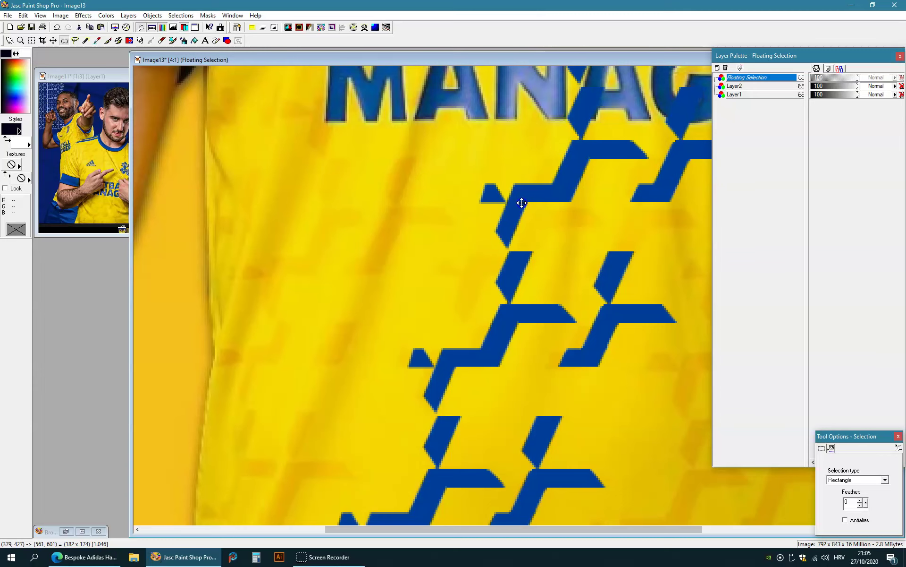
{"action": "scroll", "coordinate": [538, 214], "scroll_direction": "down", "scroll_amount": 2}
{"action": "right_click", "coordinate": [560, 371]}
- Extend the diagonal motif column upward with an aligned copy of its four rows, and shift the whole column down and left
{"action": "scroll", "coordinate": [557, 340], "scroll_direction": "down", "scroll_amount": 1}
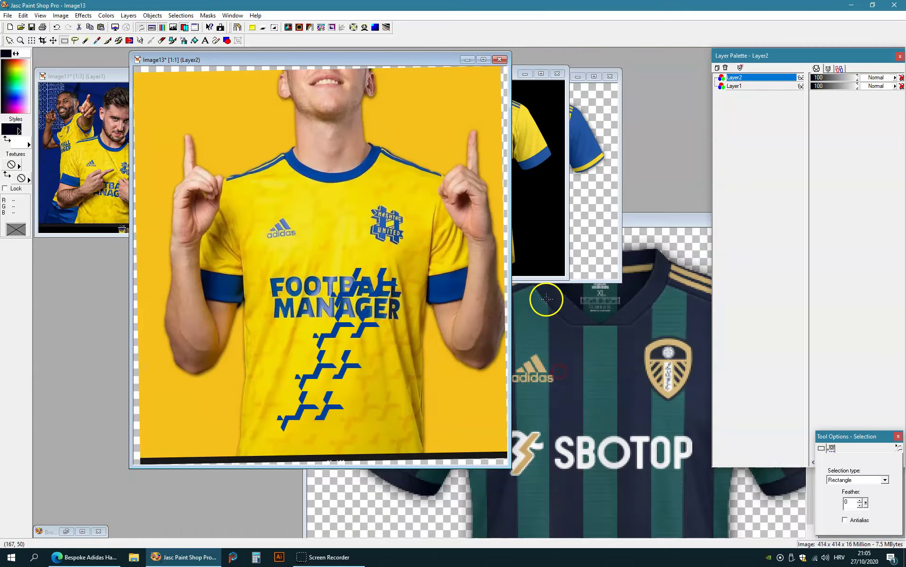
{"action": "left_click_drag", "start_coordinate": [405, 399], "coordinate": [317, 199]}
{"action": "scroll", "coordinate": [311, 203], "scroll_direction": "up", "scroll_amount": 1}
{"action": "scroll", "coordinate": [464, 278], "scroll_direction": "up", "scroll_amount": 2}
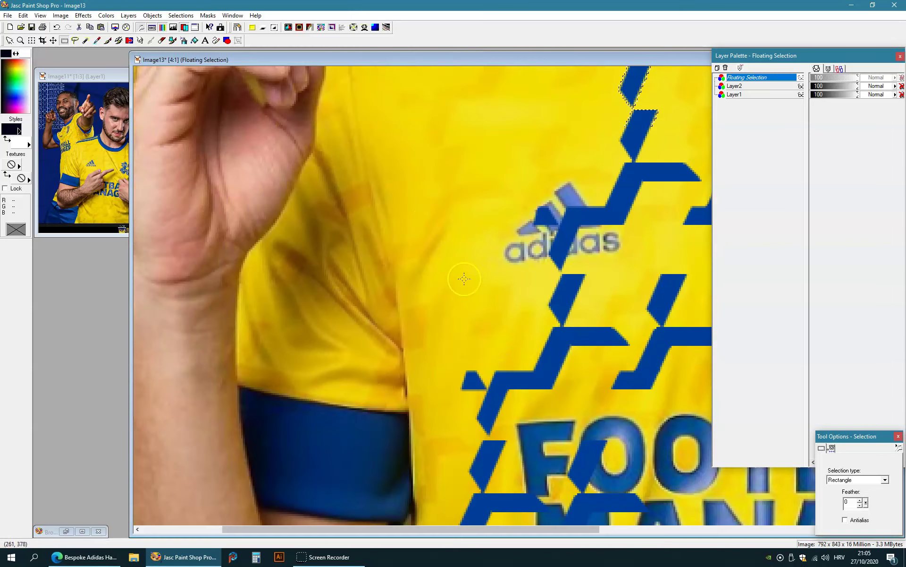
{"action": "left_click_drag", "start_coordinate": [504, 390], "coordinate": [495, 392]}
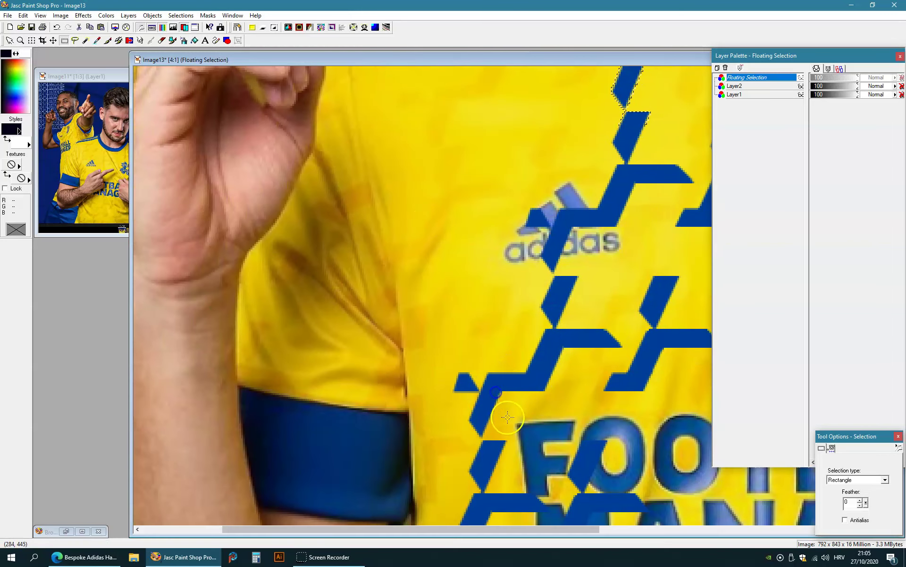
{"action": "scroll", "coordinate": [507, 417], "scroll_direction": "down", "scroll_amount": 2}
{"action": "left_click_drag", "start_coordinate": [396, 326], "coordinate": [366, 300]}
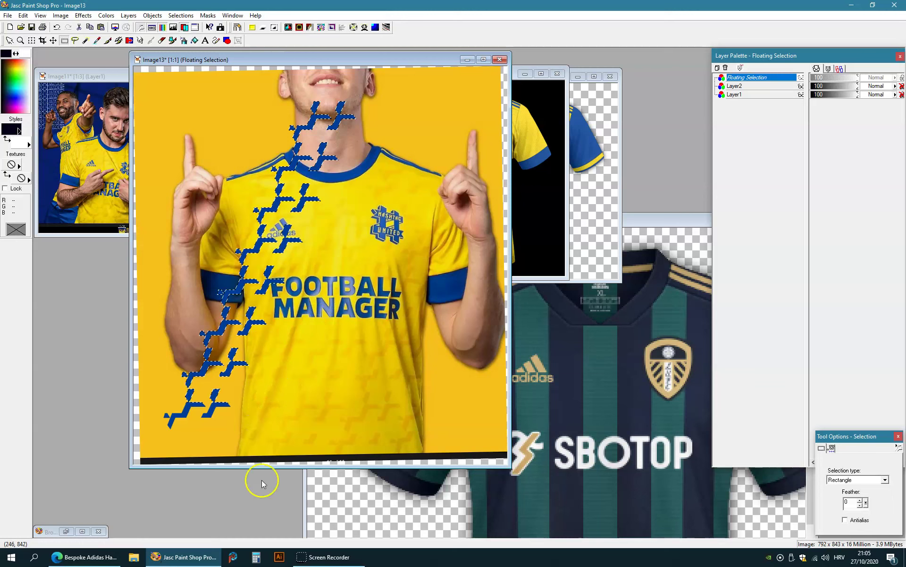
{"action": "right_click", "coordinate": [384, 151]}
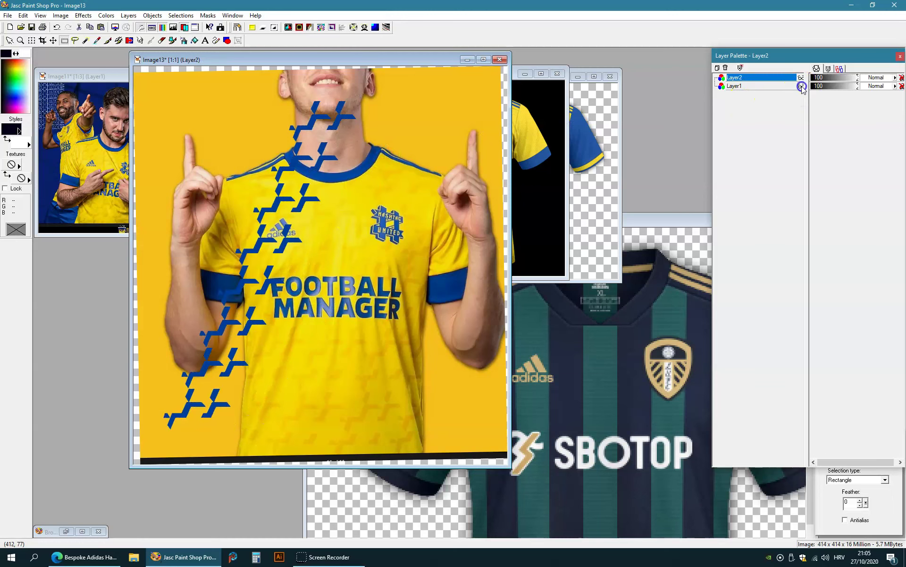
- Hide Layer1, move the entire motif column up and left to the canvas's left edge, deselect it and show Layer1 again
{"action": "left_click", "coordinate": [801, 86]}
{"action": "scroll", "coordinate": [292, 121], "scroll_direction": "up", "scroll_amount": 1}
{"action": "key", "text": "ctrl+a"}
{"action": "left_click_drag", "start_coordinate": [546, 153], "coordinate": [485, 78]}
{"action": "scroll", "coordinate": [336, 151], "scroll_direction": "down", "scroll_amount": 1}
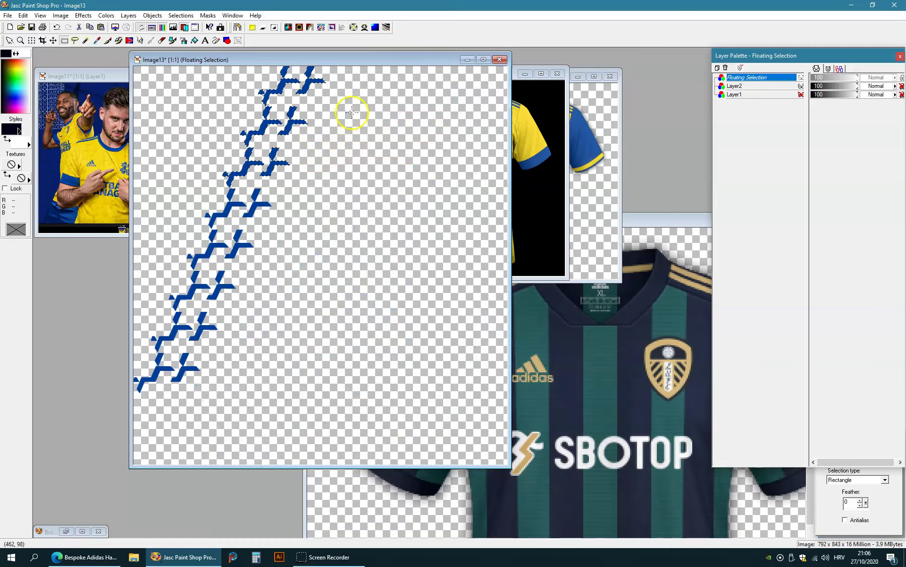
{"action": "scroll", "coordinate": [350, 117], "scroll_direction": "up", "scroll_amount": 1}
{"action": "left_click_drag", "start_coordinate": [435, 99], "coordinate": [454, 101]}
{"action": "scroll", "coordinate": [357, 272], "scroll_direction": "down", "scroll_amount": 1}
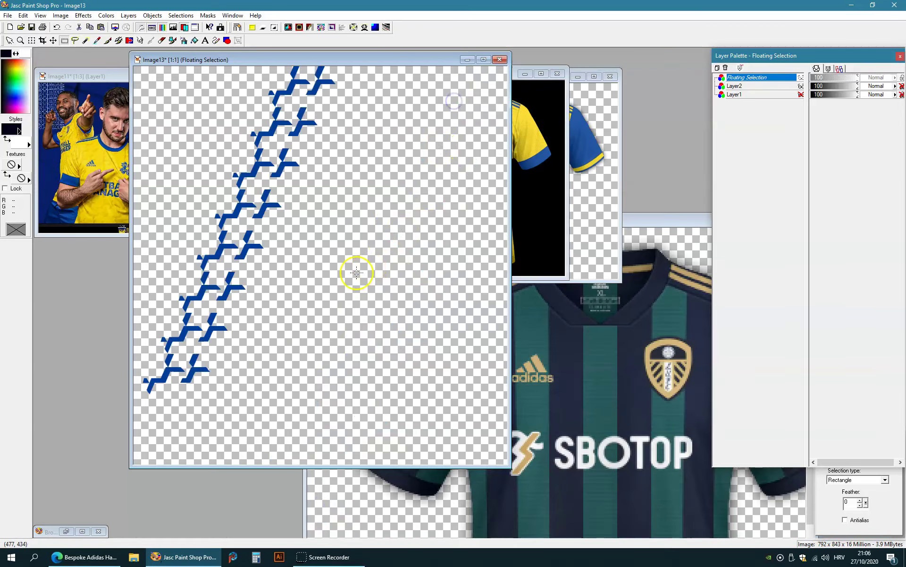
{"action": "right_click", "coordinate": [368, 249]}
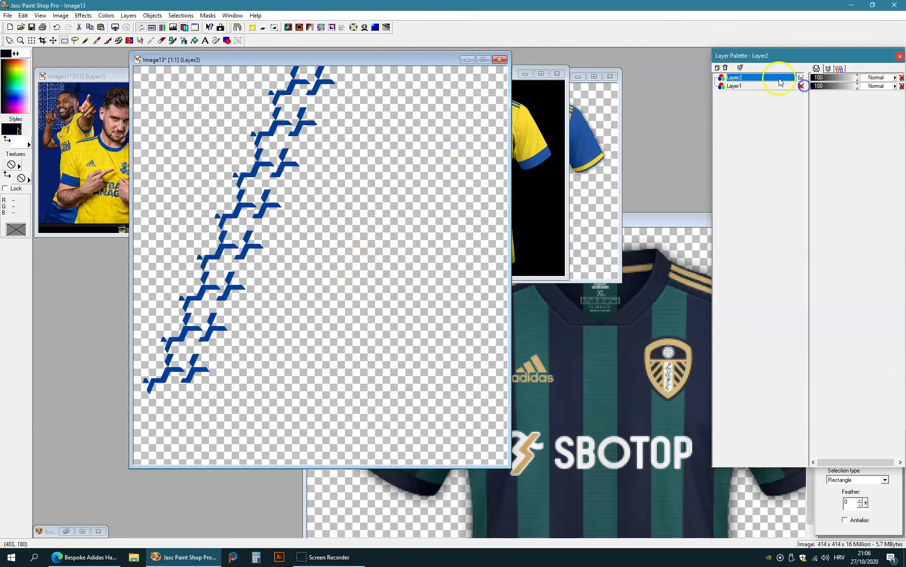
{"action": "left_click", "coordinate": [801, 86]}
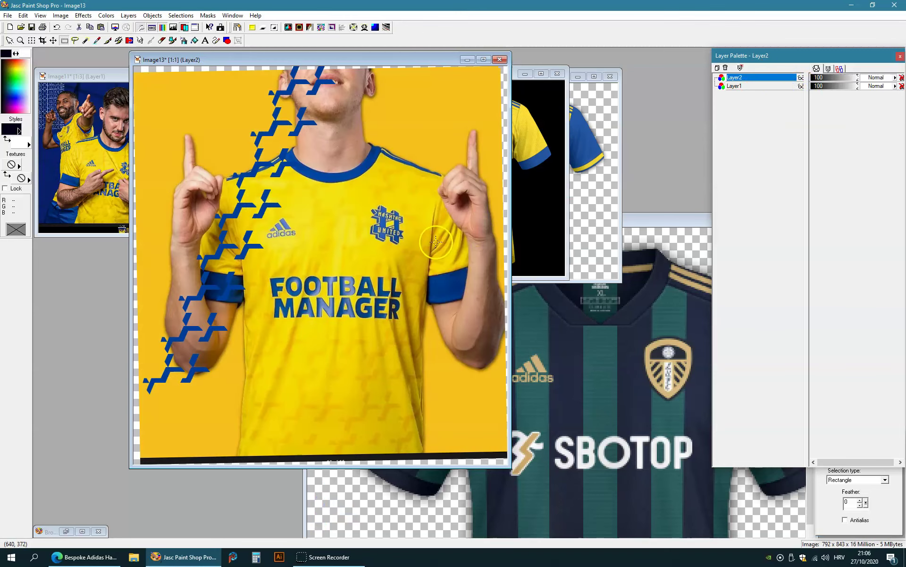
- Paste a copy of the diagonal motif column to the right of the original and level its rows with it
{"action": "key", "text": "ctrl+e"}
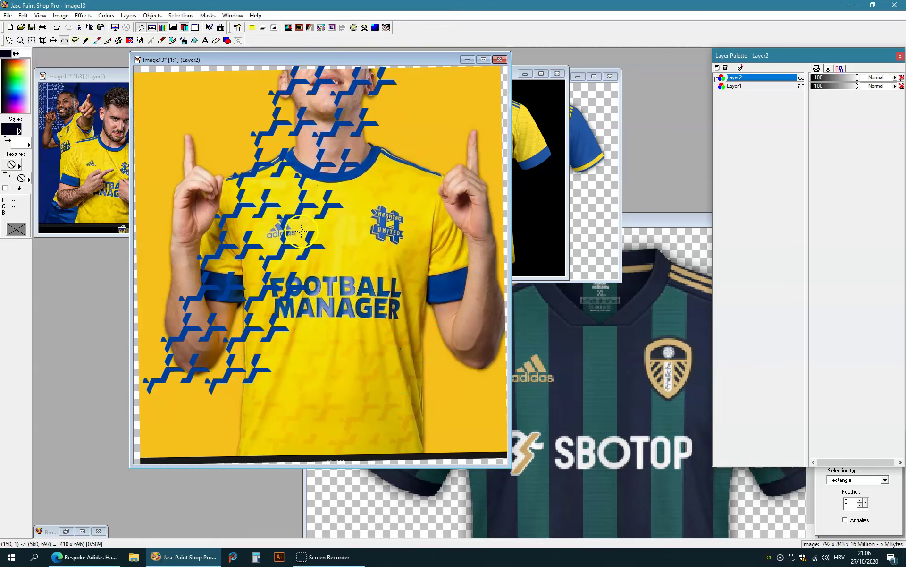
{"action": "left_click", "coordinate": [301, 231]}
{"action": "scroll", "coordinate": [524, 87], "scroll_direction": "up", "scroll_amount": 2}
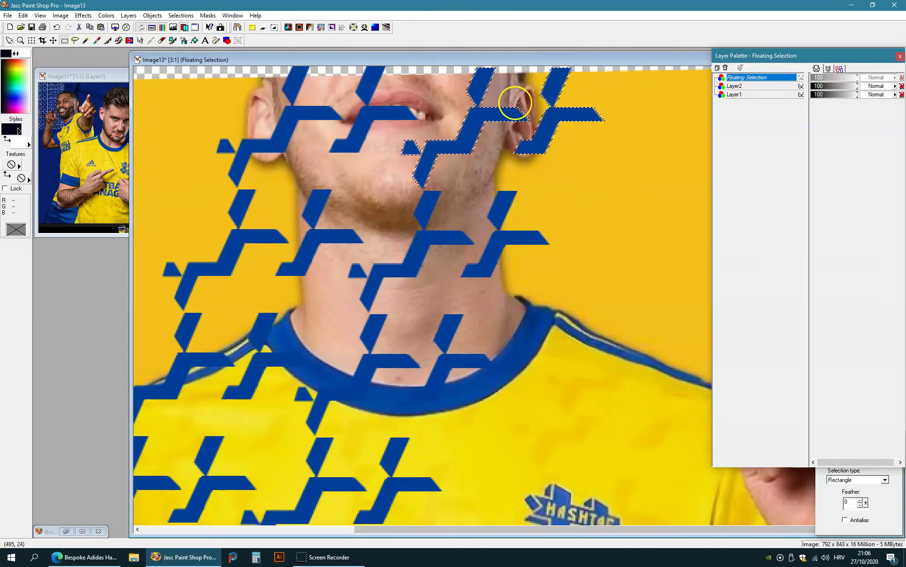
{"action": "left_click_drag", "start_coordinate": [487, 84], "coordinate": [489, 82]}
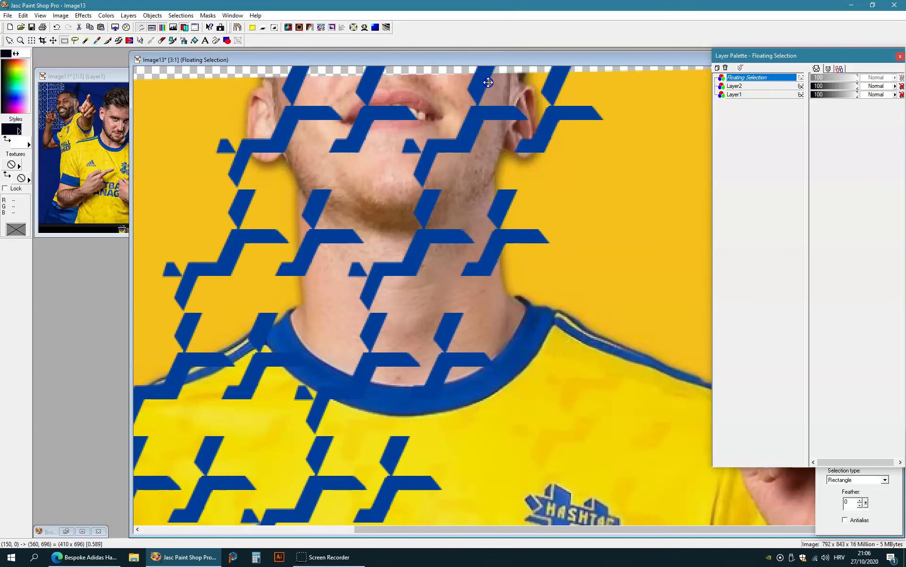
- Shift the copied motif column slightly right to widen the gap between the two columns, and deselect it
{"action": "scroll", "coordinate": [630, 366], "scroll_direction": "down", "scroll_amount": 2}
{"action": "scroll", "coordinate": [376, 380], "scroll_direction": "up", "scroll_amount": 1}
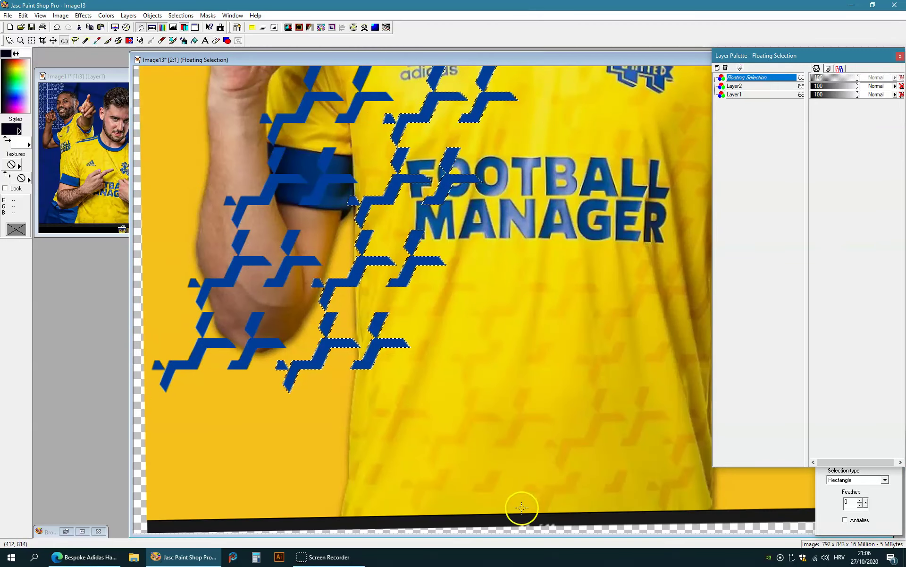
{"action": "scroll", "coordinate": [243, 326], "scroll_direction": "up", "scroll_amount": 1}
{"action": "left_click_drag", "start_coordinate": [404, 298], "coordinate": [417, 298]}
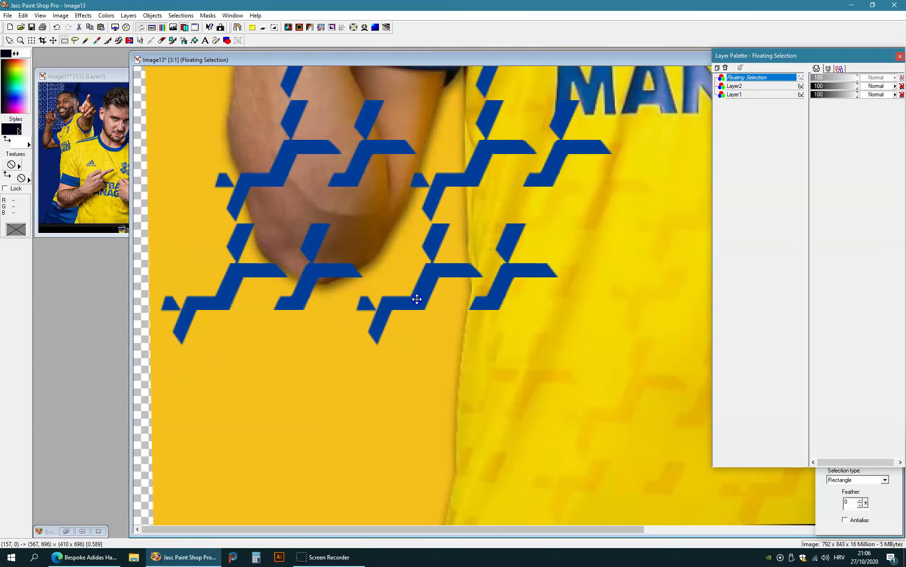
{"action": "scroll", "coordinate": [417, 298], "scroll_direction": "down", "scroll_amount": 1}
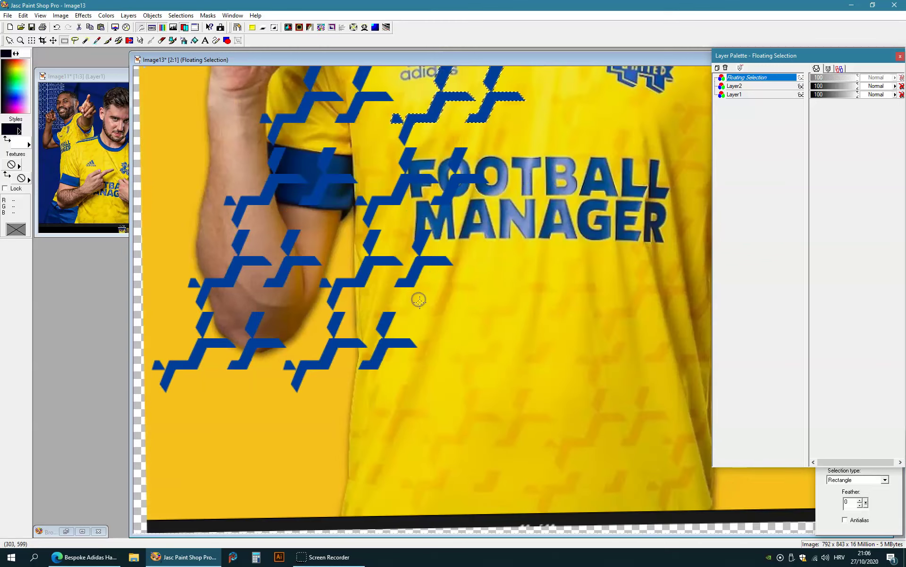
{"action": "left_click", "coordinate": [627, 505]}
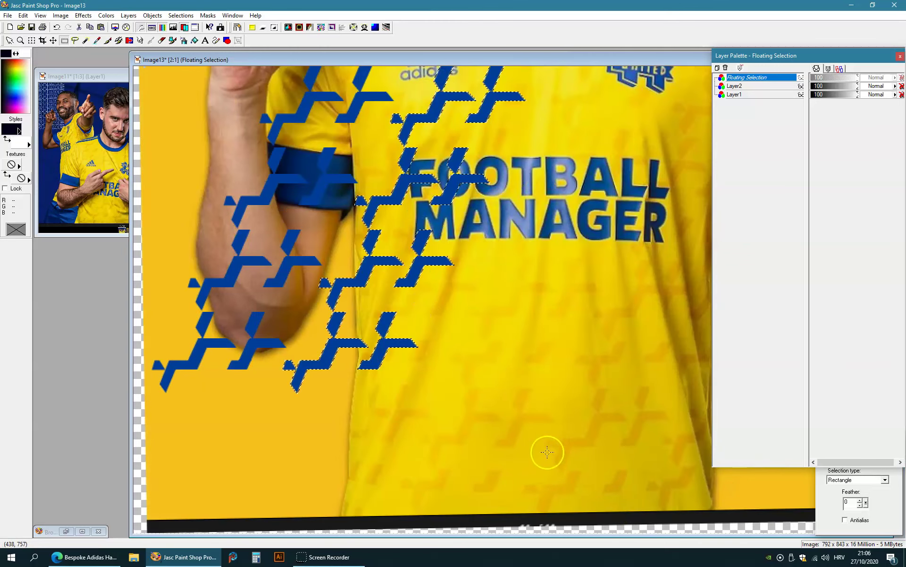
{"action": "scroll", "coordinate": [322, 388], "scroll_direction": "up", "scroll_amount": 1}
{"action": "right_click", "coordinate": [399, 276]}
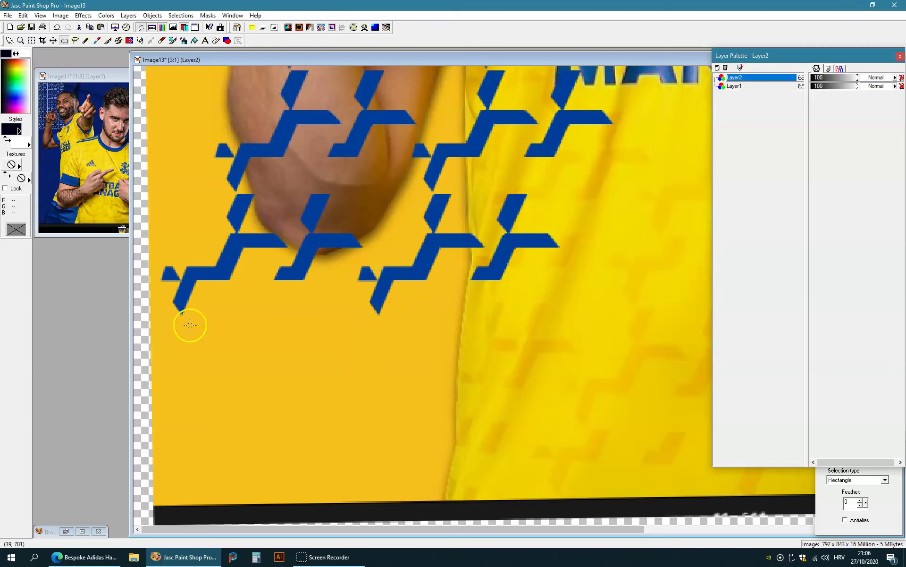
- Mark the lower tips of both motif columns with 1-pixel brush dots and copy the dots across to mark the next column's position
{"action": "left_click_drag", "start_coordinate": [193, 317], "coordinate": [489, 364]}
{"action": "right_click", "coordinate": [312, 325]}
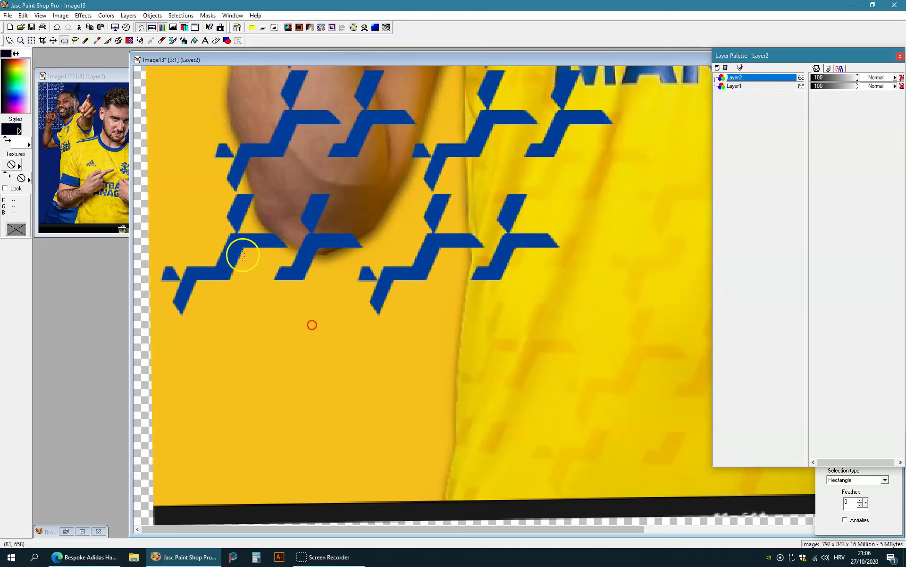
{"action": "left_click", "coordinate": [98, 40]}
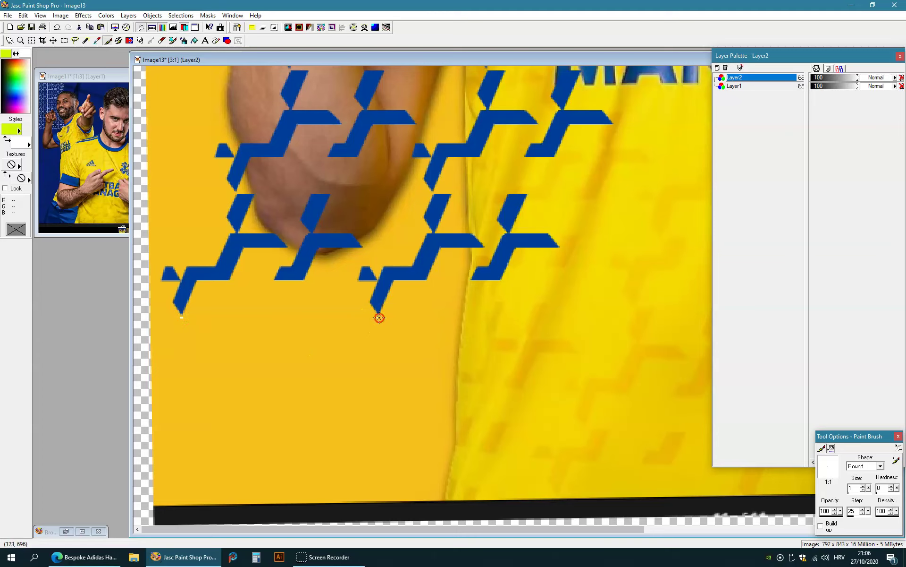
{"action": "left_click", "coordinate": [66, 40]}
{"action": "left_click_drag", "start_coordinate": [176, 314], "coordinate": [494, 376]}
{"action": "left_click_drag", "start_coordinate": [480, 336], "coordinate": [477, 317]}
{"action": "right_click", "coordinate": [477, 317]}
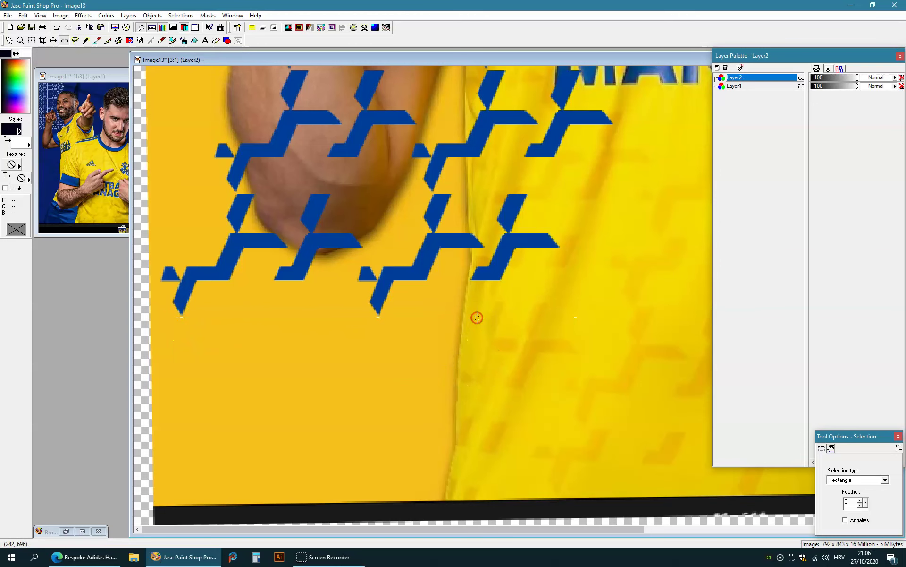
- Try to widen the pattern with a pasted copy of the two motif columns, aligned to the dot marks on the right
{"action": "scroll", "coordinate": [482, 297], "scroll_direction": "down", "scroll_amount": 1}
{"action": "scroll", "coordinate": [439, 335], "scroll_direction": "down", "scroll_amount": 1}
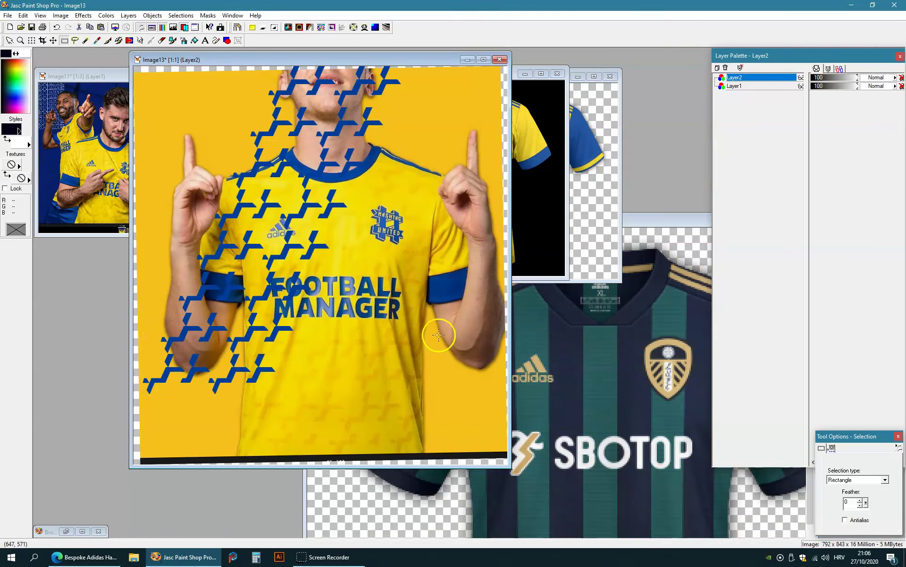
{"action": "key", "text": "ctrl+e"}
{"action": "left_click", "coordinate": [400, 225]}
{"action": "scroll", "coordinate": [390, 342], "scroll_direction": "up", "scroll_amount": 1}
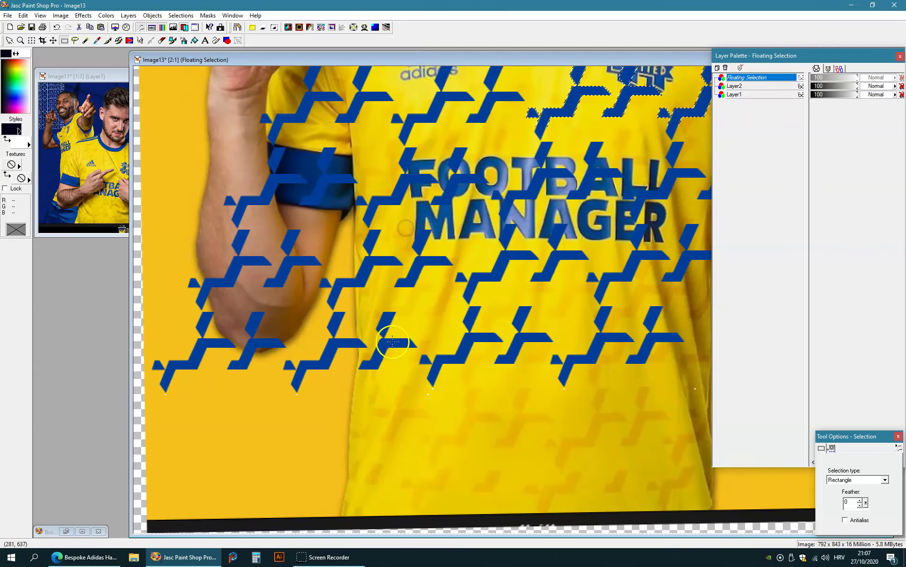
{"action": "scroll", "coordinate": [392, 340], "scroll_direction": "up", "scroll_amount": 1}
{"action": "left_click_drag", "start_coordinate": [400, 269], "coordinate": [380, 267]}
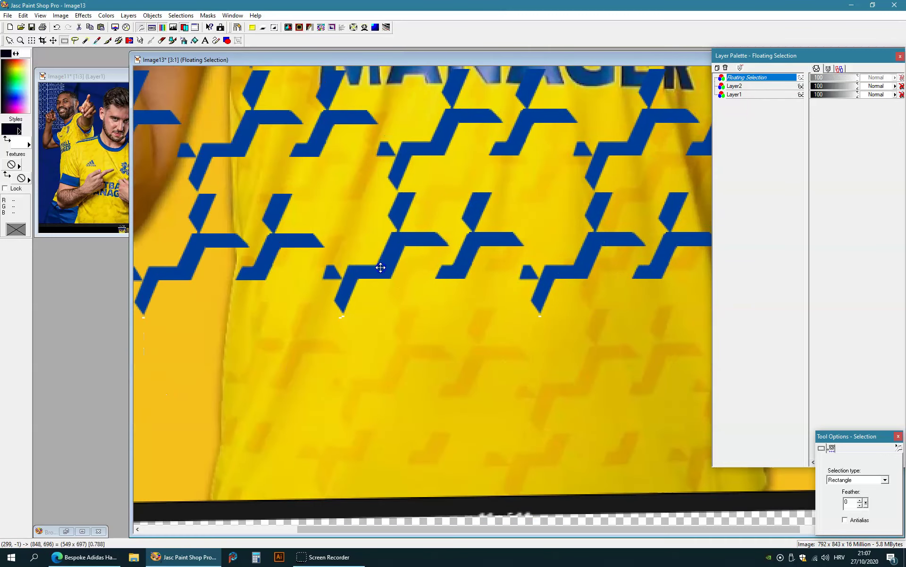
{"action": "right_click", "coordinate": [378, 270]}
{"action": "scroll", "coordinate": [337, 315], "scroll_direction": "down", "scroll_amount": 1}
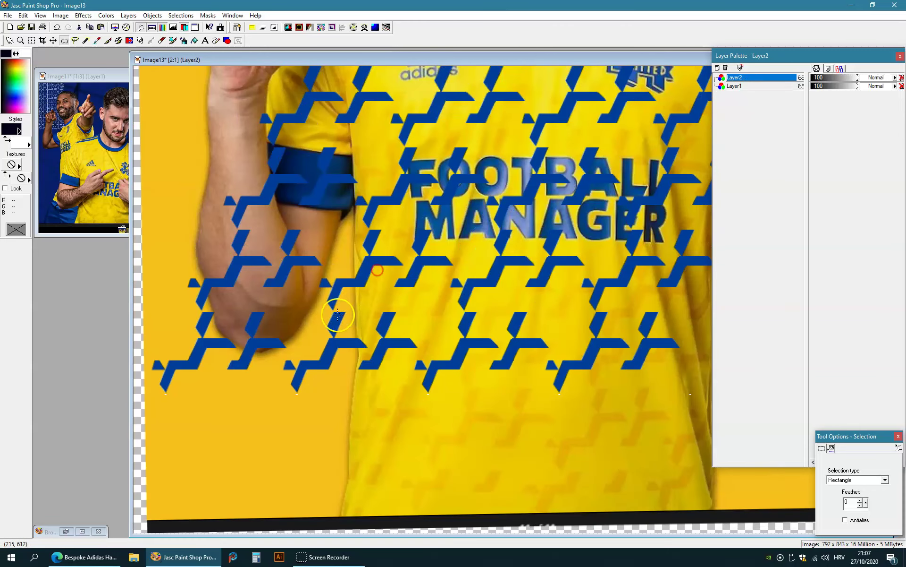
{"action": "scroll", "coordinate": [337, 316], "scroll_direction": "down", "scroll_amount": 1}
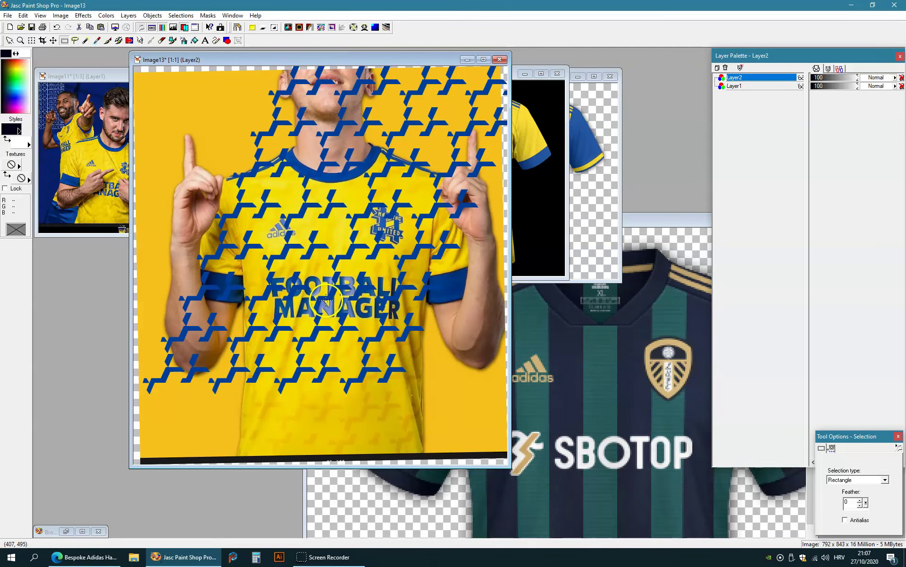
- Undo the pasted copy of the two motif columns
{"action": "key", "text": "ctrl+z"}
{"action": "key", "text": "ctrl+z"}
{"action": "key", "text": "ctrl+z"}
{"action": "key", "text": "ctrl+z"}
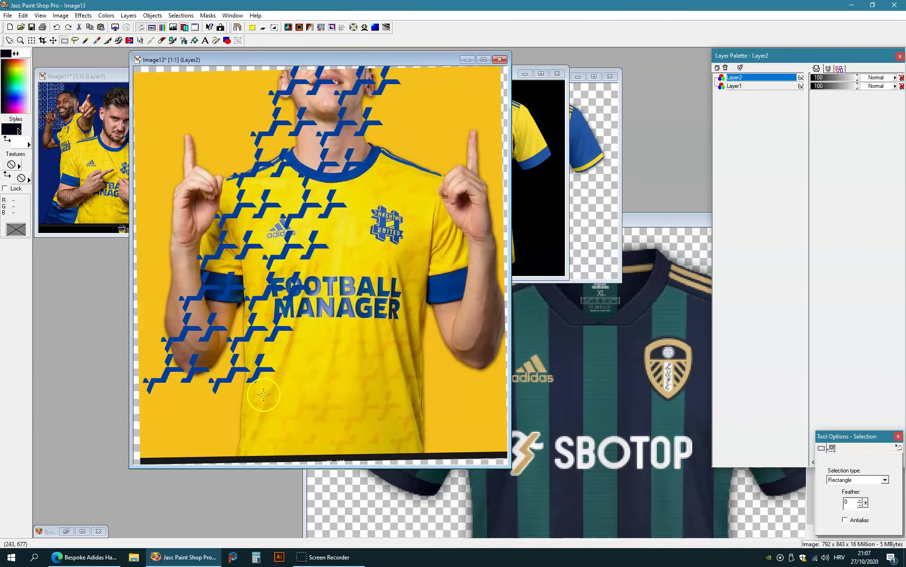
- Enlarge hashtag_1.psd to 200% with all its layers and extend its canvas to 1000 × 1000 pixels around the centred image
{"action": "scroll", "coordinate": [265, 374], "scroll_direction": "down", "scroll_amount": 1}
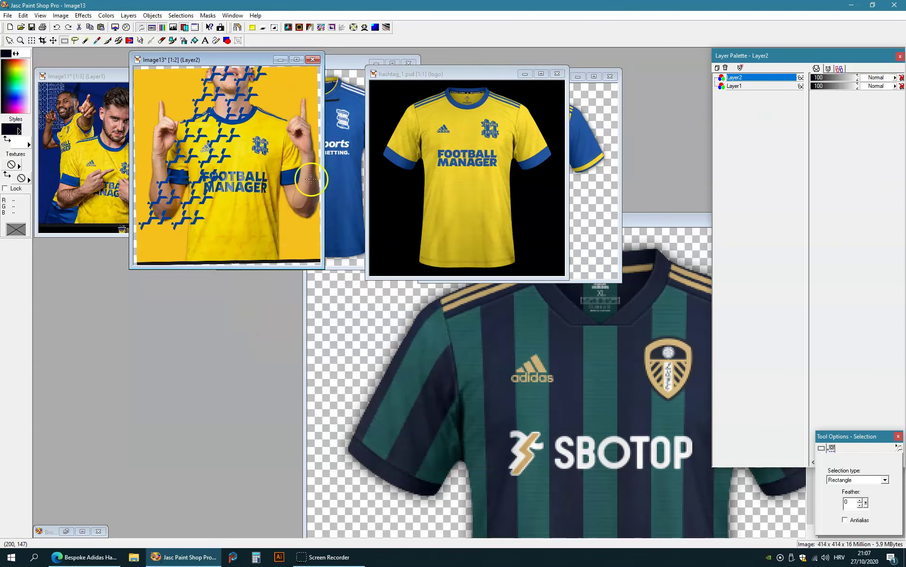
{"action": "left_click_drag", "start_coordinate": [487, 76], "coordinate": [403, 113]}
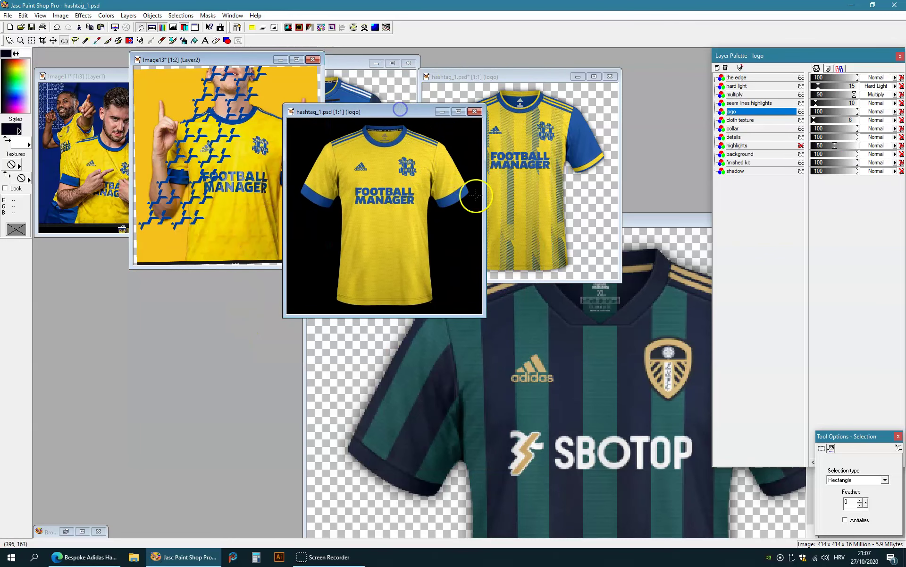
{"action": "key", "text": "shift+s"}
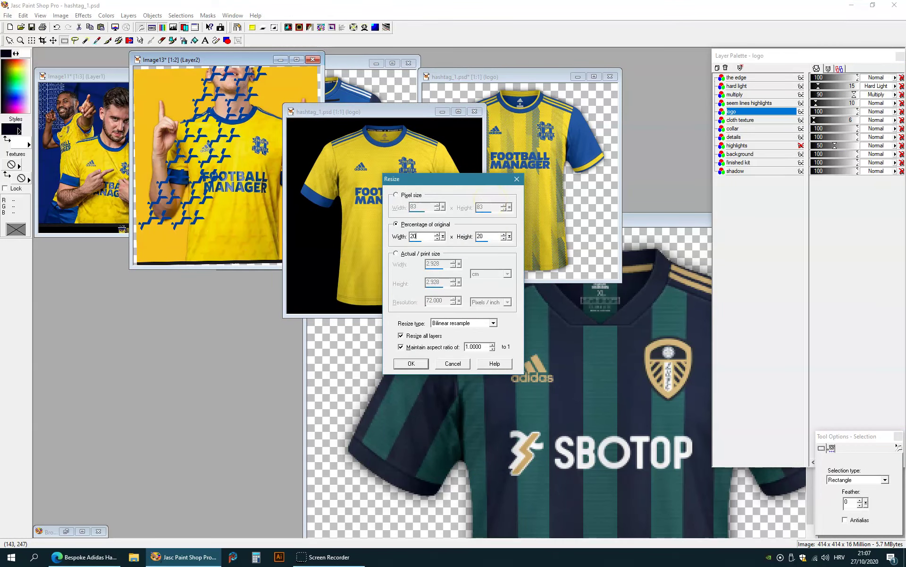
{"action": "key", "text": "Return"}
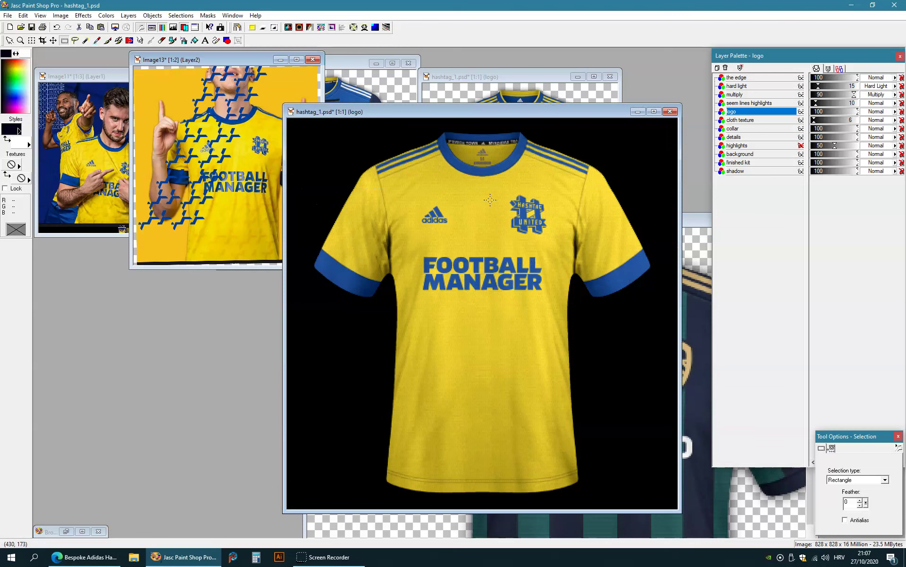
{"action": "key", "text": "shift+v"}
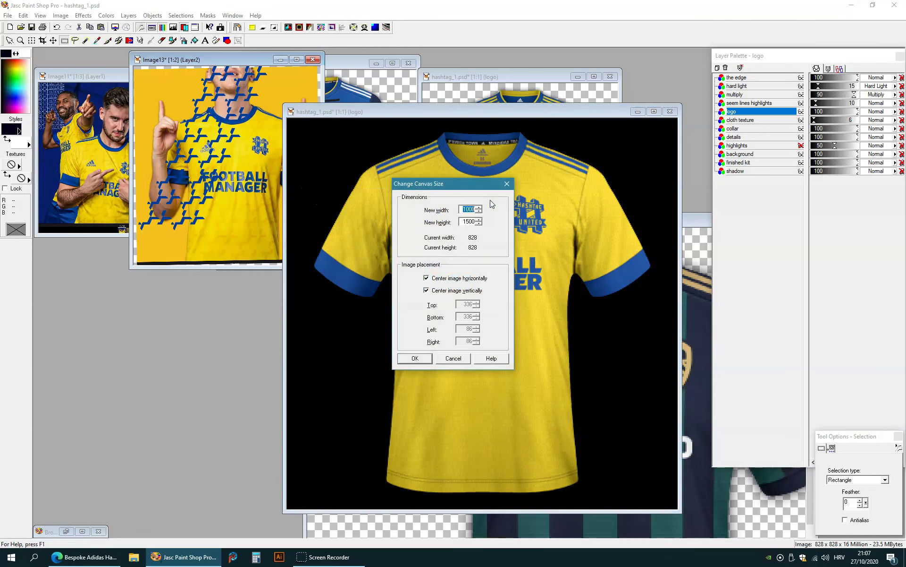
{"action": "type", "text": "1000"}
{"action": "key", "text": "Return"}
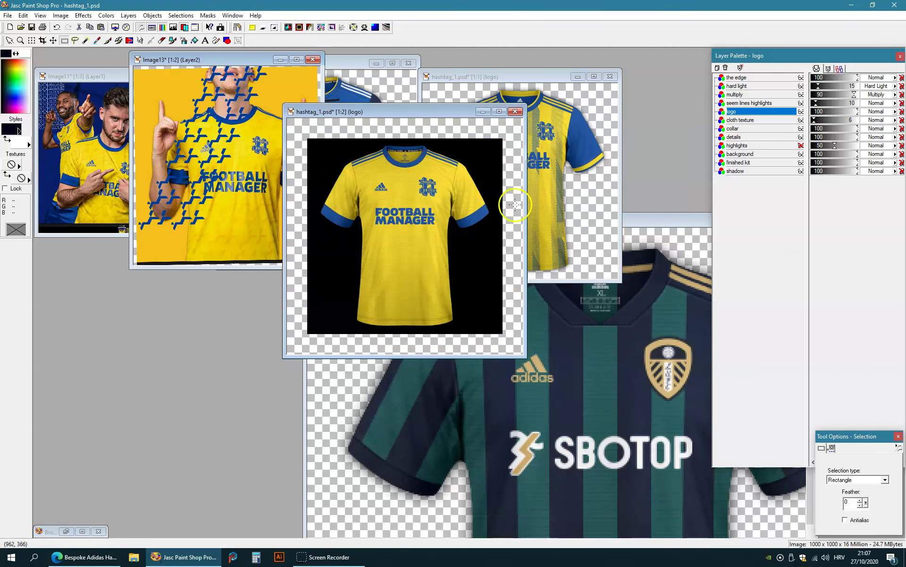
{"action": "scroll", "coordinate": [468, 242], "scroll_direction": "up", "scroll_amount": 1}
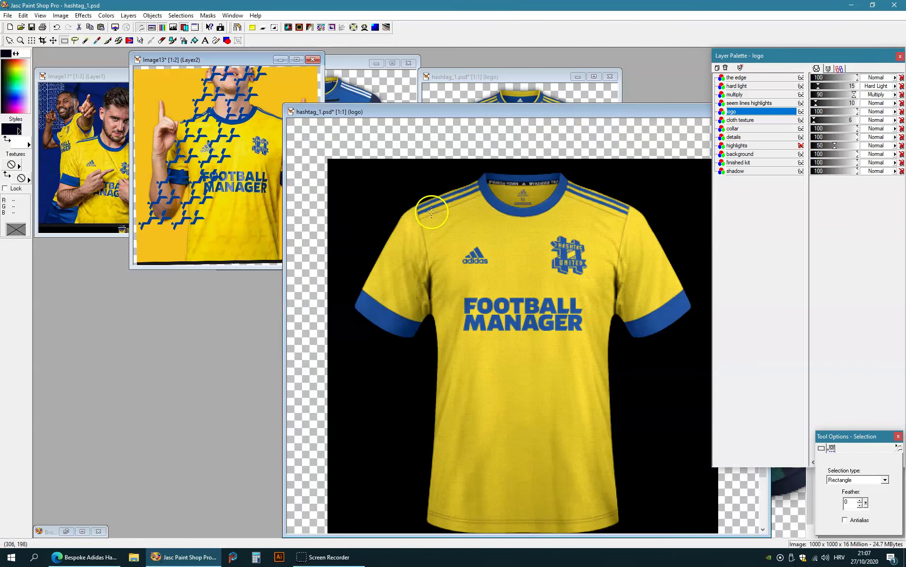
- Duplicate the details layer, place the copy beneath the original and rename it pattern
{"action": "left_click", "coordinate": [748, 138]}
{"action": "right_click", "coordinate": [748, 139]}
{"action": "left_click", "coordinate": [711, 176]}
{"action": "left_click_drag", "start_coordinate": [748, 146], "coordinate": [752, 147]}
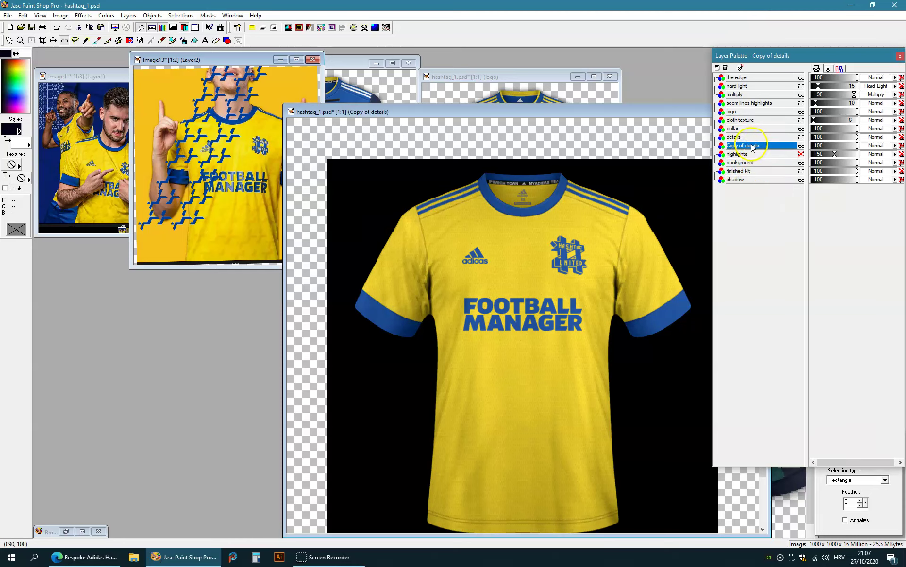
{"action": "right_click", "coordinate": [752, 146]}
{"action": "left_click", "coordinate": [744, 203]}
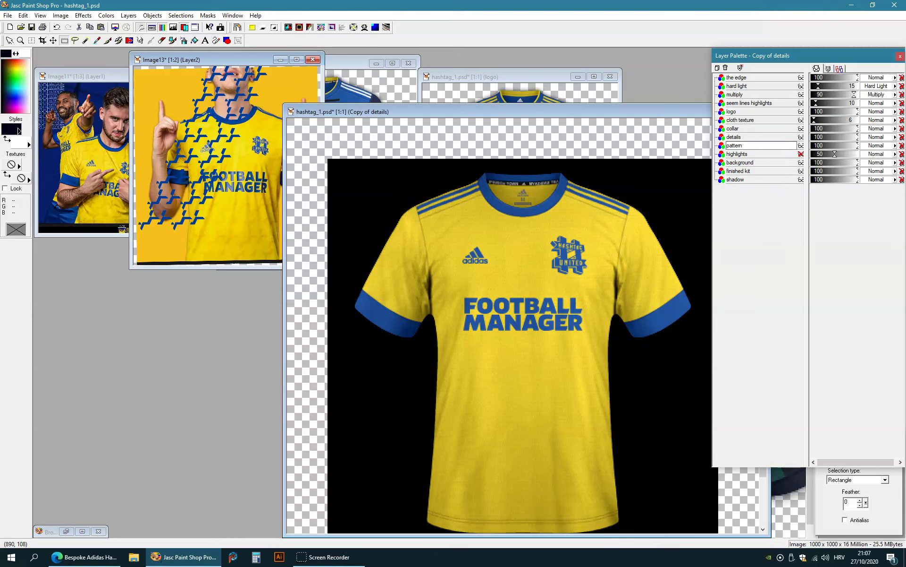
{"action": "left_click", "coordinate": [749, 250]}
- Arrange hashtag_1.psd and Image13 side by side and copy the motif columns from Image13's Layer2
{"action": "left_click_drag", "start_coordinate": [411, 112], "coordinate": [418, 86]}
{"action": "left_click", "coordinate": [246, 60]}
{"action": "left_click_drag", "start_coordinate": [245, 60], "coordinate": [183, 70]}
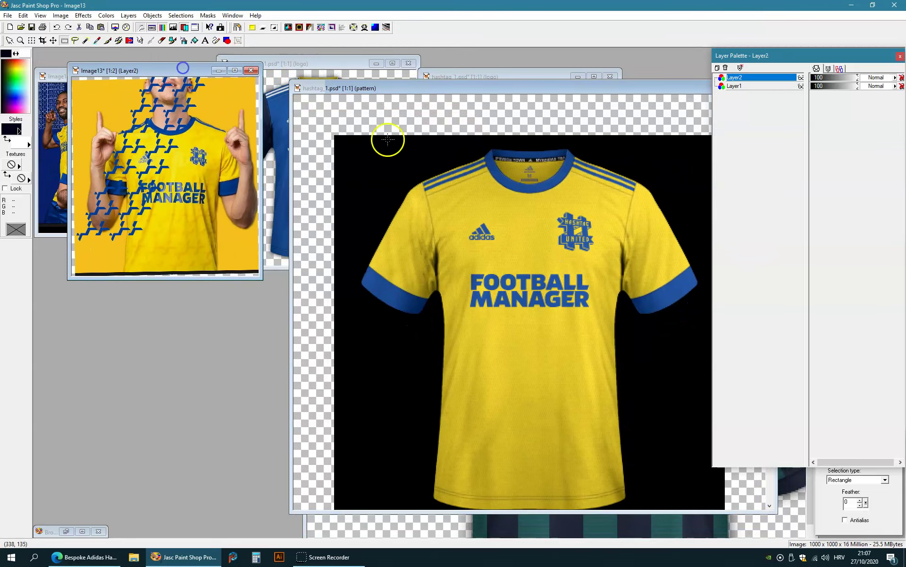
- Try placing the copied motif columns at full size on the pattern layer of hashtag_1.psd
{"action": "left_click_drag", "start_coordinate": [581, 93], "coordinate": [561, 78]}
{"action": "key", "text": "ctrl+e"}
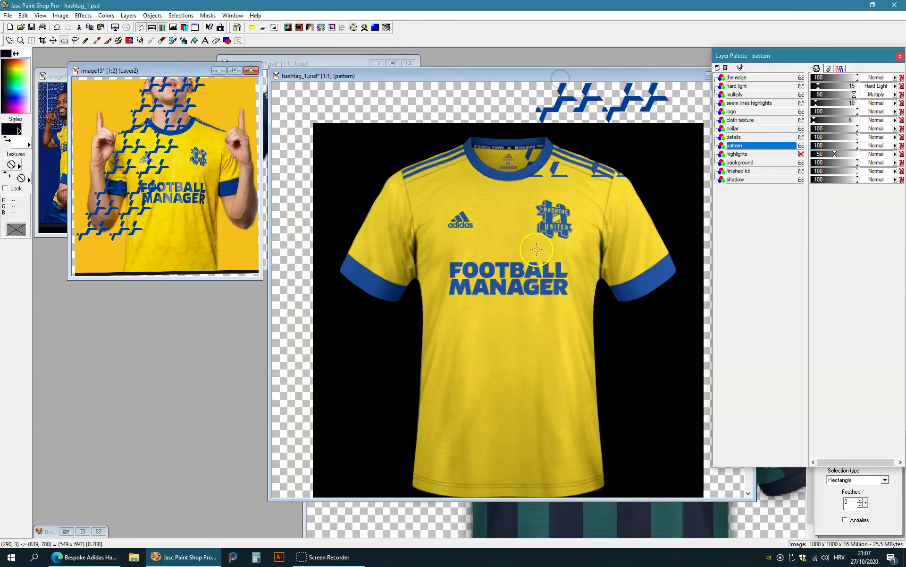
{"action": "left_click", "coordinate": [486, 269]}
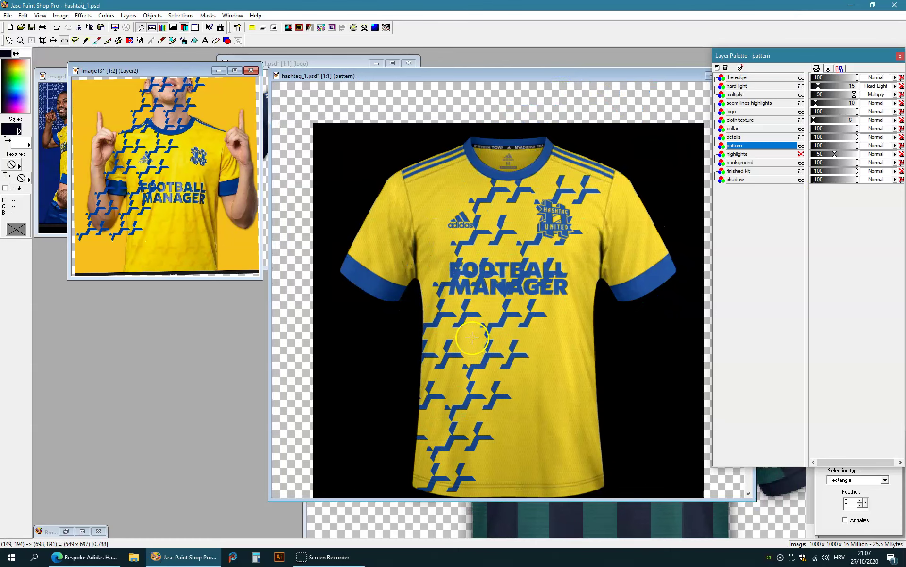
{"action": "left_click", "coordinate": [479, 310]}
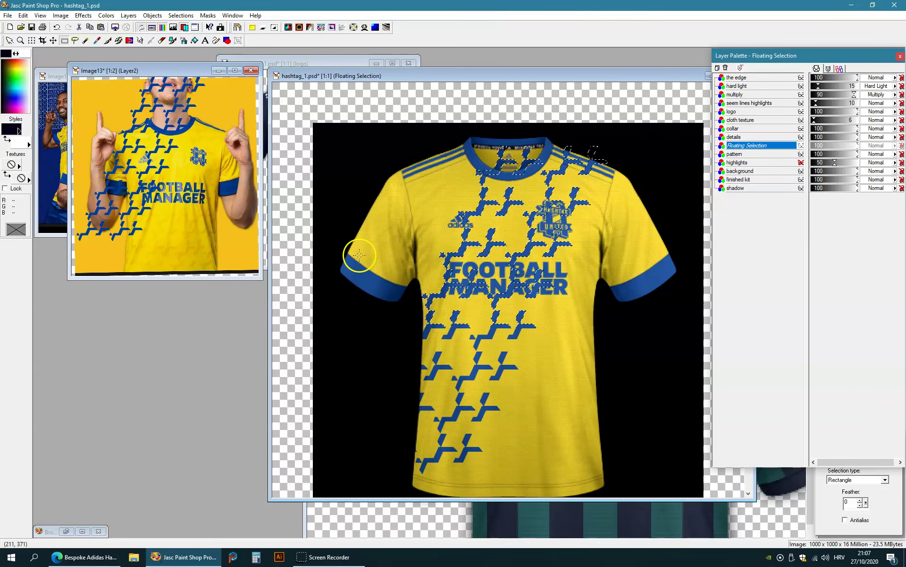
{"action": "key", "text": "Delete"}
- Paste the motif columns as a new image and resize it to 75% of its original size
{"action": "key", "text": "ctrl+v"}
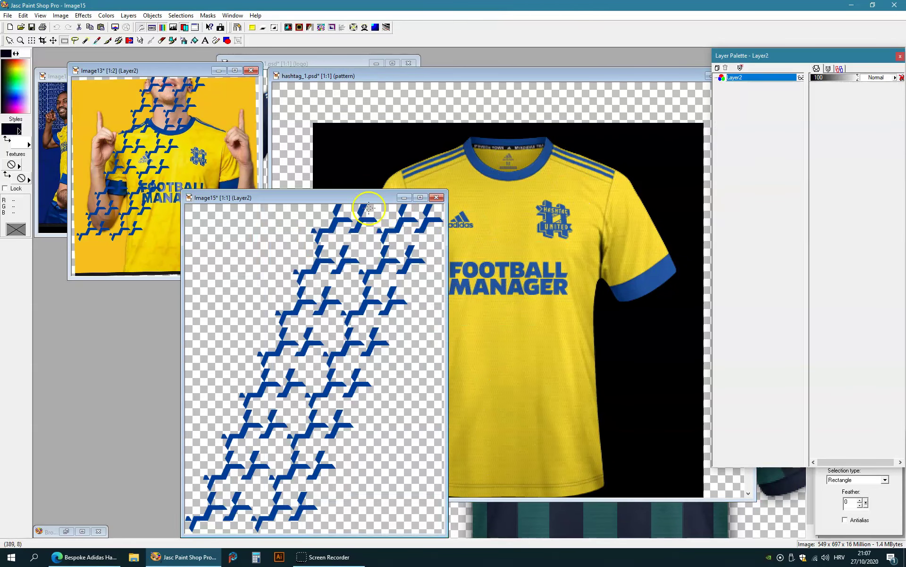
{"action": "key", "text": "shift+s"}
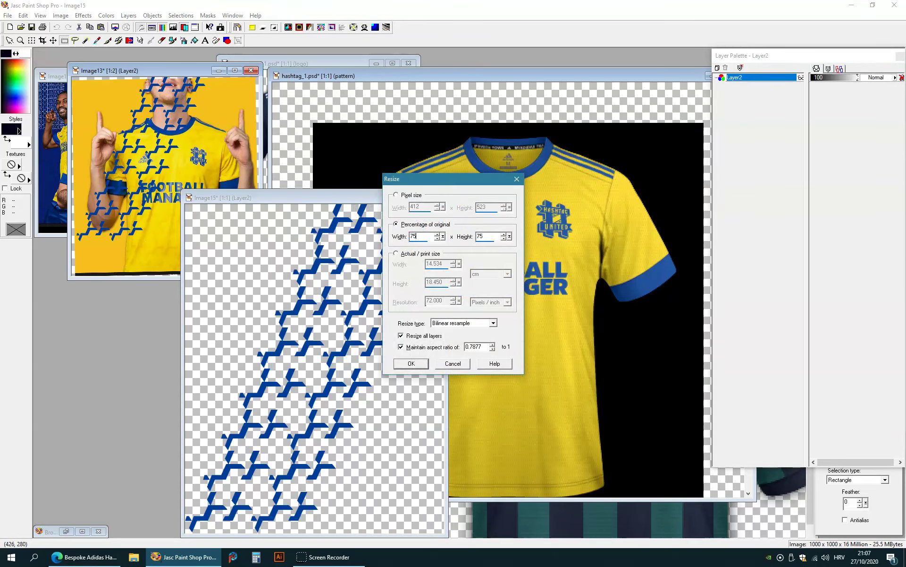
{"action": "key", "text": "Return"}
- Paste the reduced motif columns onto the pattern layer of hashtag_1.psd and position them over the left side of the chest
{"action": "left_click_drag", "start_coordinate": [454, 81], "coordinate": [443, 73]}
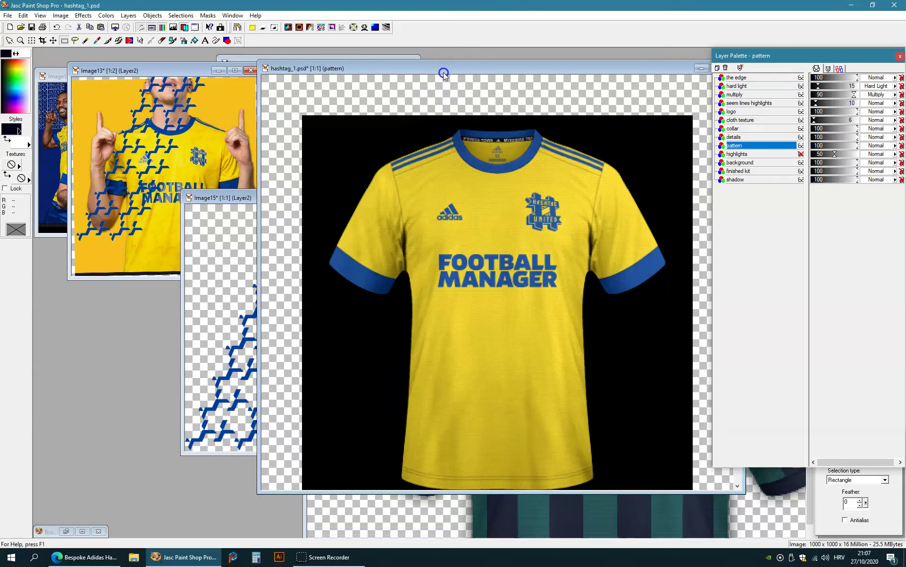
{"action": "key", "text": "ctrl+e"}
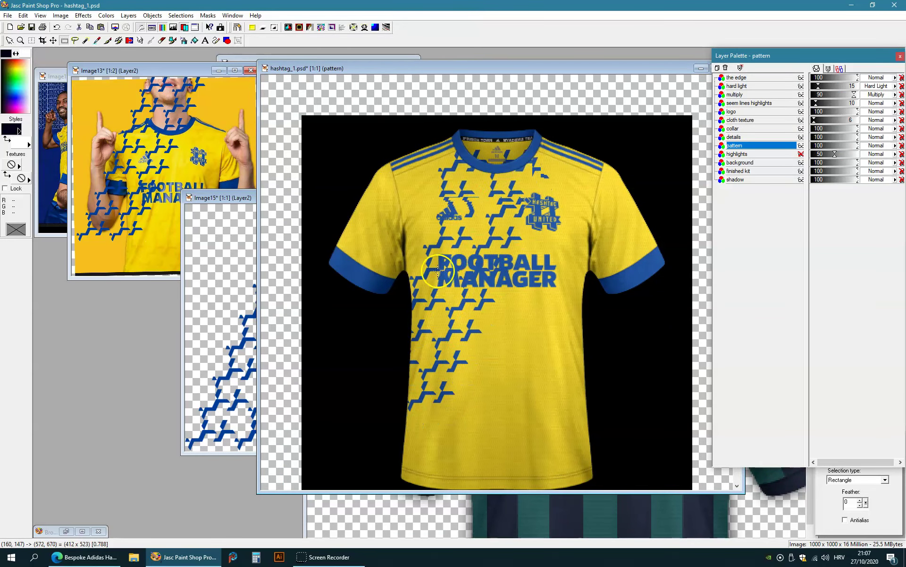
{"action": "left_click", "coordinate": [469, 233]}
{"action": "scroll", "coordinate": [562, 344], "scroll_direction": "up", "scroll_amount": 3}
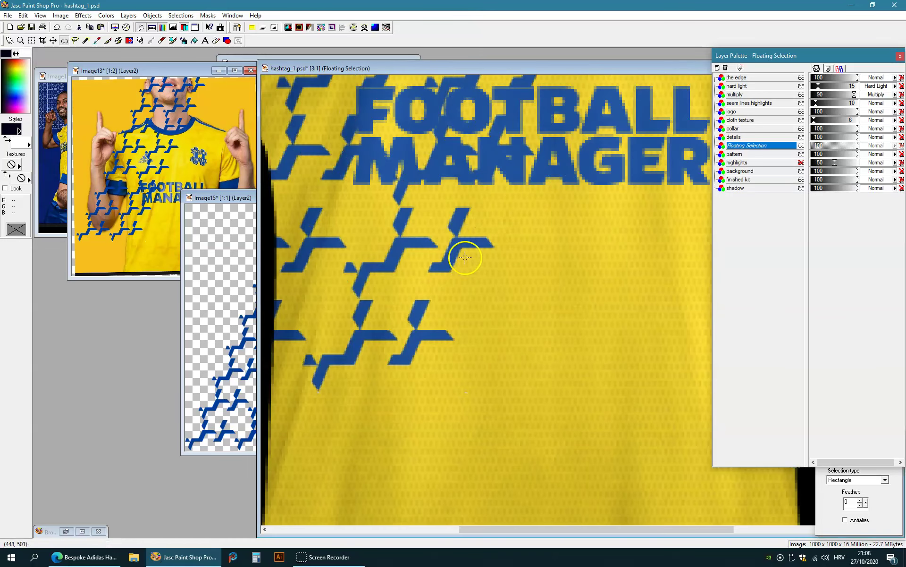
{"action": "scroll", "coordinate": [567, 302], "scroll_direction": "down", "scroll_amount": 2}
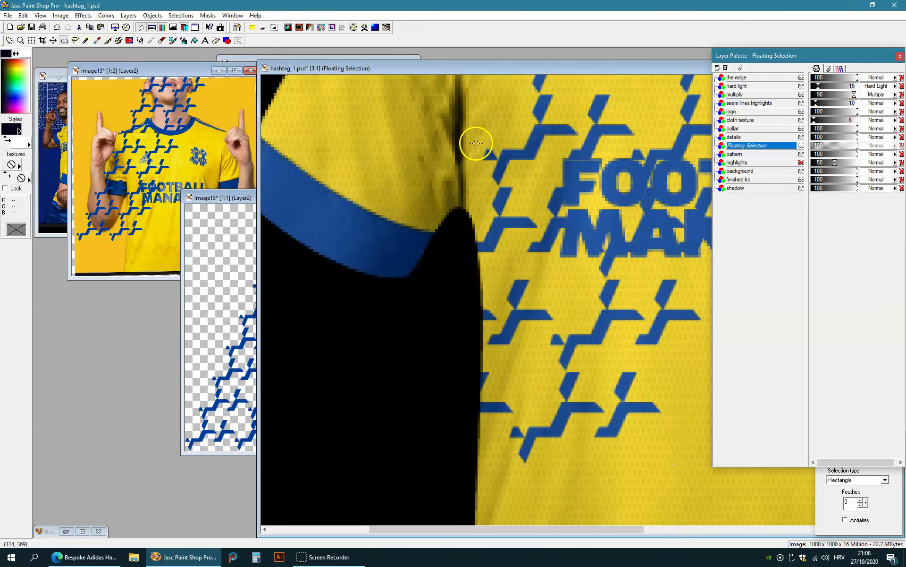
{"action": "scroll", "coordinate": [594, 297], "scroll_direction": "down", "scroll_amount": 1}
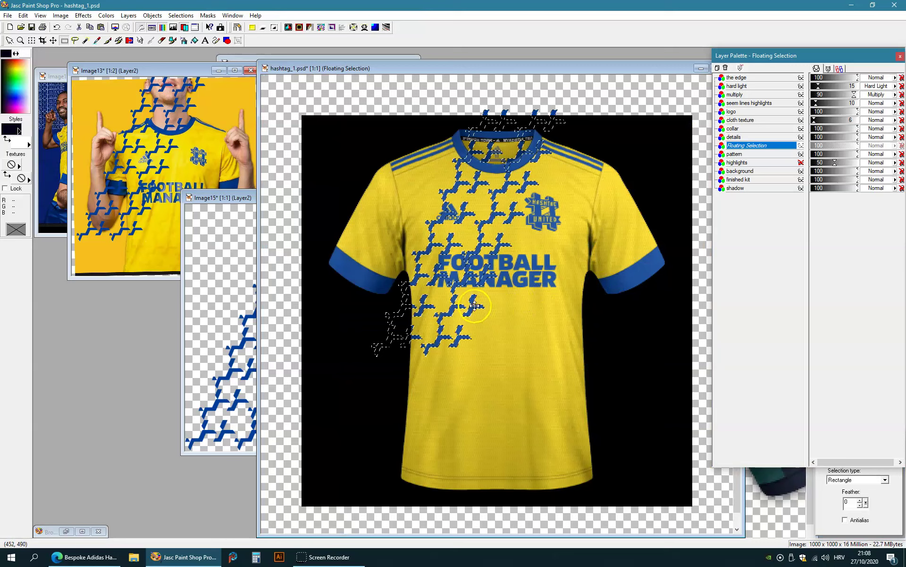
{"action": "left_click_drag", "start_coordinate": [471, 305], "coordinate": [454, 292]}
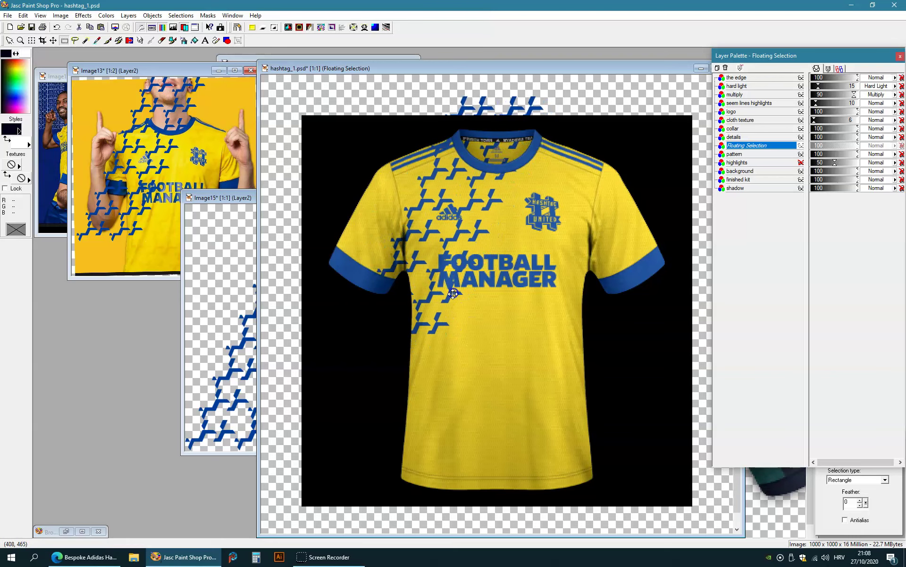
- Paste a second copy of the reduced columns beside the first and align it to the dot mark at the column's tip
{"action": "scroll", "coordinate": [557, 298], "scroll_direction": "up", "scroll_amount": 1}
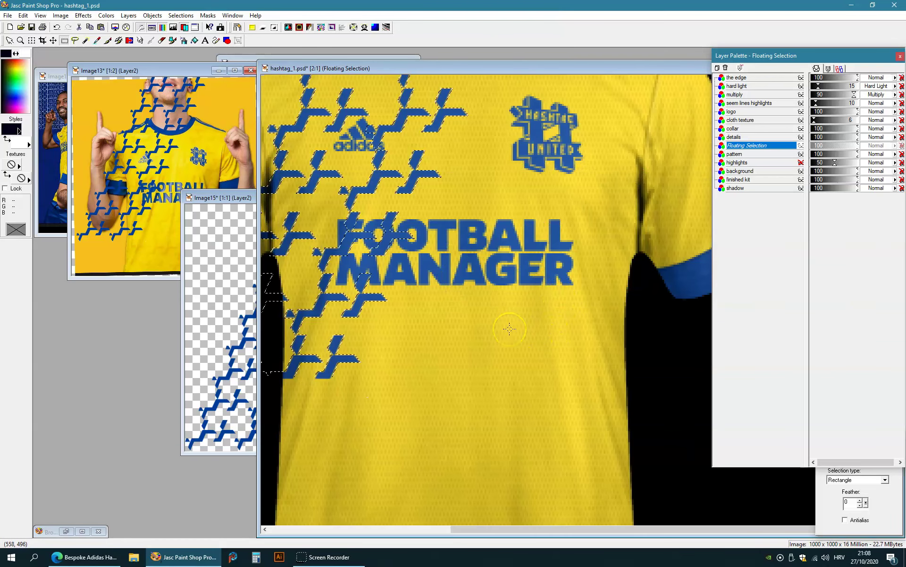
{"action": "scroll", "coordinate": [447, 343], "scroll_direction": "up", "scroll_amount": 1}
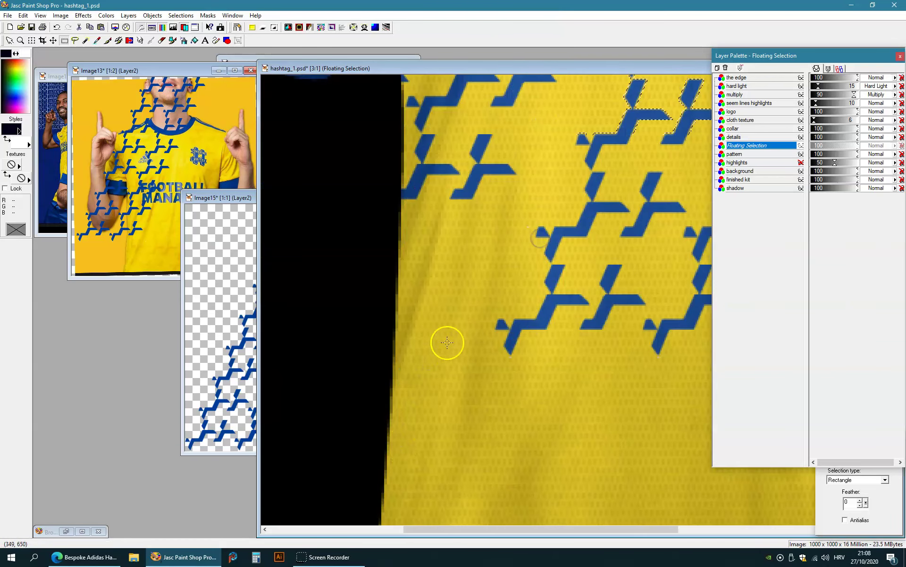
{"action": "scroll", "coordinate": [447, 342], "scroll_direction": "up", "scroll_amount": 1}
{"action": "scroll", "coordinate": [496, 294], "scroll_direction": "up", "scroll_amount": 1}
{"action": "left_click_drag", "start_coordinate": [593, 193], "coordinate": [597, 160]}
{"action": "left_click_drag", "start_coordinate": [596, 158], "coordinate": [597, 160]}
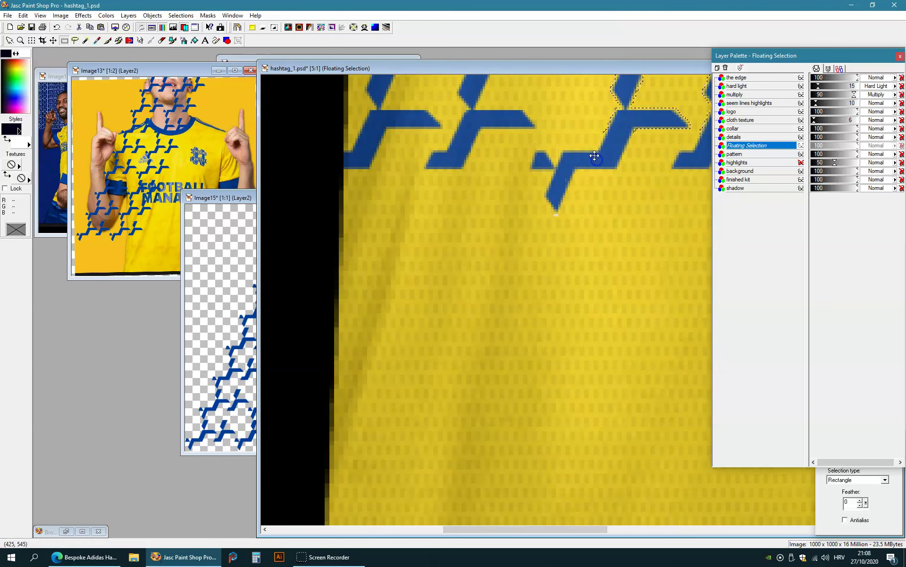
{"action": "scroll", "coordinate": [596, 156], "scroll_direction": "down", "scroll_amount": 4}
- Shift the joined block of four motif columns left so it covers the left sleeve and chest
{"action": "left_click_drag", "start_coordinate": [603, 272], "coordinate": [543, 272]}
{"action": "left_click", "coordinate": [616, 266]}
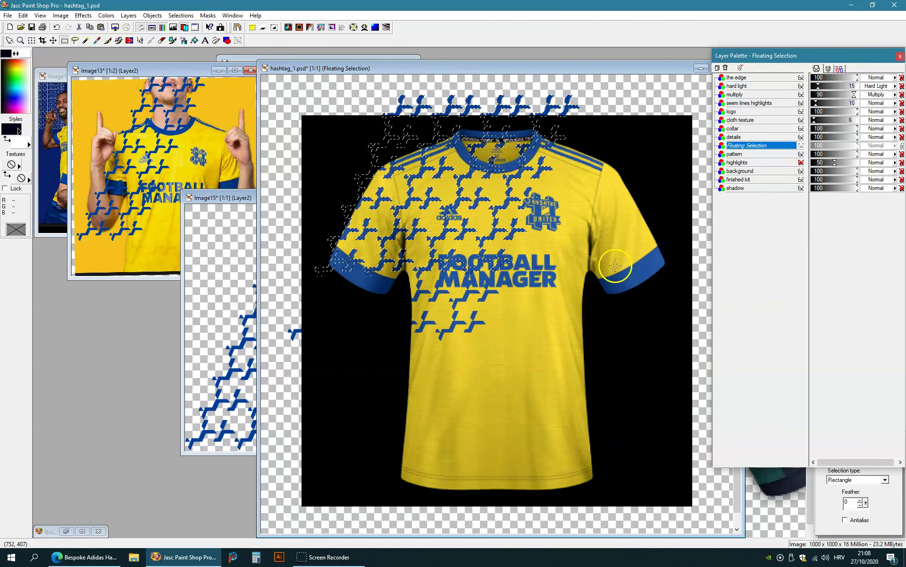
{"action": "left_click_drag", "start_coordinate": [491, 290], "coordinate": [473, 291]}
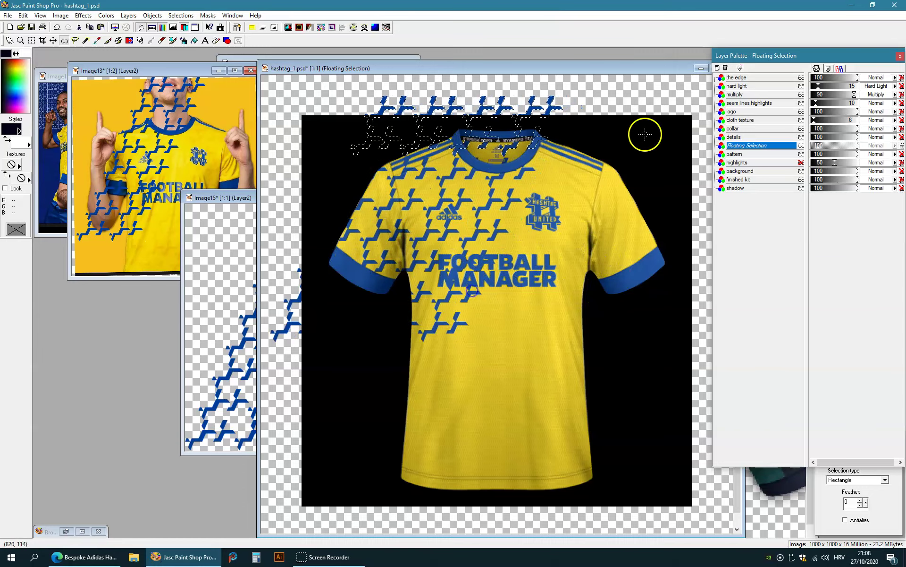
- Place another copy of the motif block over the right side of the chest and sleeve, aligned with the existing motifs
{"action": "left_click_drag", "start_coordinate": [607, 69], "coordinate": [452, 57]}
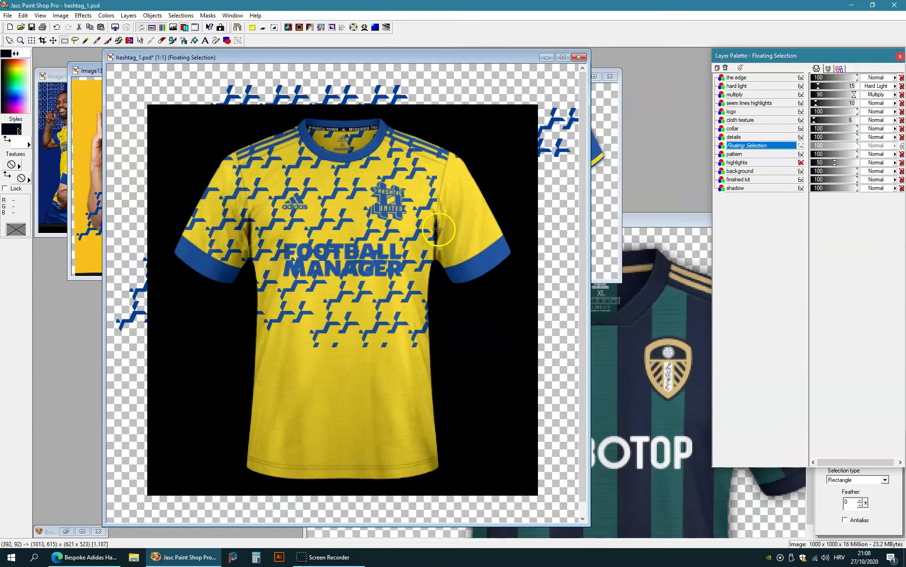
{"action": "left_click_drag", "start_coordinate": [439, 229], "coordinate": [455, 203]}
{"action": "scroll", "coordinate": [337, 347], "scroll_direction": "up", "scroll_amount": 1}
{"action": "scroll", "coordinate": [546, 248], "scroll_direction": "up", "scroll_amount": 1}
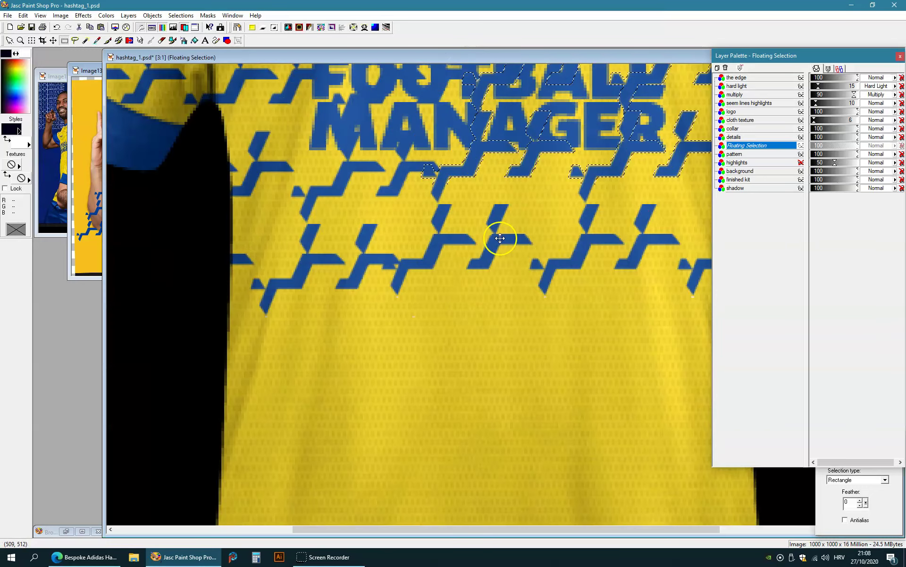
{"action": "scroll", "coordinate": [500, 238], "scroll_direction": "up", "scroll_amount": 1}
{"action": "left_click_drag", "start_coordinate": [412, 326], "coordinate": [435, 350]}
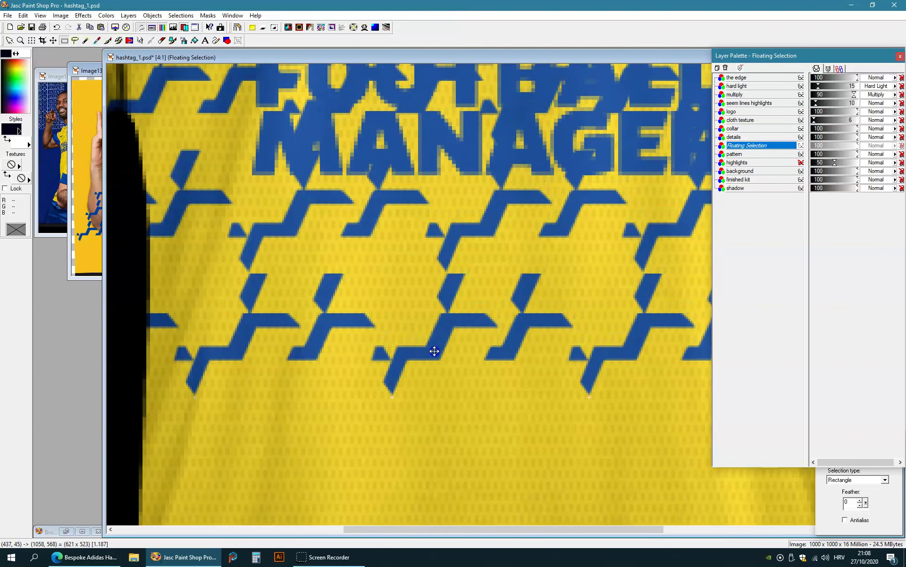
{"action": "key", "text": "ctrl+d"}
{"action": "scroll", "coordinate": [553, 395], "scroll_direction": "down", "scroll_amount": 2}
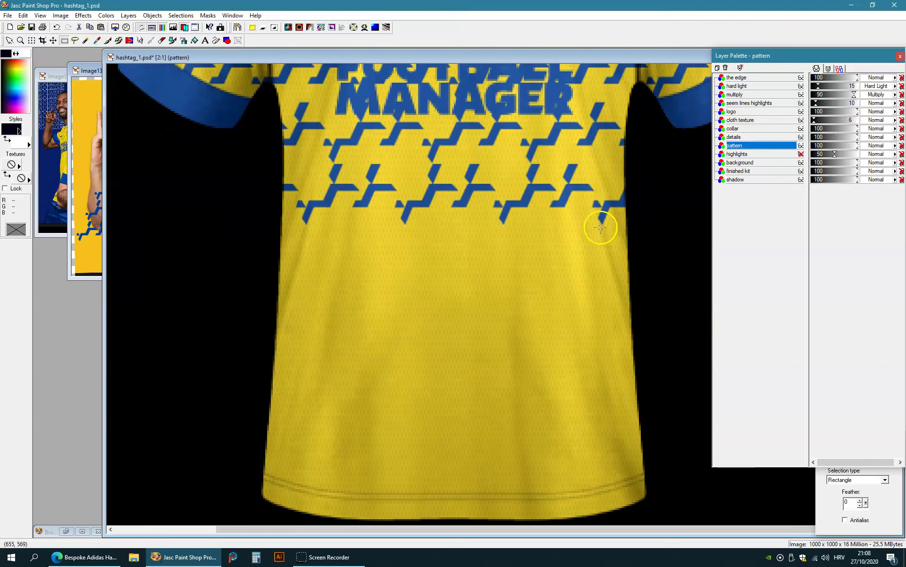
- Copy the full-width pattern block and place it over the lower half of the shirt, aligned with the motif rows above
{"action": "left_click_drag", "start_coordinate": [615, 226], "coordinate": [2, 333]}
{"action": "left_click", "coordinate": [420, 293]}
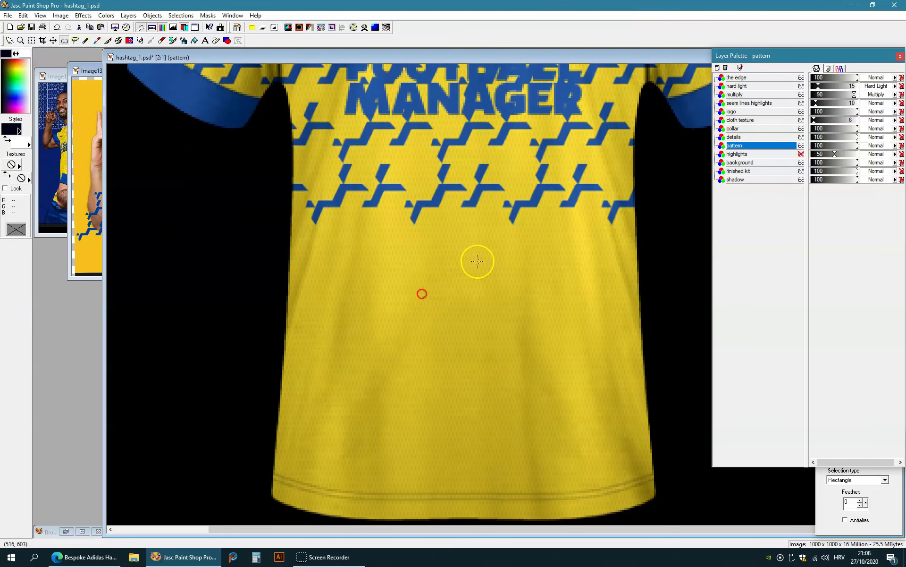
{"action": "scroll", "coordinate": [477, 236], "scroll_direction": "down", "scroll_amount": 1}
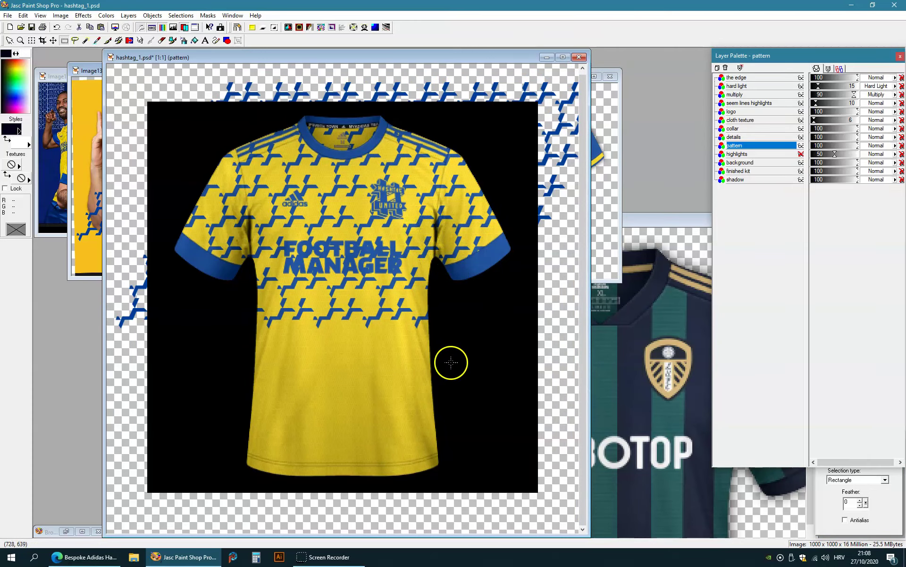
{"action": "key", "text": "ctrl+e"}
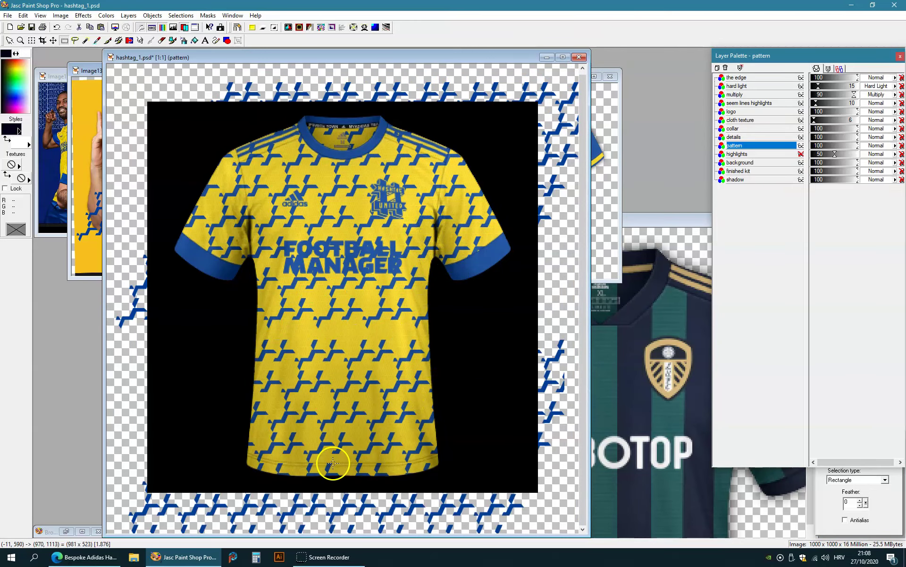
{"action": "left_click", "coordinate": [313, 455]}
{"action": "scroll", "coordinate": [340, 391], "scroll_direction": "up", "scroll_amount": 2}
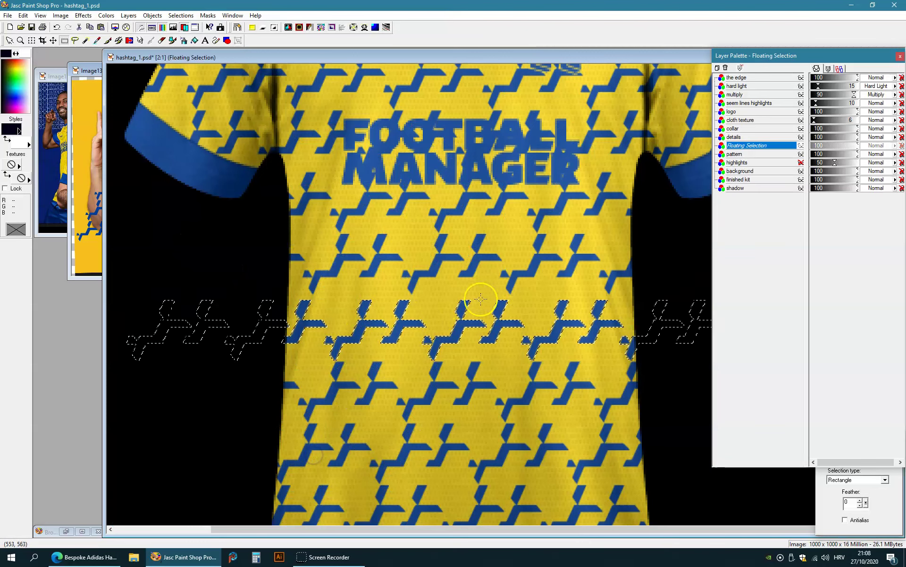
{"action": "left_click_drag", "start_coordinate": [413, 375], "coordinate": [354, 374]}
{"action": "scroll", "coordinate": [395, 326], "scroll_direction": "up", "scroll_amount": 2}
{"action": "left_click_drag", "start_coordinate": [484, 289], "coordinate": [469, 307]}
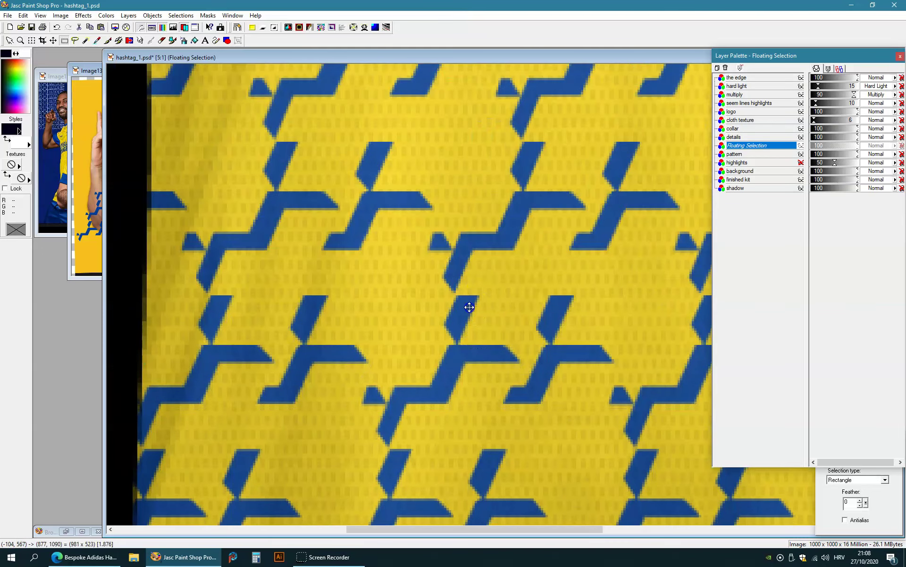
{"action": "right_click", "coordinate": [506, 313]}
{"action": "scroll", "coordinate": [519, 307], "scroll_direction": "down", "scroll_amount": 4}
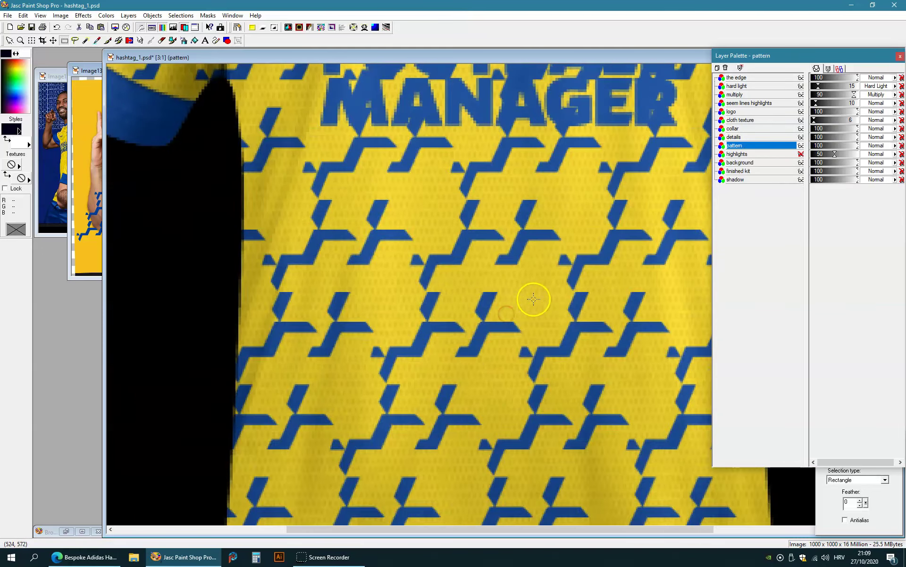
- Shift the whole pattern slightly up over the shirt and deselect it
{"action": "mouse_move", "coordinate": [409, 380]}
{"action": "left_mouse_down"}
{"action": "mouse_move", "coordinate": [409, 367]}
{"action": "mouse_move", "coordinate": [405, 374]}
{"action": "left_mouse_up"}
{"action": "right_click", "coordinate": [405, 373]}
{"action": "right_click", "coordinate": [788, 149]}
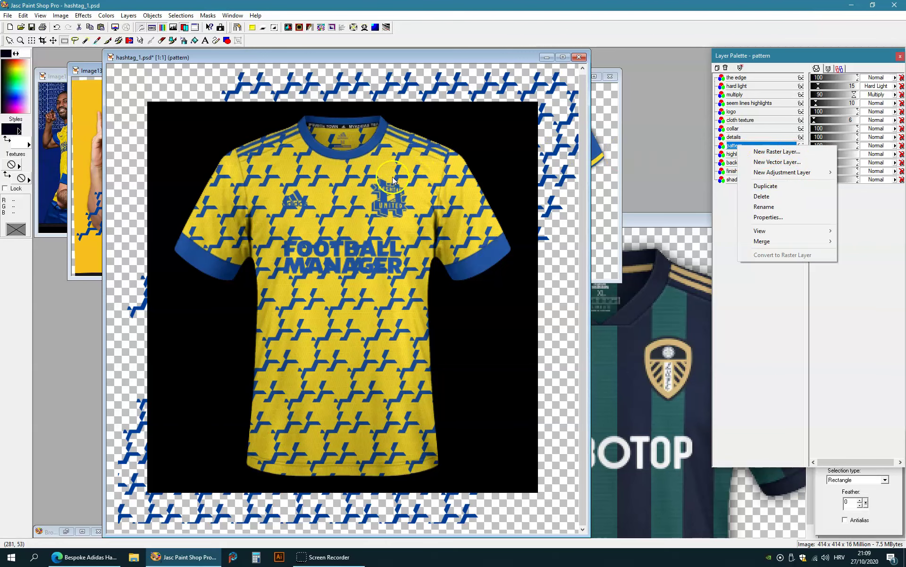
{"action": "left_click_drag", "start_coordinate": [171, 56], "coordinate": [199, 66]}
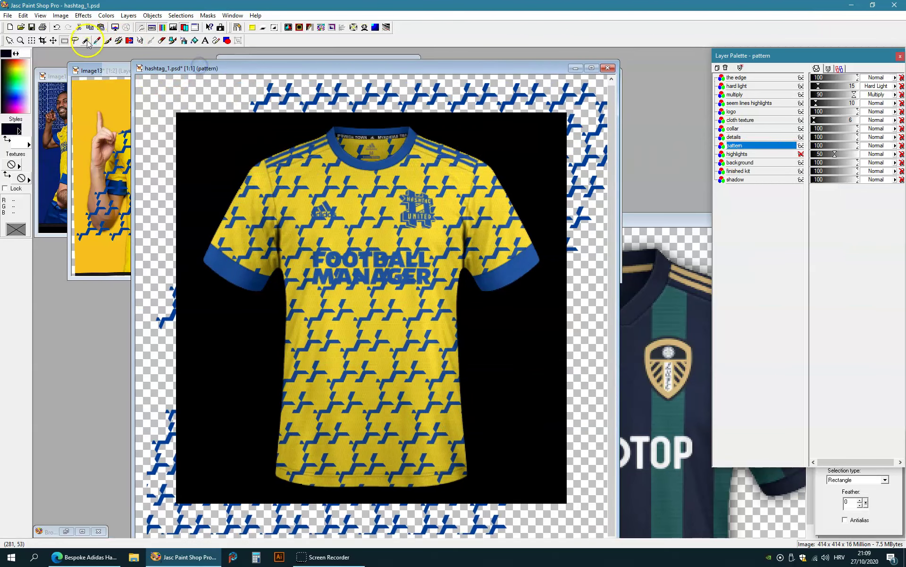
- Recolour all motifs on the pattern layer red by covering the floated selection with a red filled rectangle, then deselect
{"action": "key", "text": "ctrl+a"}
{"action": "key", "text": "ctrl+f"}
{"action": "left_click", "coordinate": [226, 40]}
{"action": "scroll", "coordinate": [663, 293], "scroll_direction": "down", "scroll_amount": 1}
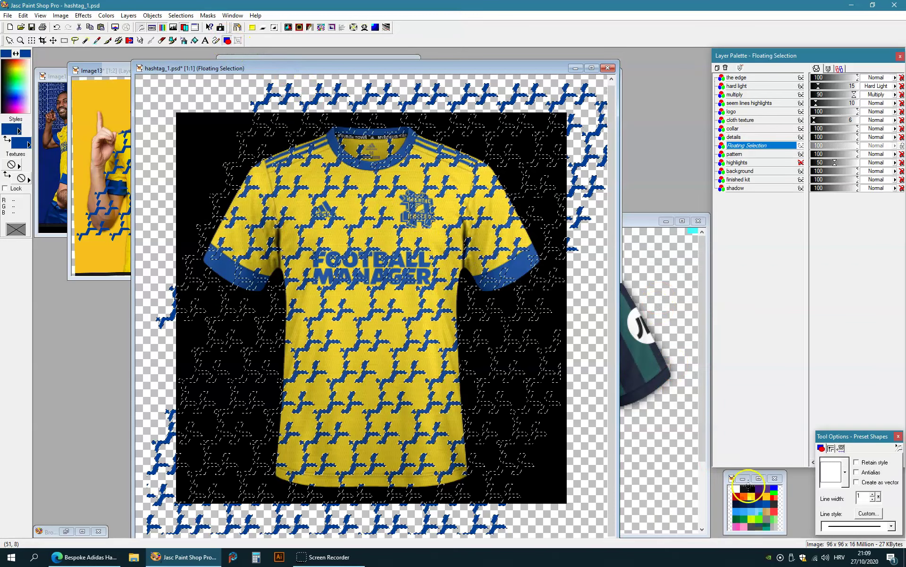
{"action": "left_click", "coordinate": [736, 495]}
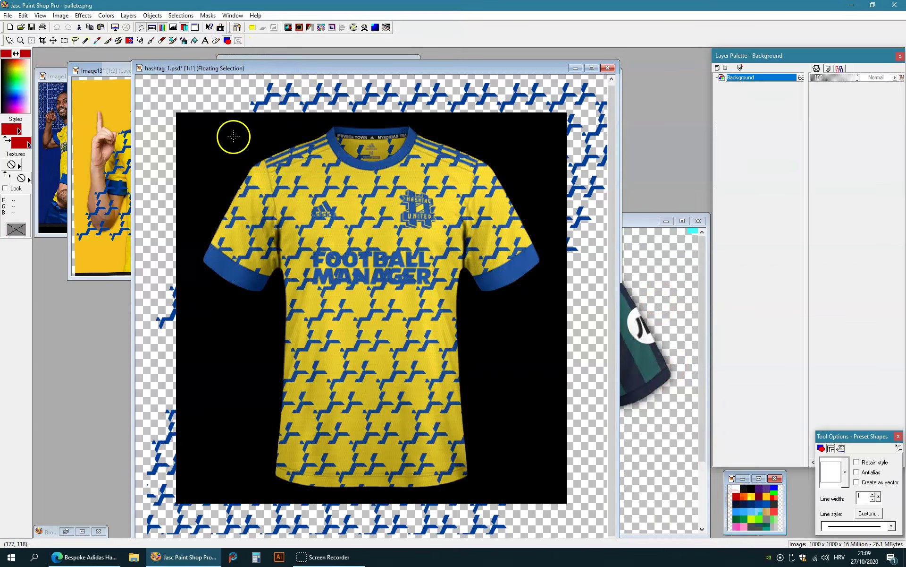
{"action": "left_click", "coordinate": [137, 76]}
{"action": "left_click_drag", "start_coordinate": [136, 76], "coordinate": [607, 537]}
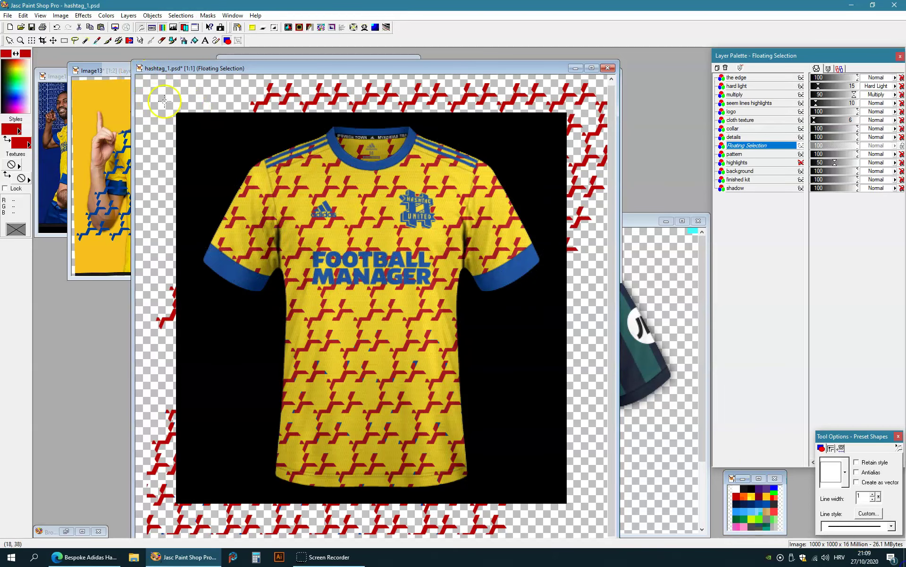
{"action": "left_click", "coordinate": [66, 41]}
{"action": "left_click", "coordinate": [337, 188]}
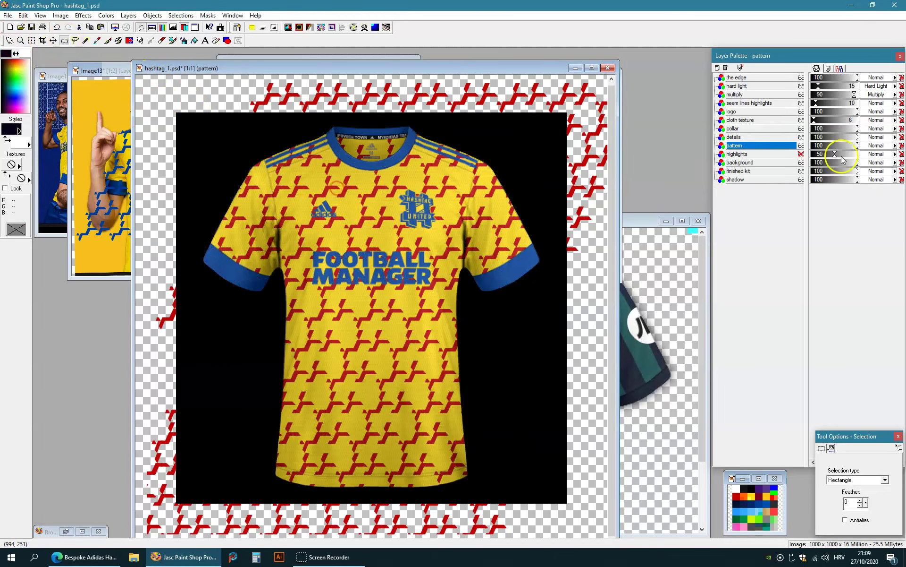
- Add a horizontally mirrored duplicate of the pattern layer and save hashtag_1.psd
{"action": "left_click_drag", "start_coordinate": [841, 146], "coordinate": [866, 147]}
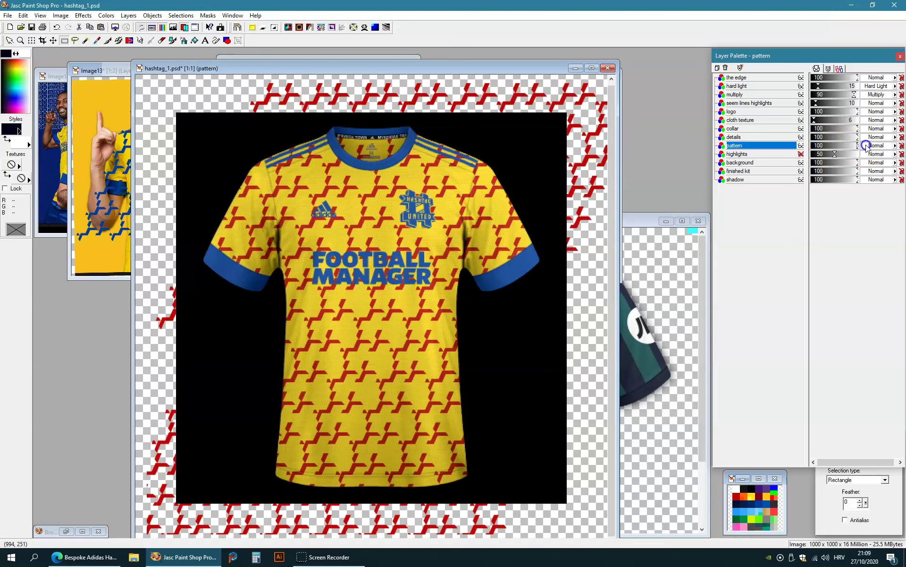
{"action": "right_click", "coordinate": [748, 146]}
{"action": "left_click", "coordinate": [701, 188]}
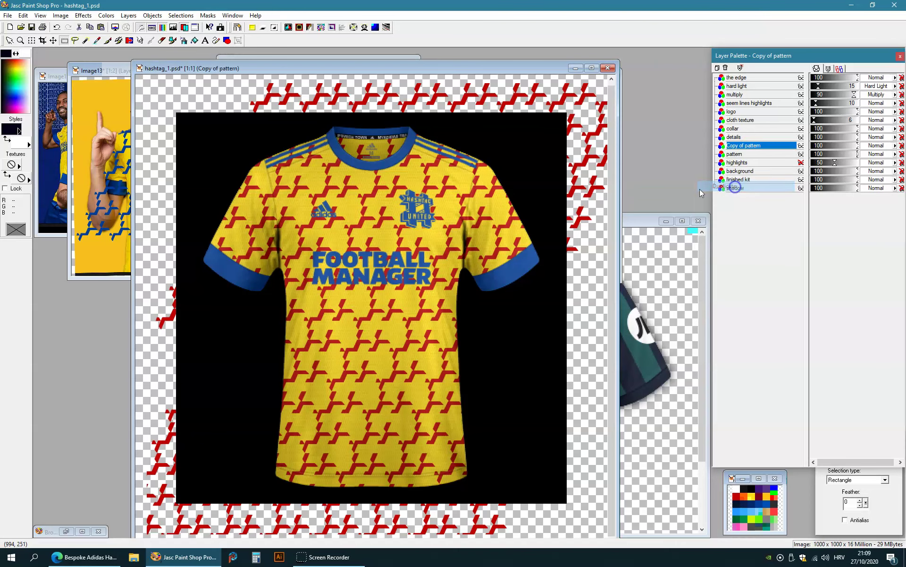
{"action": "key", "text": "ctrl+m"}
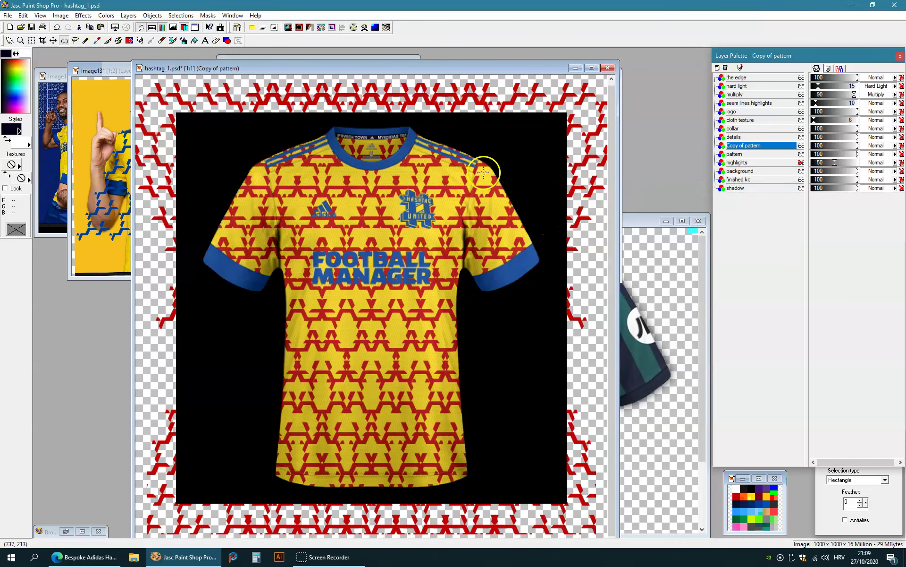
{"action": "key", "text": "ctrl+s"}
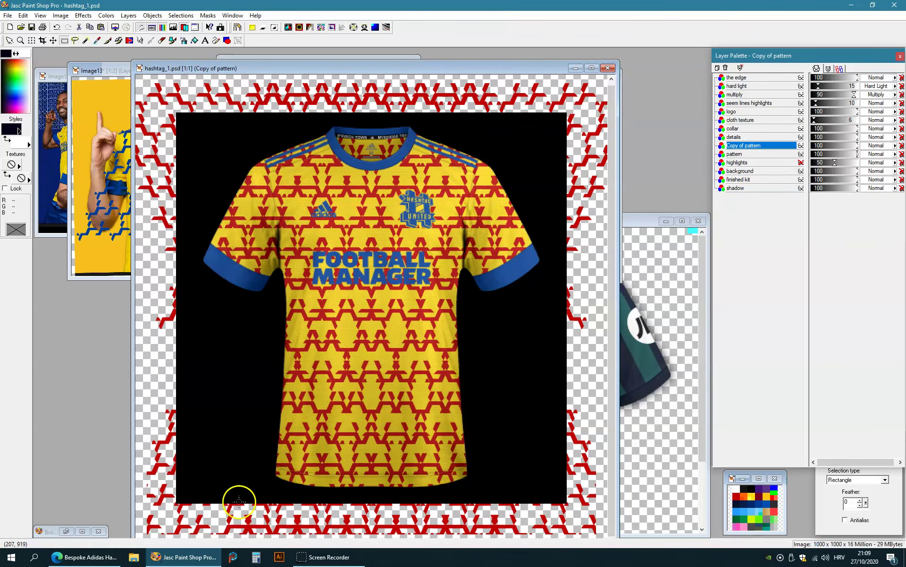
- Switch to Corel PaintShop Pro 2020 and open hashtag_1.psd from the 2020-21 folder on drive H: for editing
{"action": "left_click", "coordinate": [232, 558]}
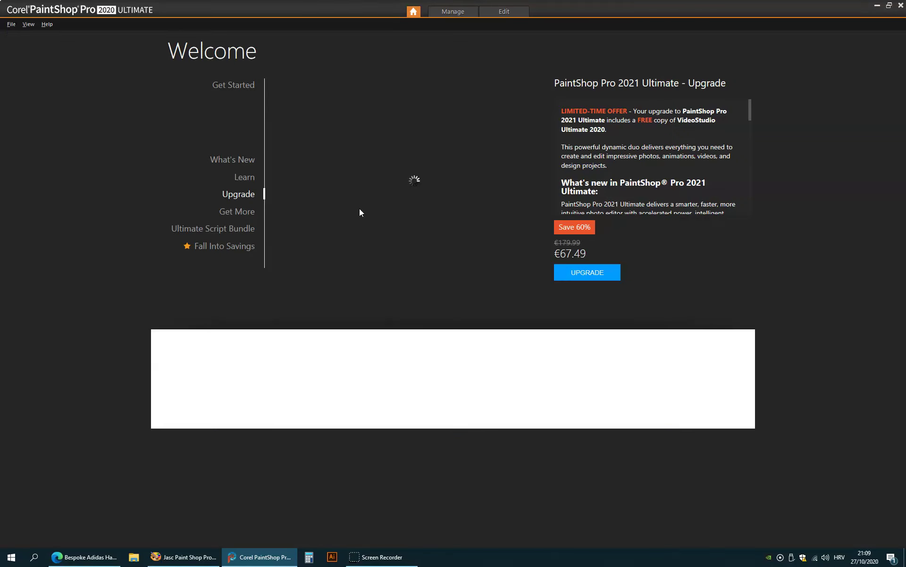
{"action": "left_click", "coordinate": [458, 14]}
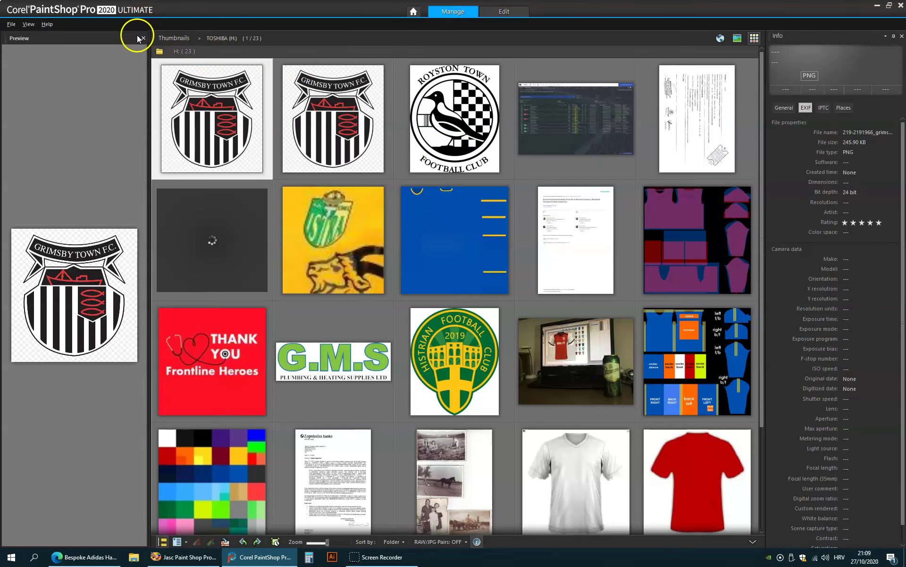
{"action": "left_click", "coordinate": [143, 37]}
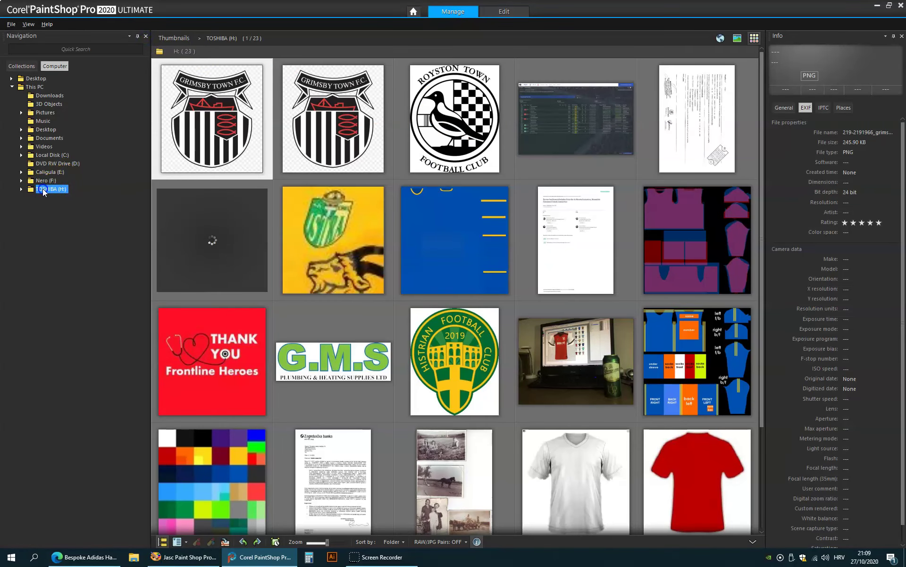
{"action": "left_click", "coordinate": [54, 198]}
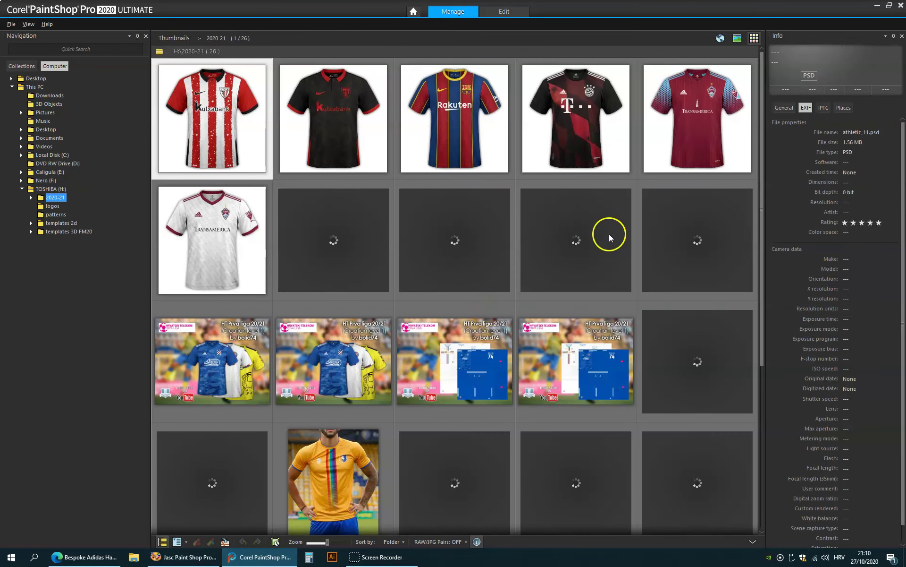
{"action": "scroll", "coordinate": [614, 238], "scroll_direction": "down", "scroll_amount": 3}
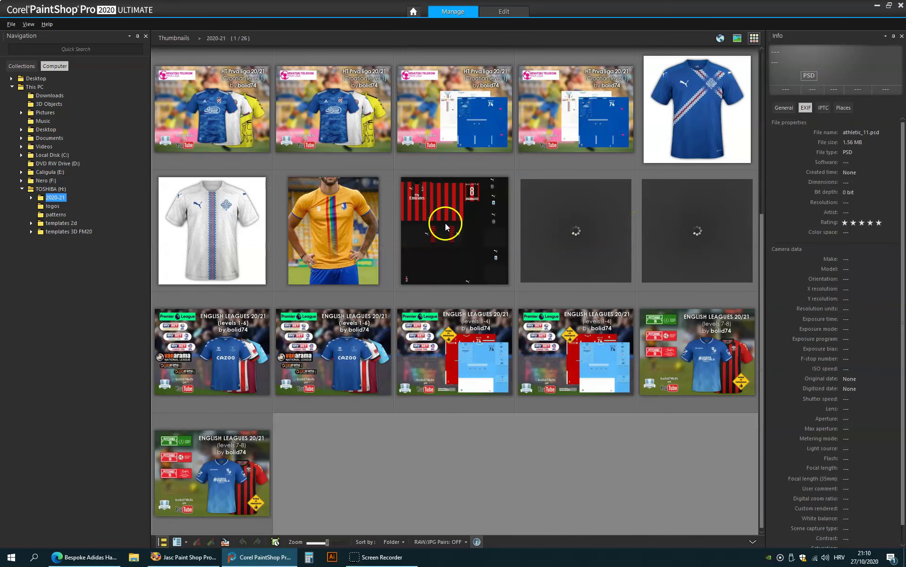
{"action": "scroll", "coordinate": [613, 228], "scroll_direction": "up", "scroll_amount": 3}
{"action": "left_click", "coordinate": [697, 220]}
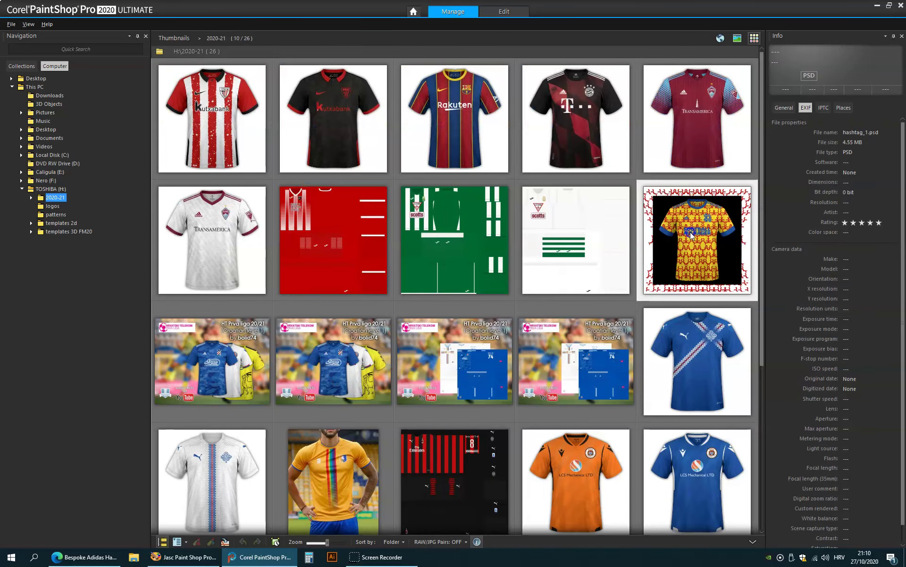
{"action": "left_click", "coordinate": [504, 11]}
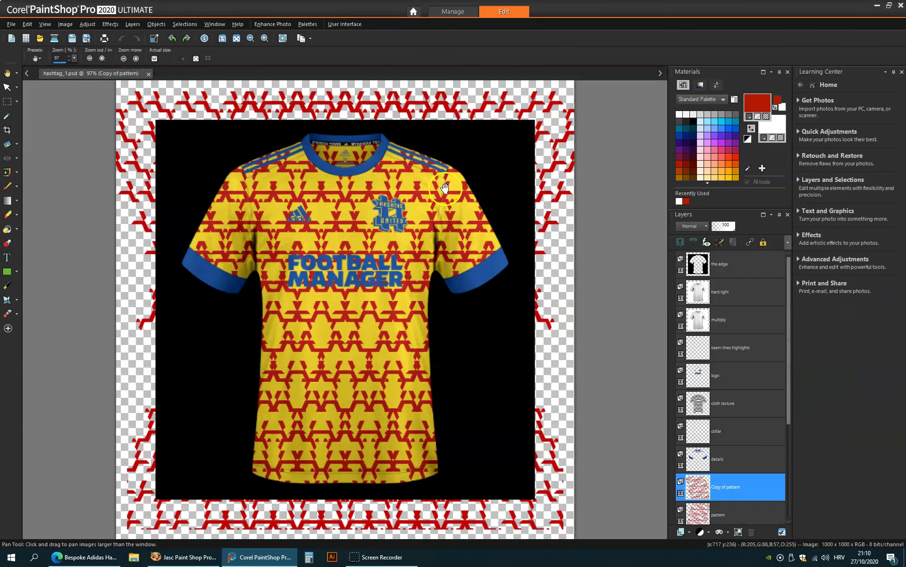
- Warp the pattern layer with the Mesh Warp tool using the "left" preset and apply it
{"action": "left_click_drag", "start_coordinate": [789, 389], "coordinate": [789, 437]}
{"action": "left_click", "coordinate": [732, 460]}
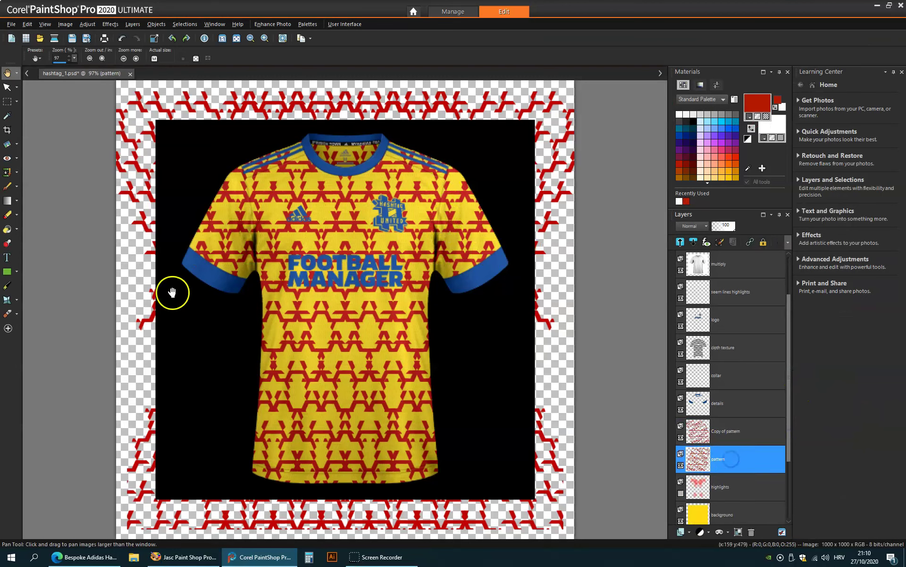
{"action": "left_click", "coordinate": [6, 300]}
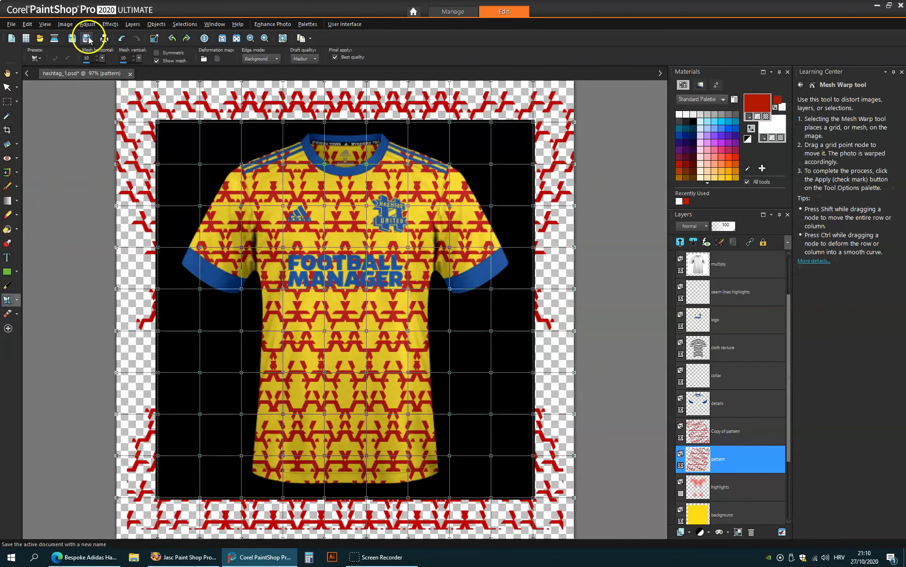
{"action": "left_click", "coordinate": [38, 59]}
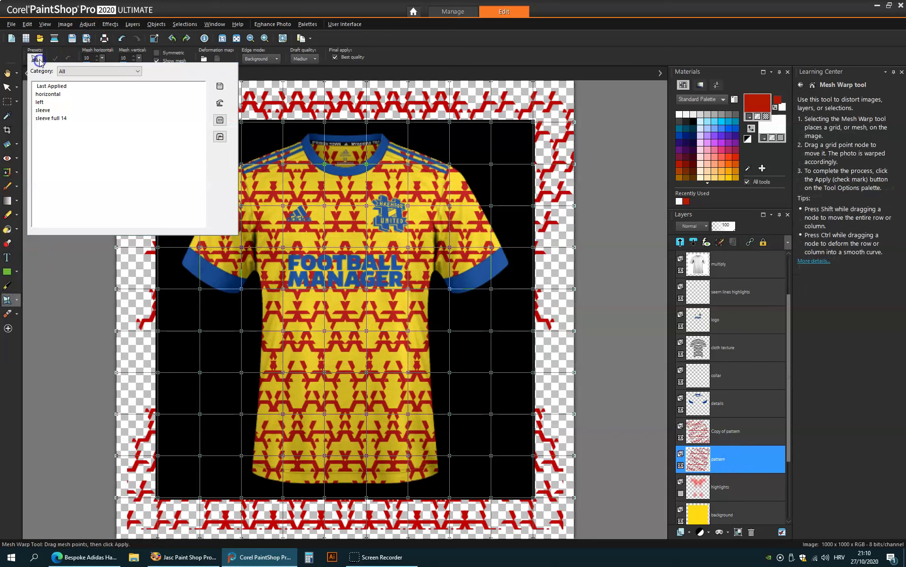
{"action": "left_click", "coordinate": [40, 102]}
{"action": "double_click", "coordinate": [308, 230]}
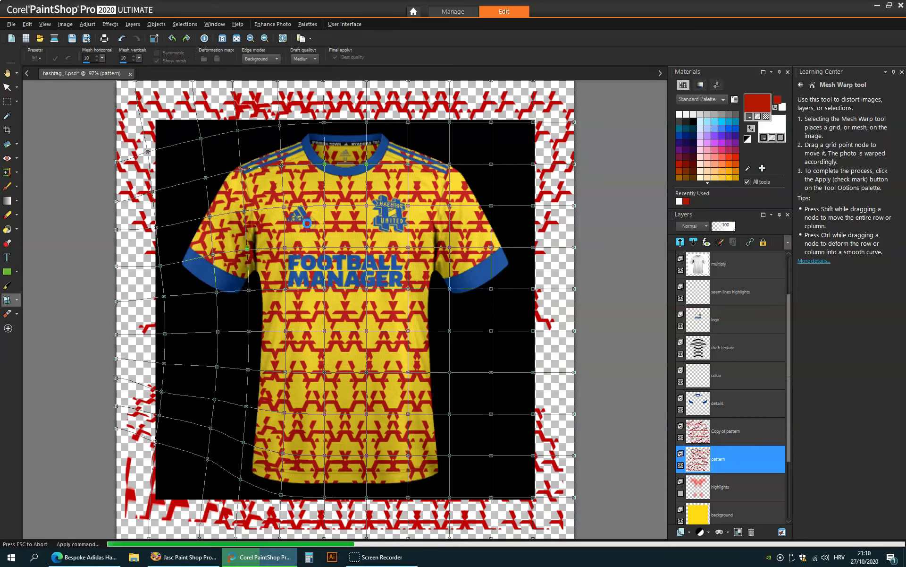
- Apply the same "left" Mesh Warp preset to the Copy of pattern layer
{"action": "left_click", "coordinate": [723, 431]}
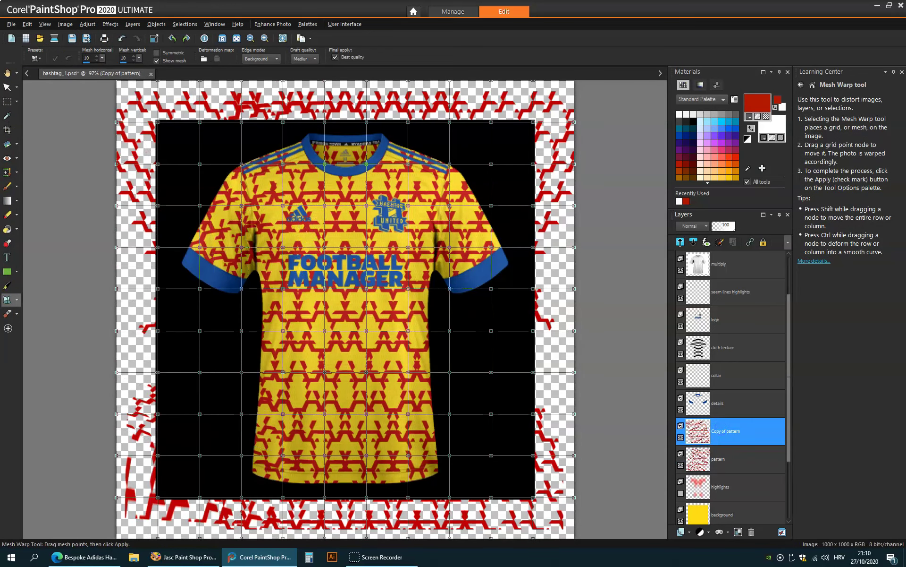
{"action": "left_click", "coordinate": [36, 59]}
{"action": "left_click", "coordinate": [57, 105]}
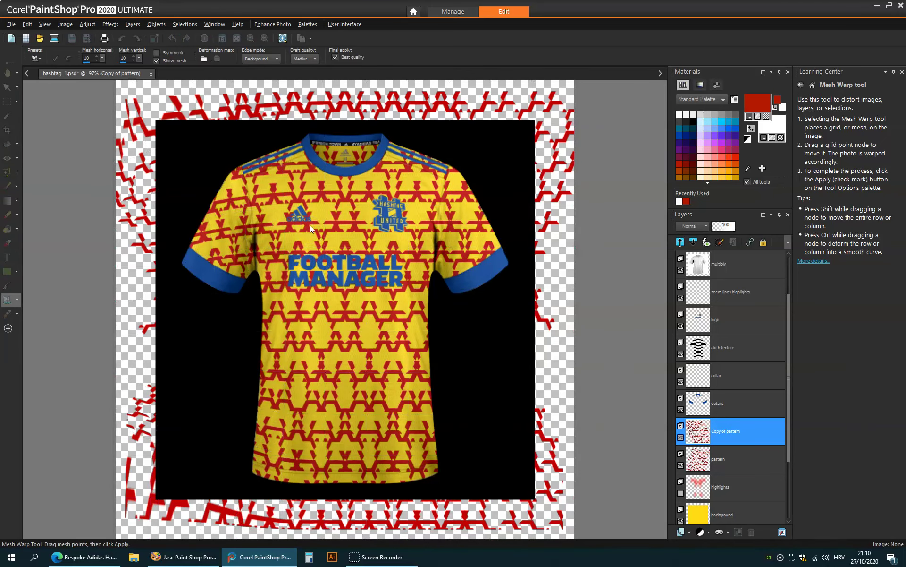
- Save the warped hashtag_1.psd and switch back to Jasc Paint Shop Pro
{"action": "key", "text": "ctrl+s"}
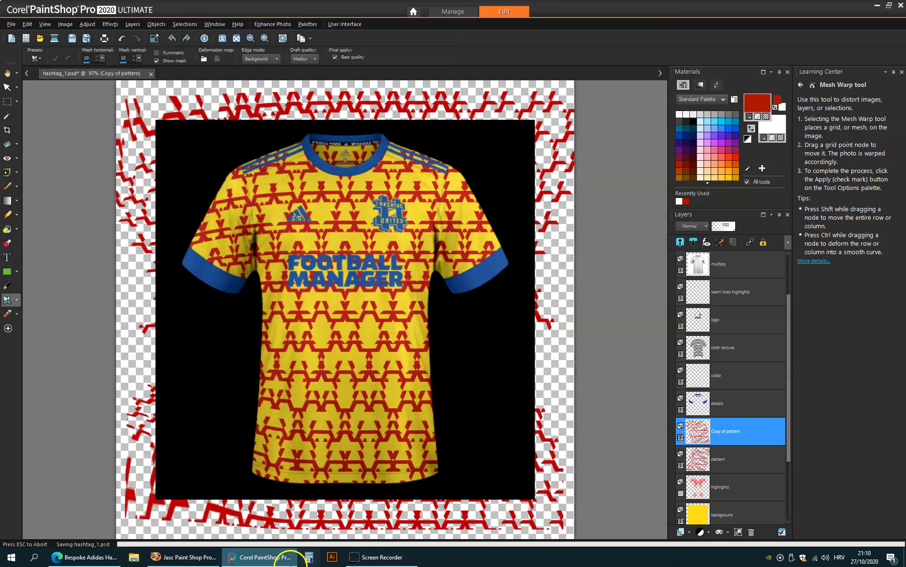
{"action": "key", "text": "alt+Tab"}
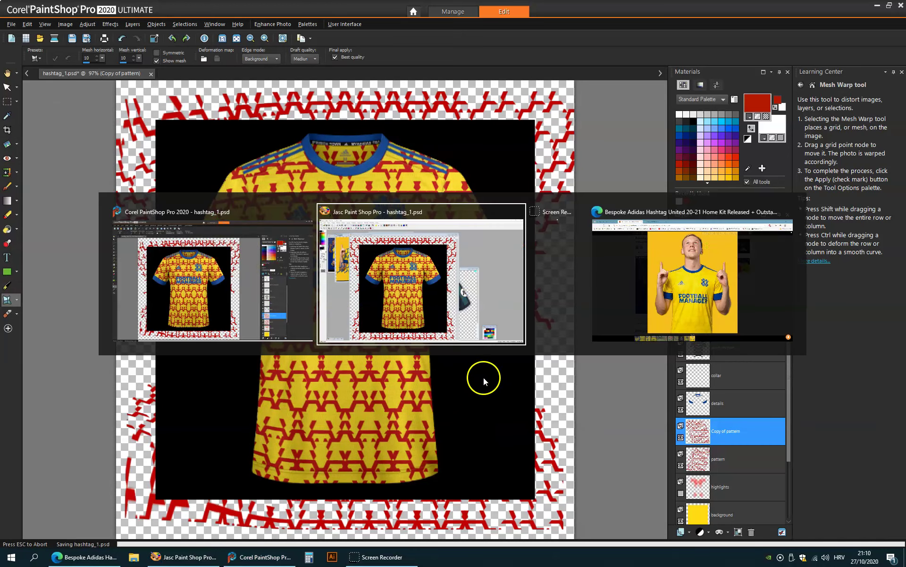
- Switch to Jasc Paint Shop Pro, close both open hashtag_1.psd images and move the Image15 pattern window out of the way
{"action": "key", "text": "alt+Tab"}
{"action": "key", "text": "alt+Tab"}
{"action": "key", "text": "alt+Tab"}
{"action": "key", "text": "alt+Tab"}
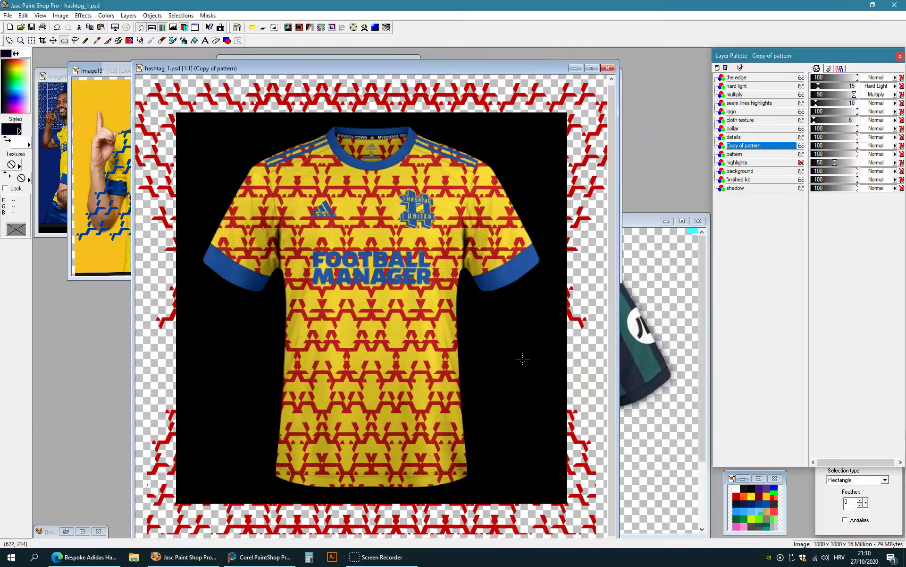
{"action": "left_click", "coordinate": [607, 68]}
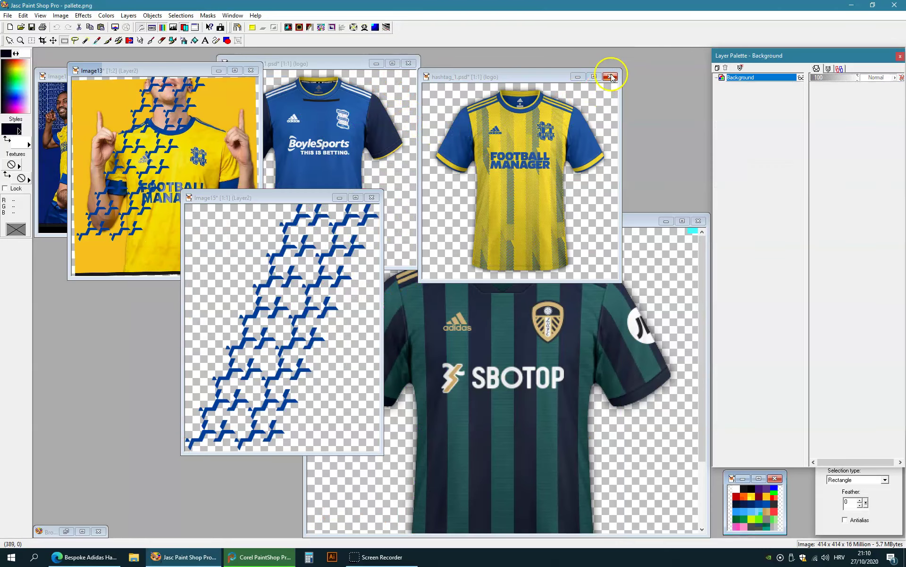
{"action": "left_click", "coordinate": [612, 76]}
{"action": "left_click", "coordinate": [806, 283]}
{"action": "left_click_drag", "start_coordinate": [317, 188], "coordinate": [208, 227]}
- Reopen the most recently saved hashtag_1.psd and reposition its window so the whole shirt can be worked on
{"action": "left_click", "coordinate": [8, 15]}
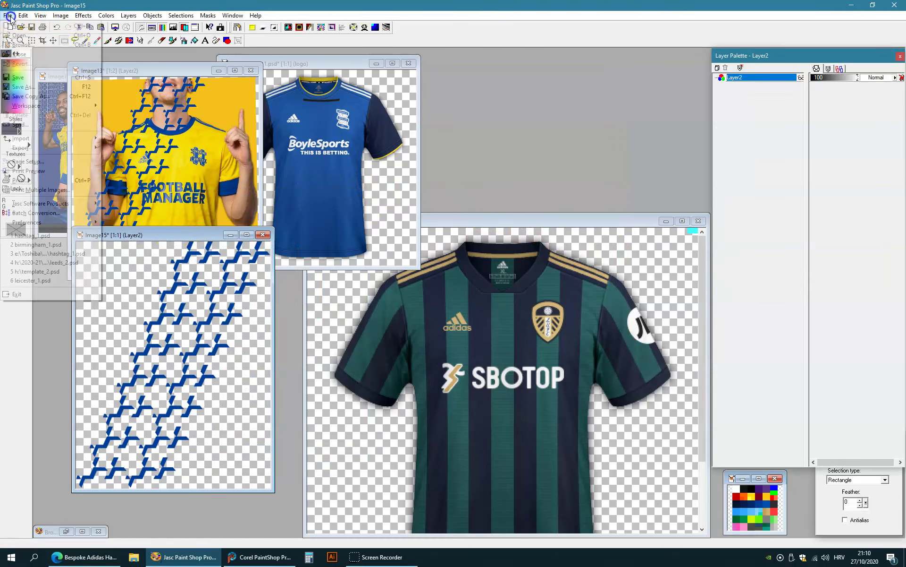
{"action": "left_click", "coordinate": [31, 235]}
{"action": "left_click_drag", "start_coordinate": [320, 215], "coordinate": [314, 95]}
{"action": "scroll", "coordinate": [325, 217], "scroll_direction": "up", "scroll_amount": 1}
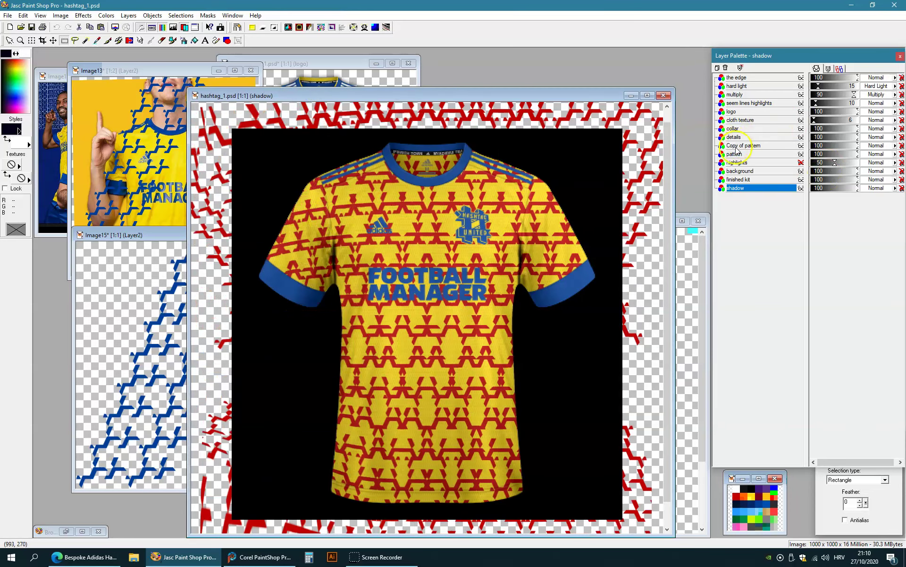
- Mirror the Copy of pattern layer so its motifs run in the same direction as the pattern layer
{"action": "left_click", "coordinate": [753, 150]}
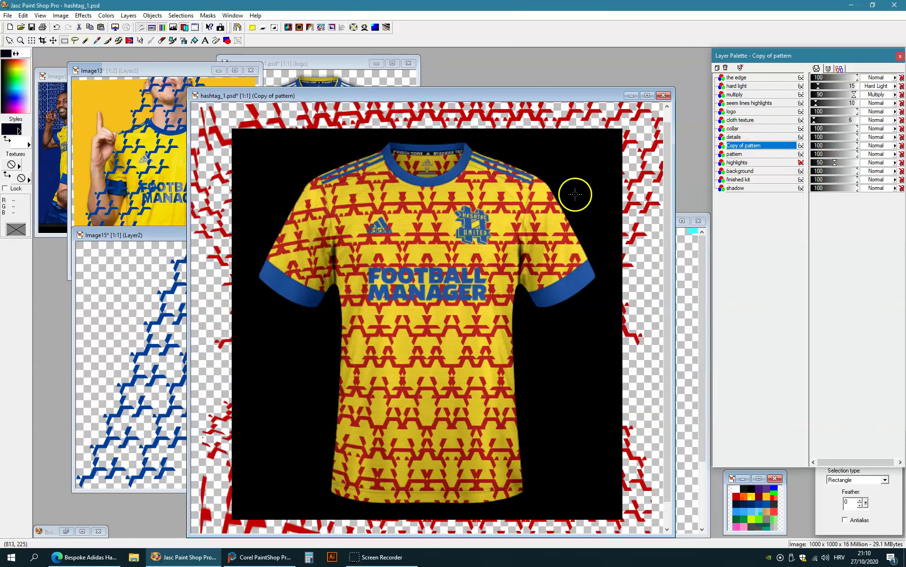
{"action": "left_click_drag", "start_coordinate": [587, 192], "coordinate": [439, 230]}
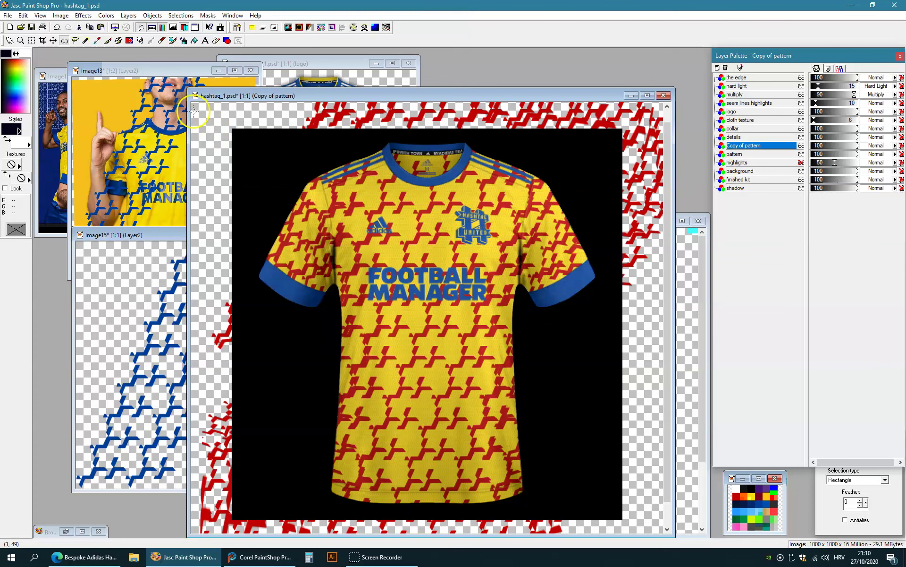
{"action": "left_click_drag", "start_coordinate": [204, 98], "coordinate": [201, 88]}
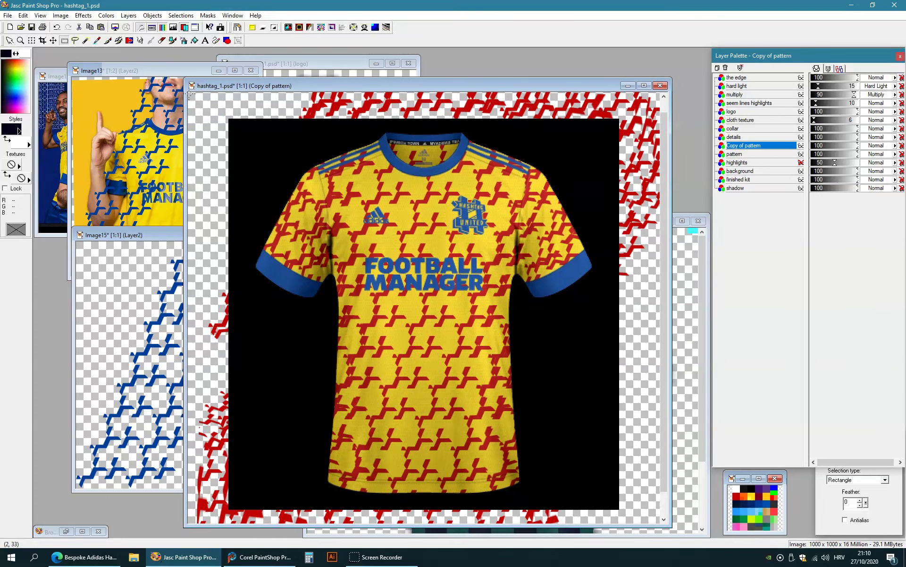
- Split the motifs at the shirt's vertical centre line, clearing the left half of Copy of pattern and the right half of pattern
{"action": "left_click_drag", "start_coordinate": [189, 94], "coordinate": [424, 560]}
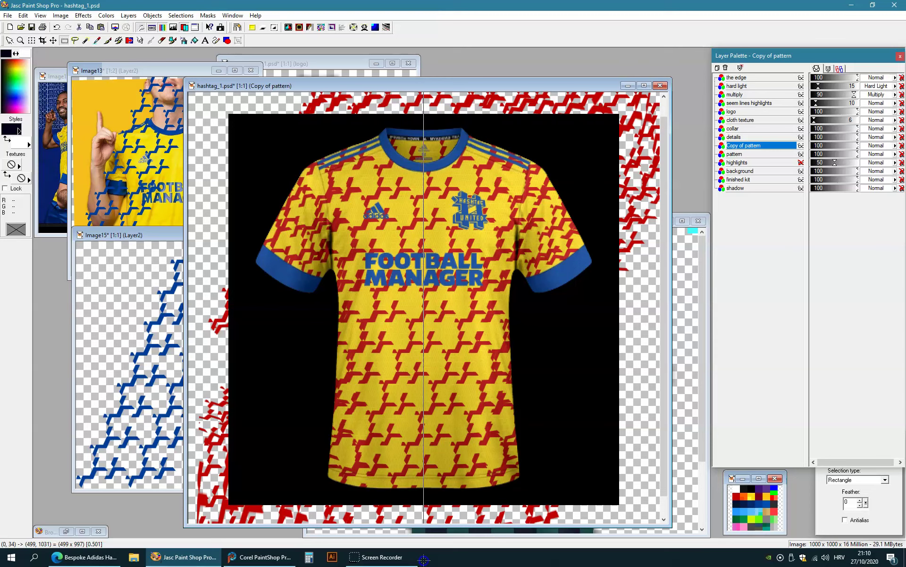
{"action": "left_click_drag", "start_coordinate": [424, 559], "coordinate": [424, 559]}
{"action": "left_click", "coordinate": [754, 146]}
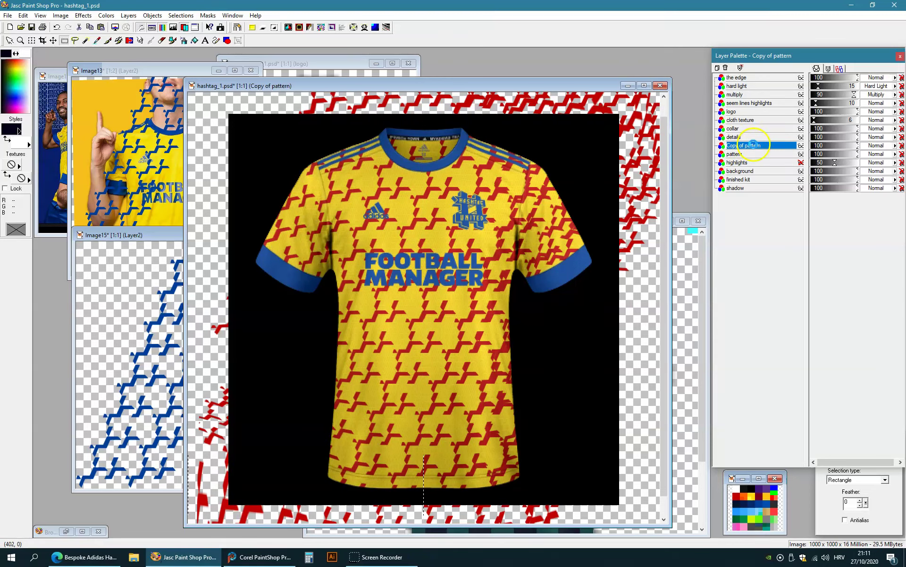
{"action": "left_click", "coordinate": [181, 16]}
{"action": "left_click", "coordinate": [188, 67]}
{"action": "left_click", "coordinate": [759, 155]}
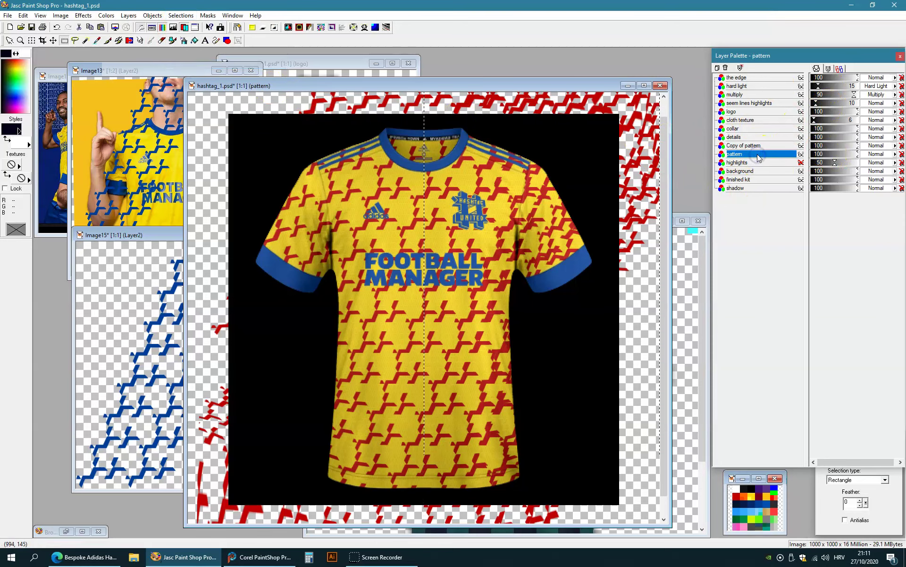
{"action": "left_click", "coordinate": [470, 227]}
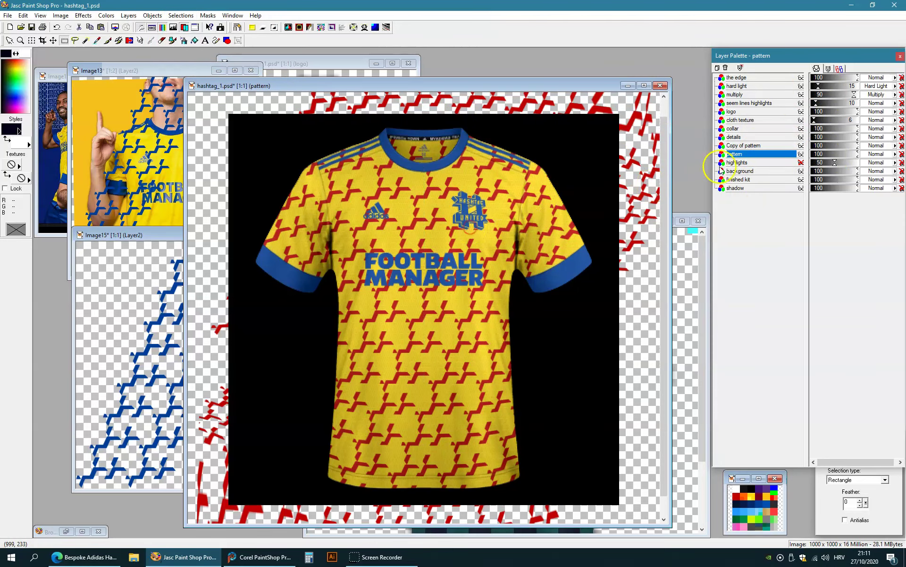
- Transfer the right-half motifs from Copy of pattern into the pattern layer and align them with the left half along the centre seam
{"action": "left_click", "coordinate": [753, 148]}
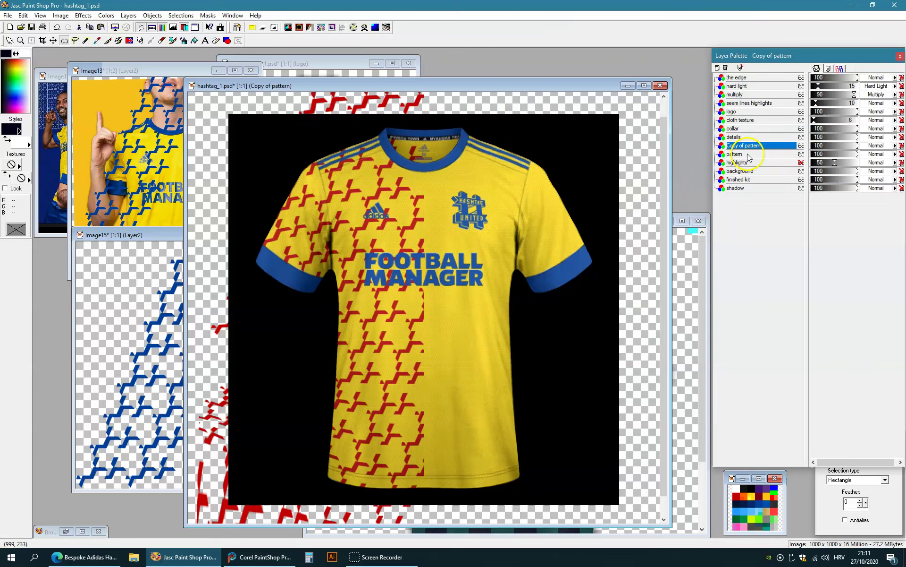
{"action": "left_click", "coordinate": [749, 156]}
{"action": "key", "text": "ctrl+e"}
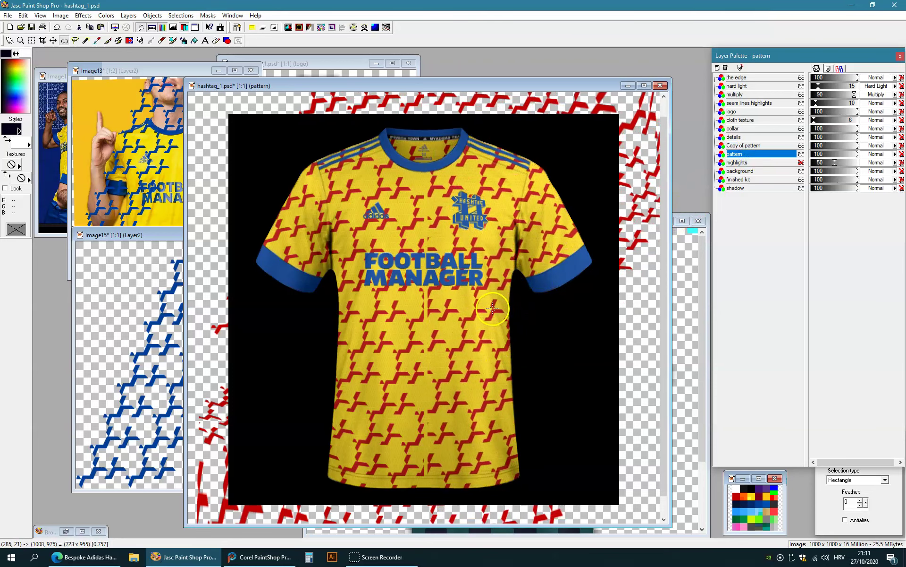
{"action": "left_click", "coordinate": [491, 311]}
{"action": "scroll", "coordinate": [443, 191], "scroll_direction": "up", "scroll_amount": 1}
{"action": "scroll", "coordinate": [521, 371], "scroll_direction": "up", "scroll_amount": 1}
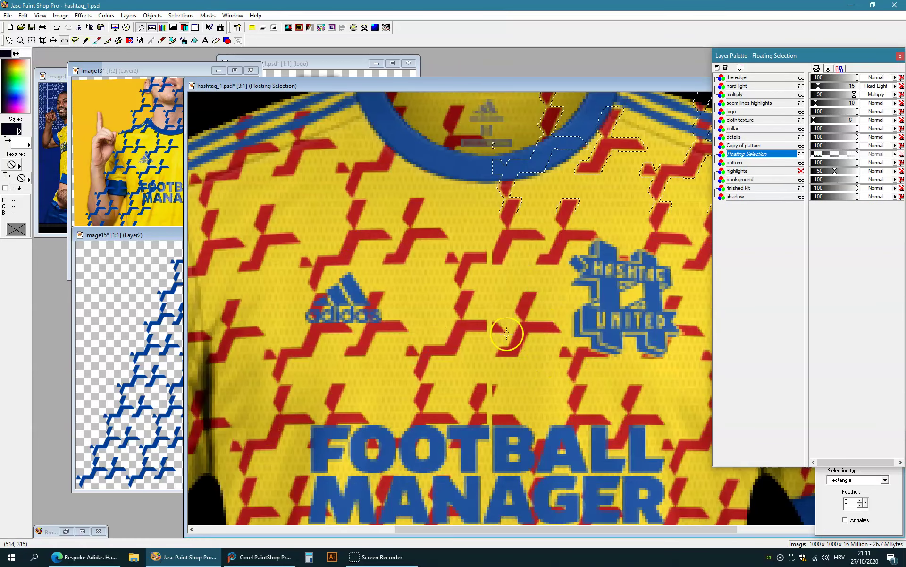
{"action": "left_click_drag", "start_coordinate": [523, 336], "coordinate": [518, 336]}
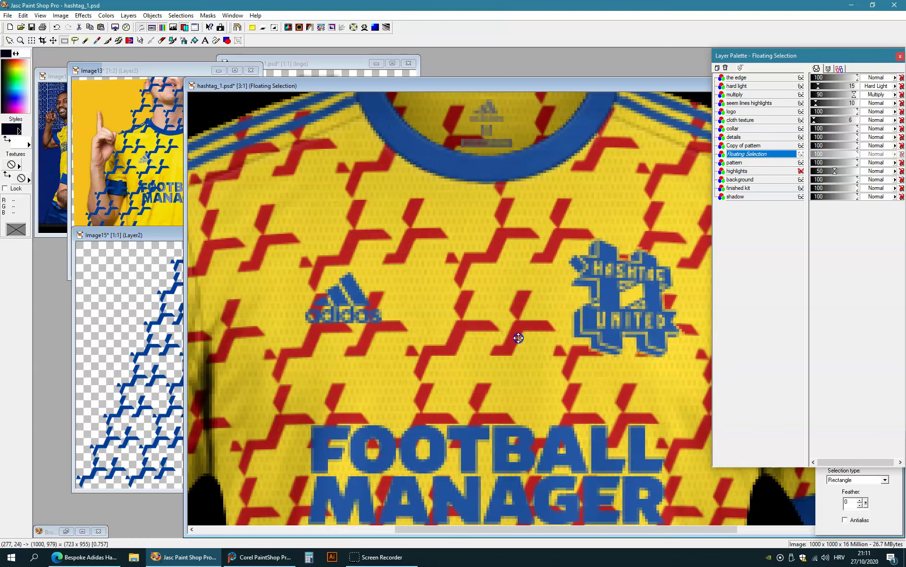
{"action": "right_click", "coordinate": [514, 281]}
{"action": "scroll", "coordinate": [512, 233], "scroll_direction": "down", "scroll_amount": 2}
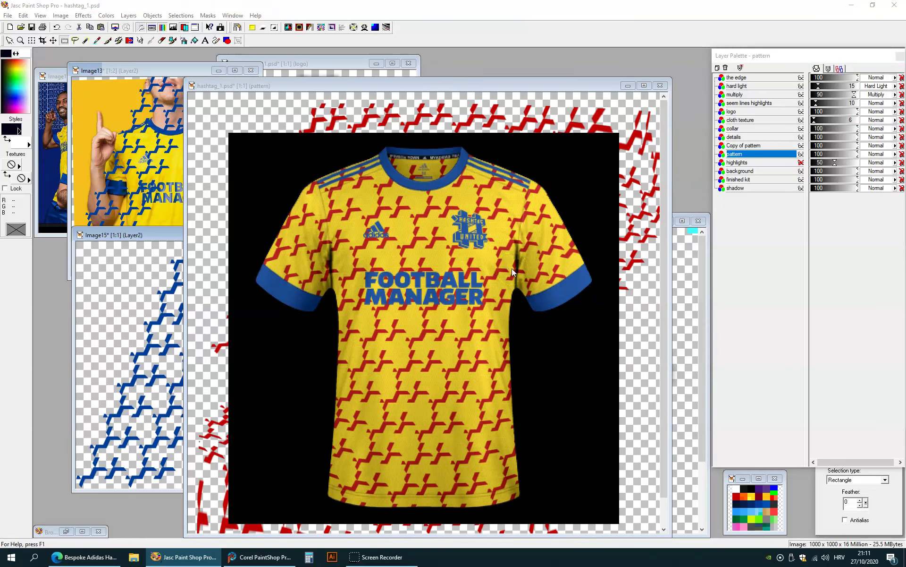
- Crop the canvas centrally to 828 x 828 pixels and resize the image to 414 x 414 pixels
{"action": "key", "text": "shift+v"}
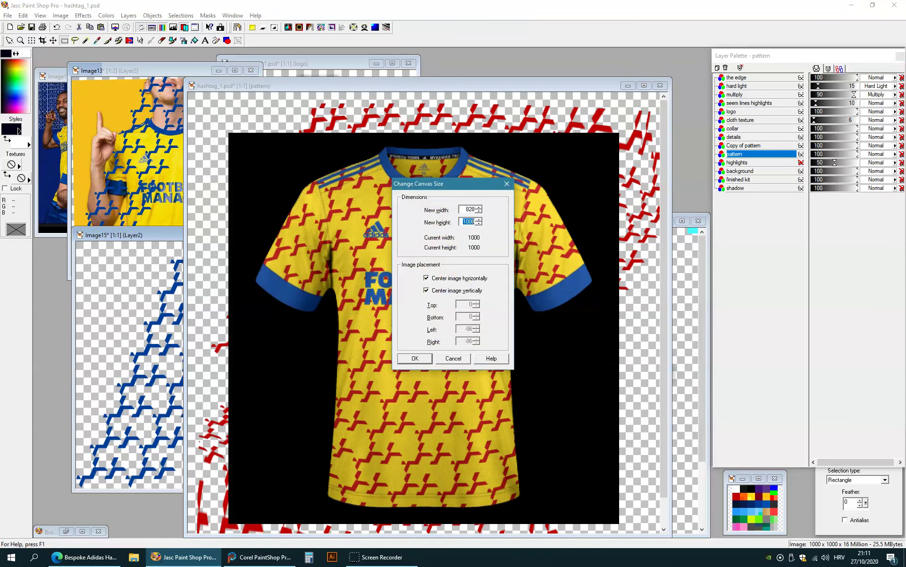
{"action": "key", "text": "Return"}
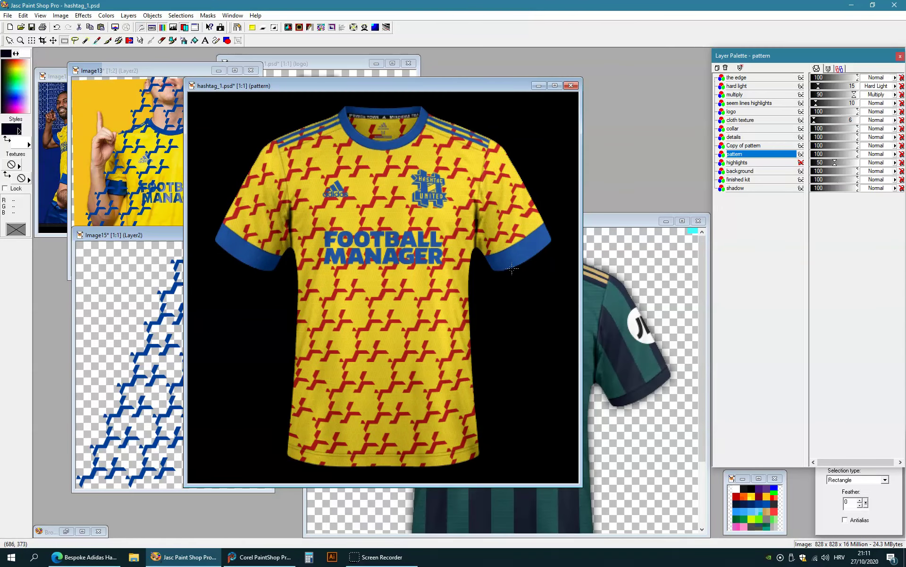
{"action": "key", "text": "shift+s"}
{"action": "key", "text": "Return"}
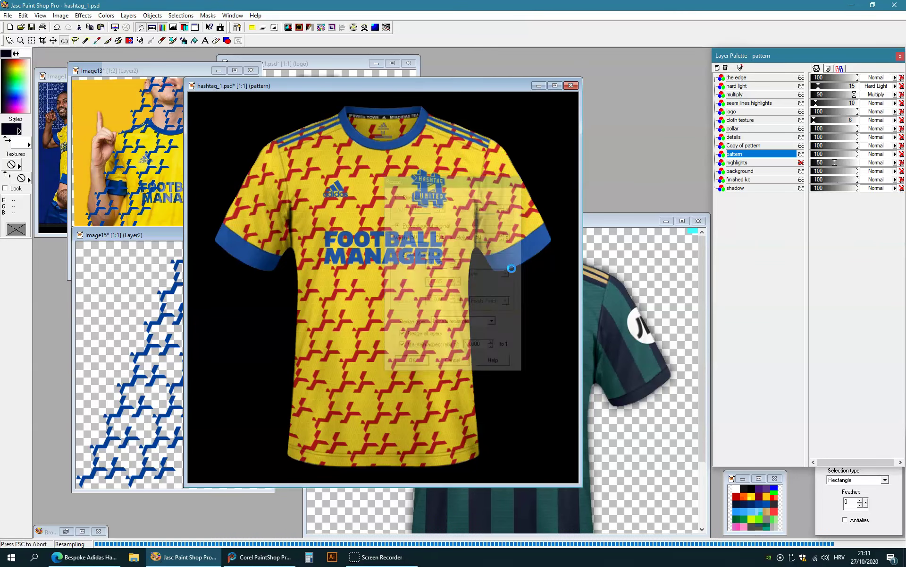
- Lower the opacity of the pattern layer to 12
{"action": "scroll", "coordinate": [283, 177], "scroll_direction": "up", "scroll_amount": 1}
{"action": "left_click", "coordinate": [420, 175]}
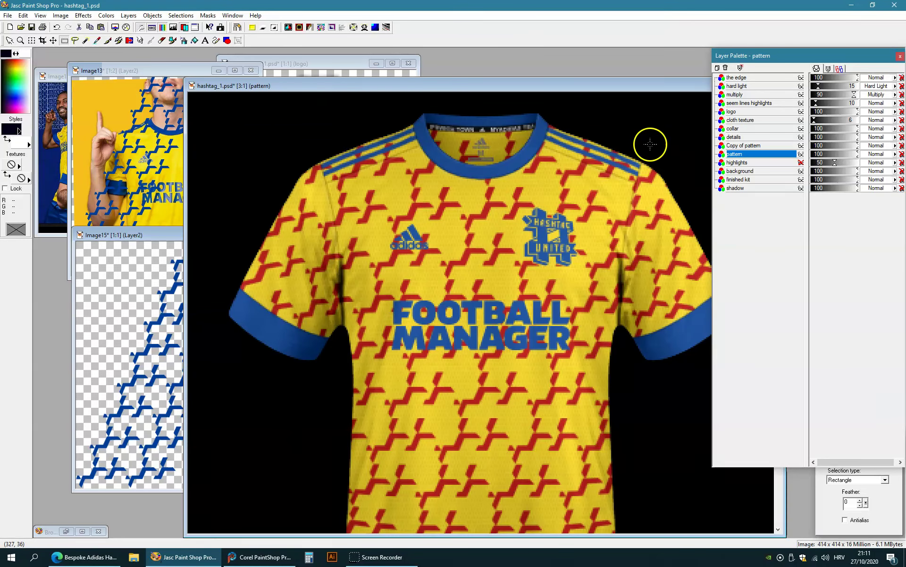
{"action": "left_click_drag", "start_coordinate": [836, 156], "coordinate": [818, 155]}
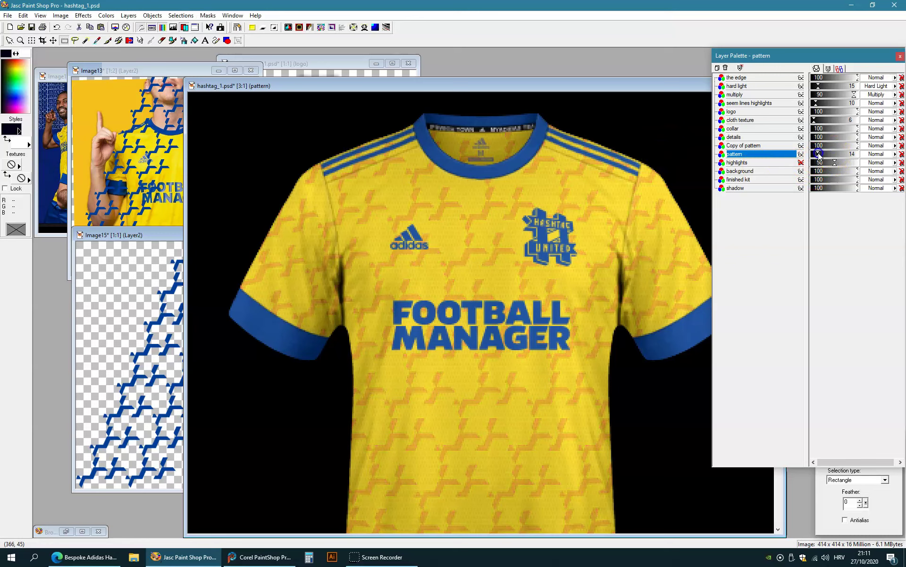
- Outline the shirt's left-hand sleeve with an antialiased point-to-point freehand selection, delete the motifs inside it from the pattern layer, and deselect
{"action": "left_click", "coordinate": [76, 40]}
{"action": "left_click", "coordinate": [850, 515]}
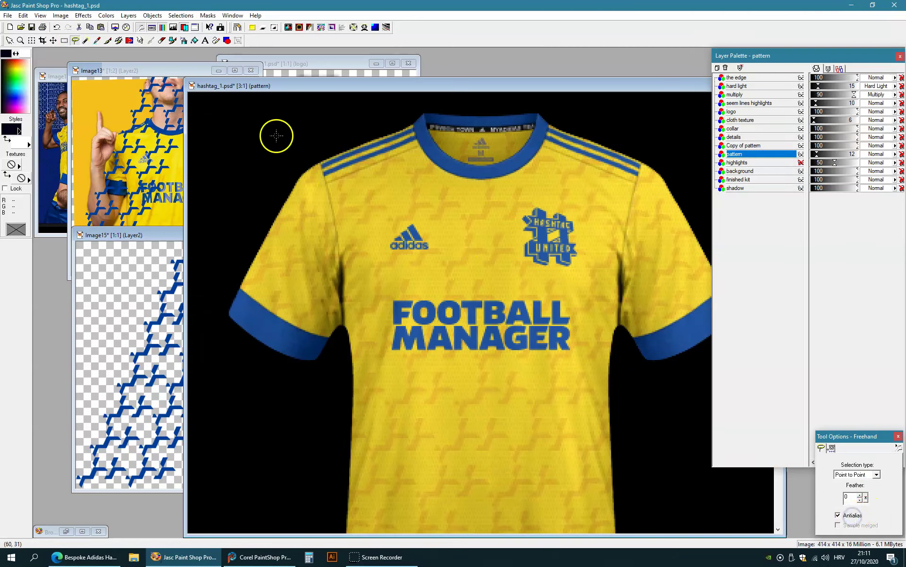
{"action": "left_click", "coordinate": [310, 109]}
{"action": "left_click", "coordinate": [320, 162]}
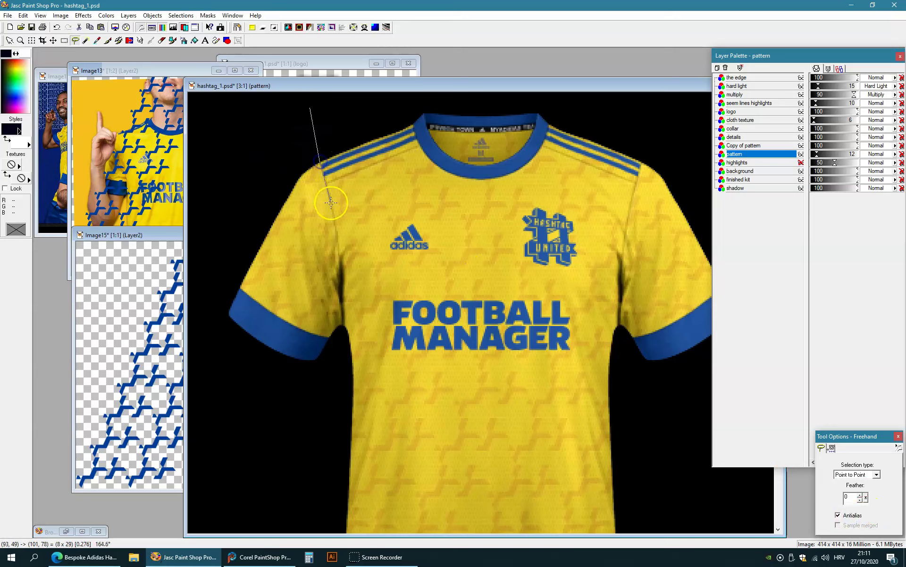
{"action": "left_click", "coordinate": [341, 283]}
{"action": "left_click", "coordinate": [265, 400]}
{"action": "left_click", "coordinate": [195, 295]}
{"action": "left_click", "coordinate": [245, 137]}
{"action": "right_click", "coordinate": [245, 136]}
{"action": "left_click", "coordinate": [747, 155]}
{"action": "key", "text": "Delete"}
{"action": "key", "text": "ctrl+d"}
{"action": "scroll", "coordinate": [496, 167], "scroll_direction": "up", "scroll_amount": 1}
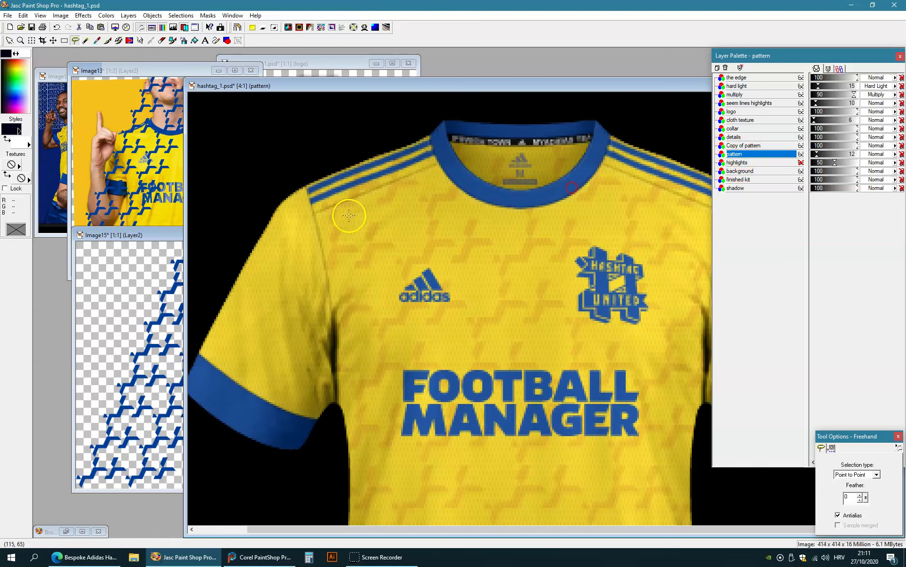